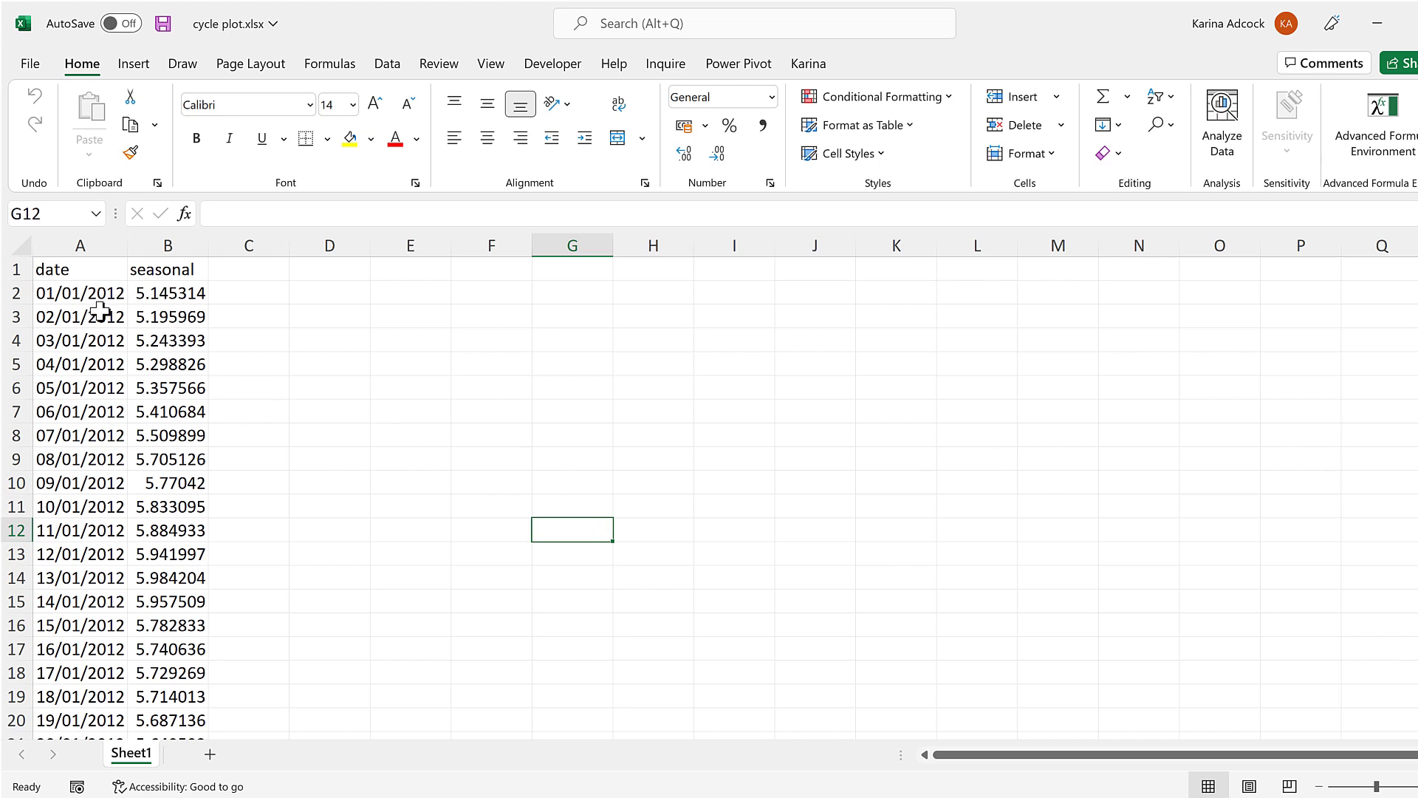
Step: Create a PivotTable at D2 on Sheet1 with date in Rows and Sum of seasonal in Values
click(100, 311)
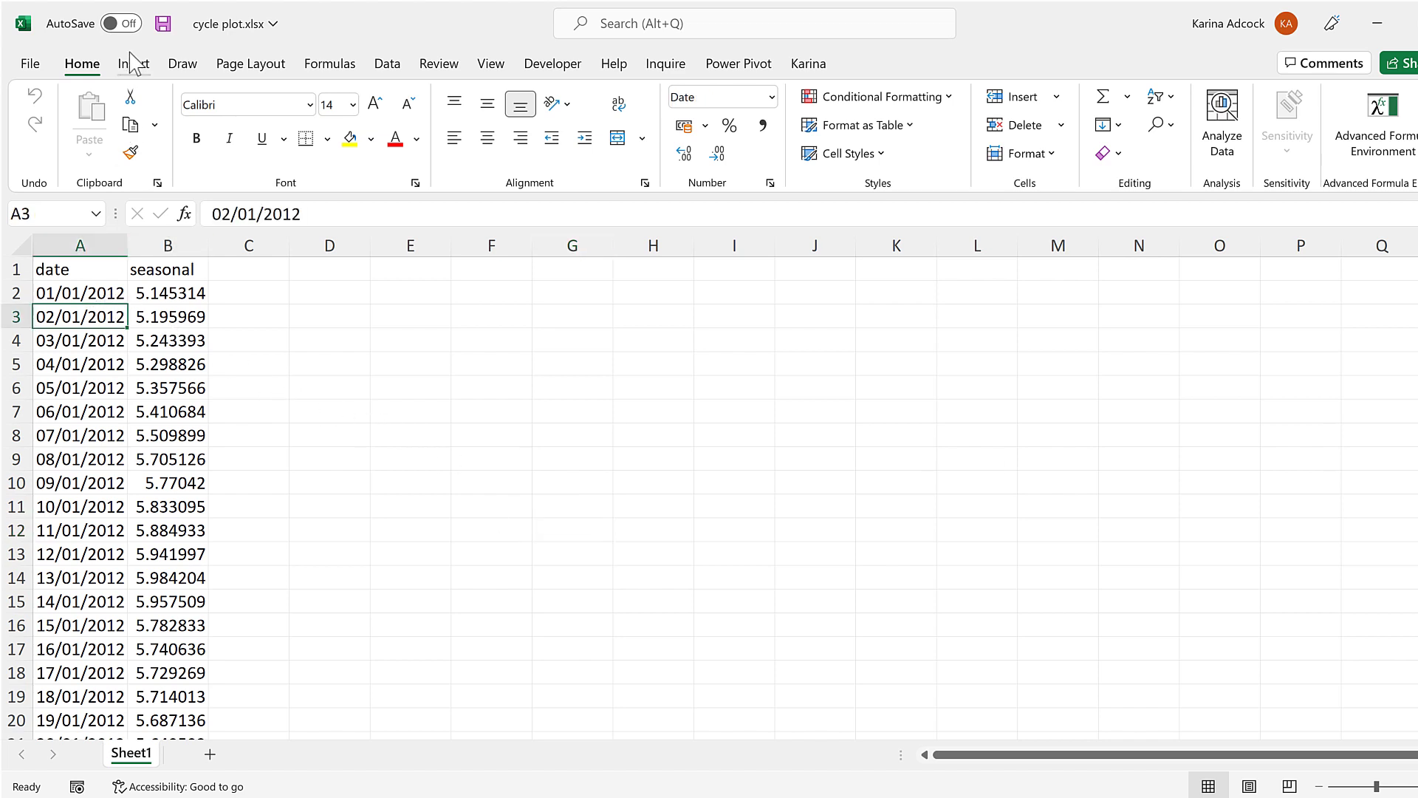
click(134, 65)
click(68, 112)
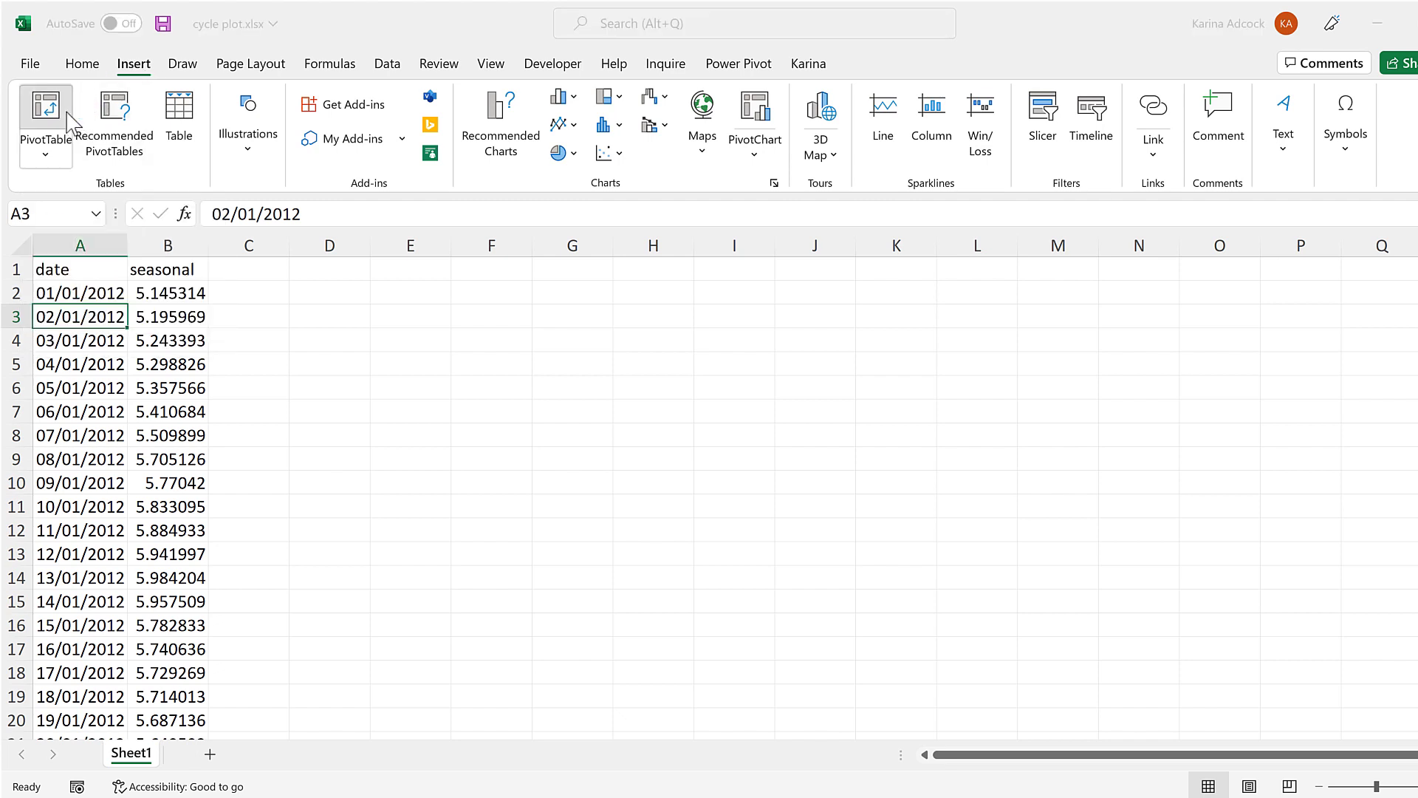
click(429, 513)
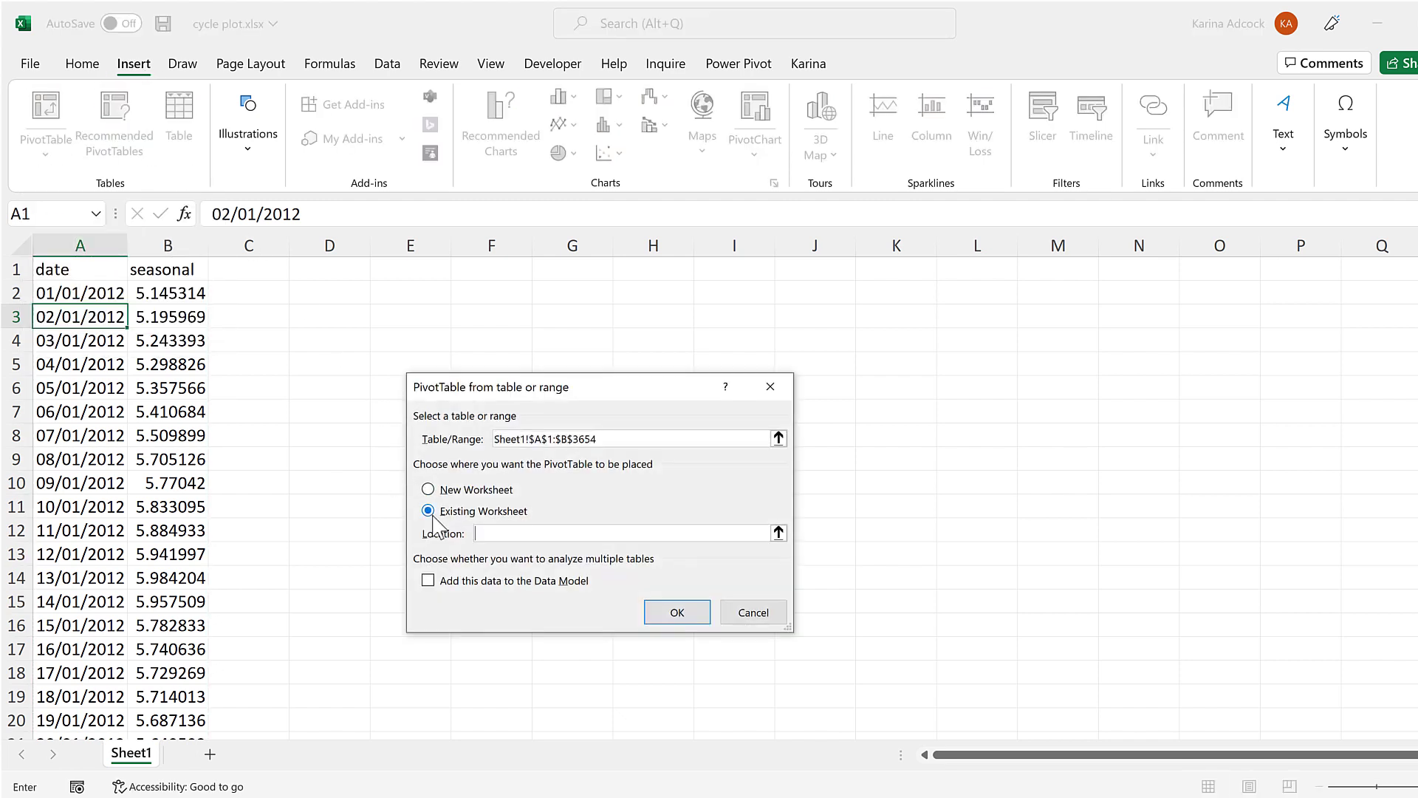
click(319, 293)
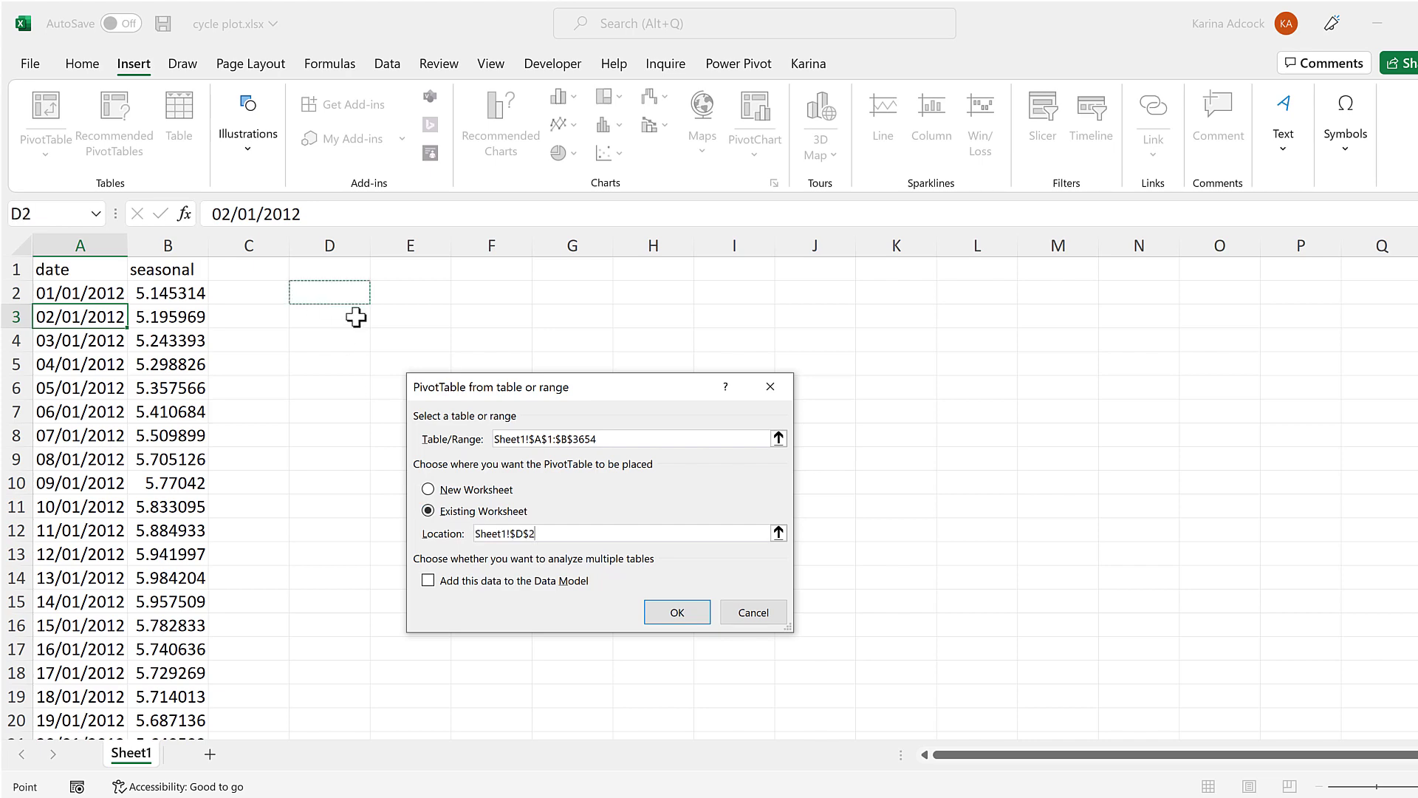
click(678, 613)
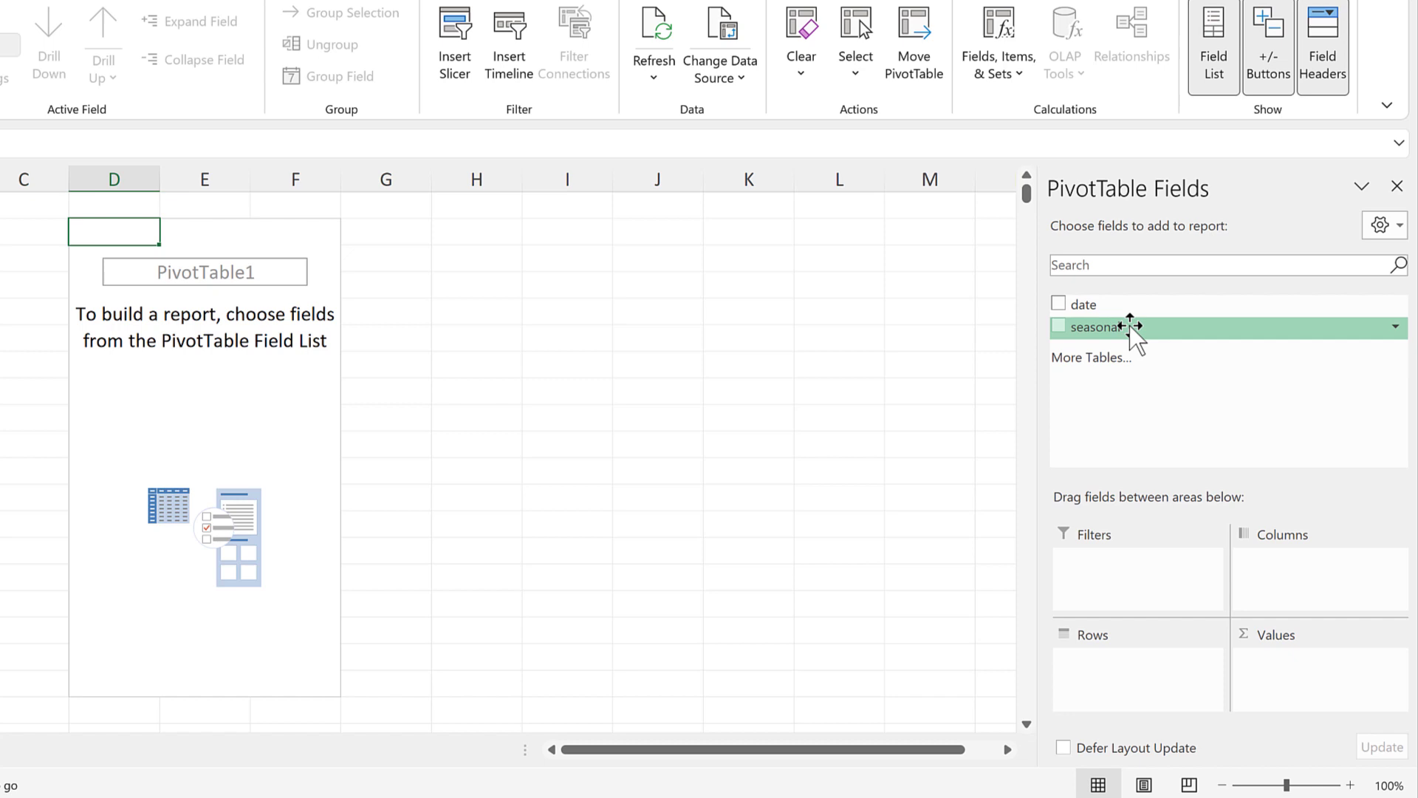
drag(1132, 326, 1332, 676)
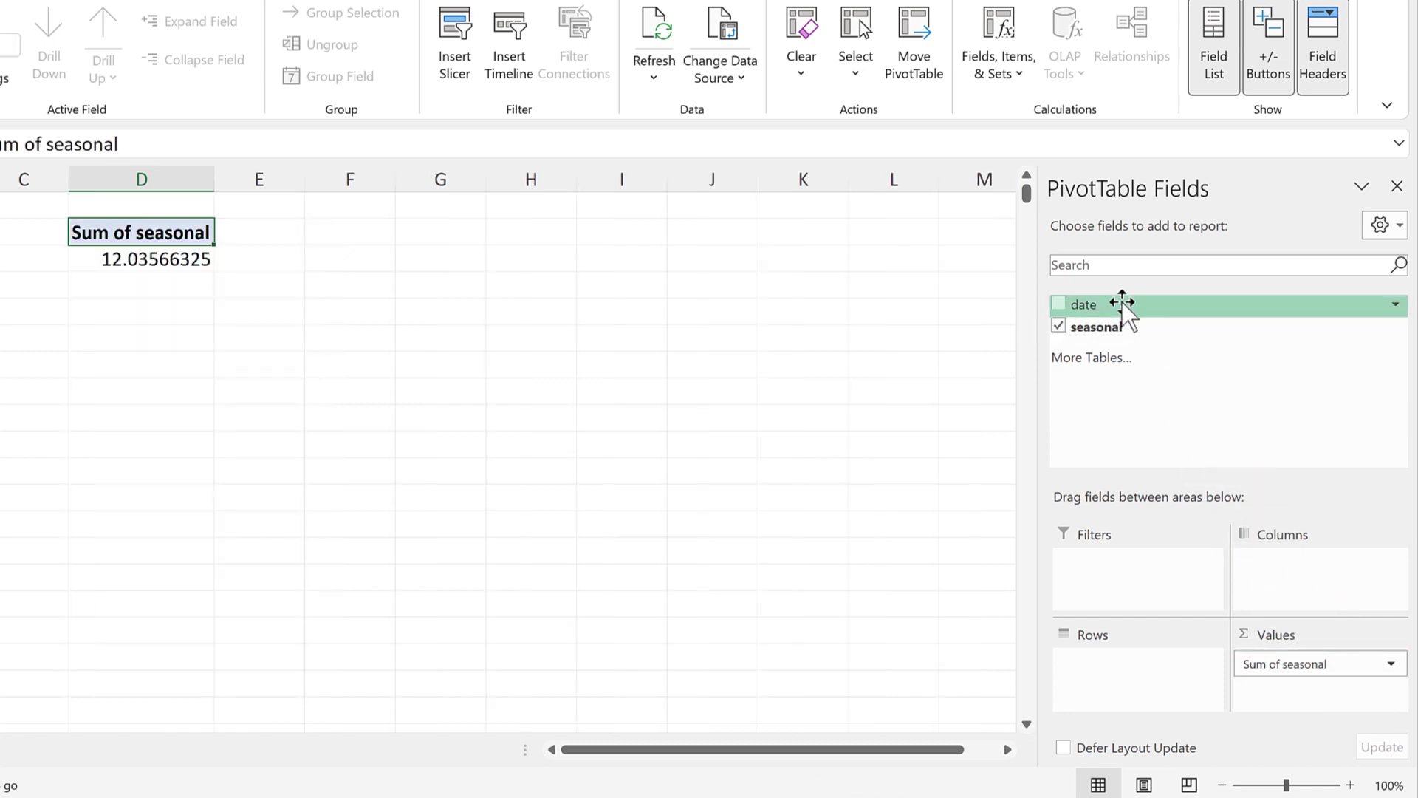
drag(1123, 301, 1176, 712)
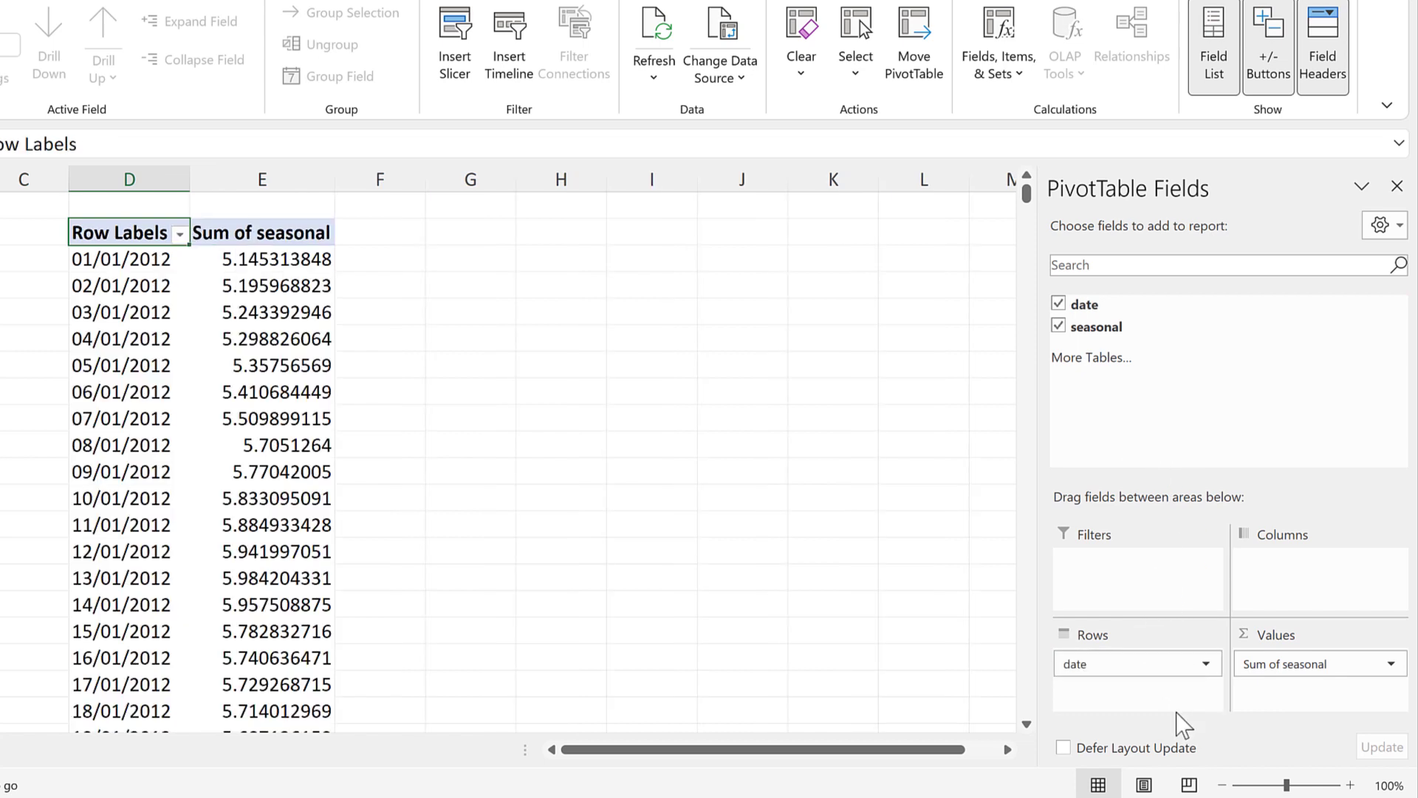
Step: Change the seasonal value field to summarise by Average
click(1390, 663)
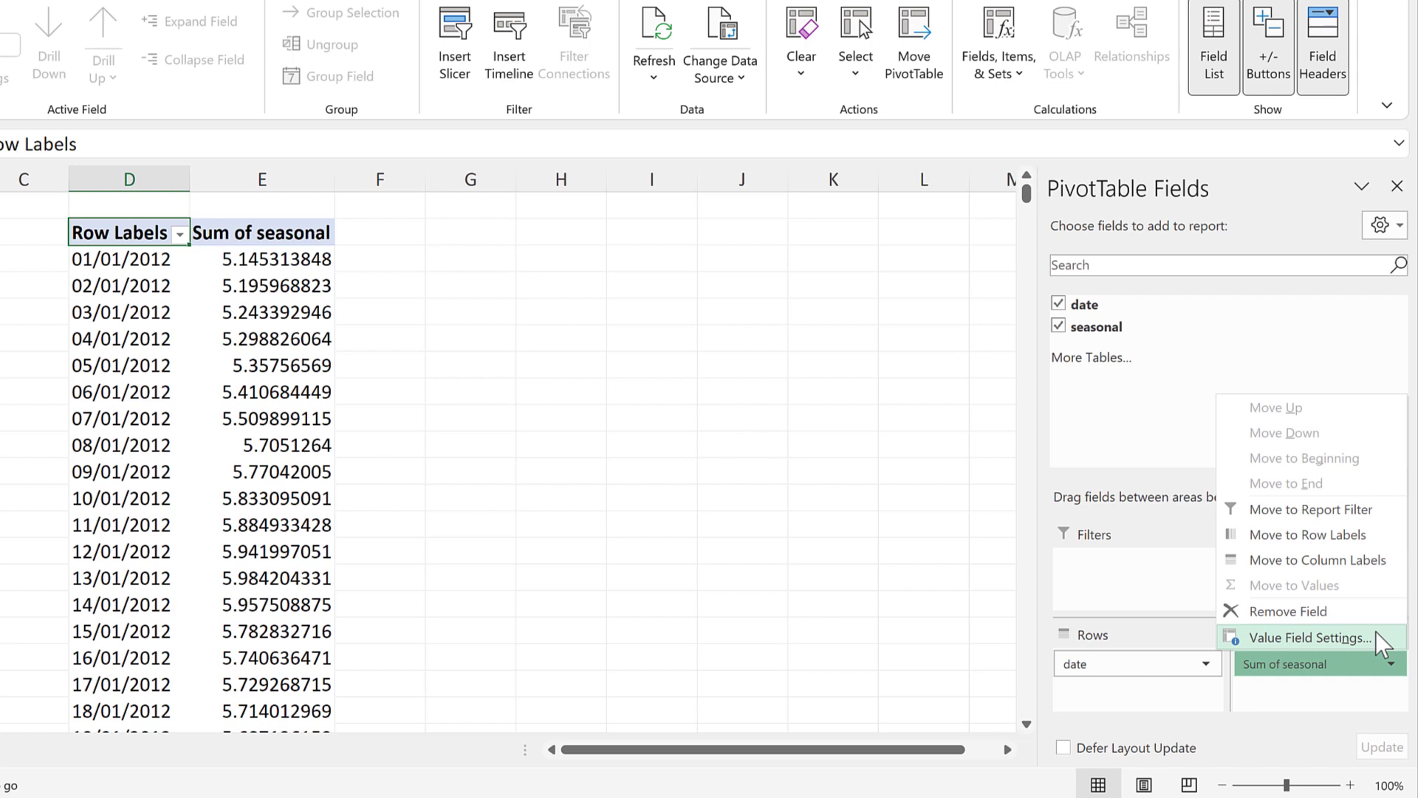
click(1378, 639)
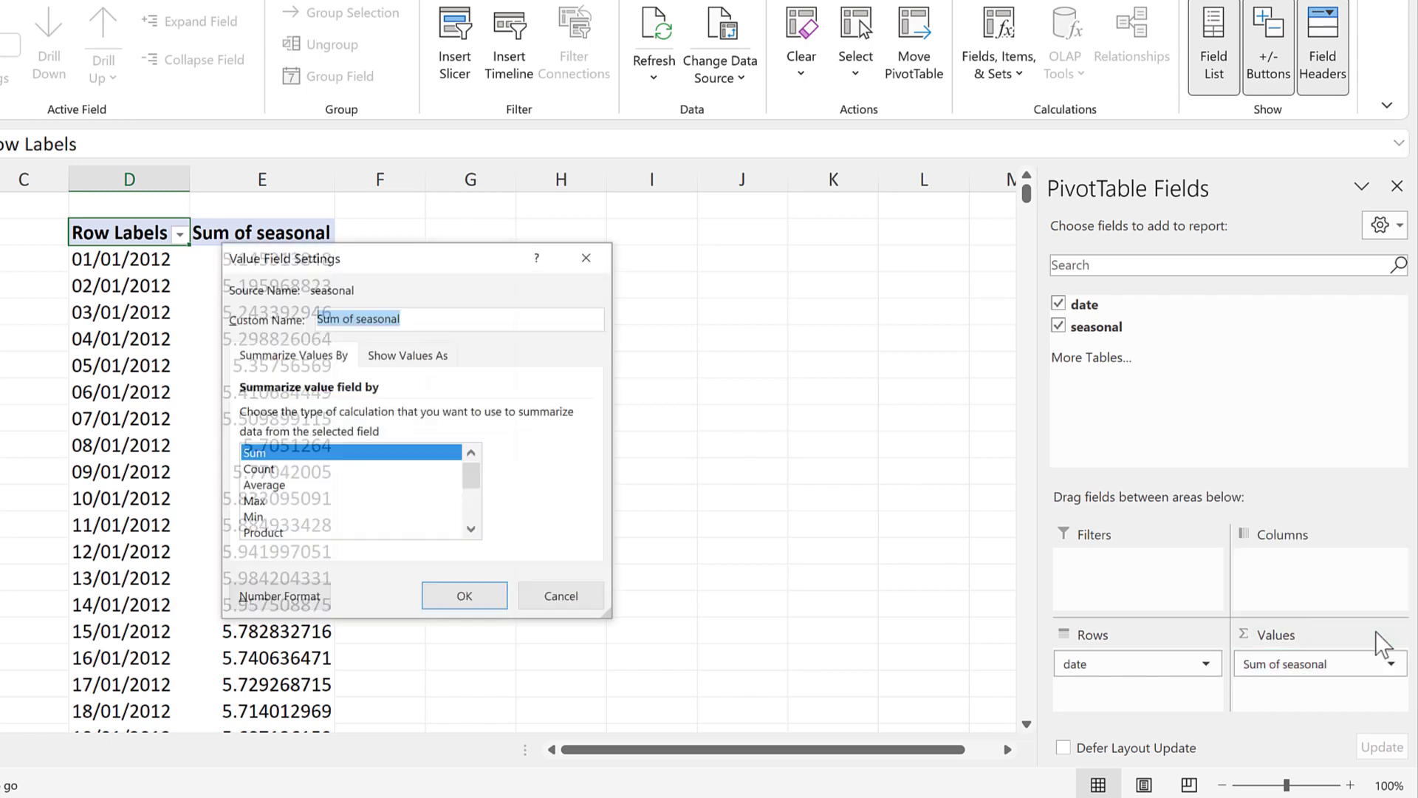
click(278, 487)
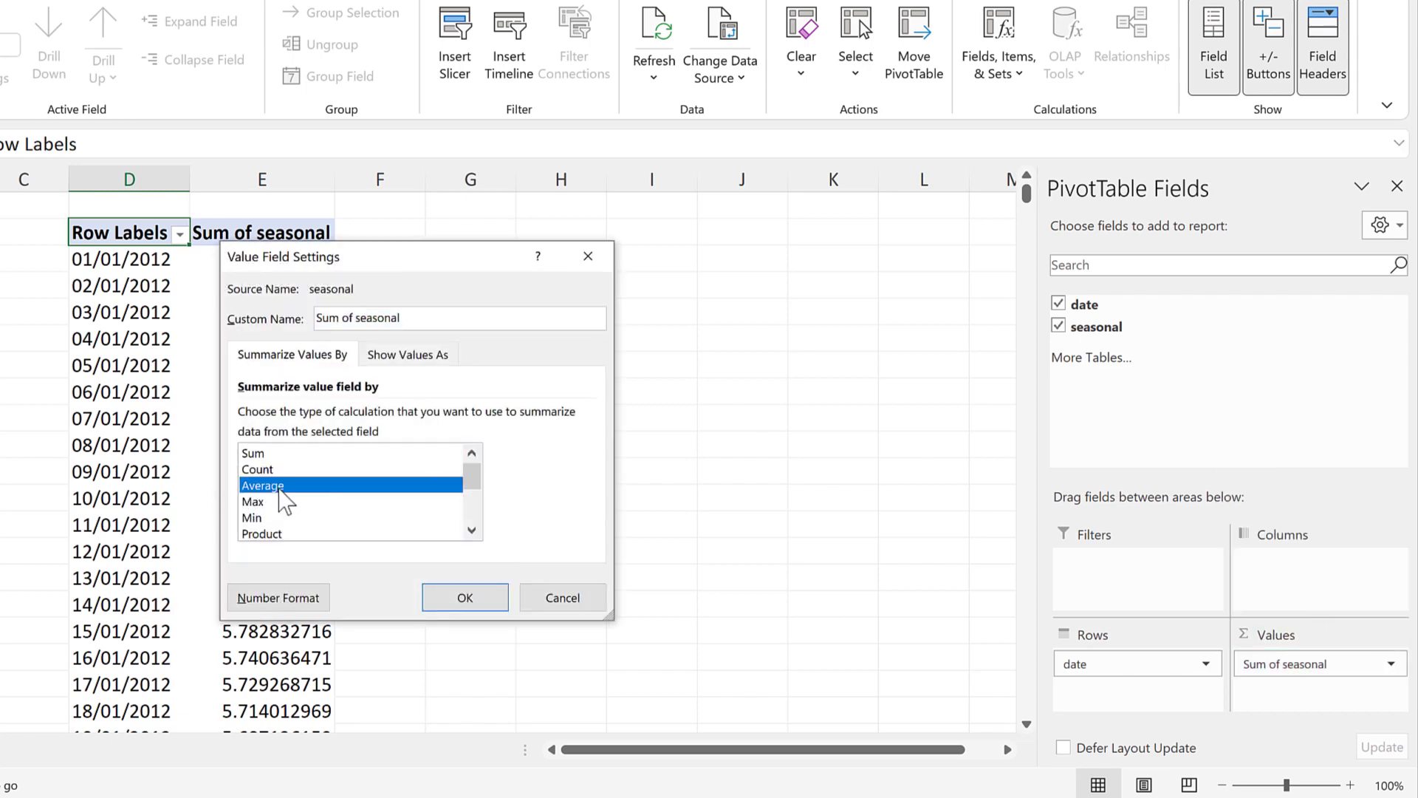
click(462, 600)
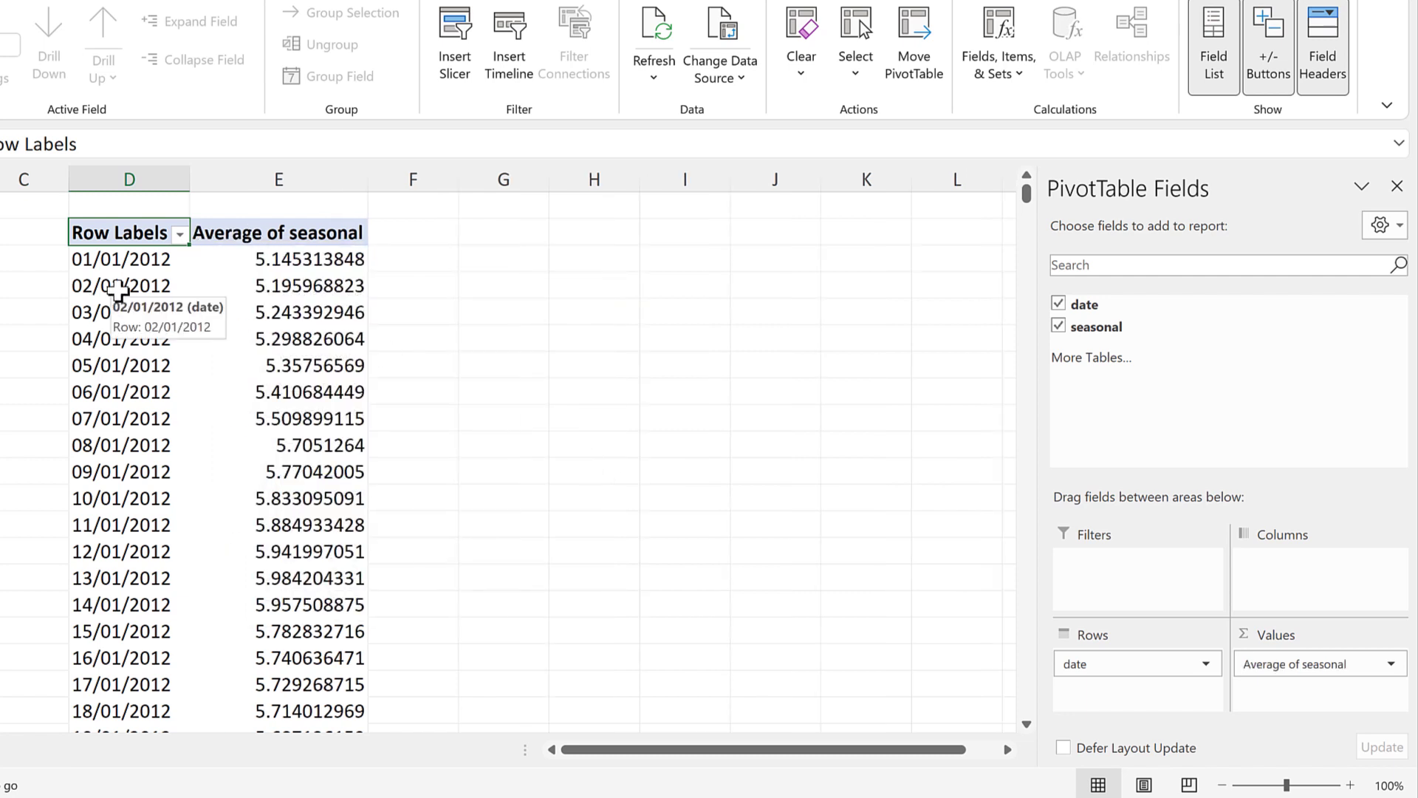
Step: Group the pivot's date rows, selecting Years along with Months
click(119, 288)
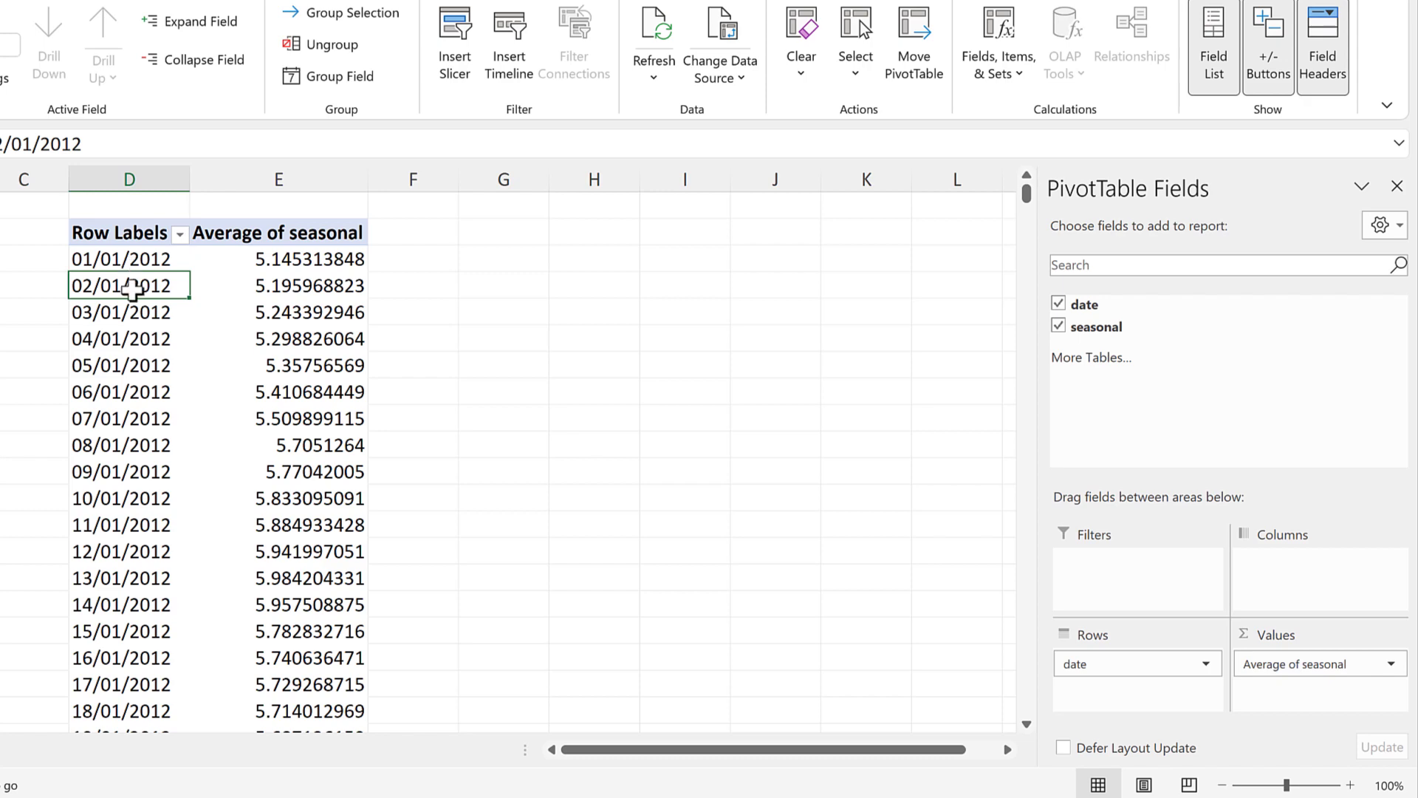
right_click(131, 289)
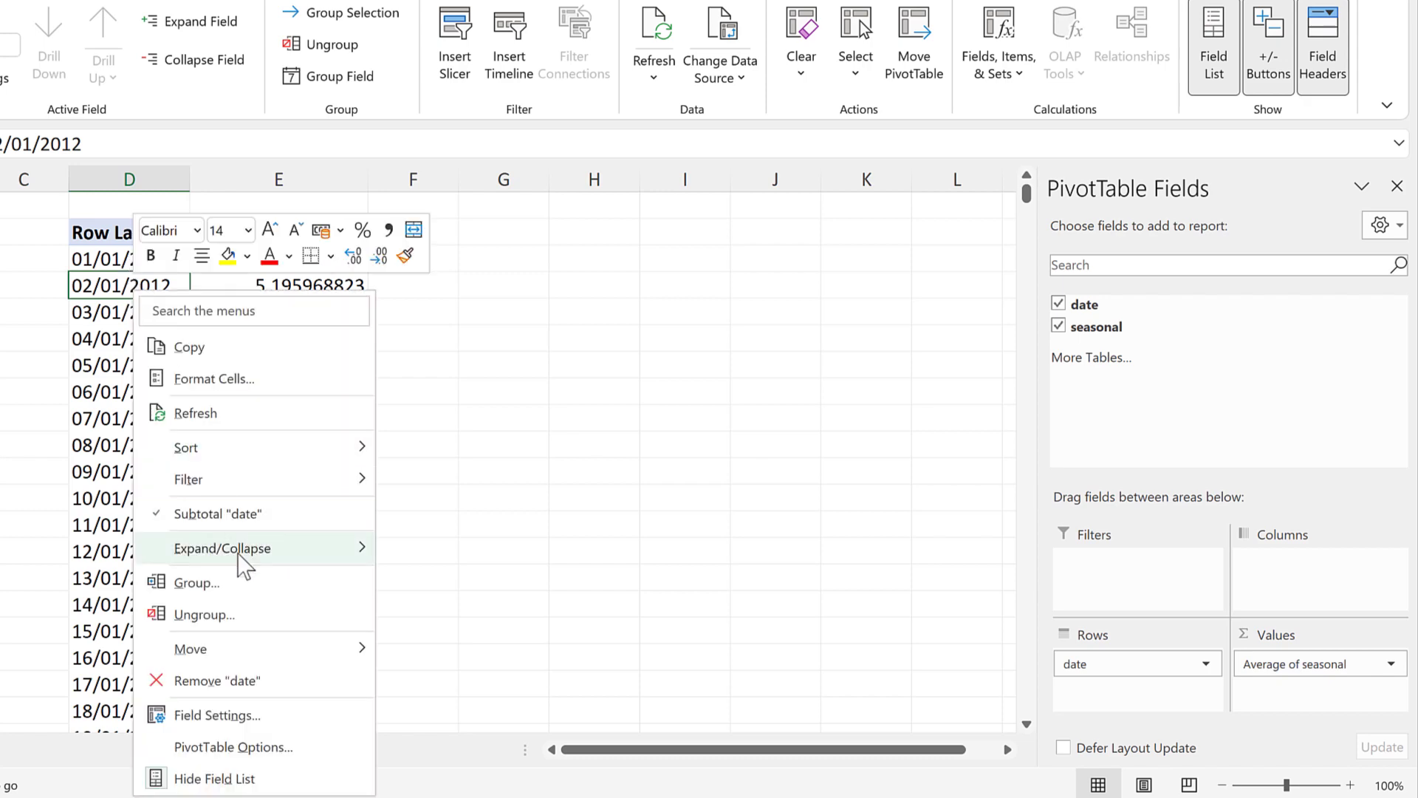
click(236, 582)
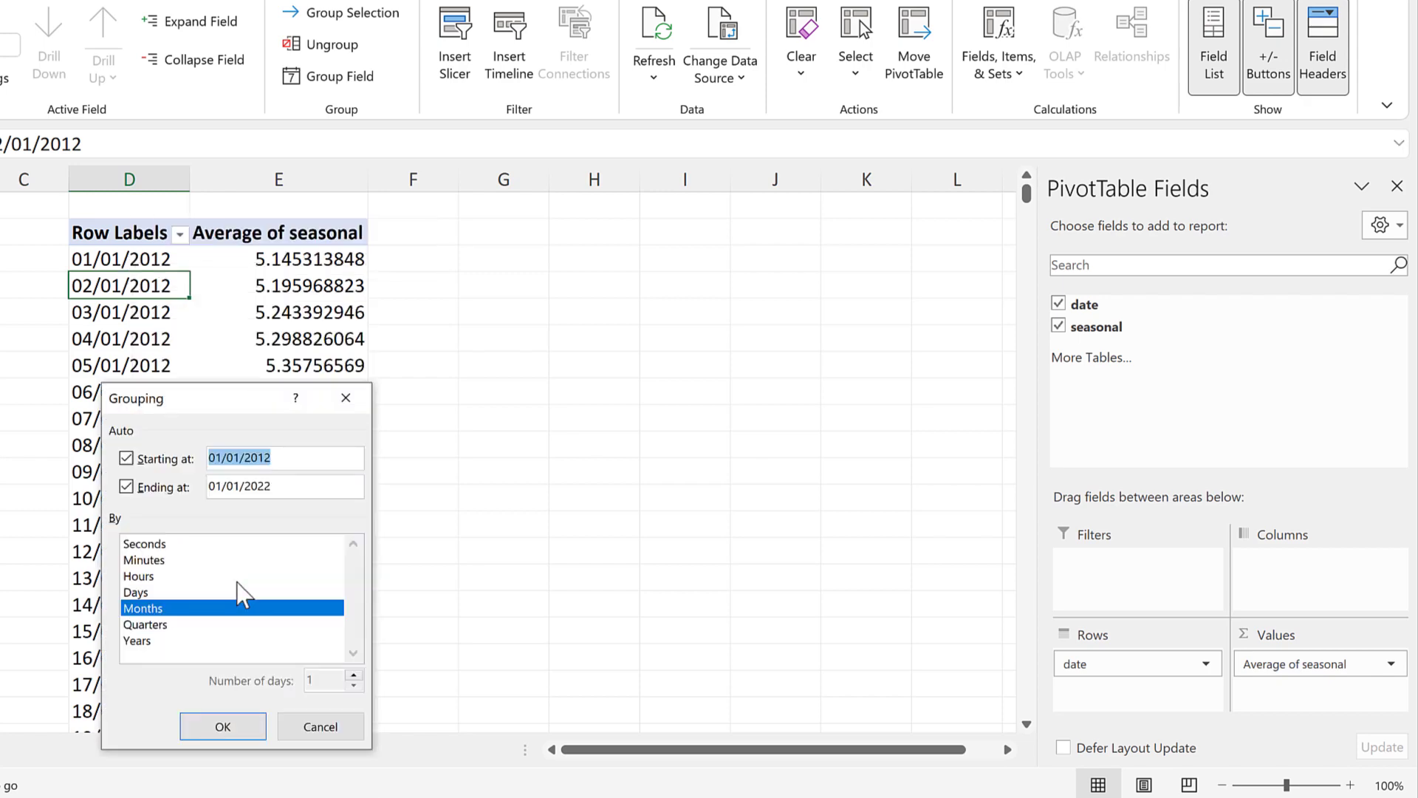
drag(197, 405, 221, 223)
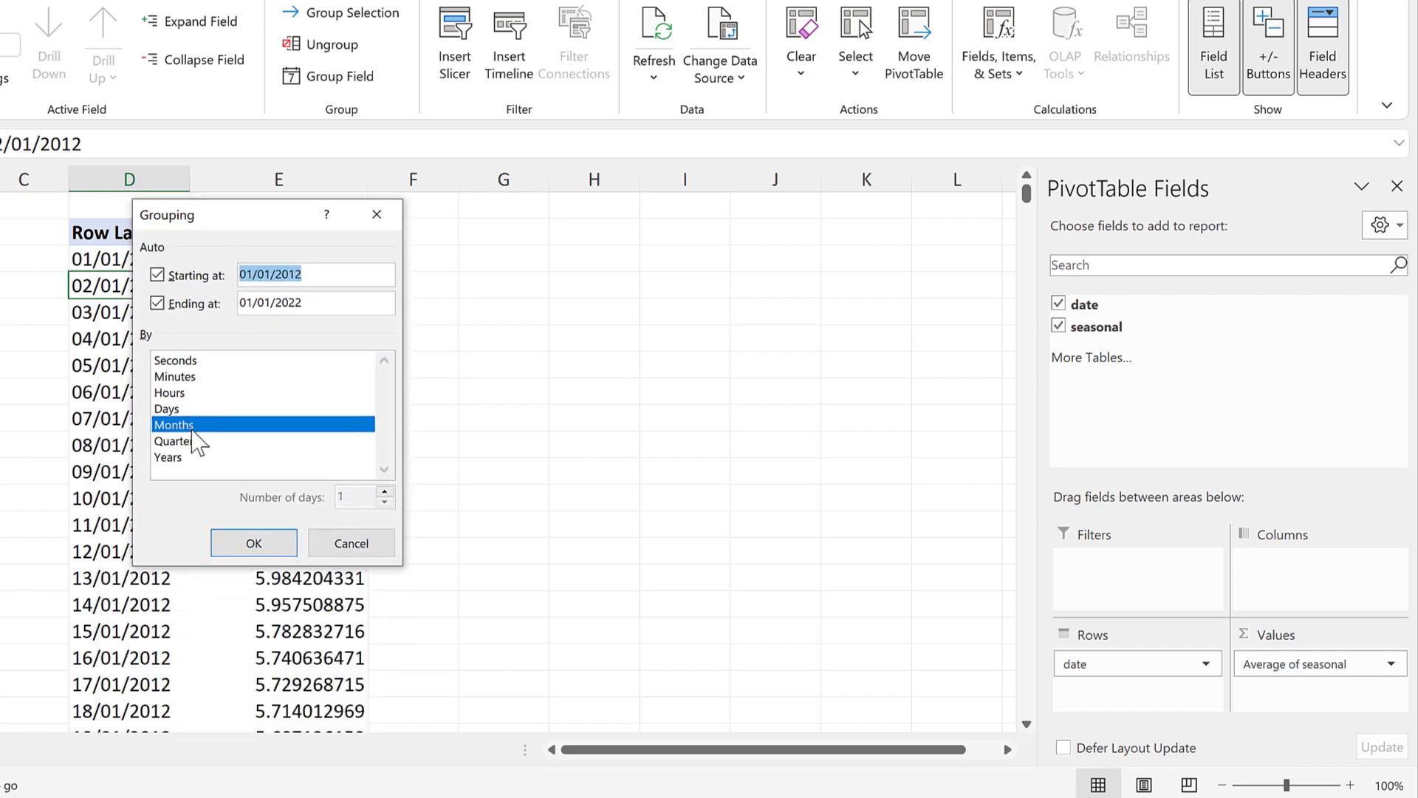
click(180, 455)
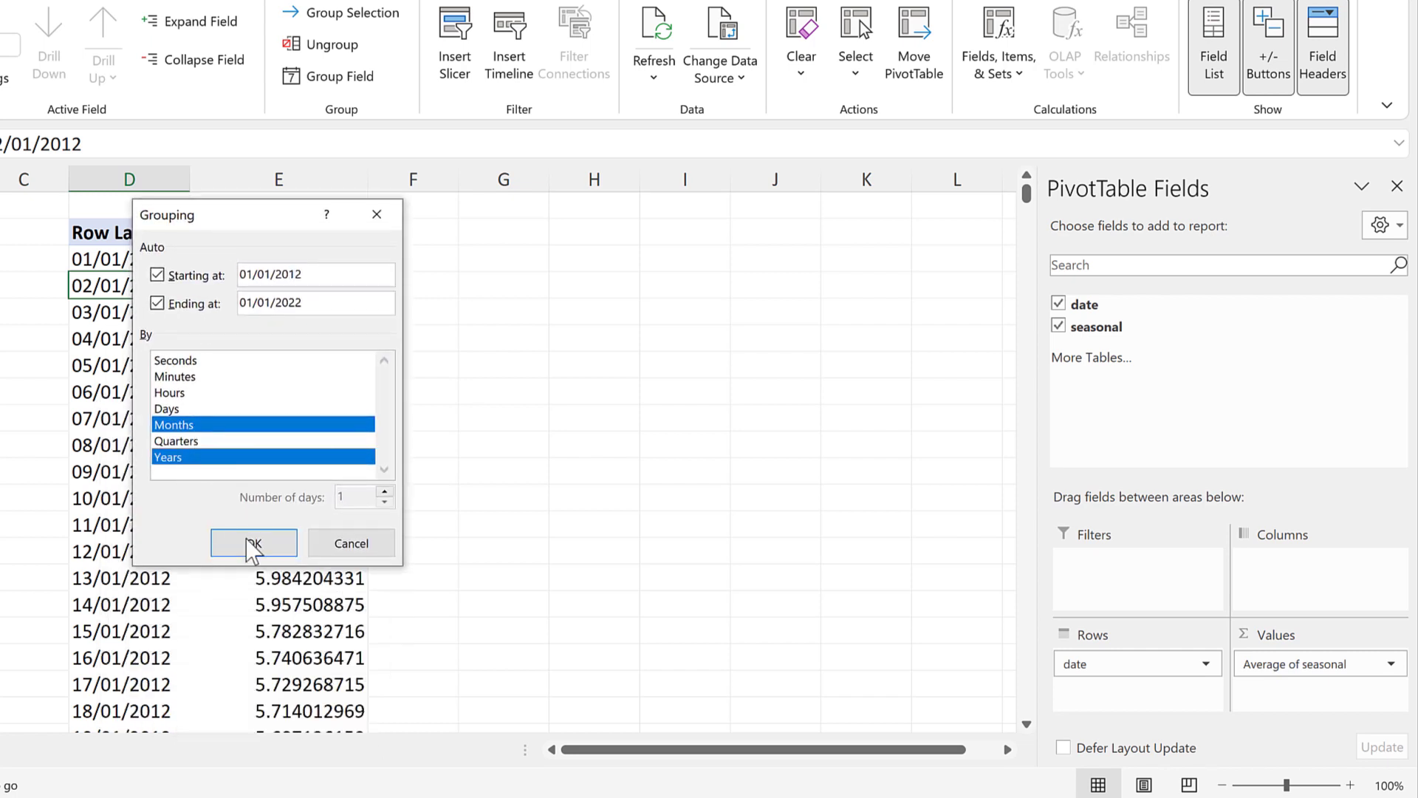
Step: Apply the month/year grouping and move Months above Years so each month lists 2012–2021
click(253, 546)
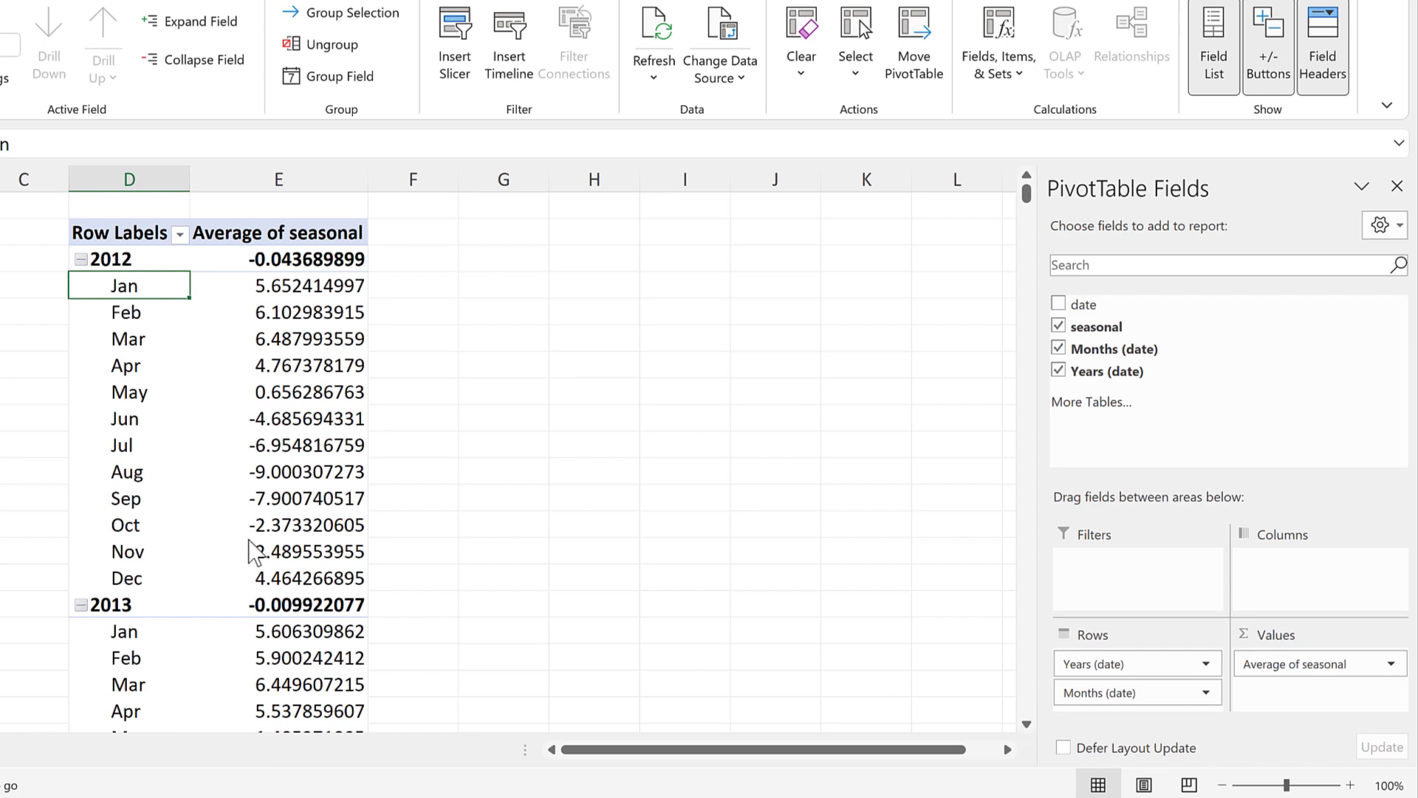
drag(138, 289, 139, 578)
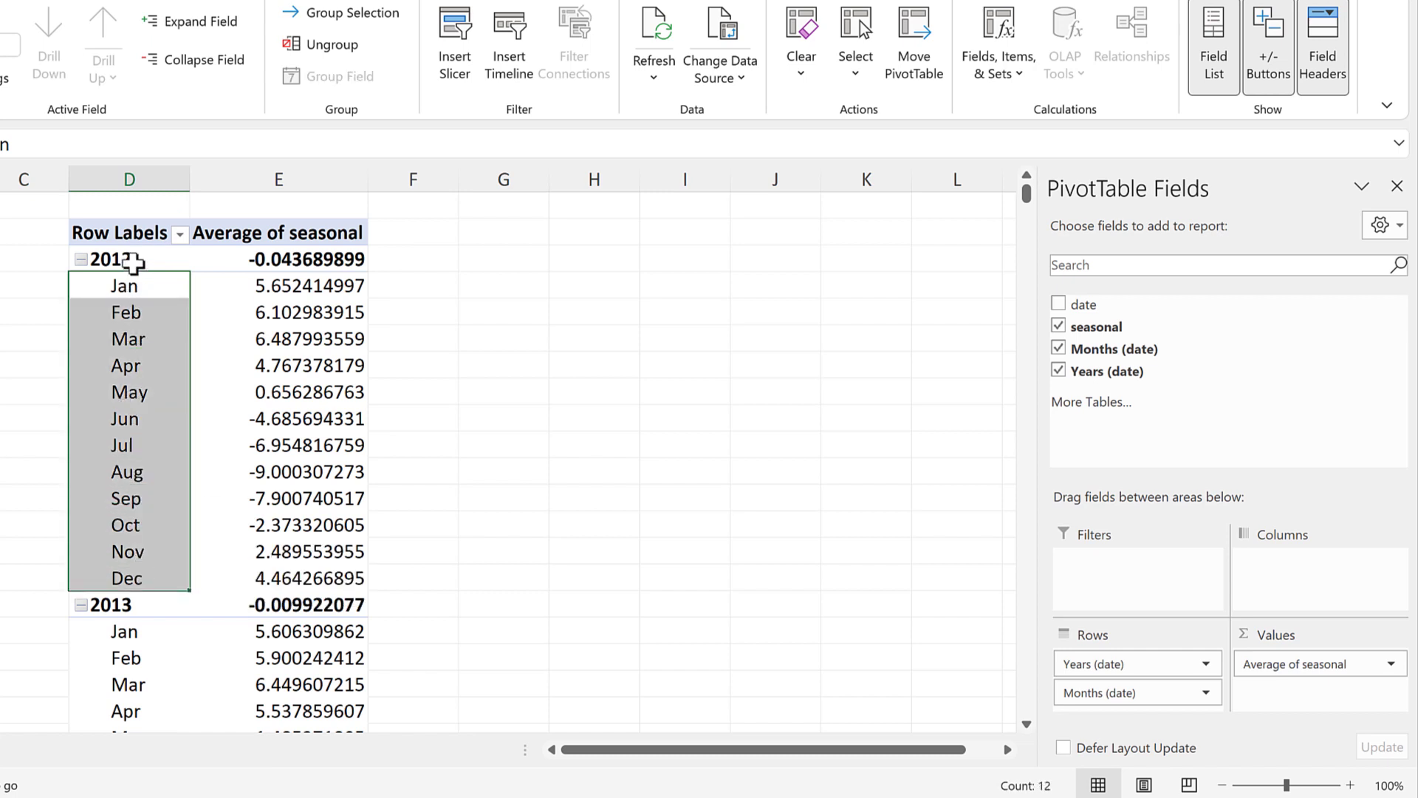
click(134, 260)
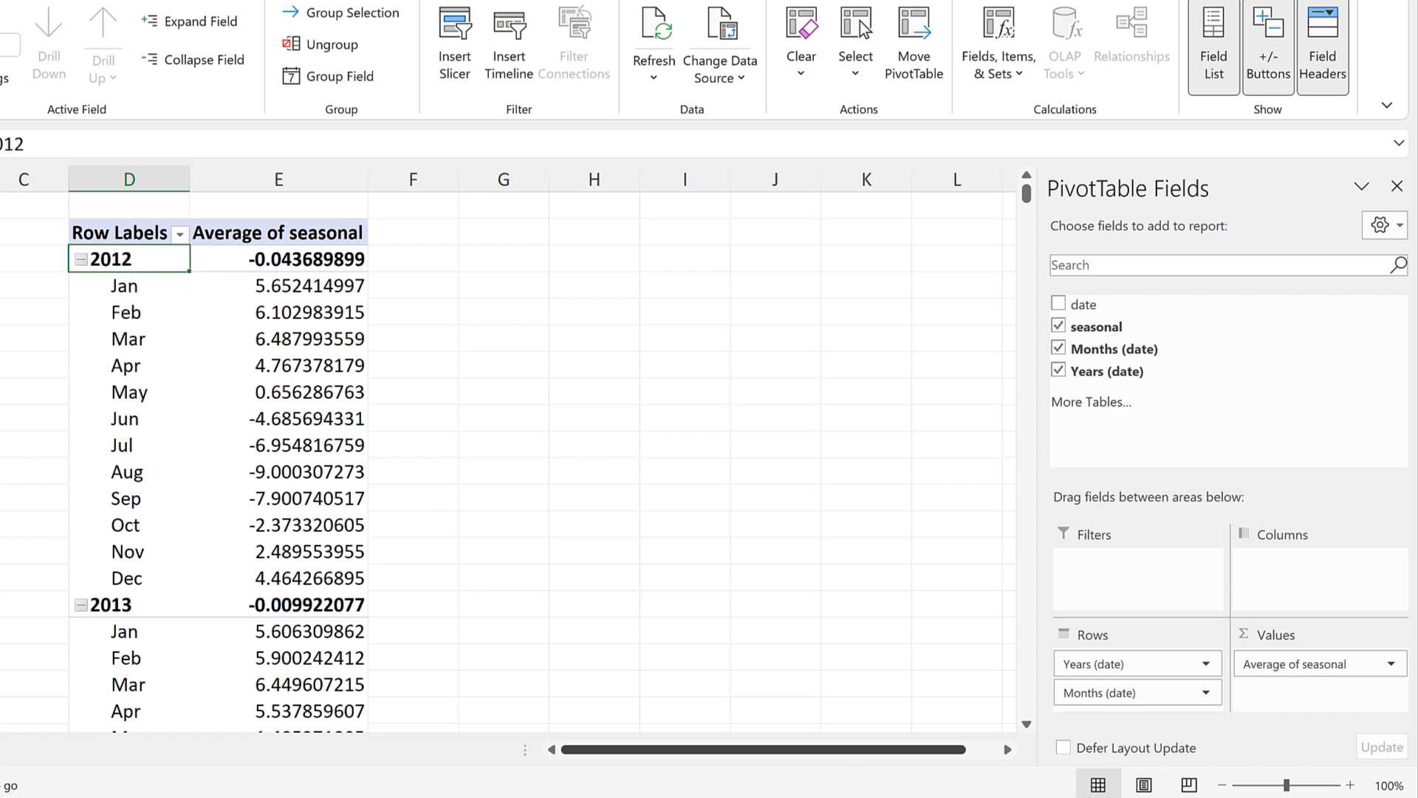
drag(1166, 698, 1162, 653)
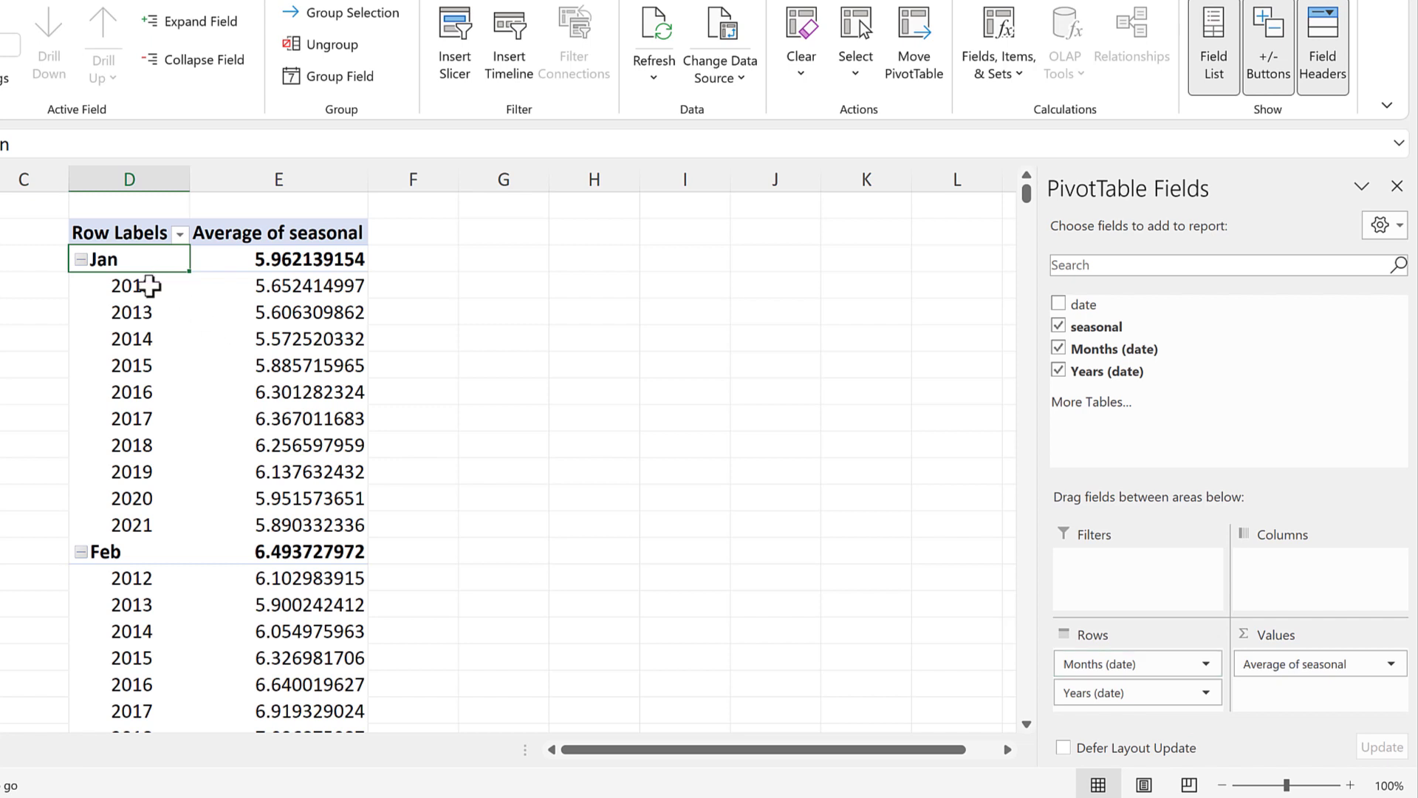
drag(150, 286, 179, 527)
click(130, 266)
mouse_move(192, 368)
mouse_move(213, 338)
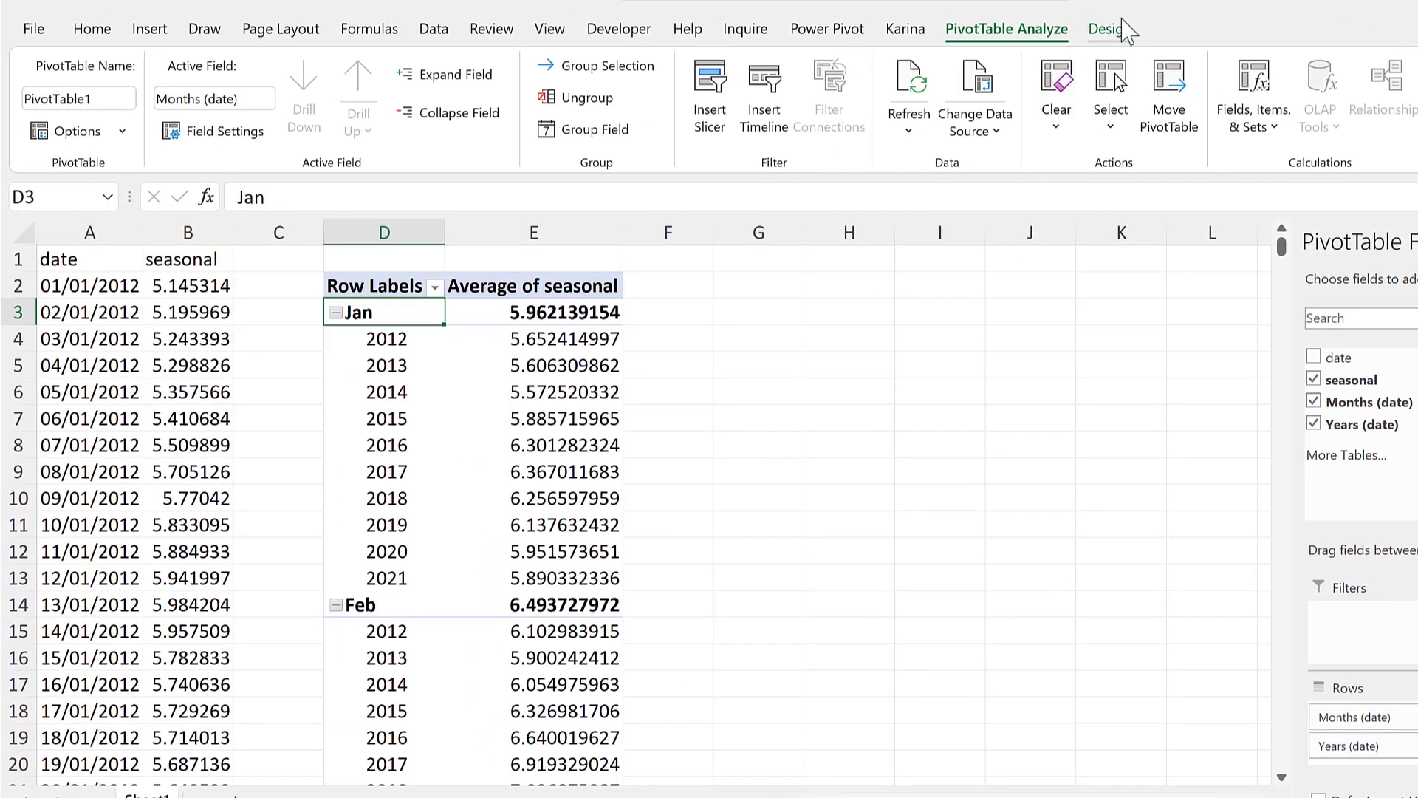
Step: Set pivot Subtotals to Do Not Show and turn Grand Totals off
click(1117, 29)
click(48, 104)
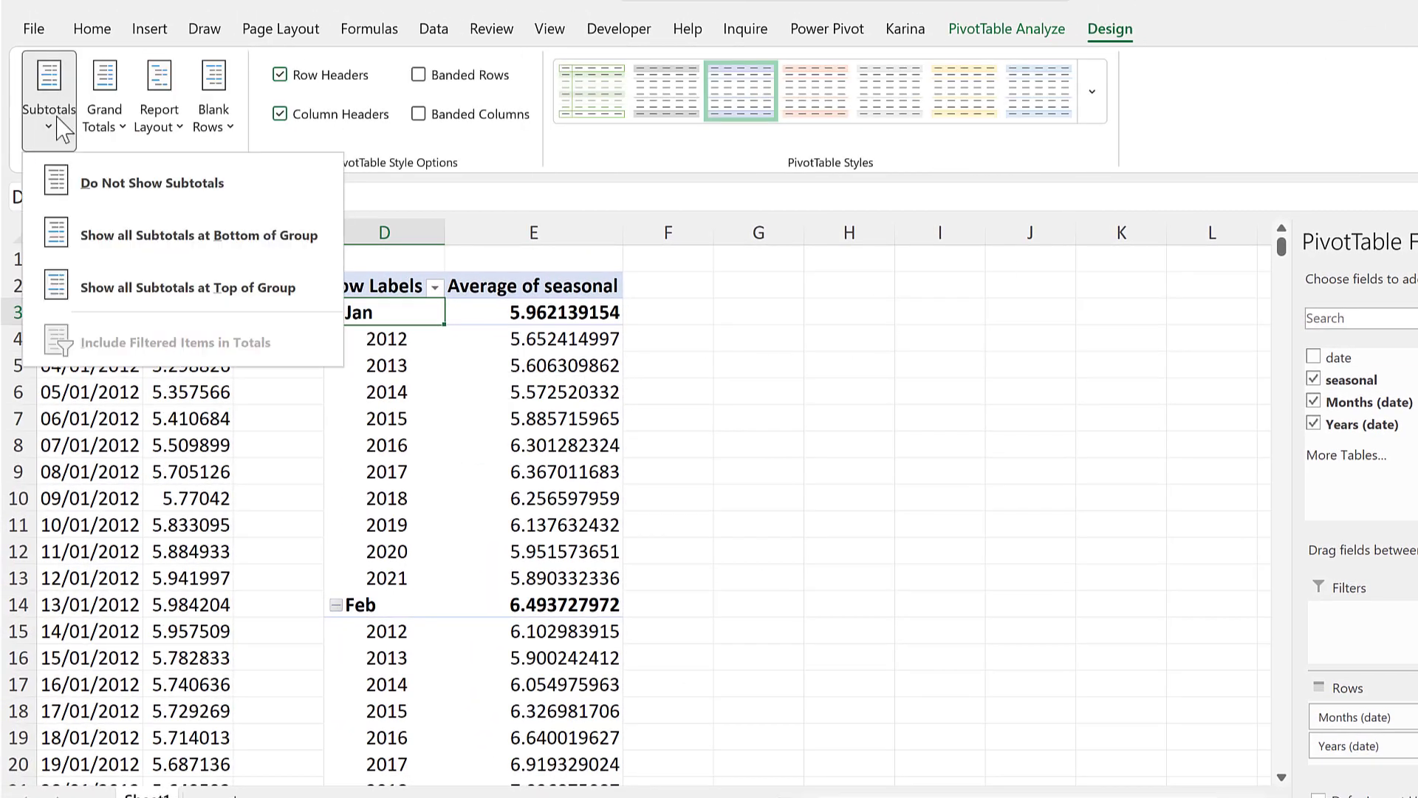
click(102, 192)
click(104, 103)
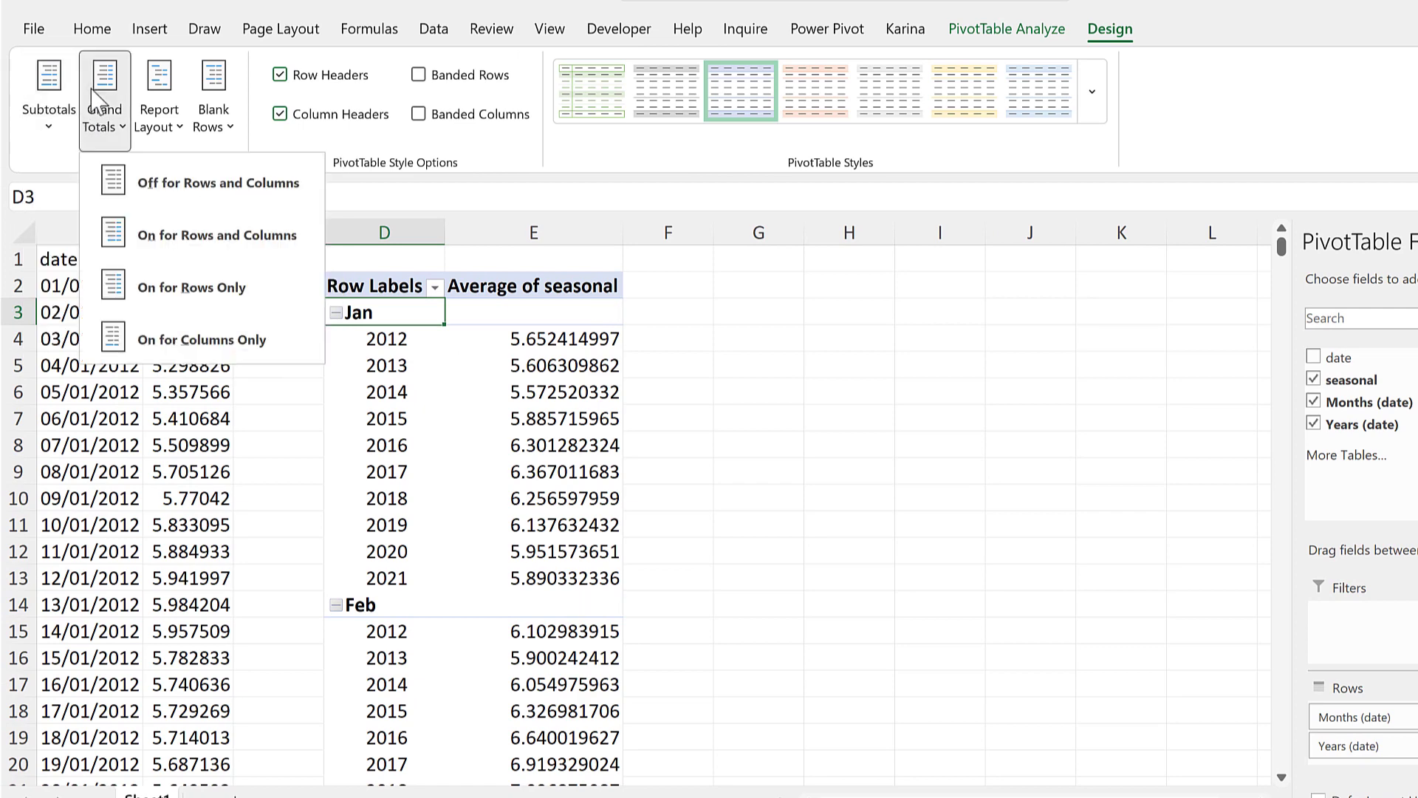
click(142, 189)
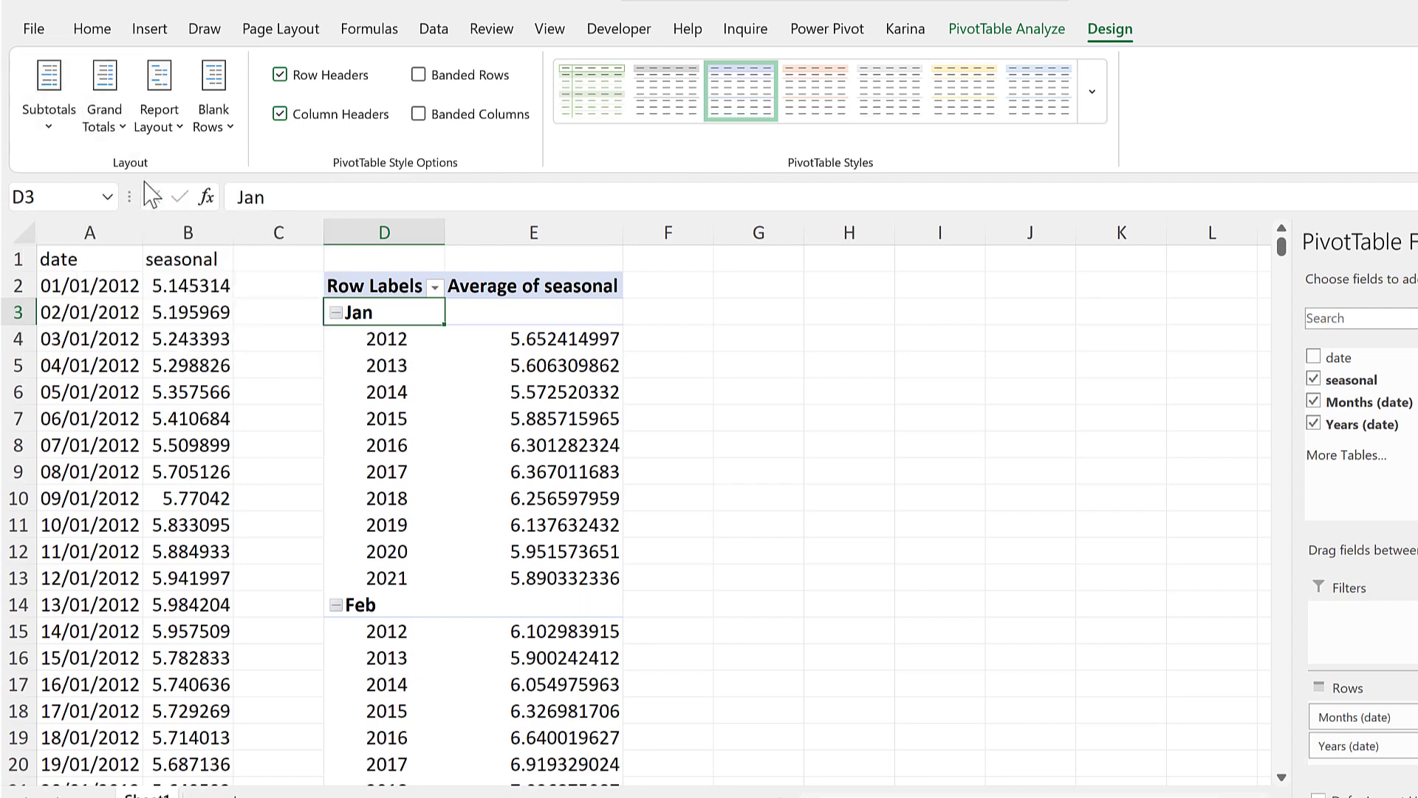
Step: Switch the report layout to Outline Form and repeat all item labels
click(167, 108)
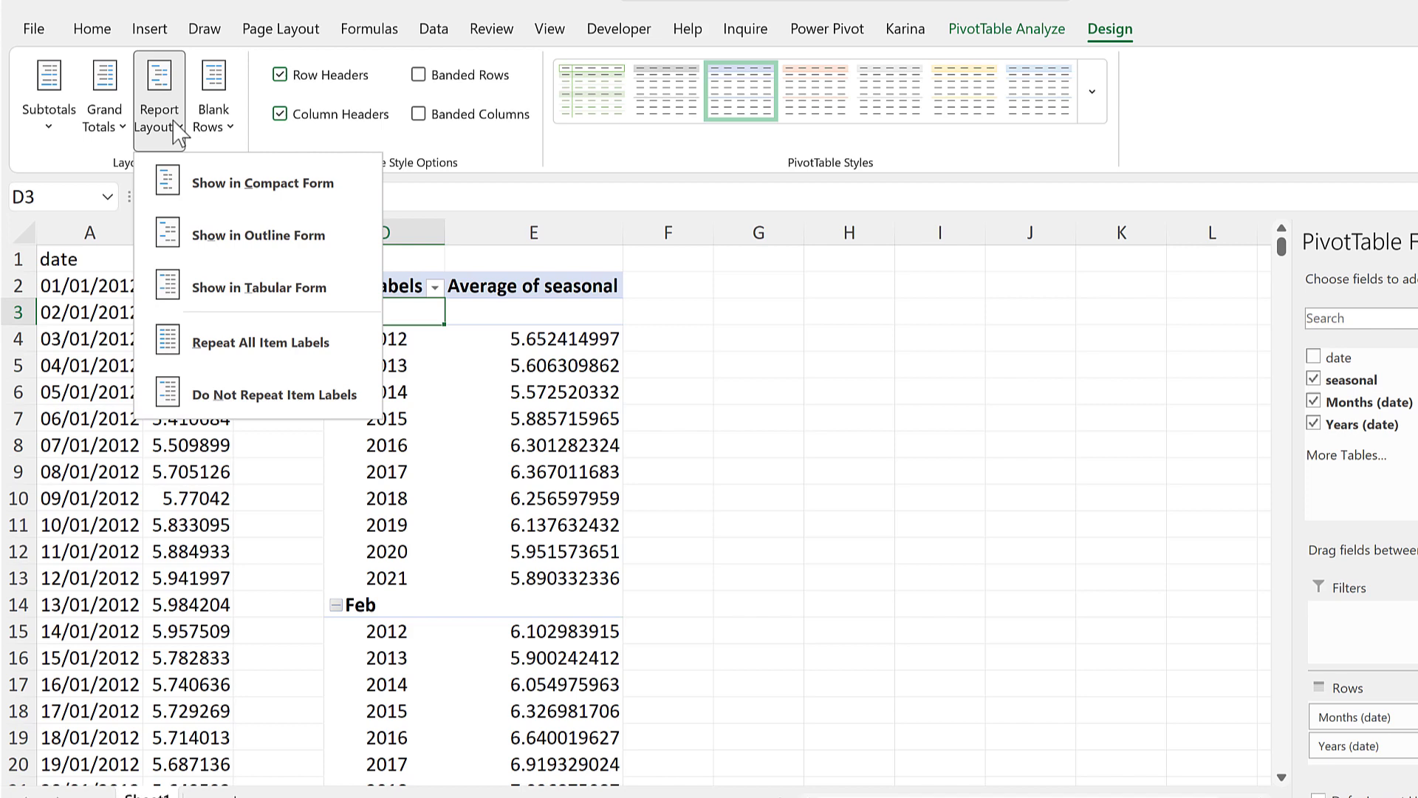
click(288, 236)
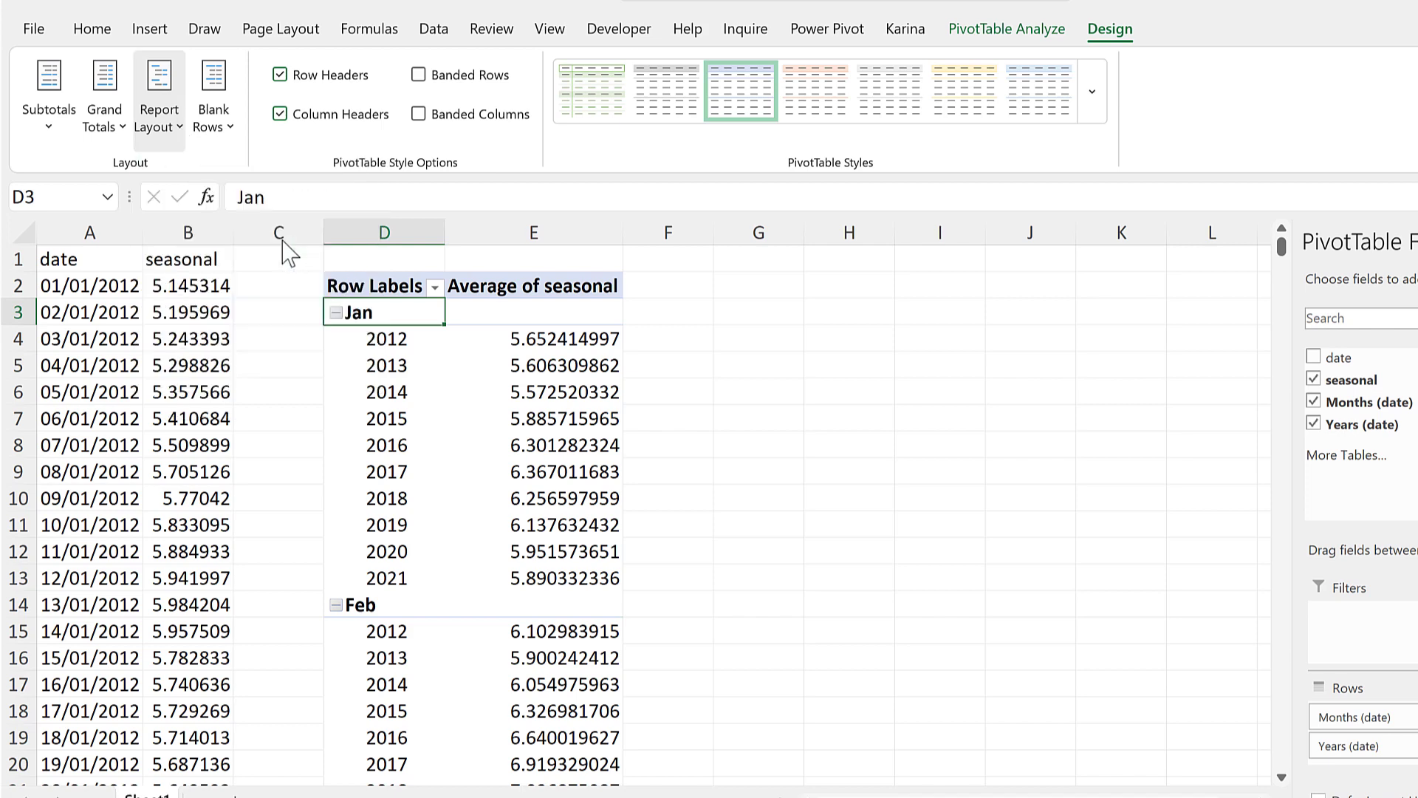
click(165, 137)
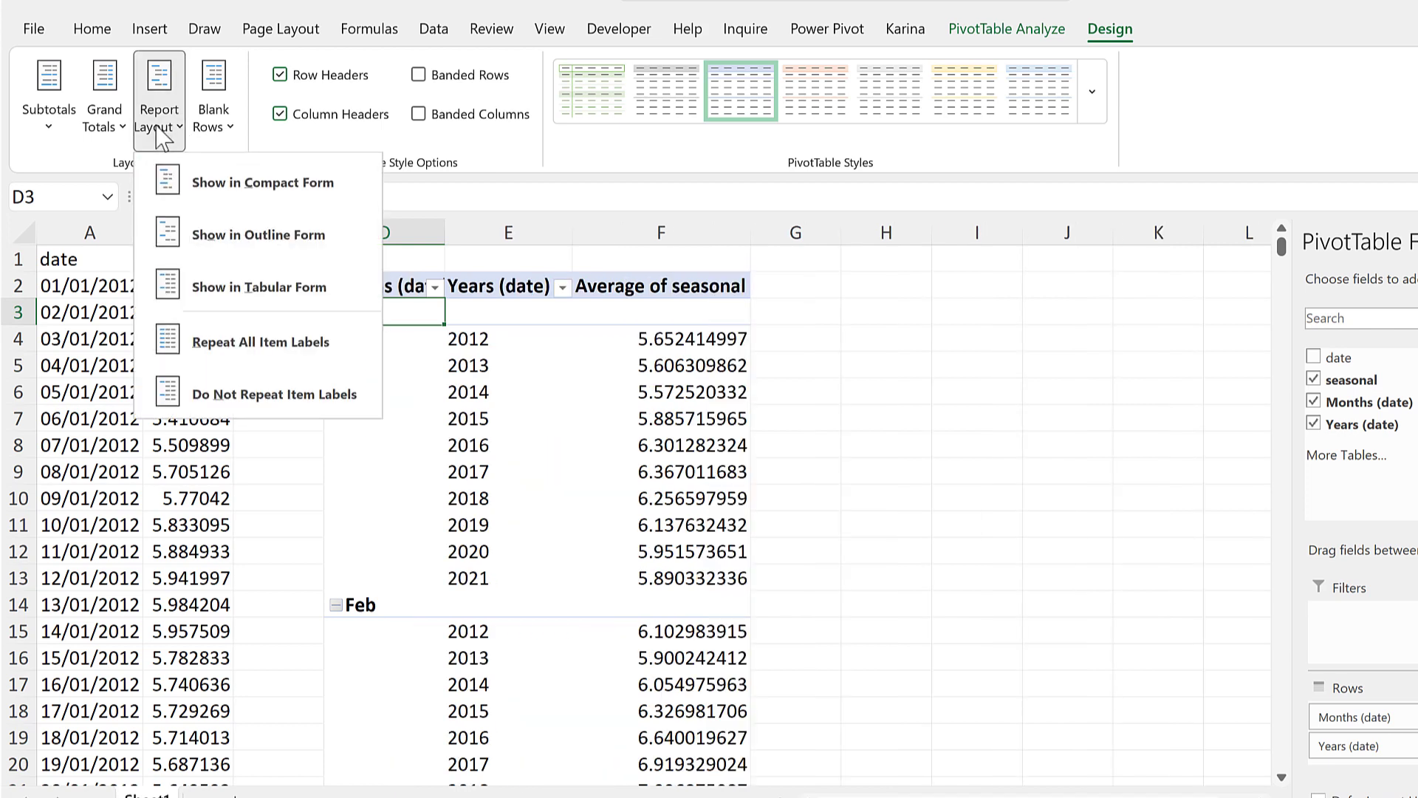
click(306, 360)
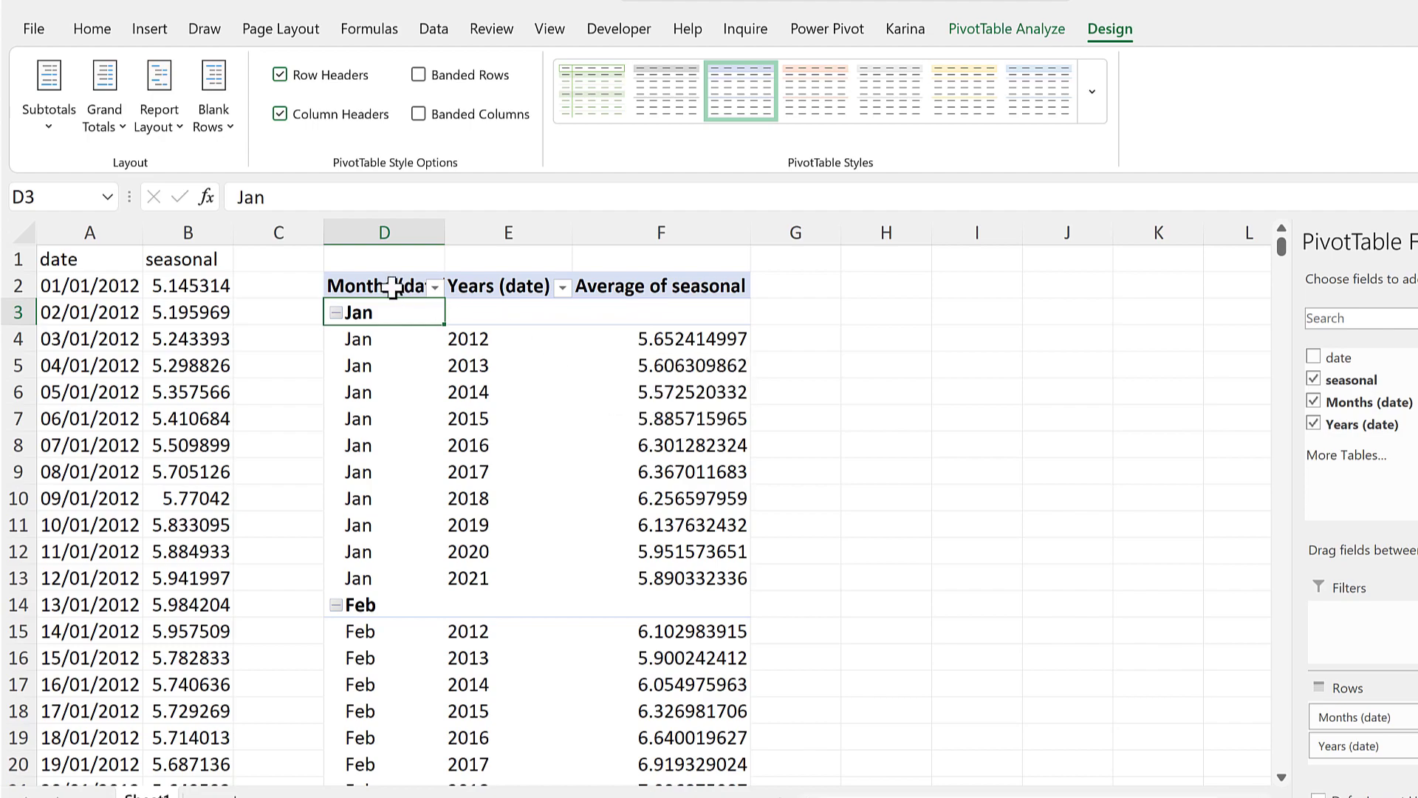
Step: Copy the whole pivot table and paste it as values at H2, filling columns H–J
drag(392, 285, 599, 287)
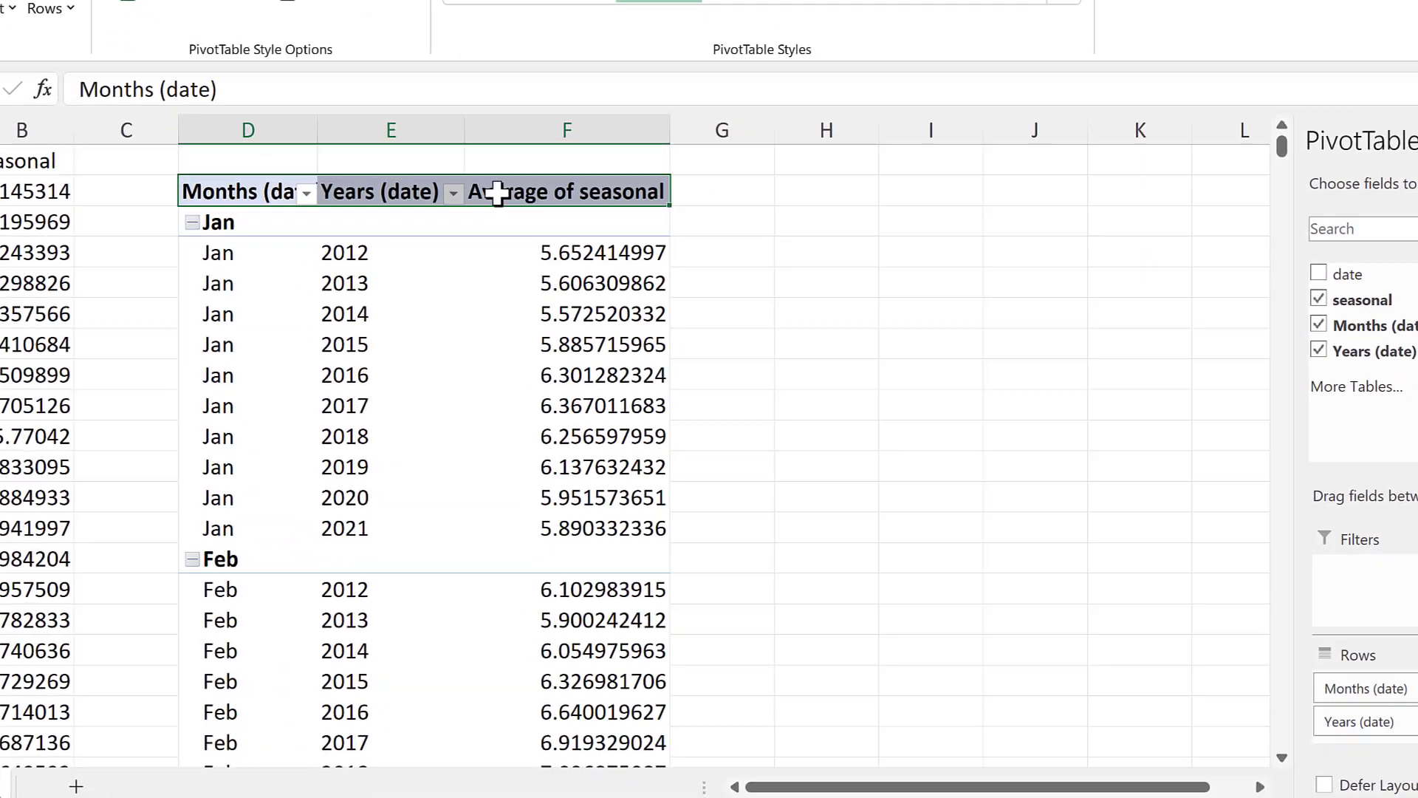
key(ctrl+shift+Down)
key(ctrl+c)
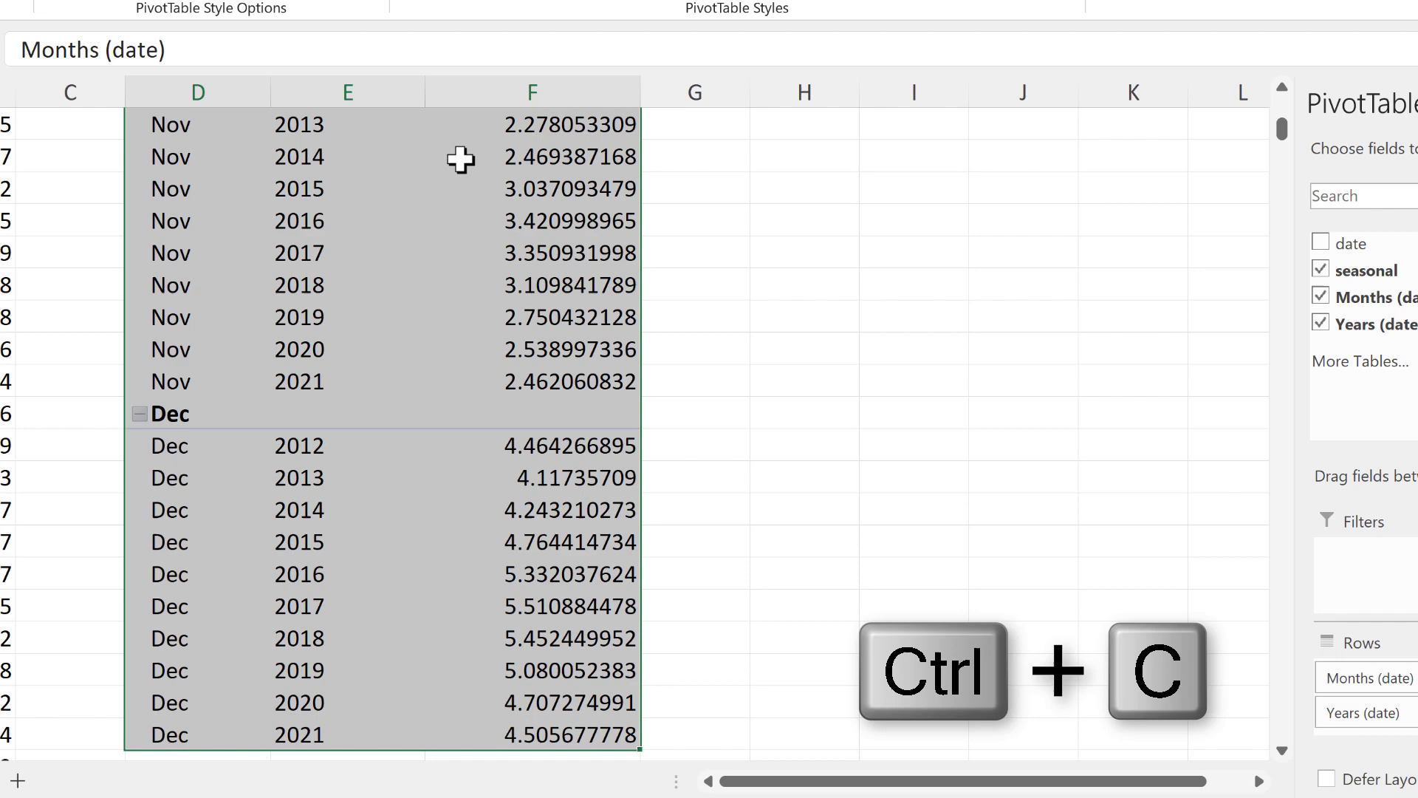
drag(1279, 126, 1281, 111)
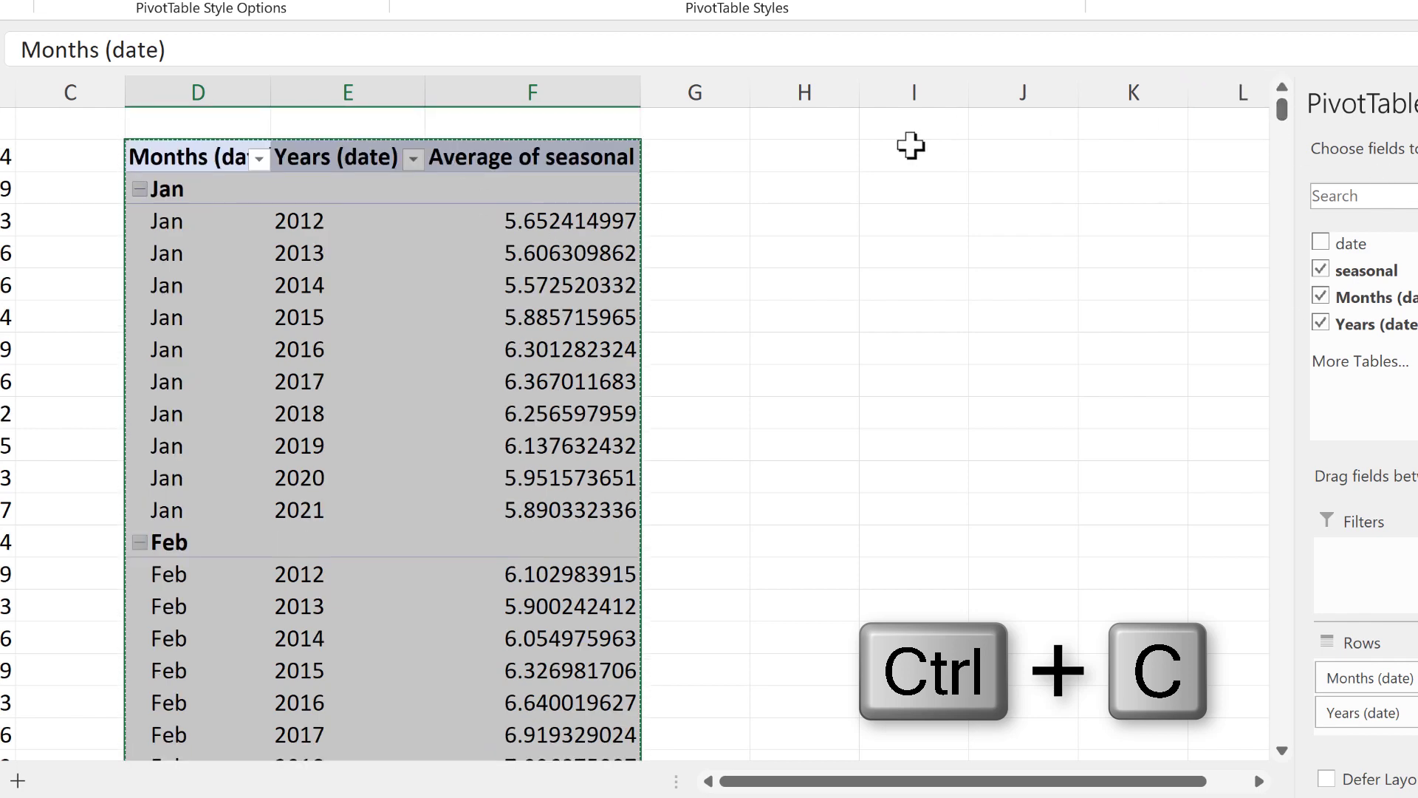
click(832, 147)
right_click(832, 147)
click(939, 221)
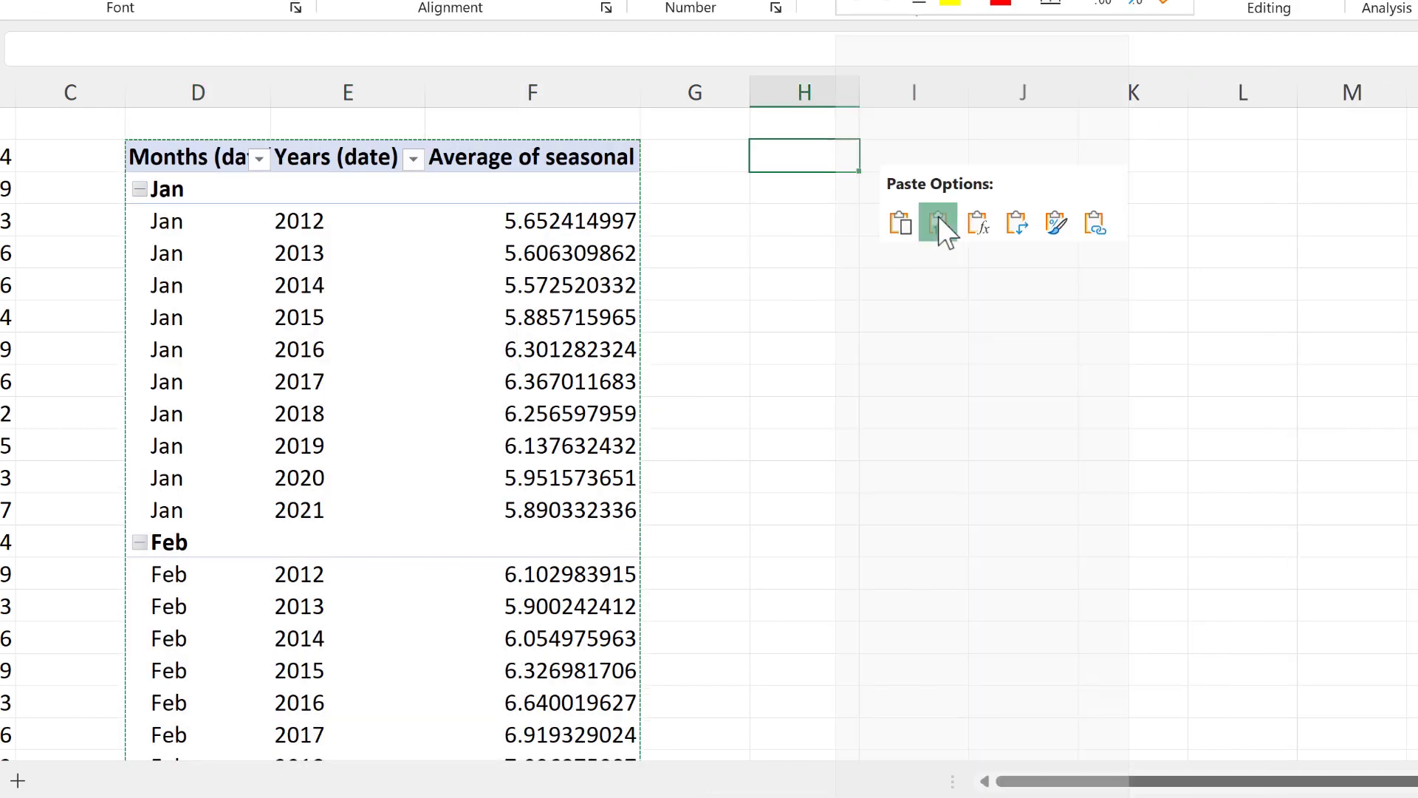
click(810, 223)
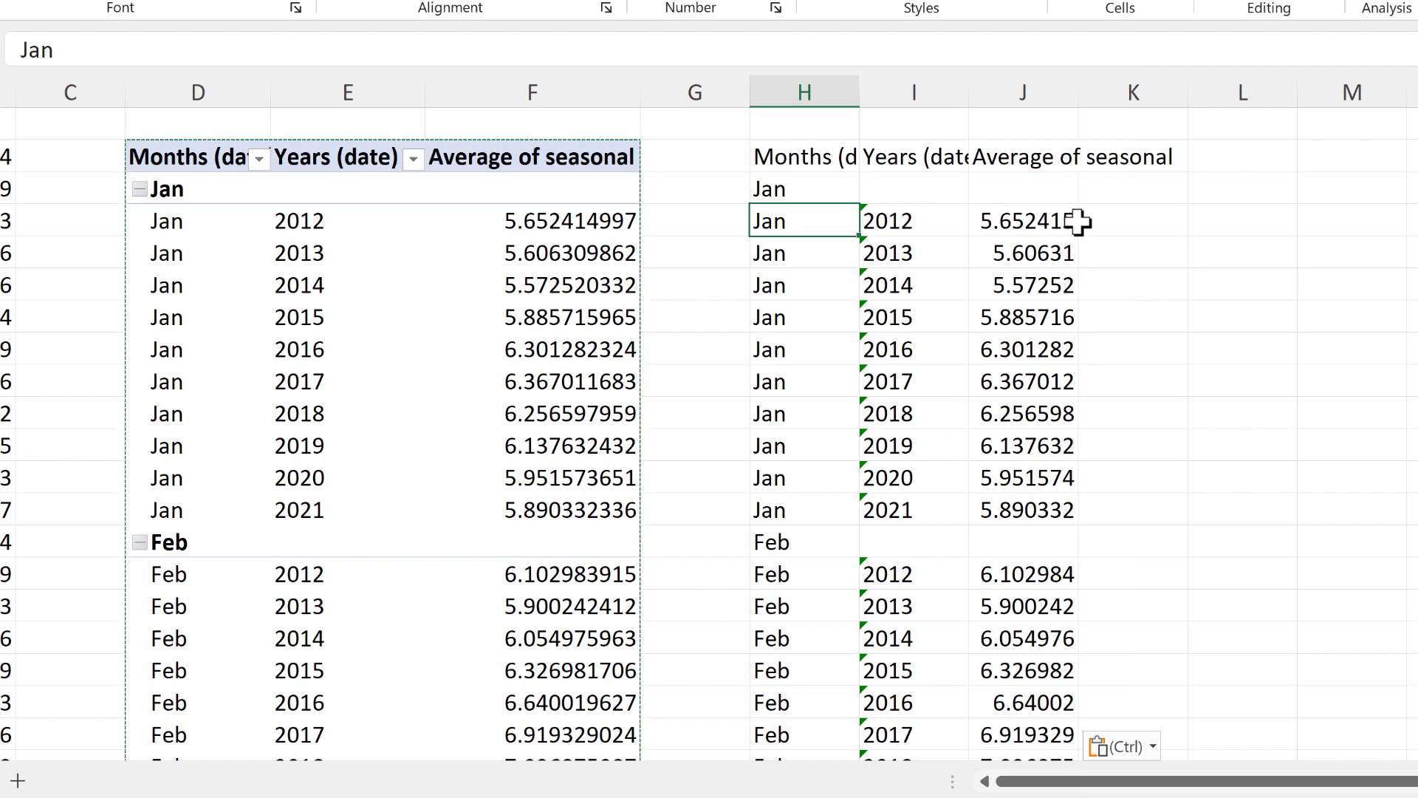
key(Escape)
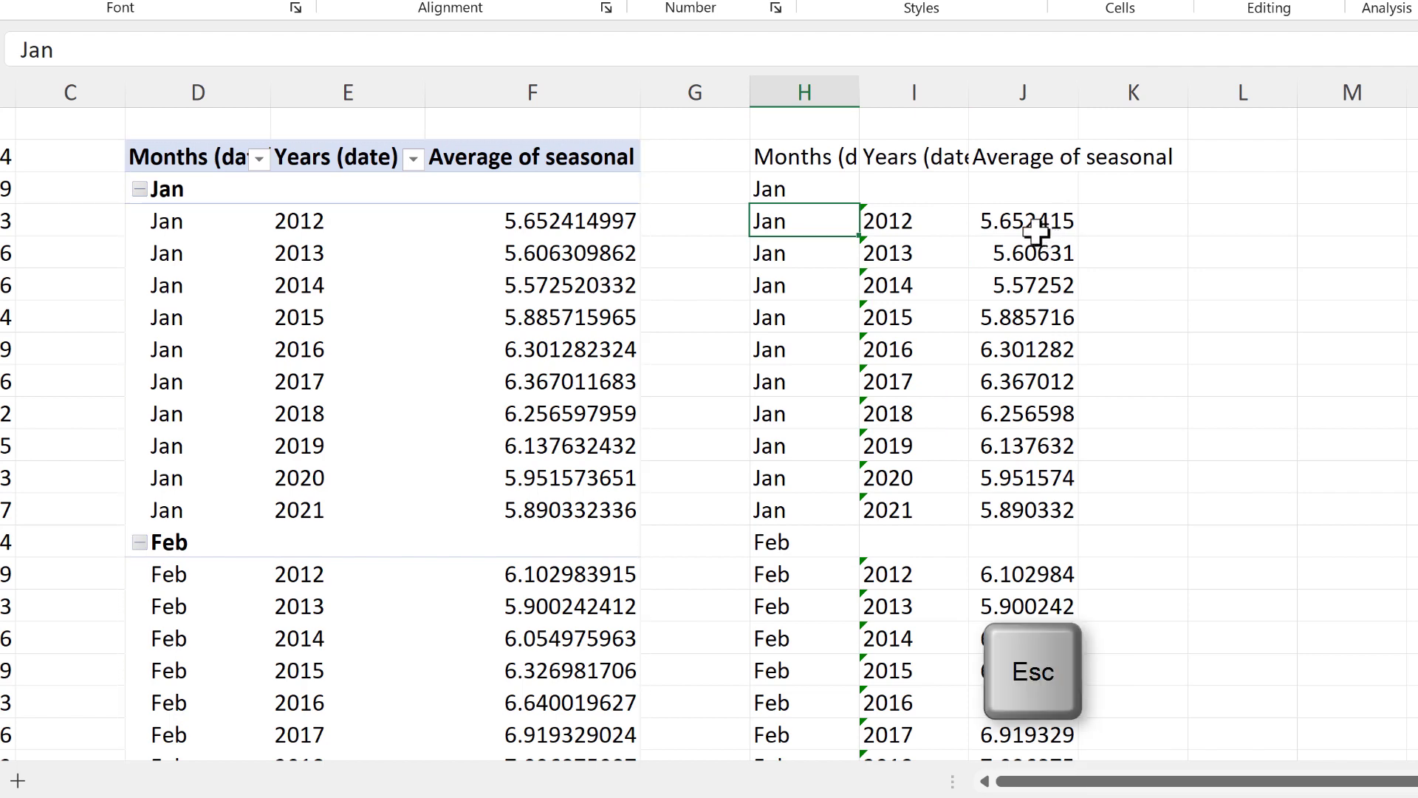
Step: Select the column J averages from Jan 2012 down to Dec 2021 (4.505678)
drag(826, 221, 1020, 229)
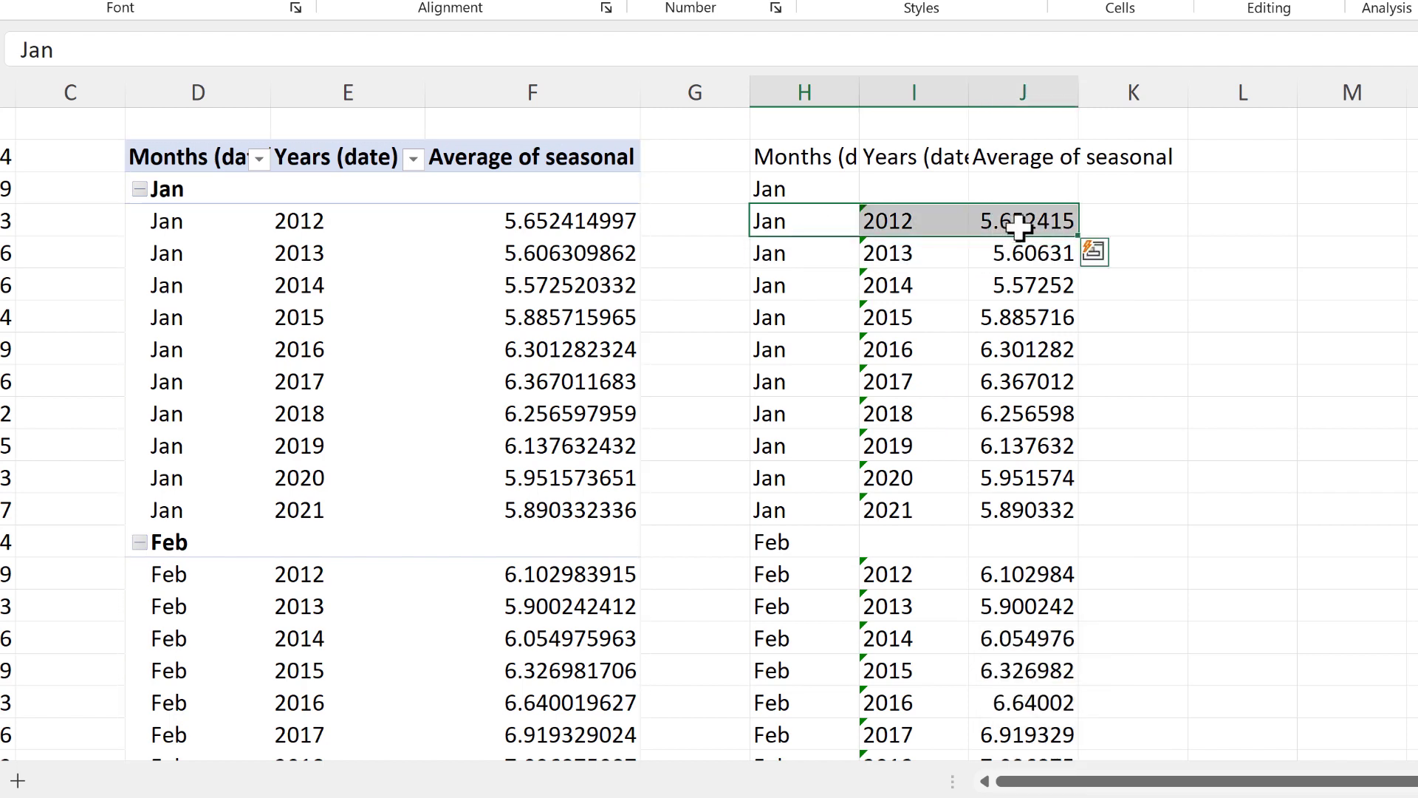
key(ctrl+shift+Down)
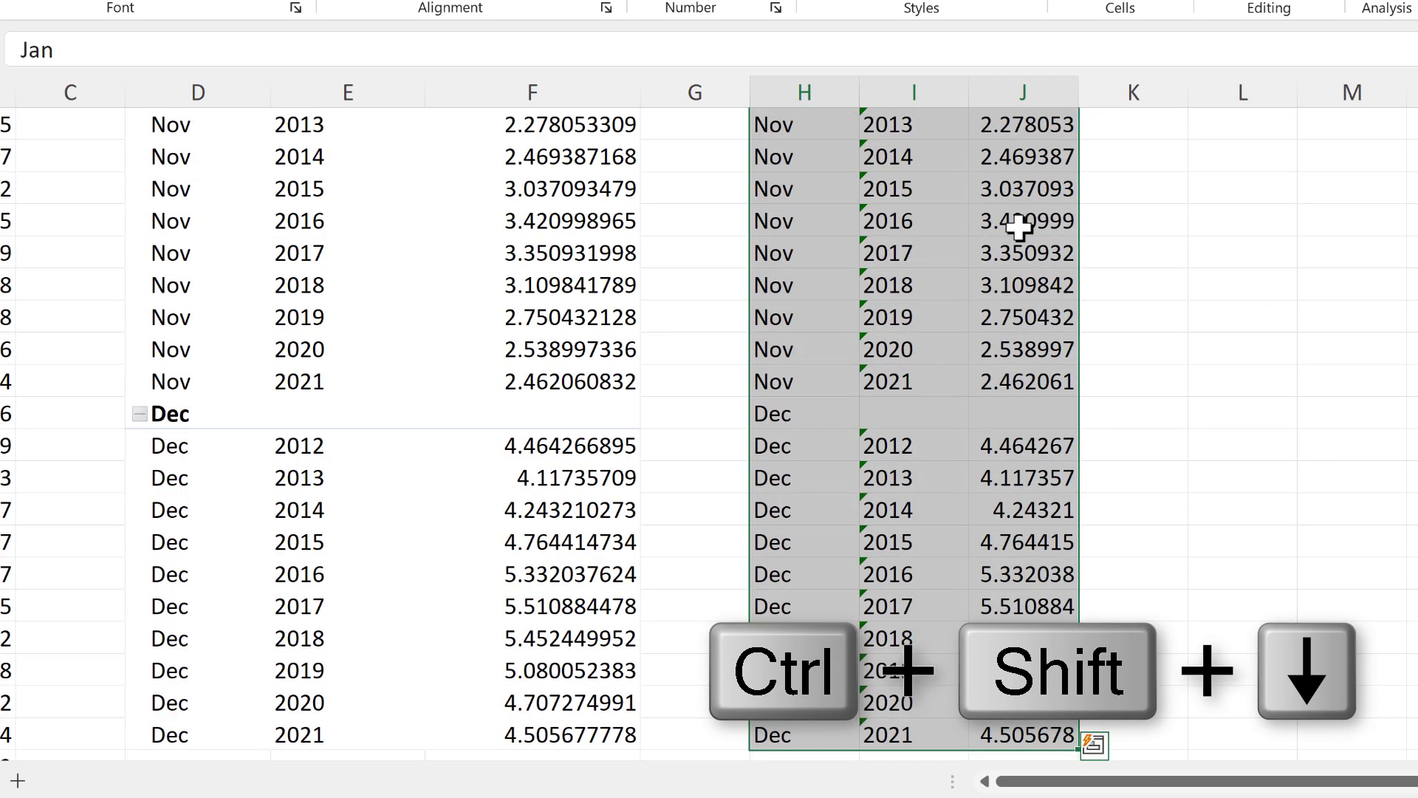
scroll(820, 303, up, 20)
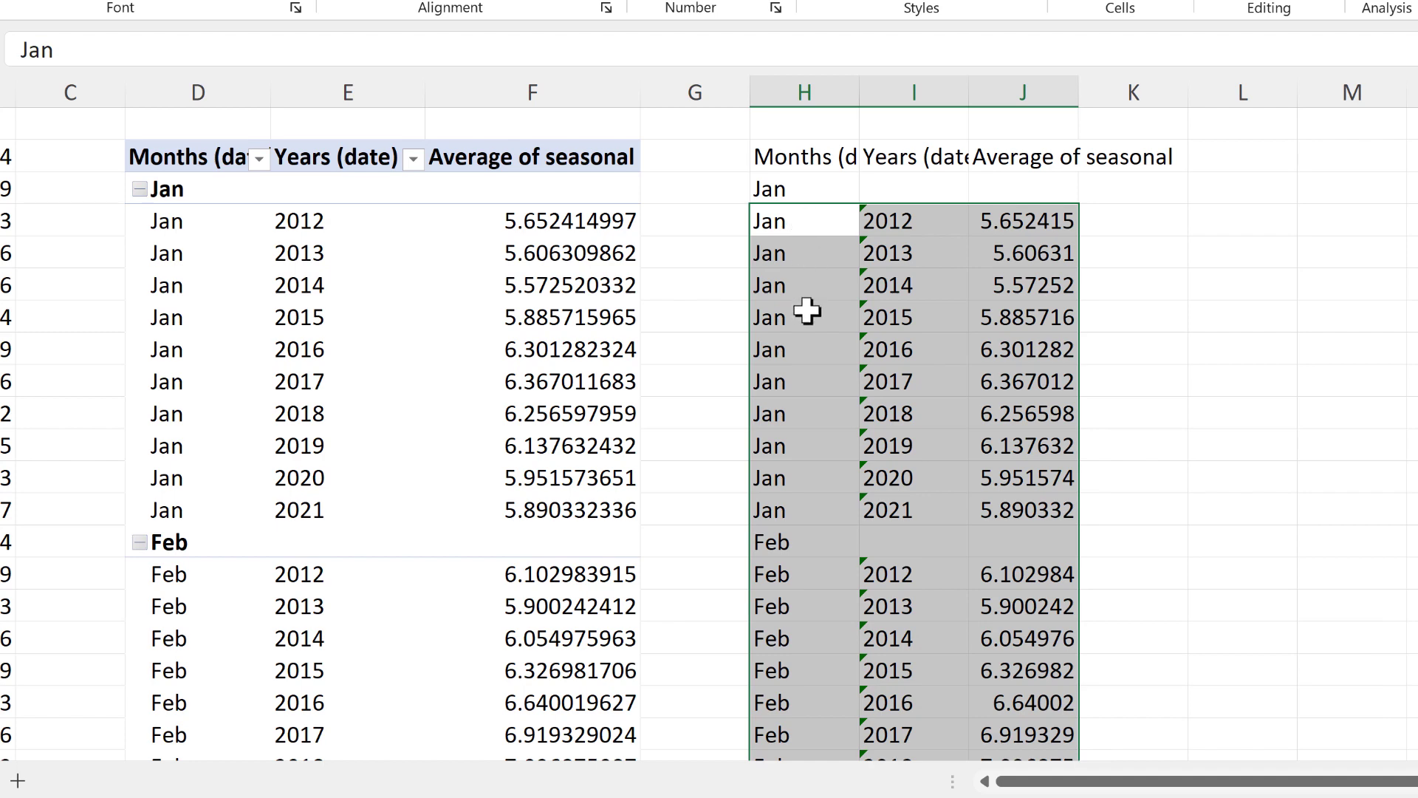
key(ctrl+period)
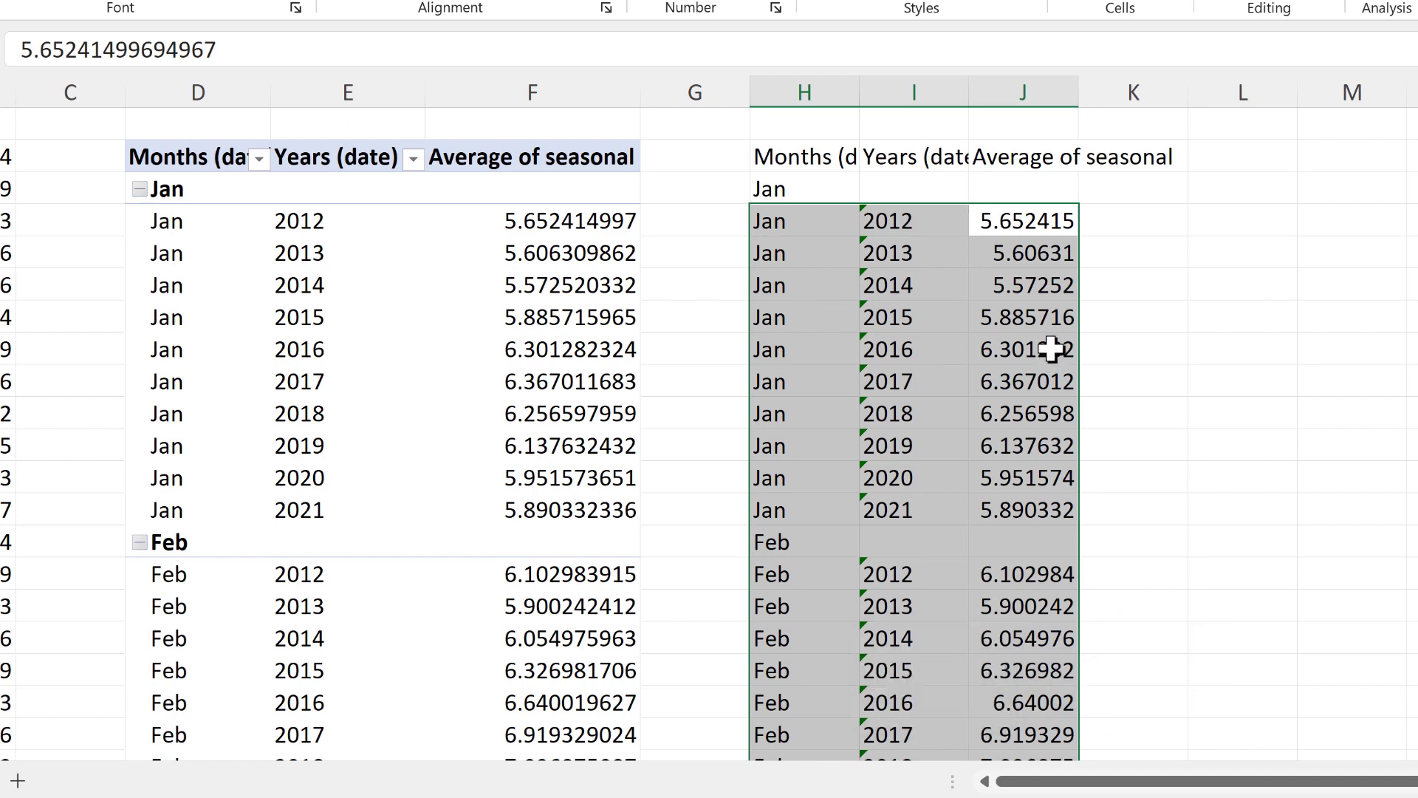
key(shift+Right)
key(shift+Right)
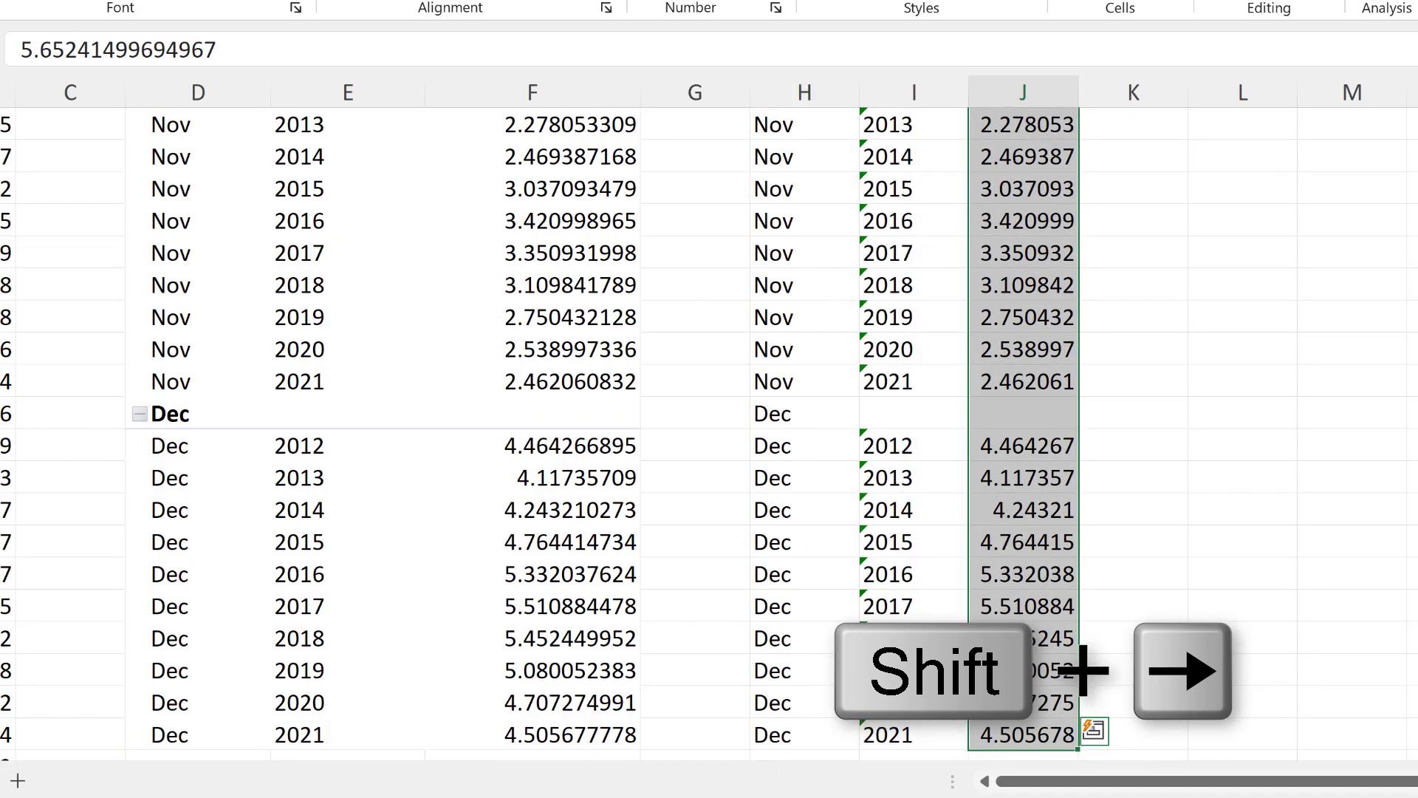
Step: Insert a Scatter with Smooth Lines chart of the averages and position it over columns L–P
scroll(1387, 146, up, 20)
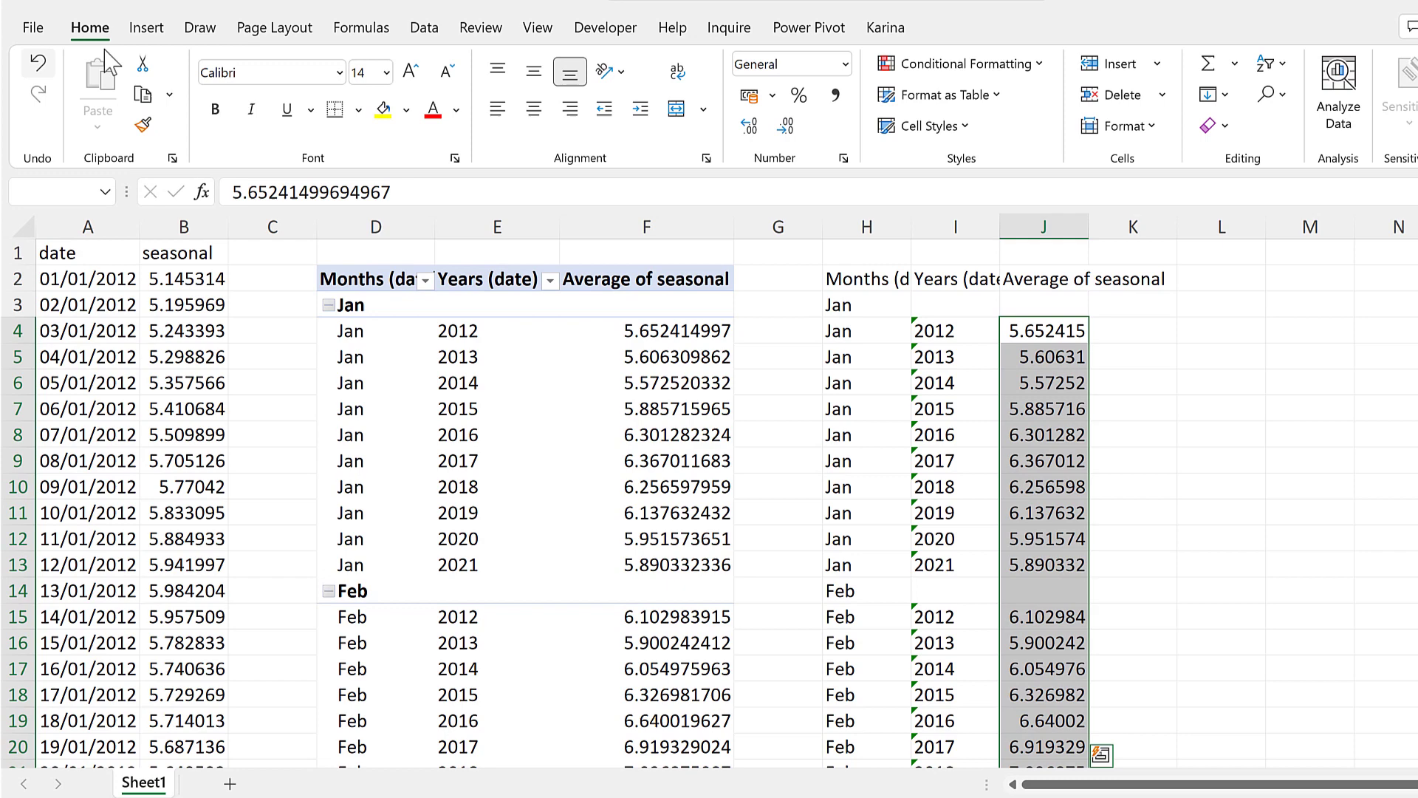
click(145, 27)
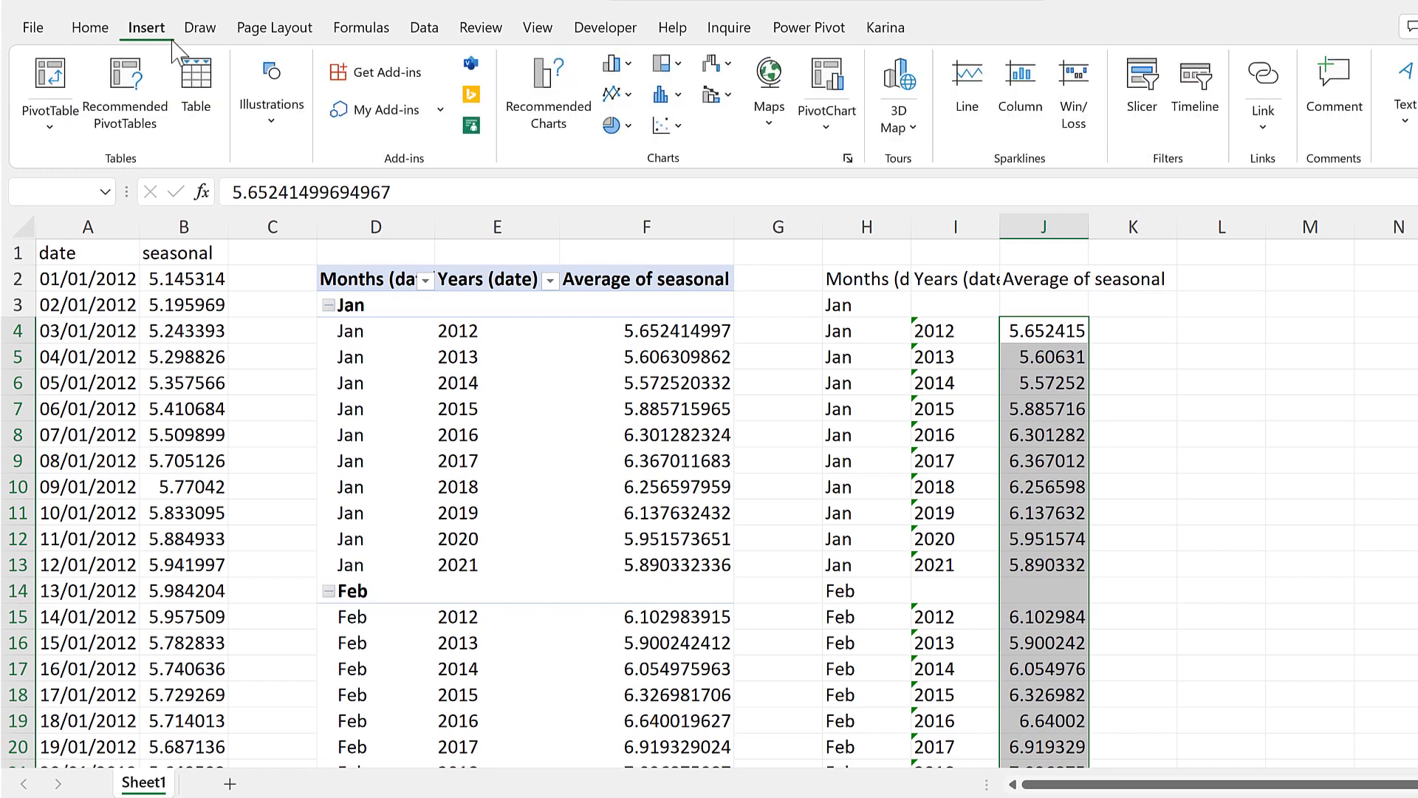
click(674, 128)
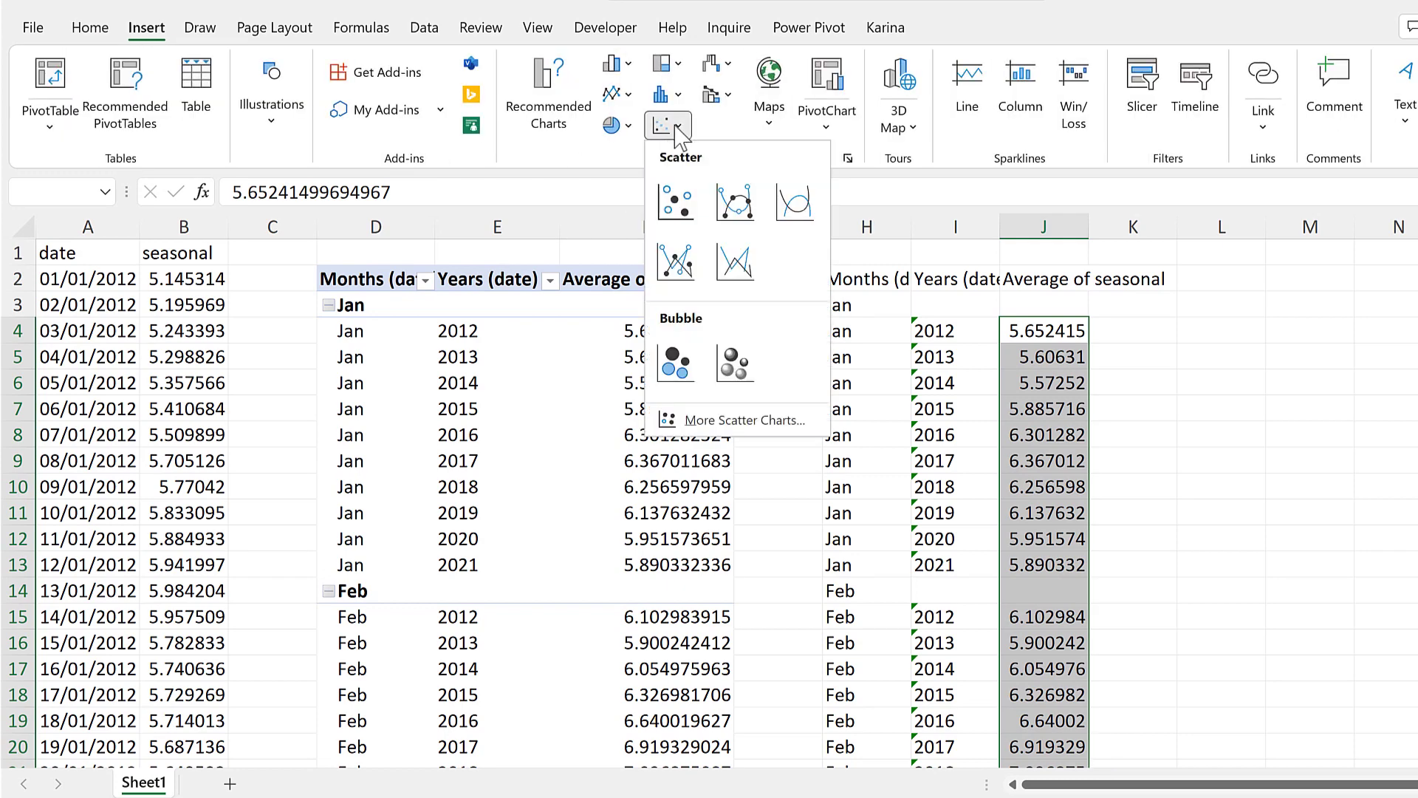
click(804, 196)
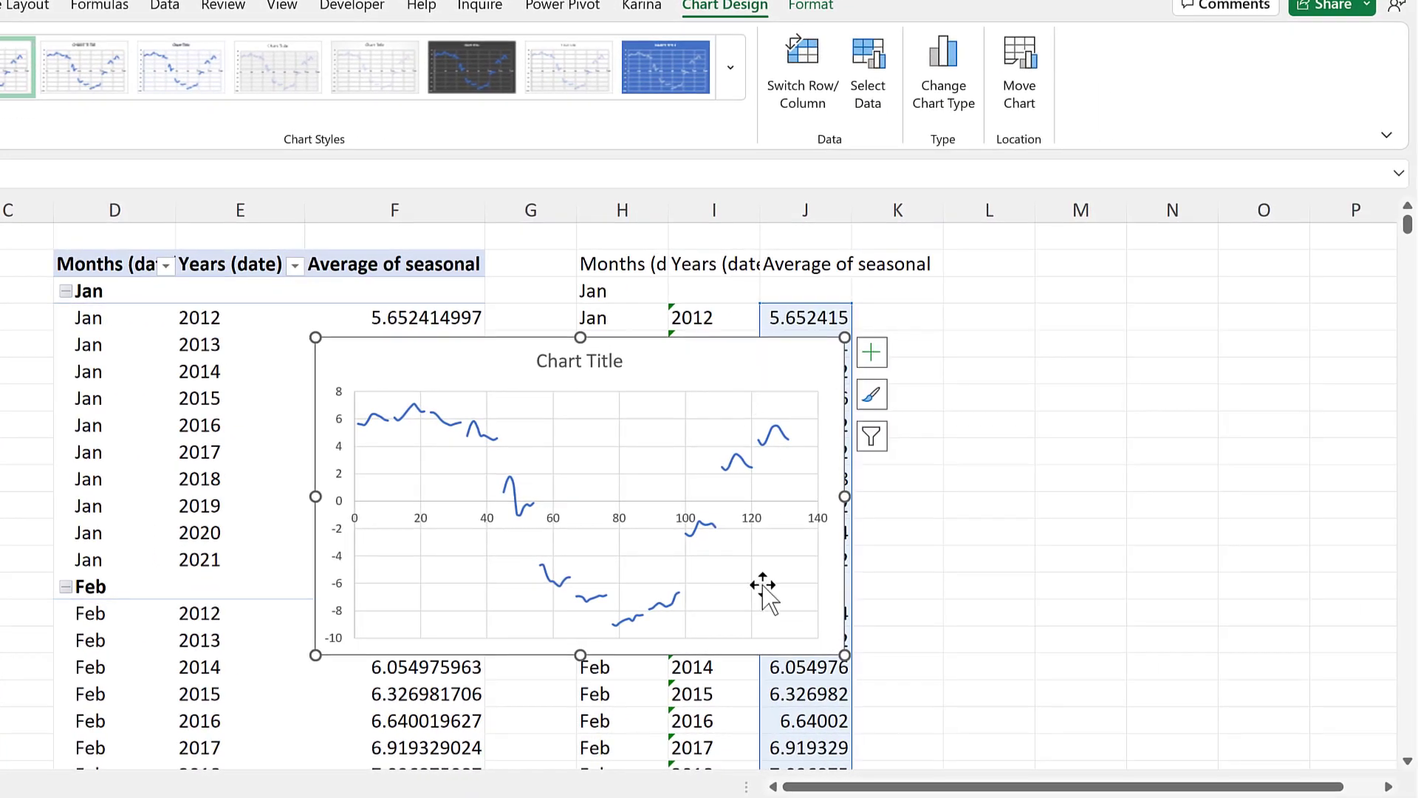
drag(360, 338, 1044, 281)
click(948, 322)
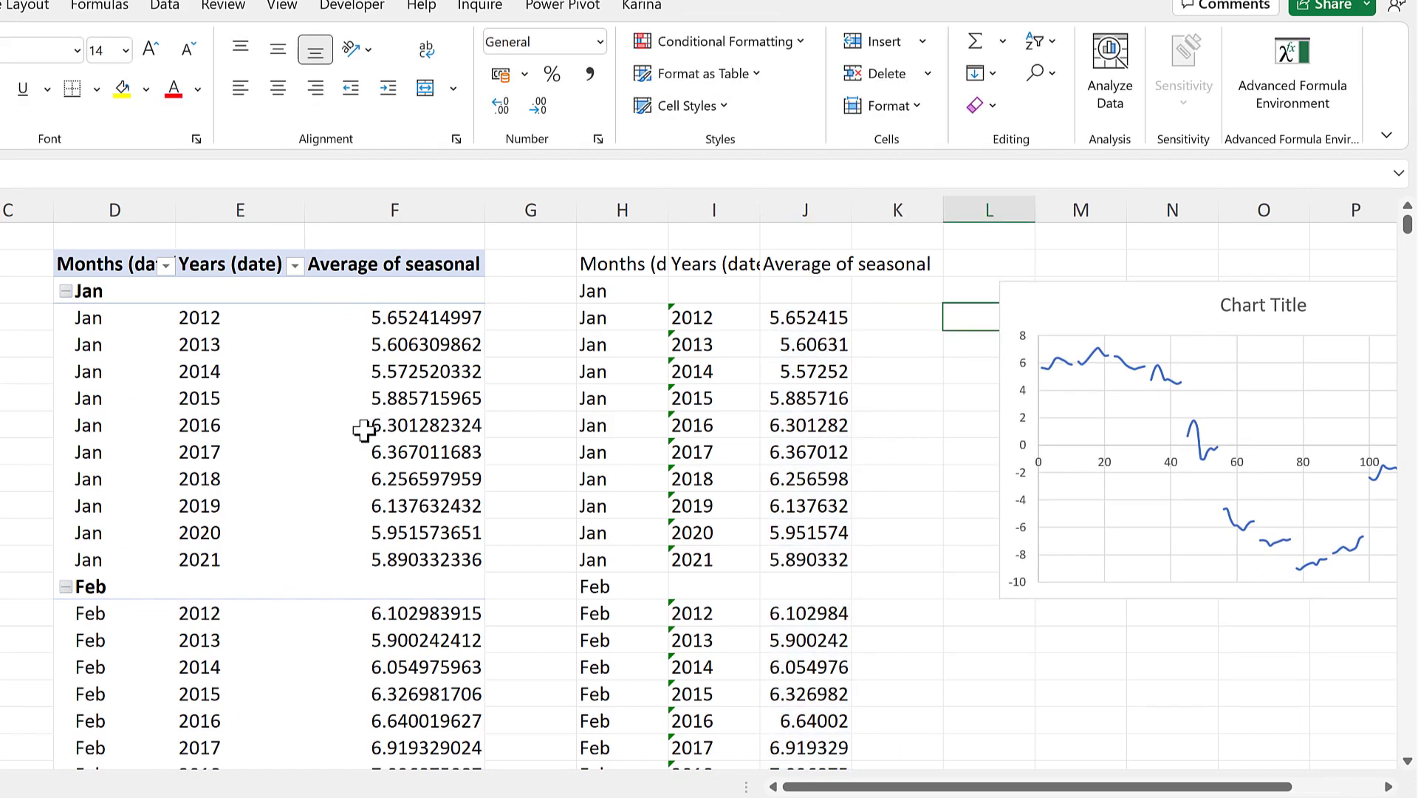
mouse_move(363, 430)
Step: Remove Years (date) from the pivot rows, leaving twelve monthly averages
click(102, 322)
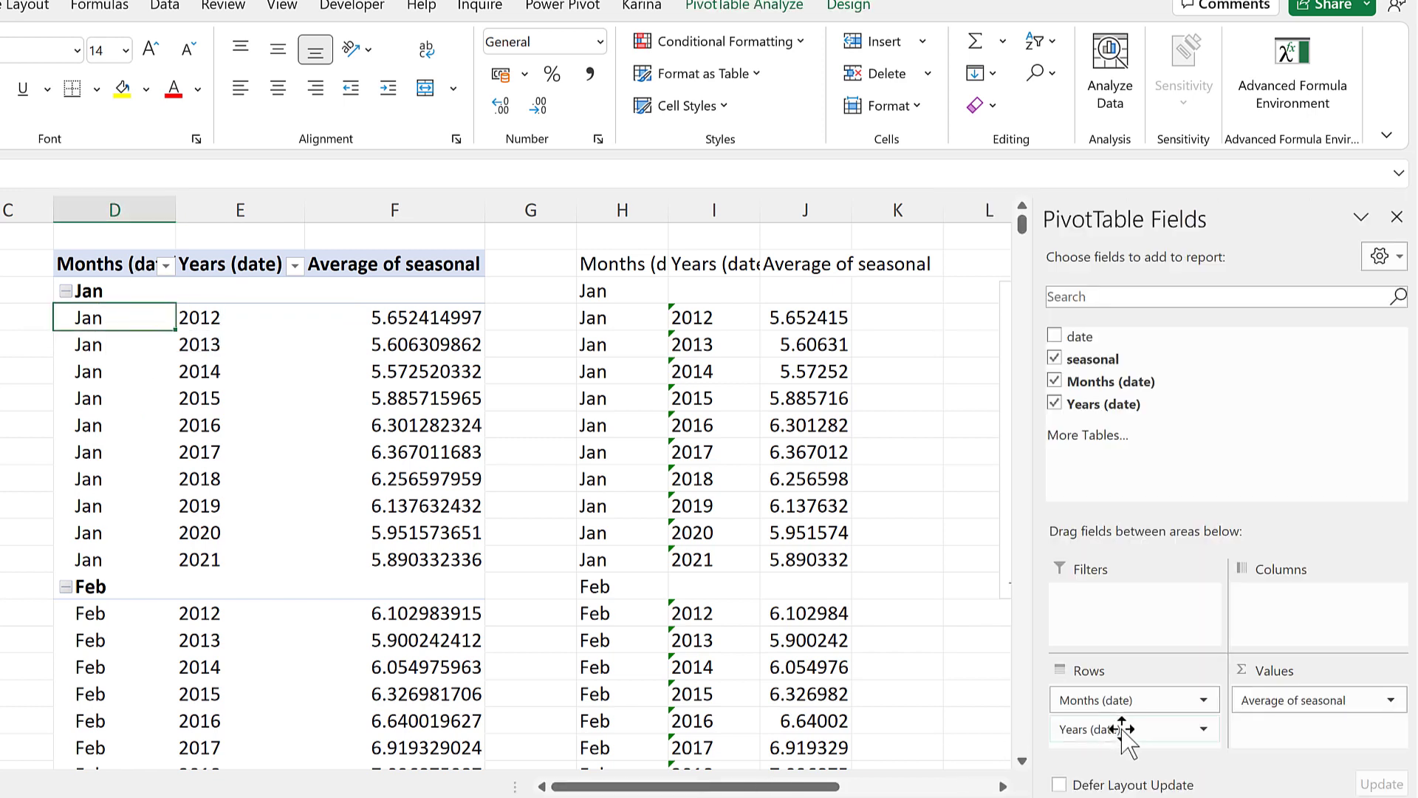
drag(1119, 728, 849, 494)
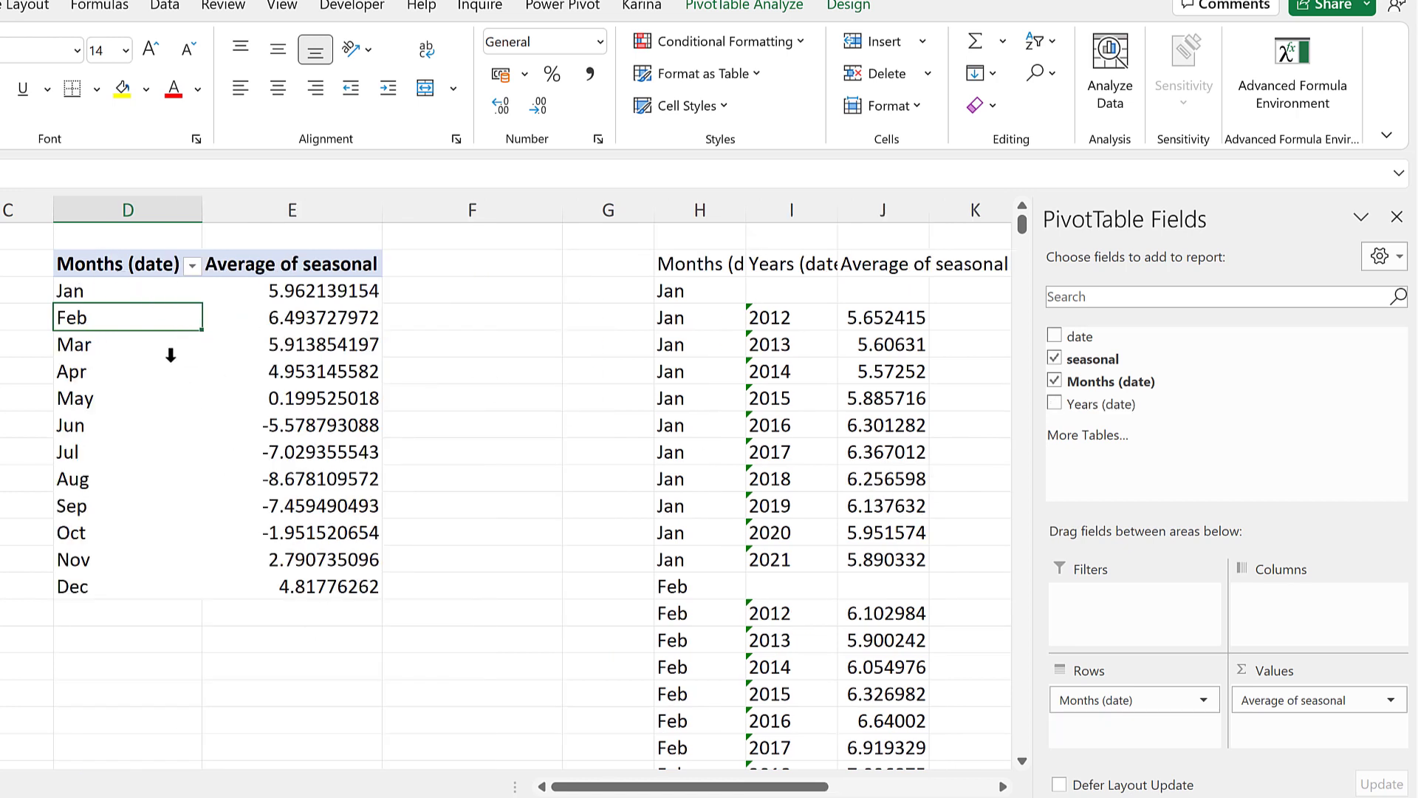
click(1397, 217)
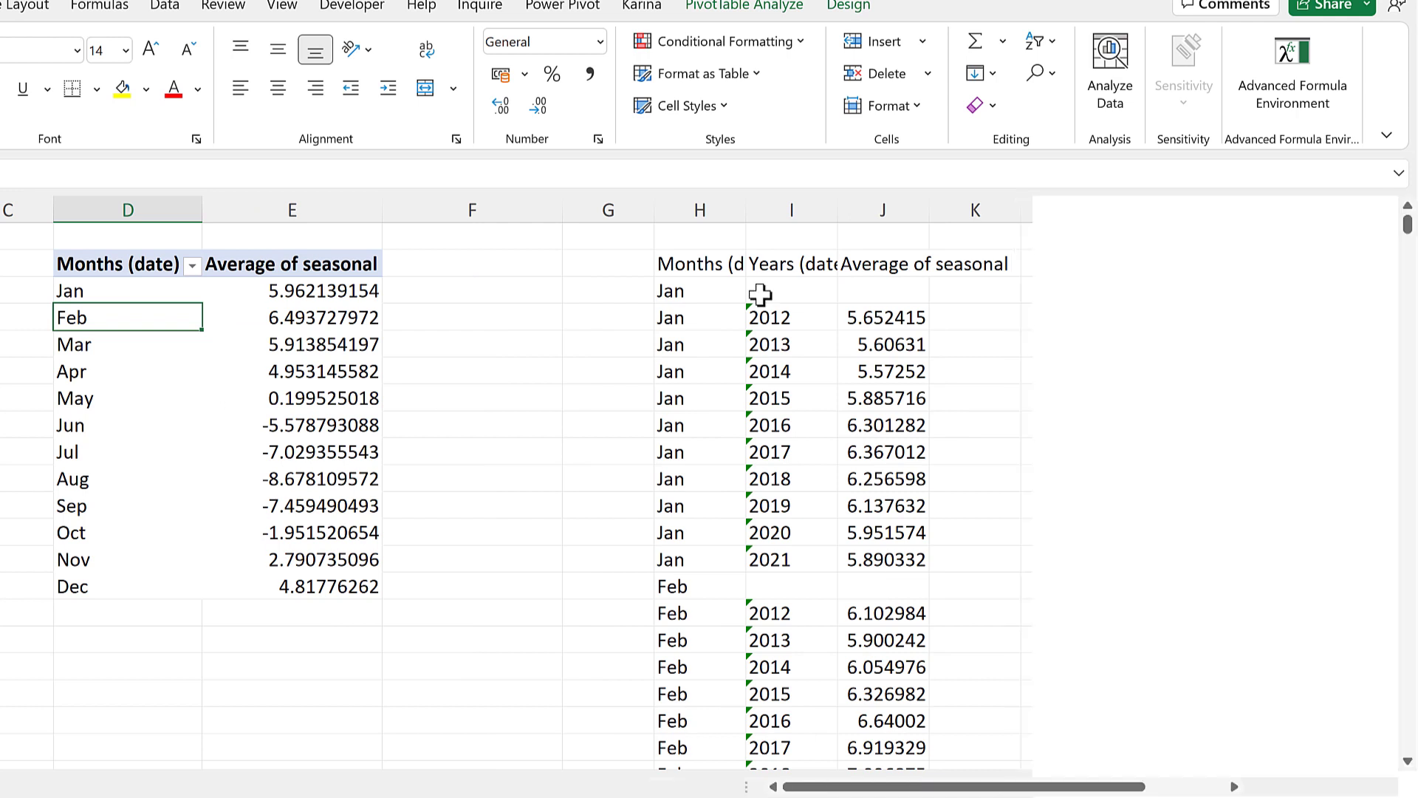
Step: Narrow the empty columns F and G between the pivot and the copied table
click(303, 210)
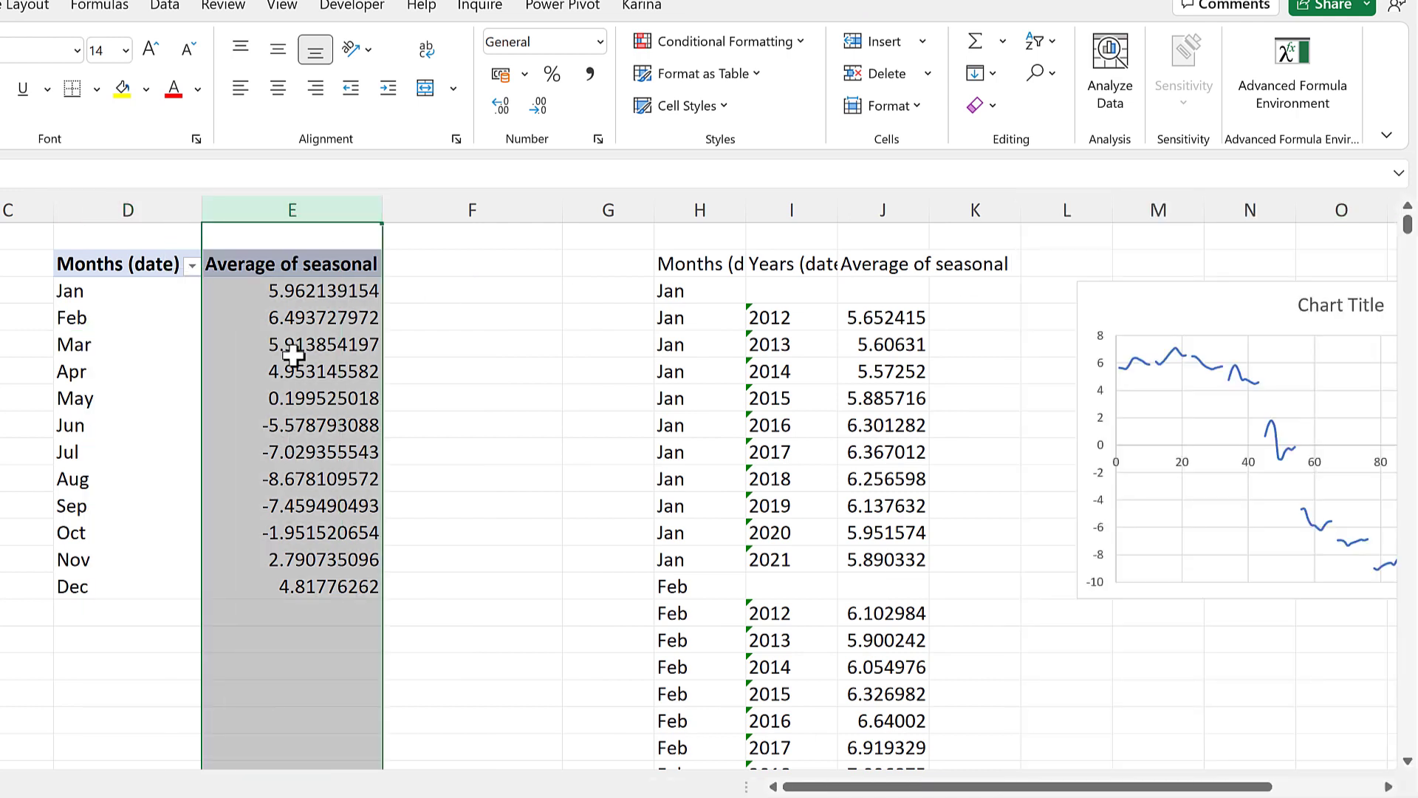
click(865, 193)
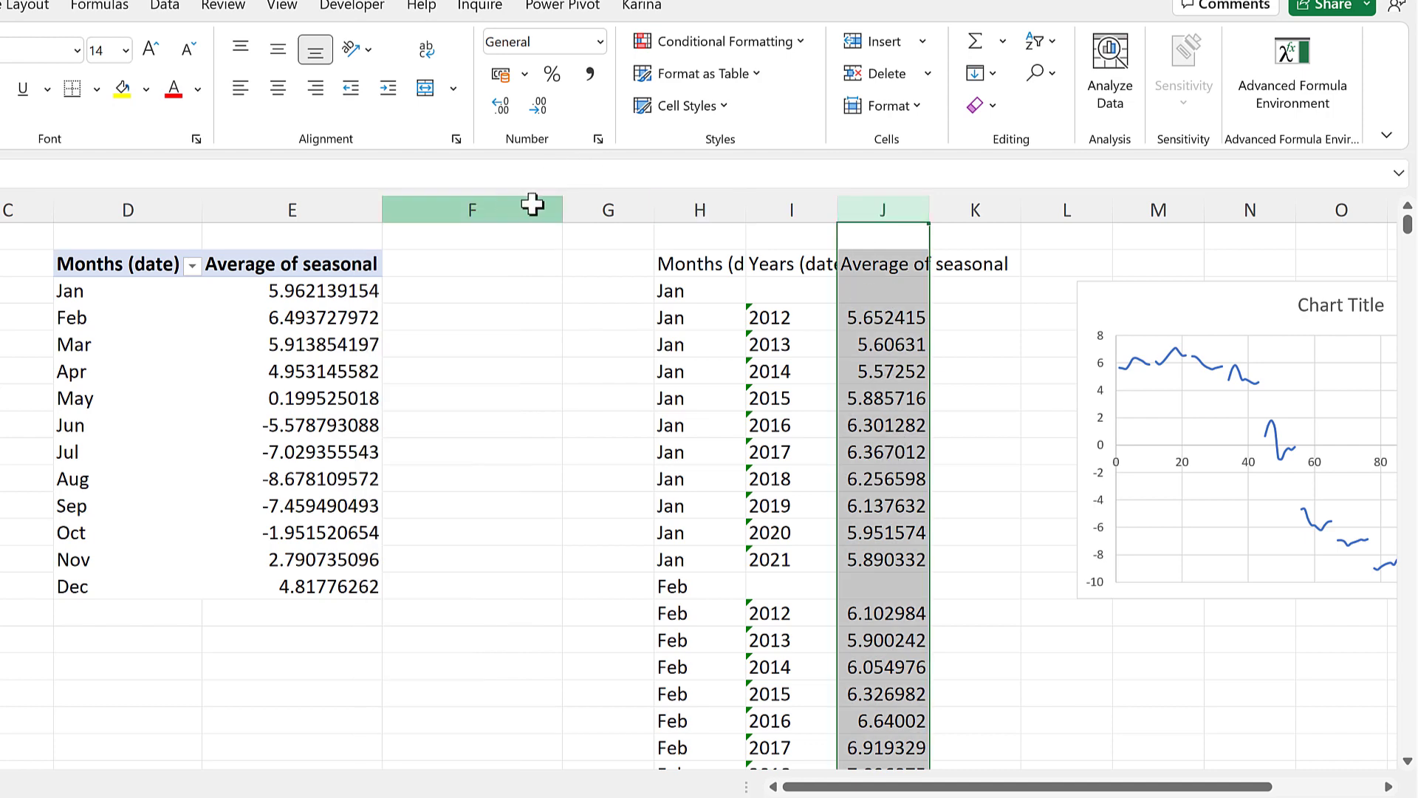
drag(532, 210, 446, 210)
click(461, 325)
scroll(921, 611, right, 3)
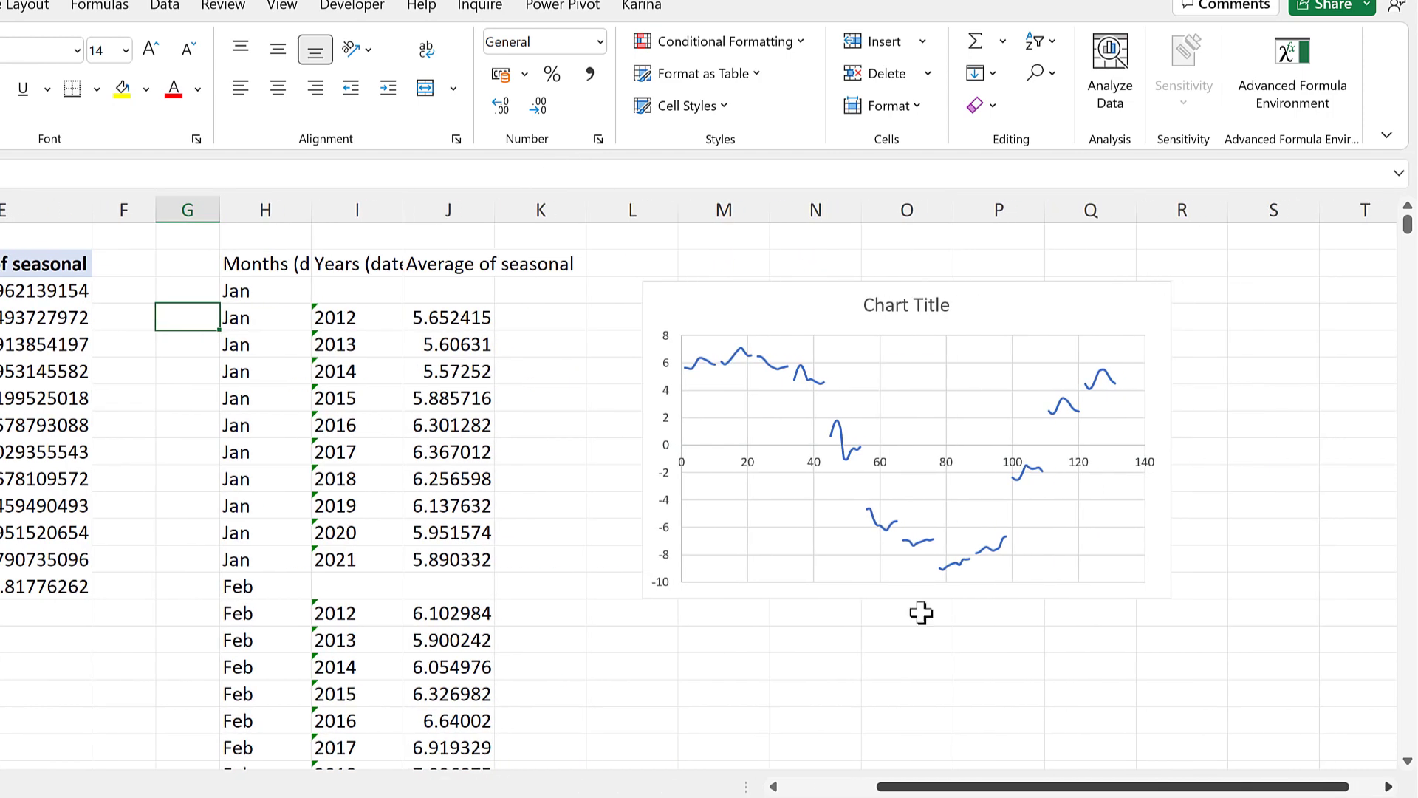
Step: Enter =VLOOKUP(H4,$D$3:$E$14,2,FALSE) in K4, returning Jan's average 5.962139
key(Right)
key(Right)
key(Right)
key(Right)
text(=vlo)
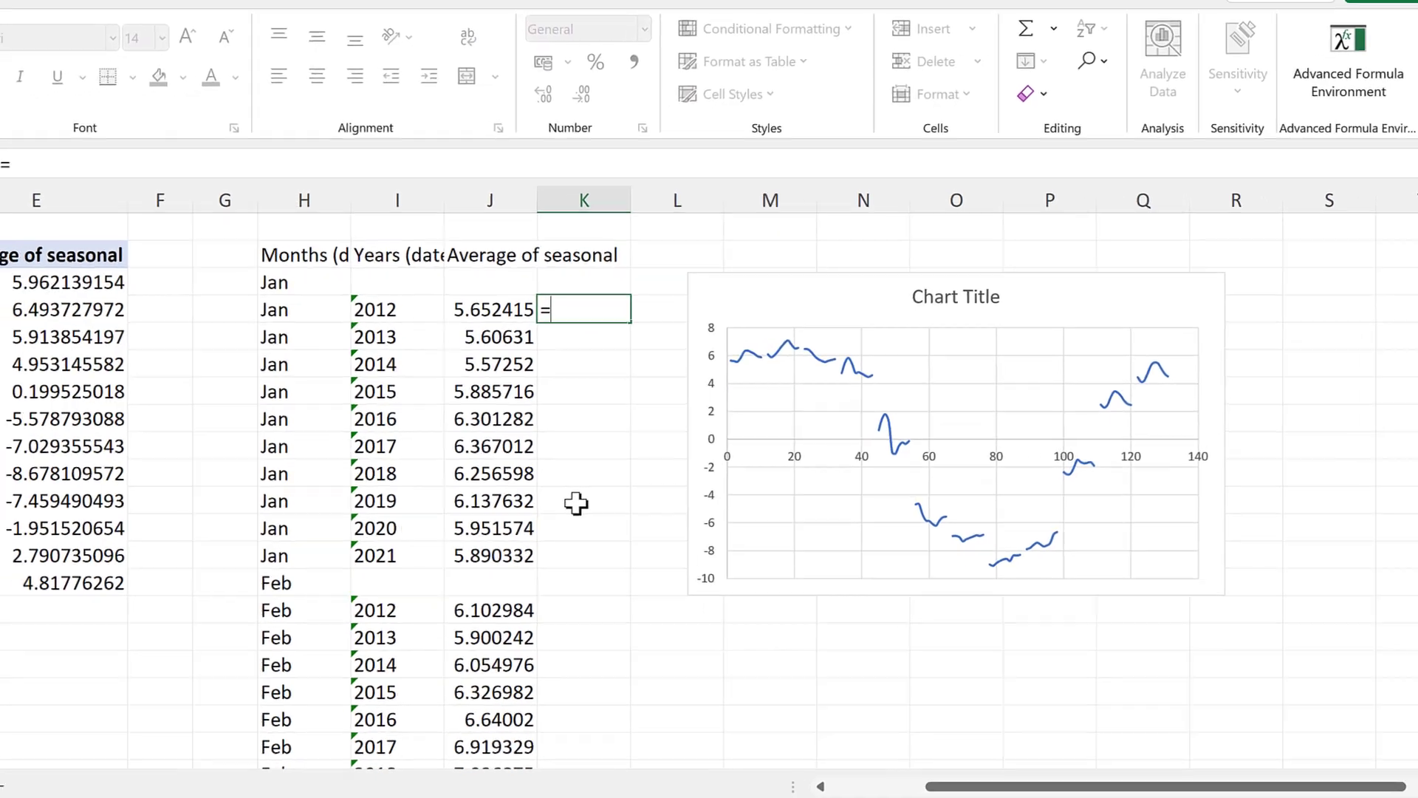
text(okup)
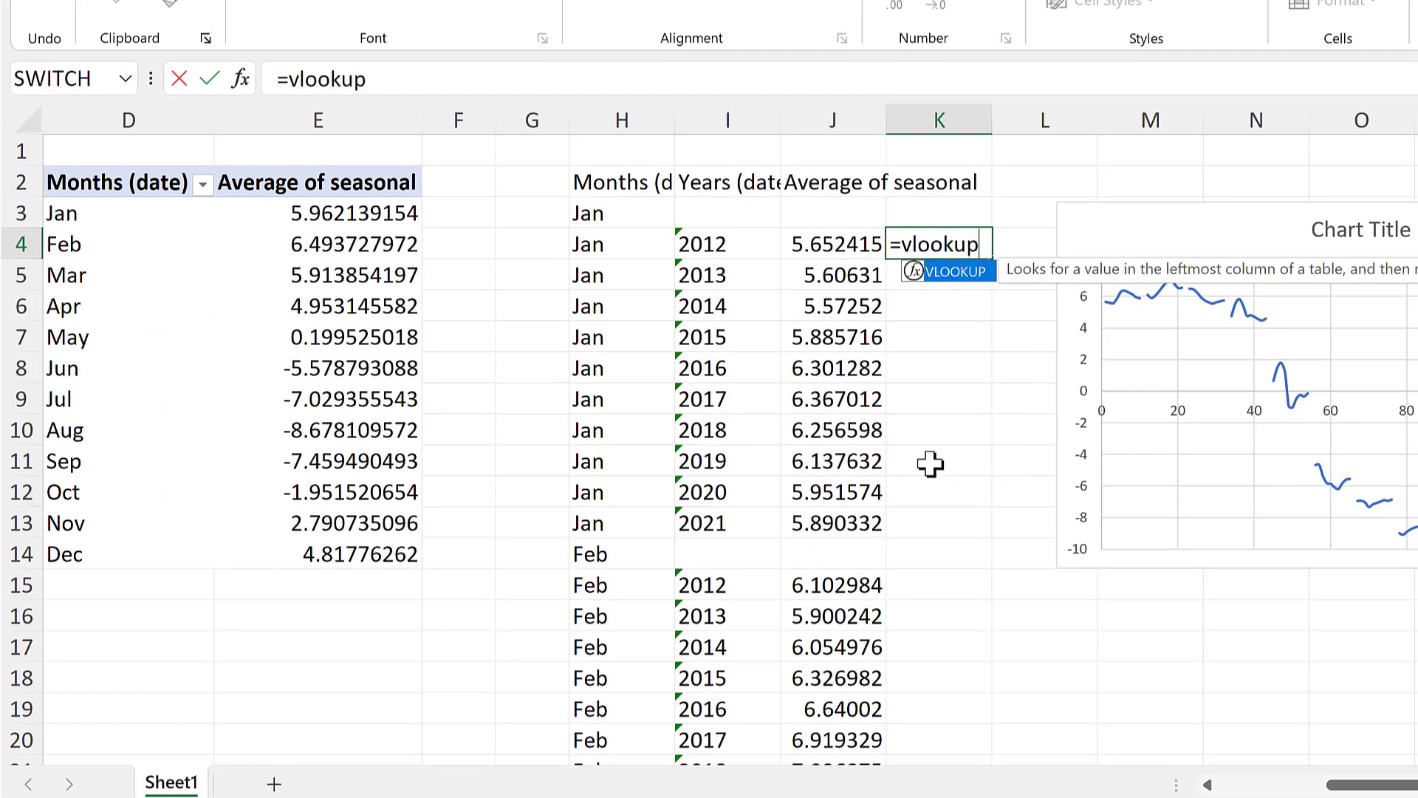
key(Tab)
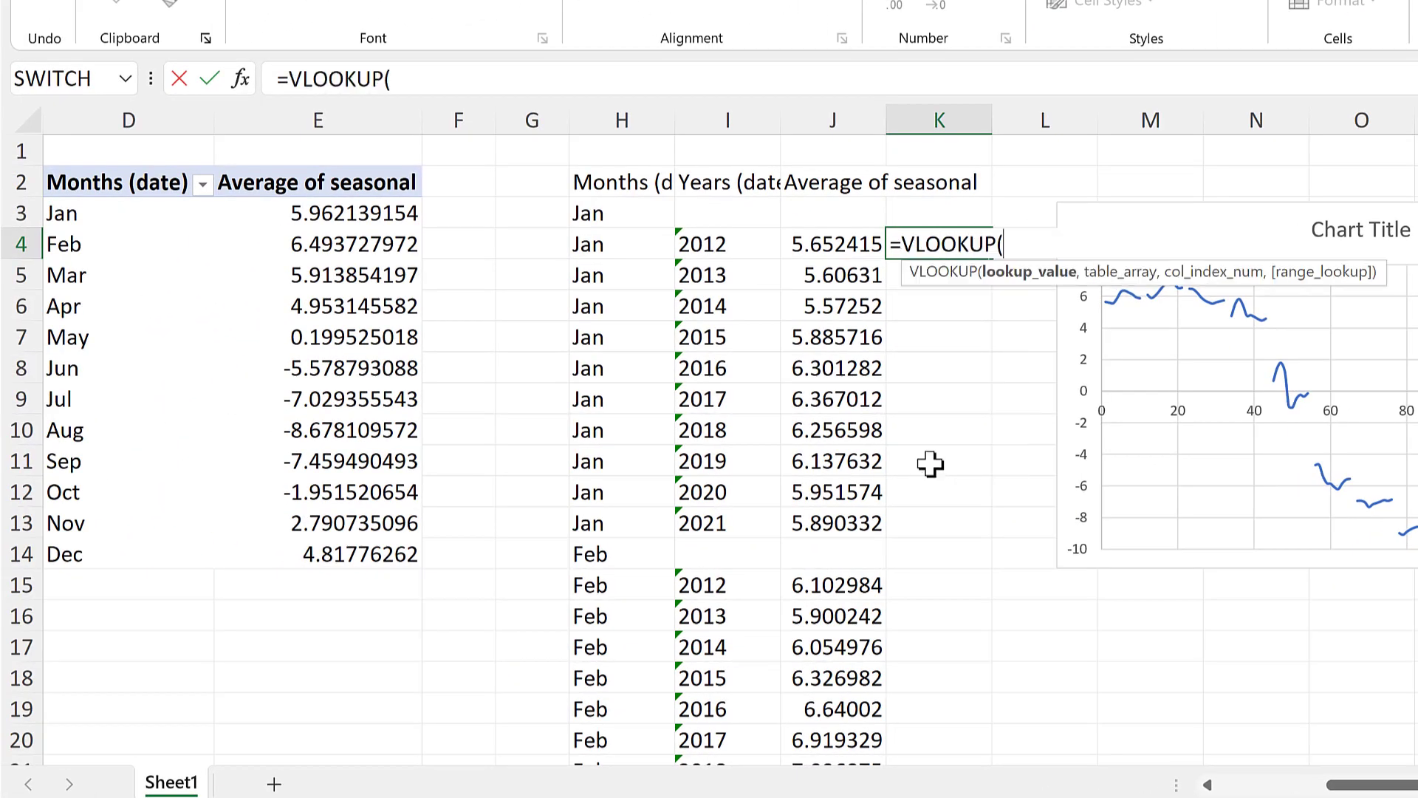
click(611, 242)
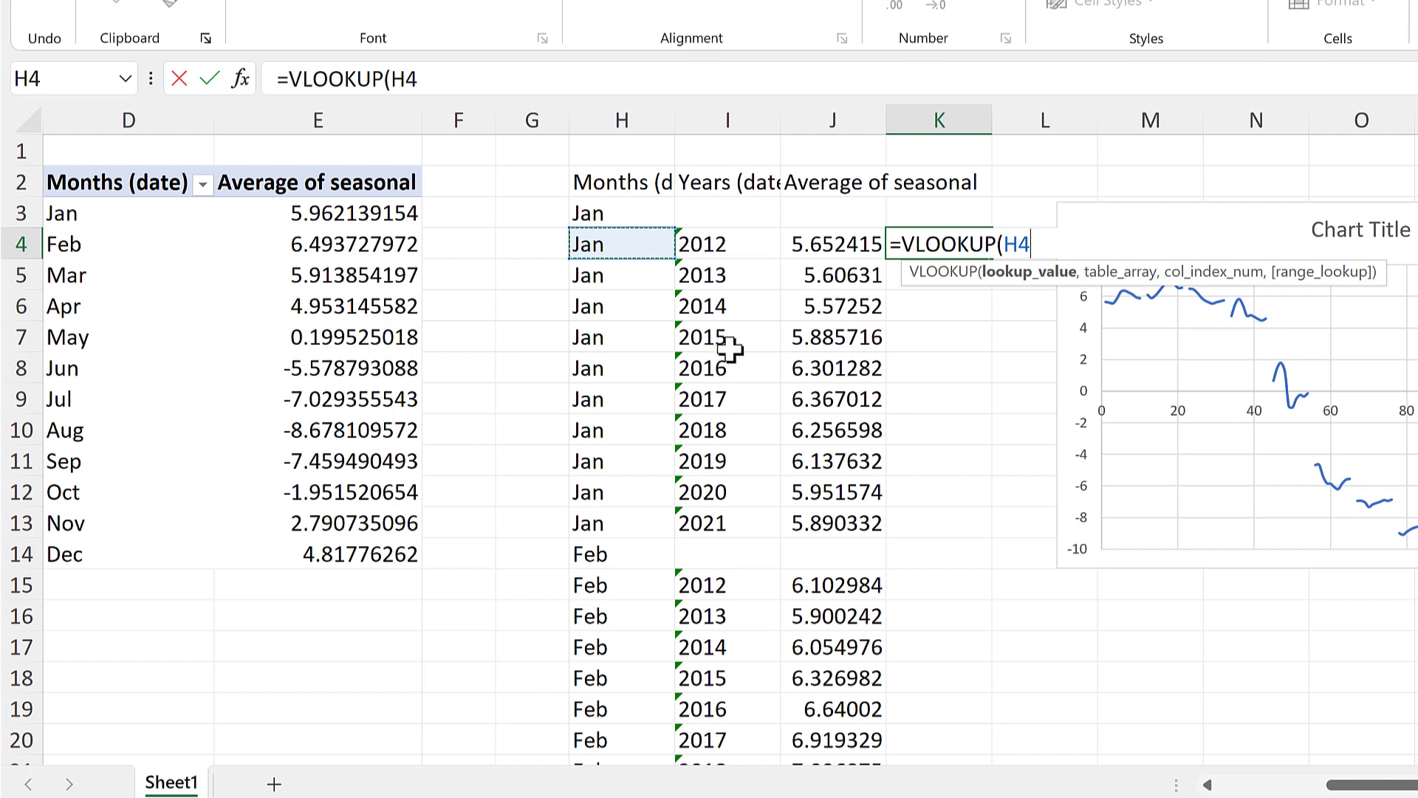
text(,)
drag(136, 215, 366, 552)
key(F4)
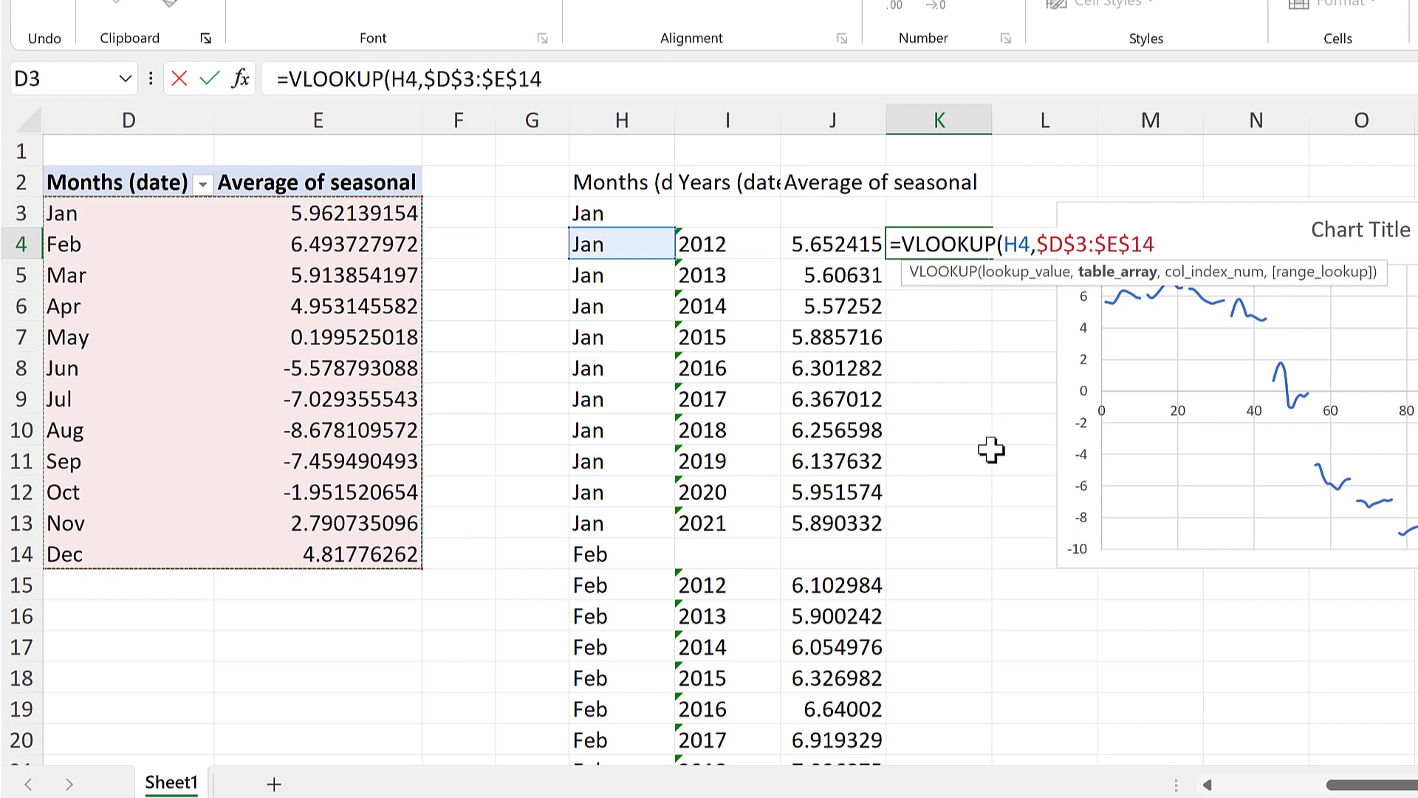
text(,)
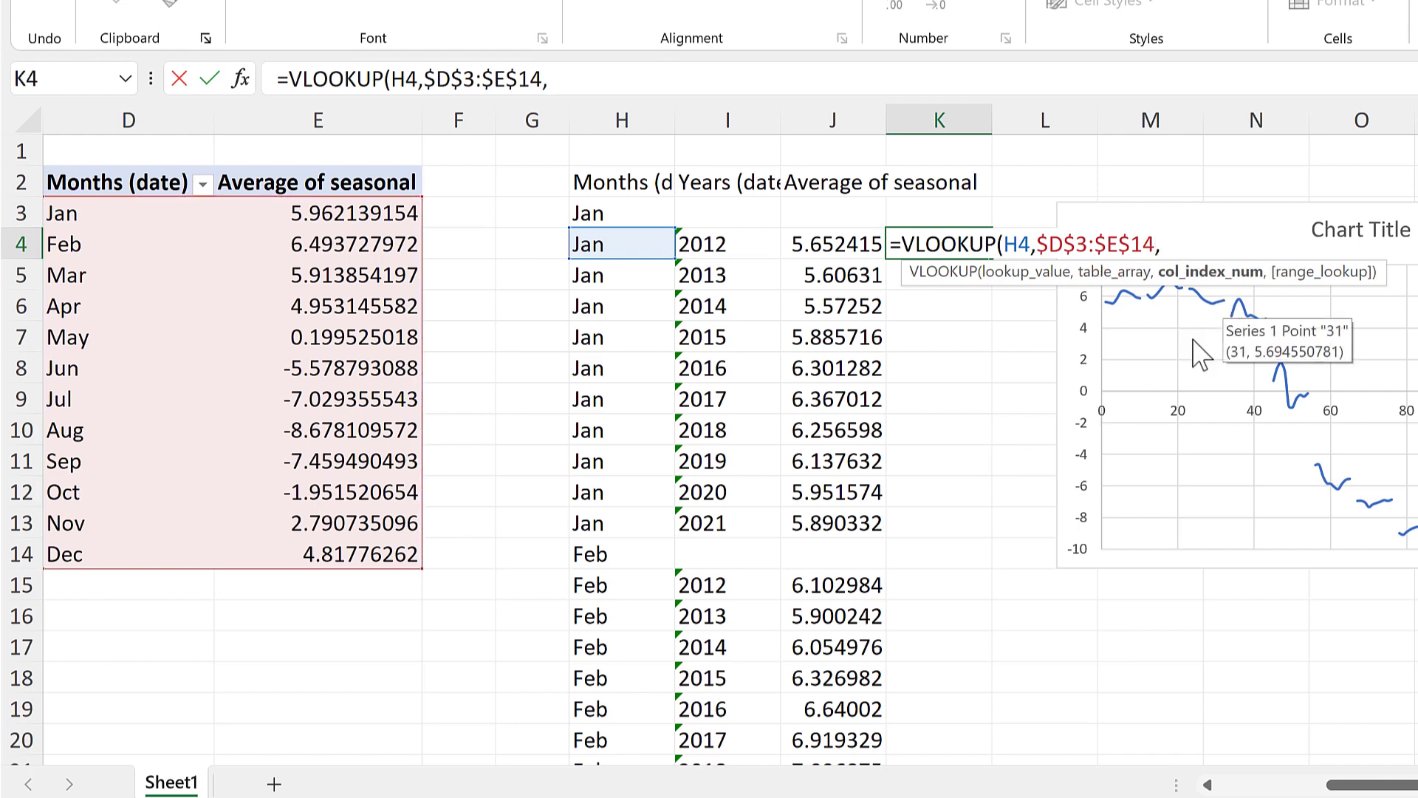
text(2)
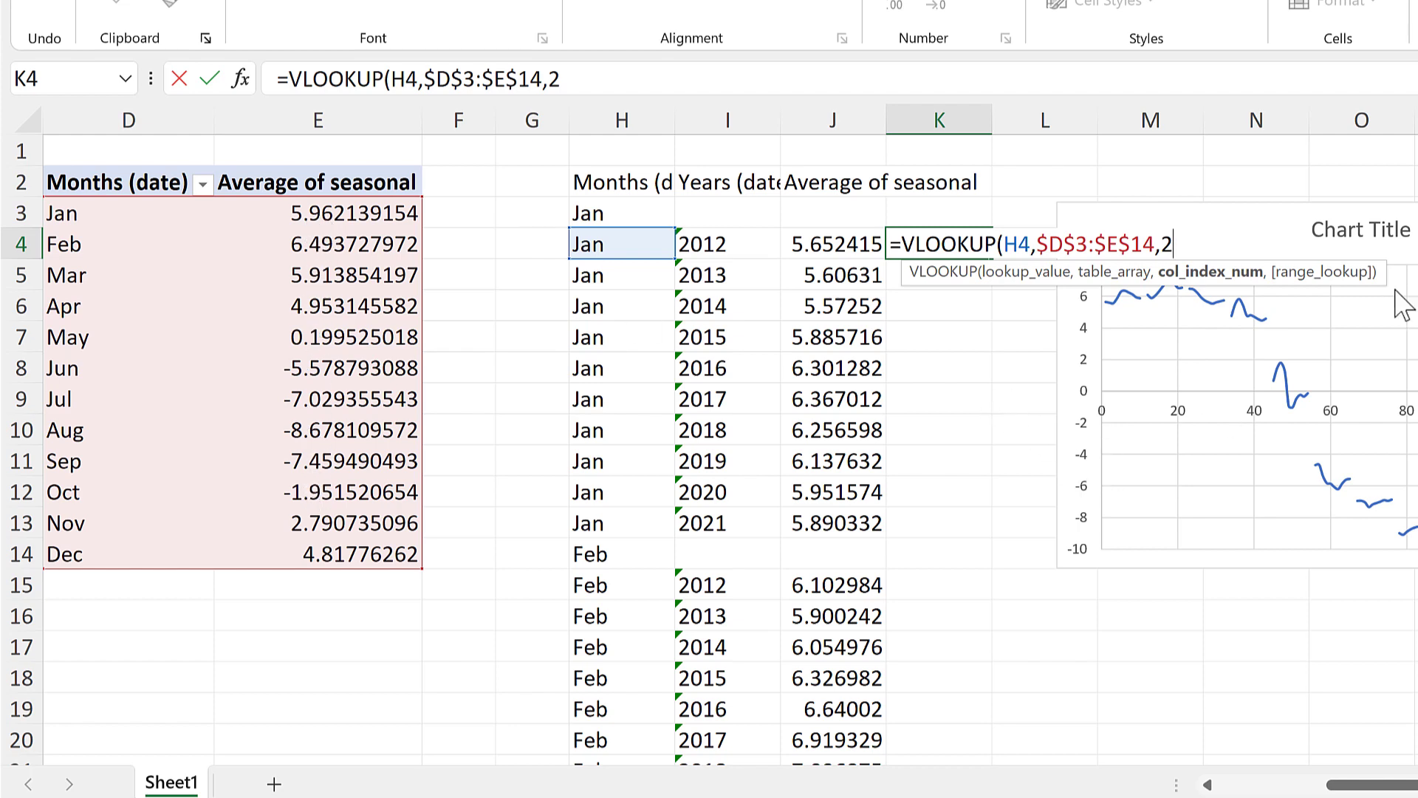
drag(1282, 275, 1274, 351)
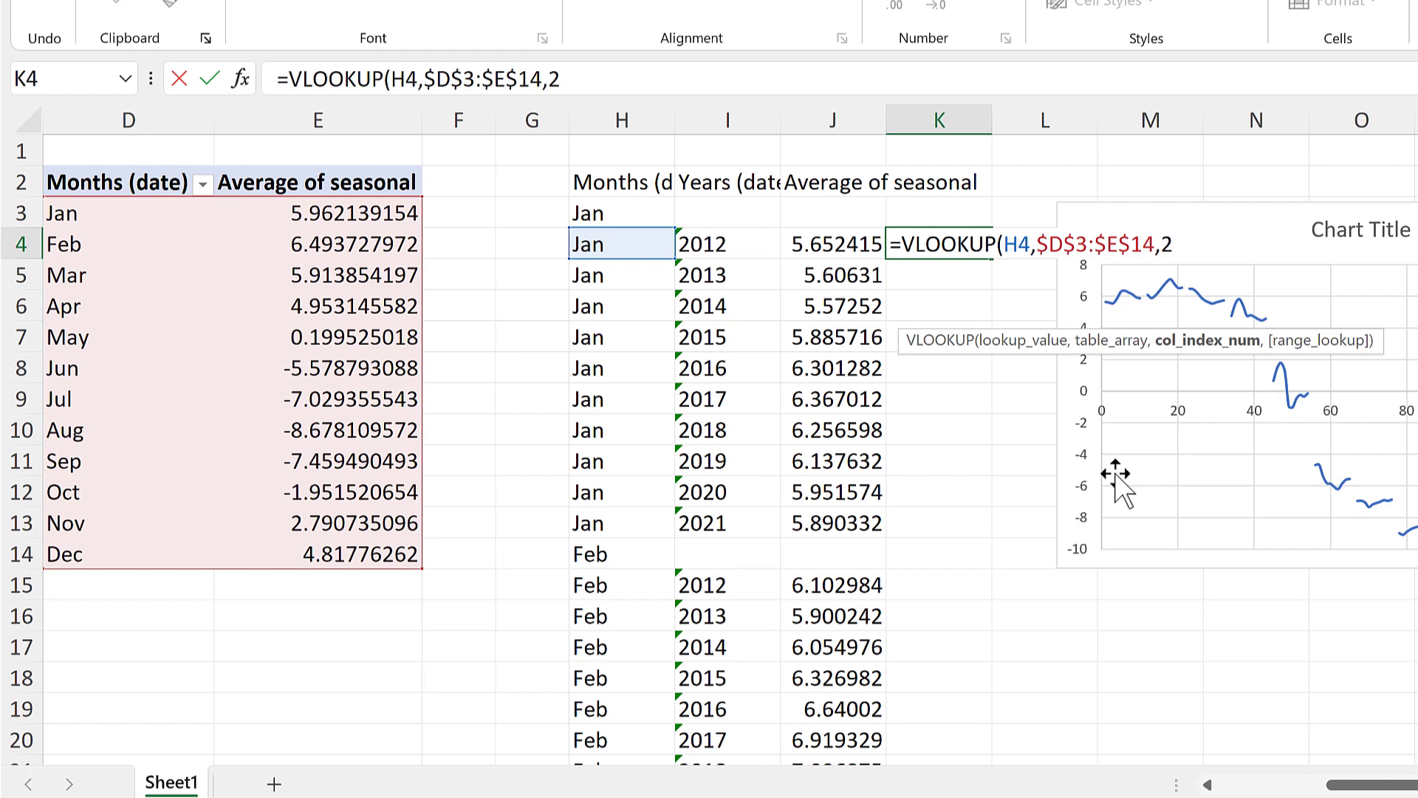
text(,)
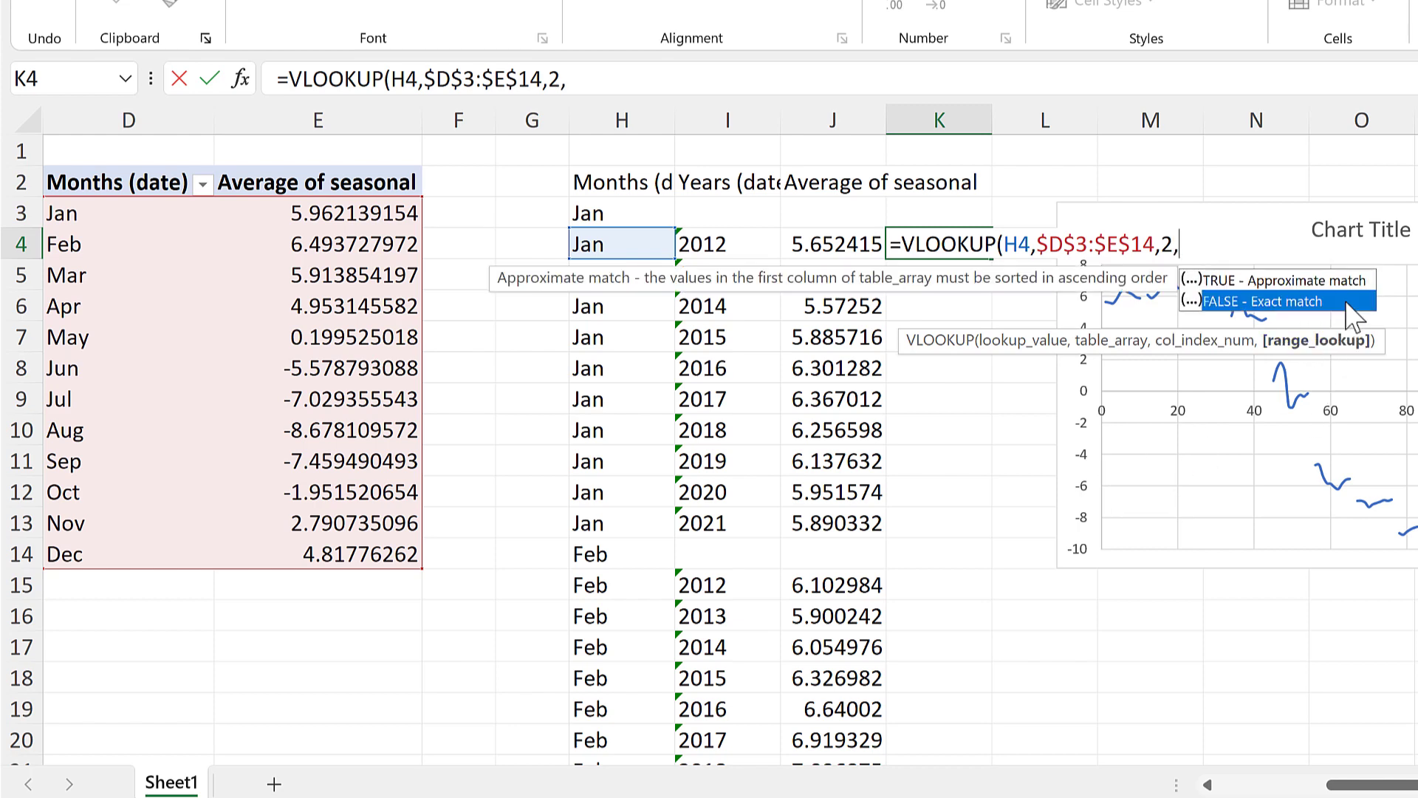
double_click(1285, 301)
text())
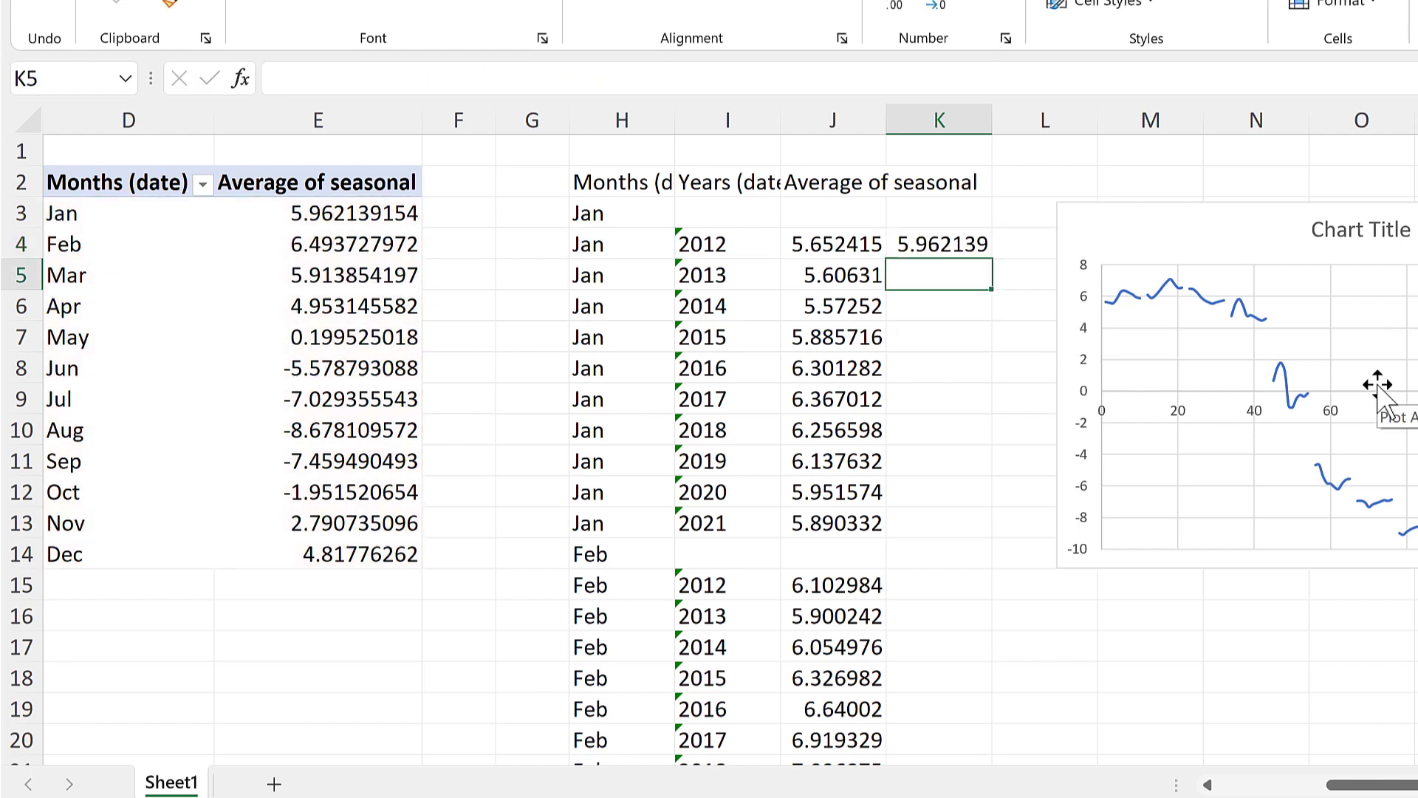
Step: Fill K4's VLOOKUP formula down the whole of column K
click(964, 245)
double_click(992, 260)
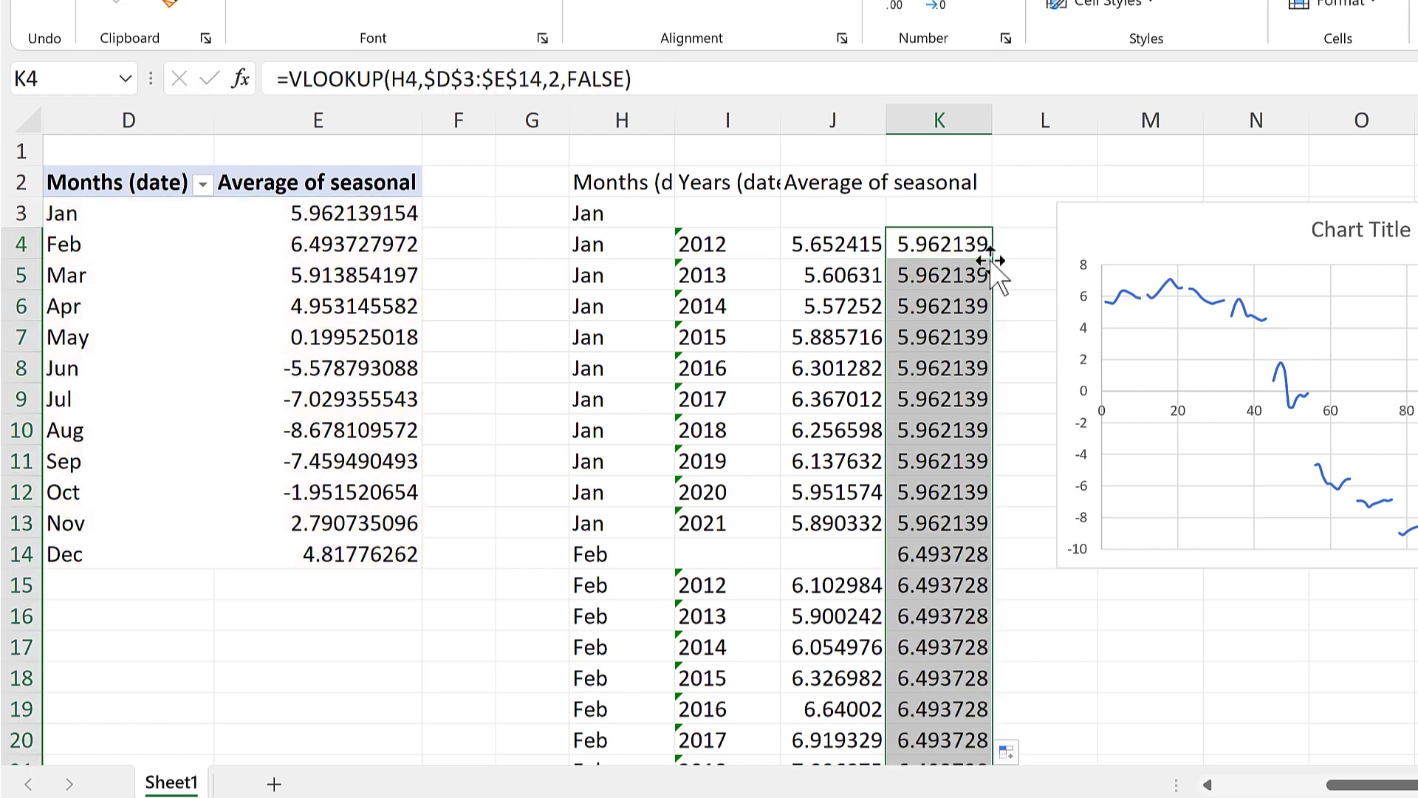
click(926, 244)
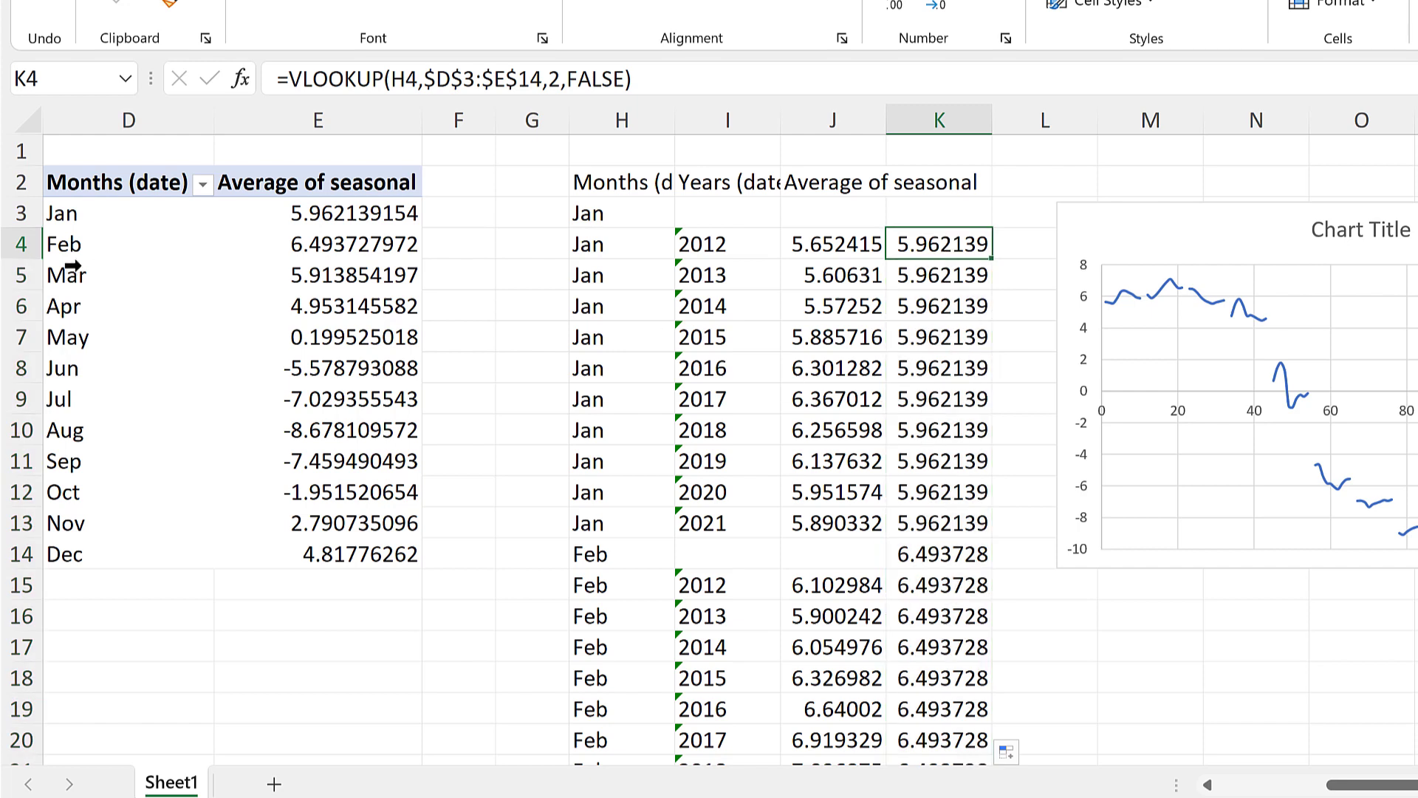
Step: Compare the January and February lookups in column K against the pivot's monthly averages
drag(104, 213, 295, 216)
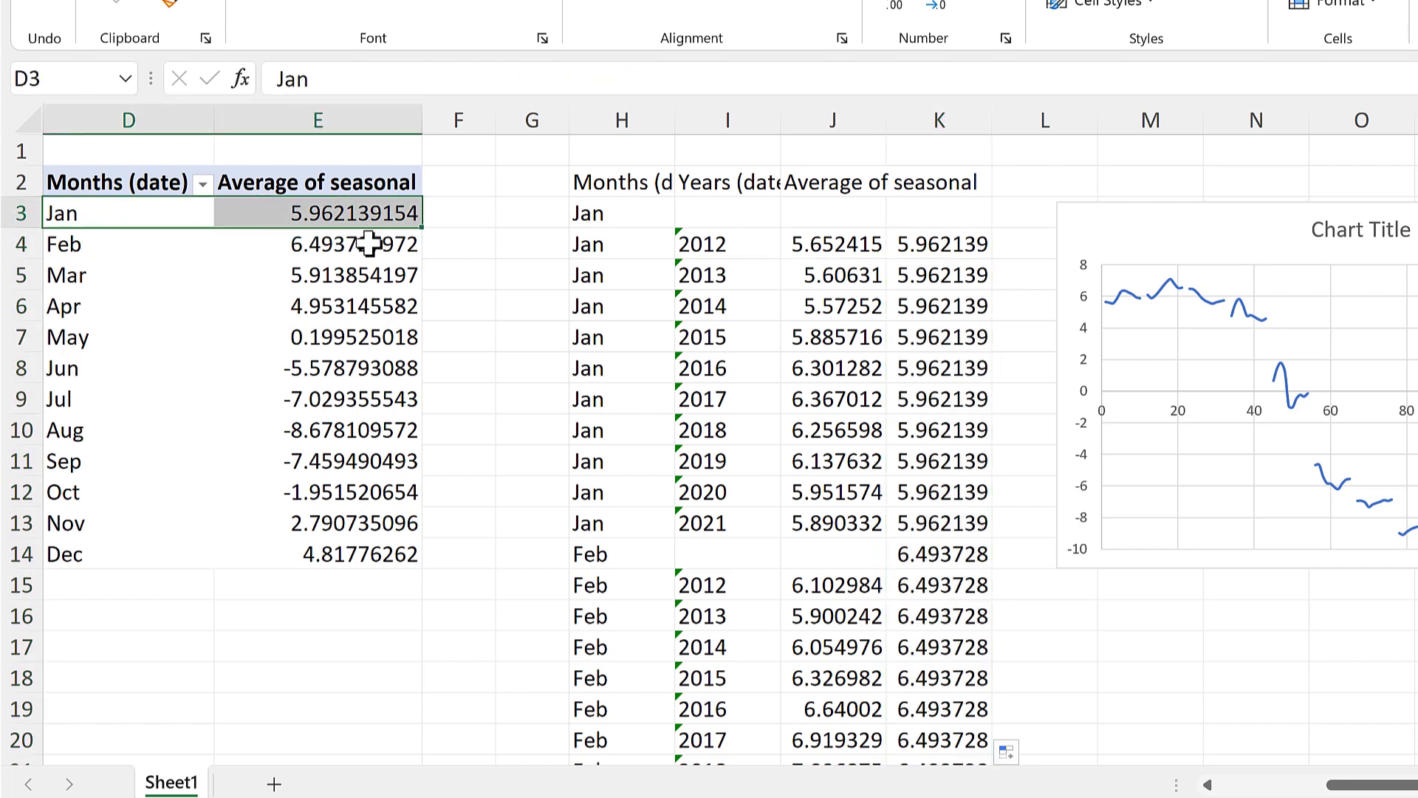
drag(935, 244, 932, 524)
click(923, 566)
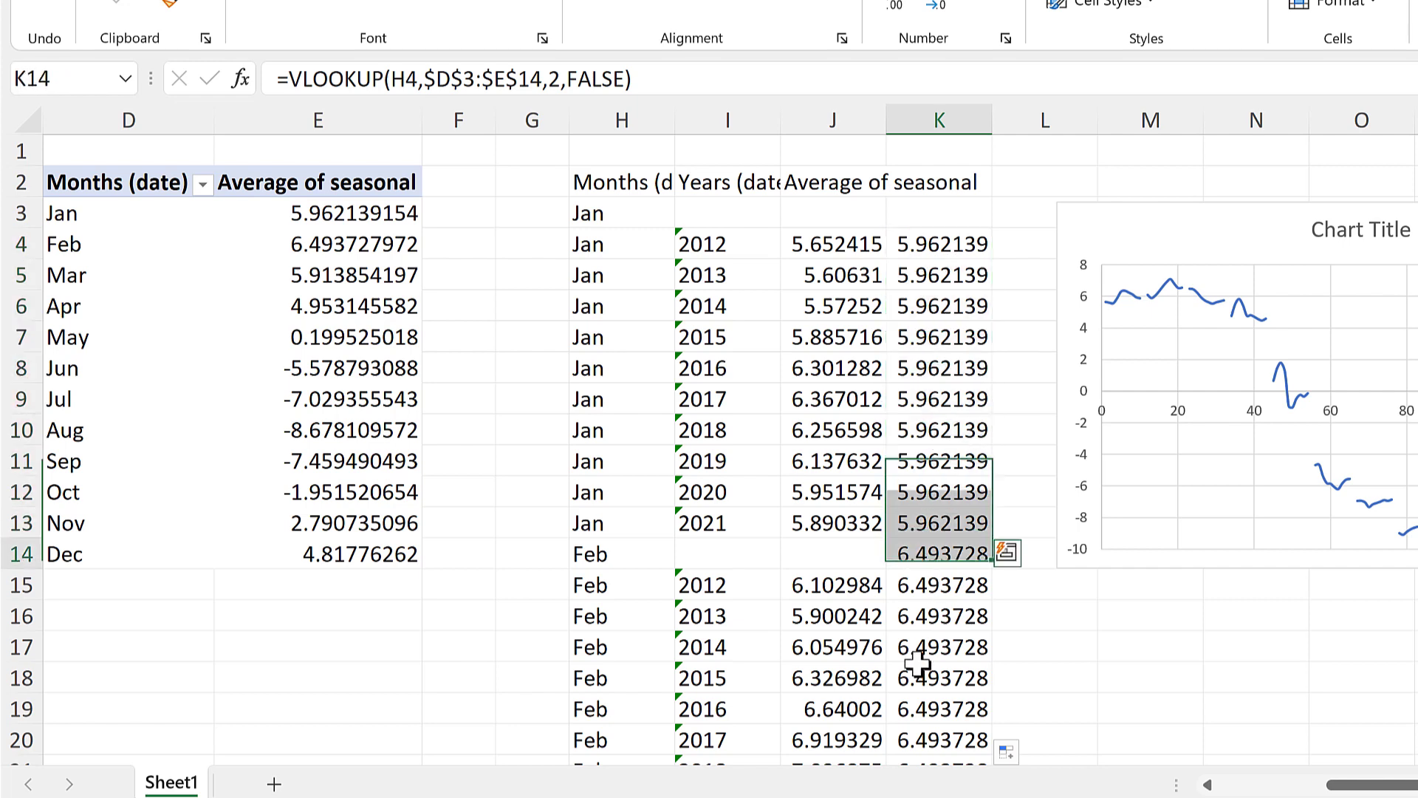
drag(188, 244, 325, 243)
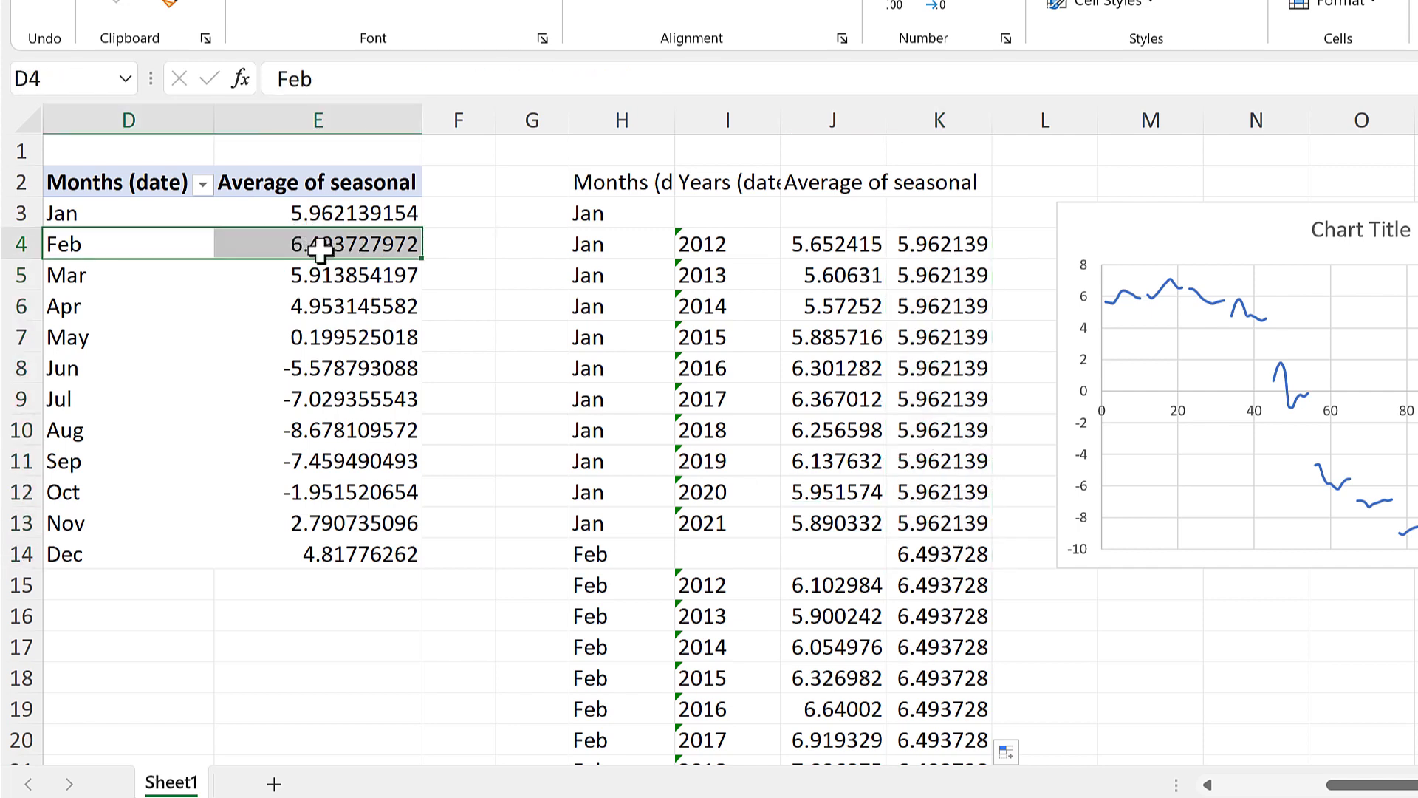
click(942, 561)
scroll(945, 576, down, 3)
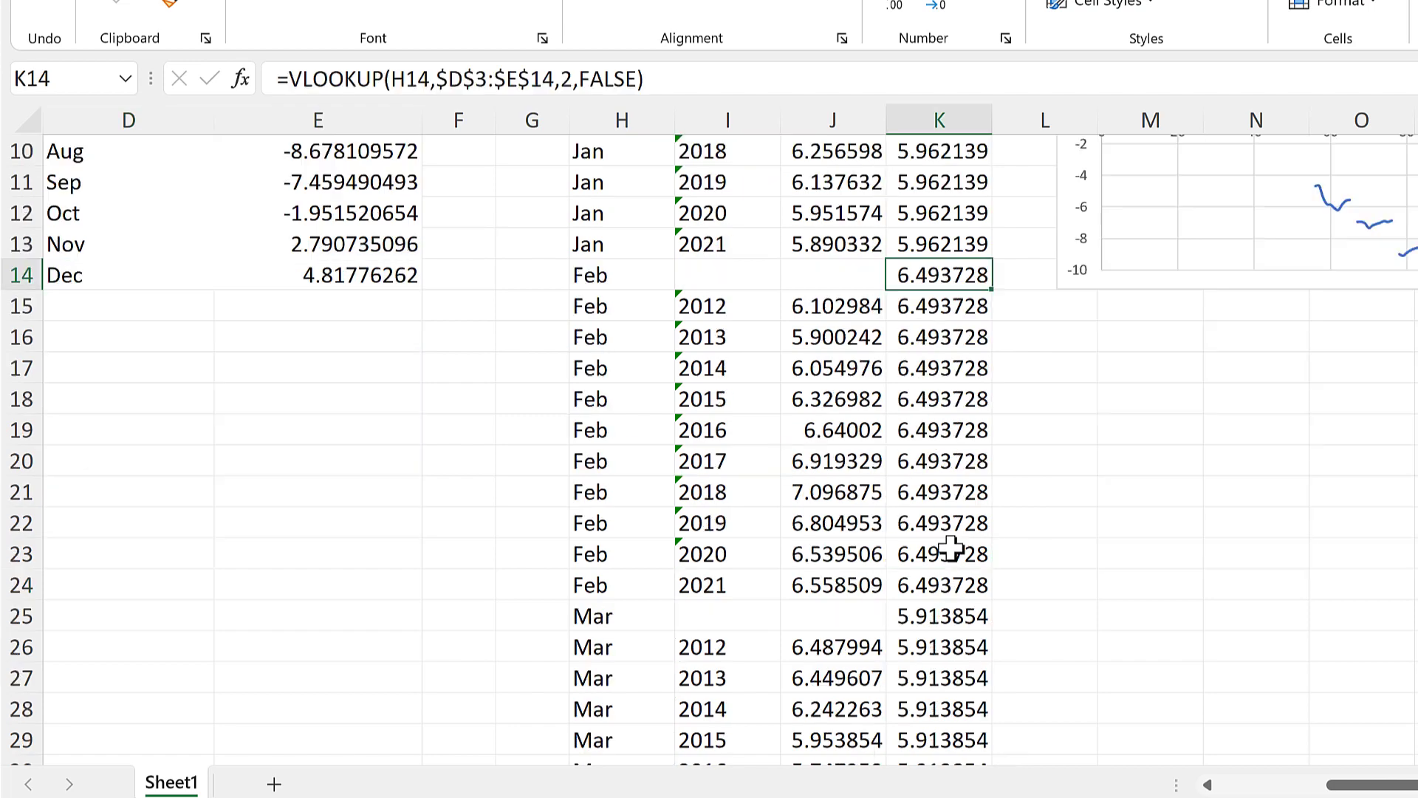
scroll(955, 484, down, 8)
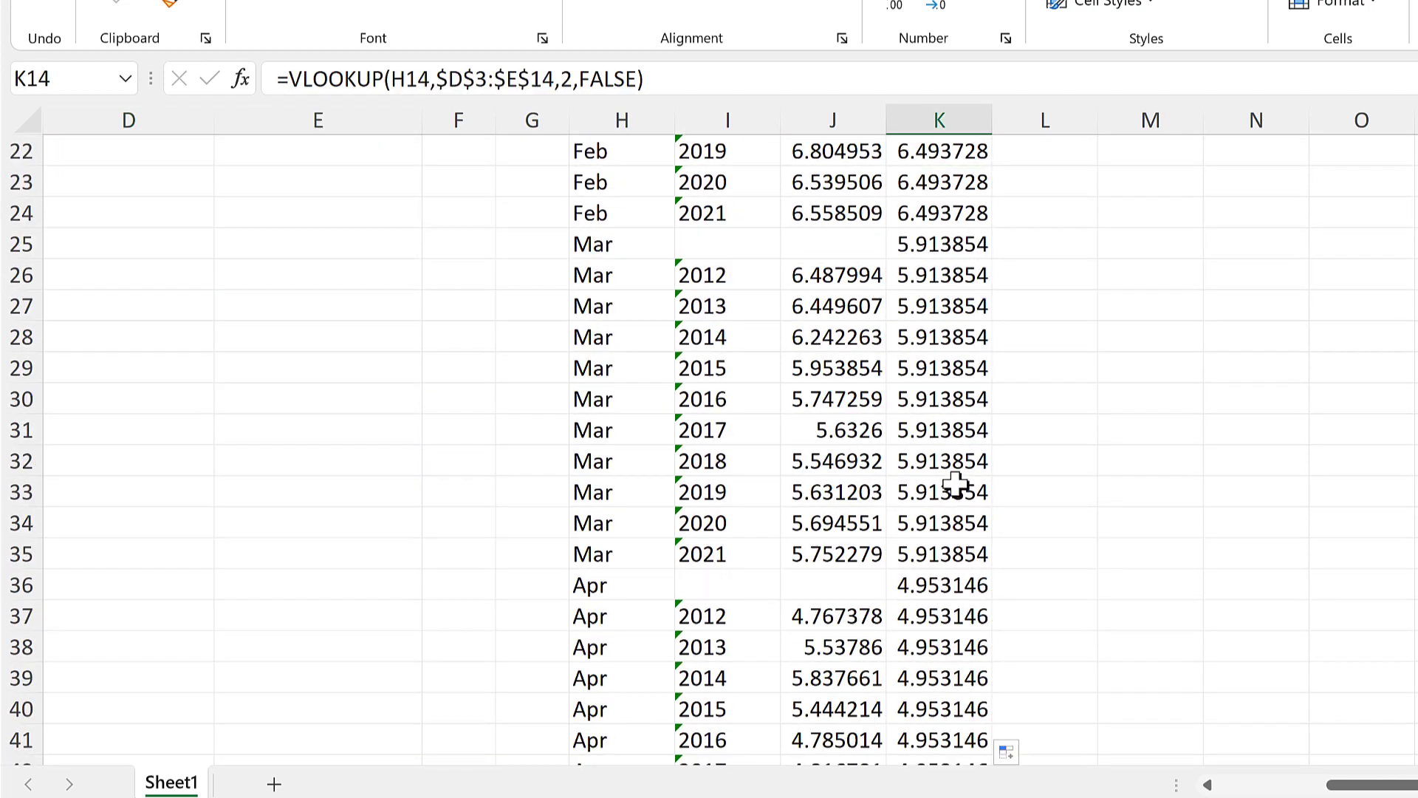
scroll(955, 484, down, 2)
scroll(955, 484, up, 13)
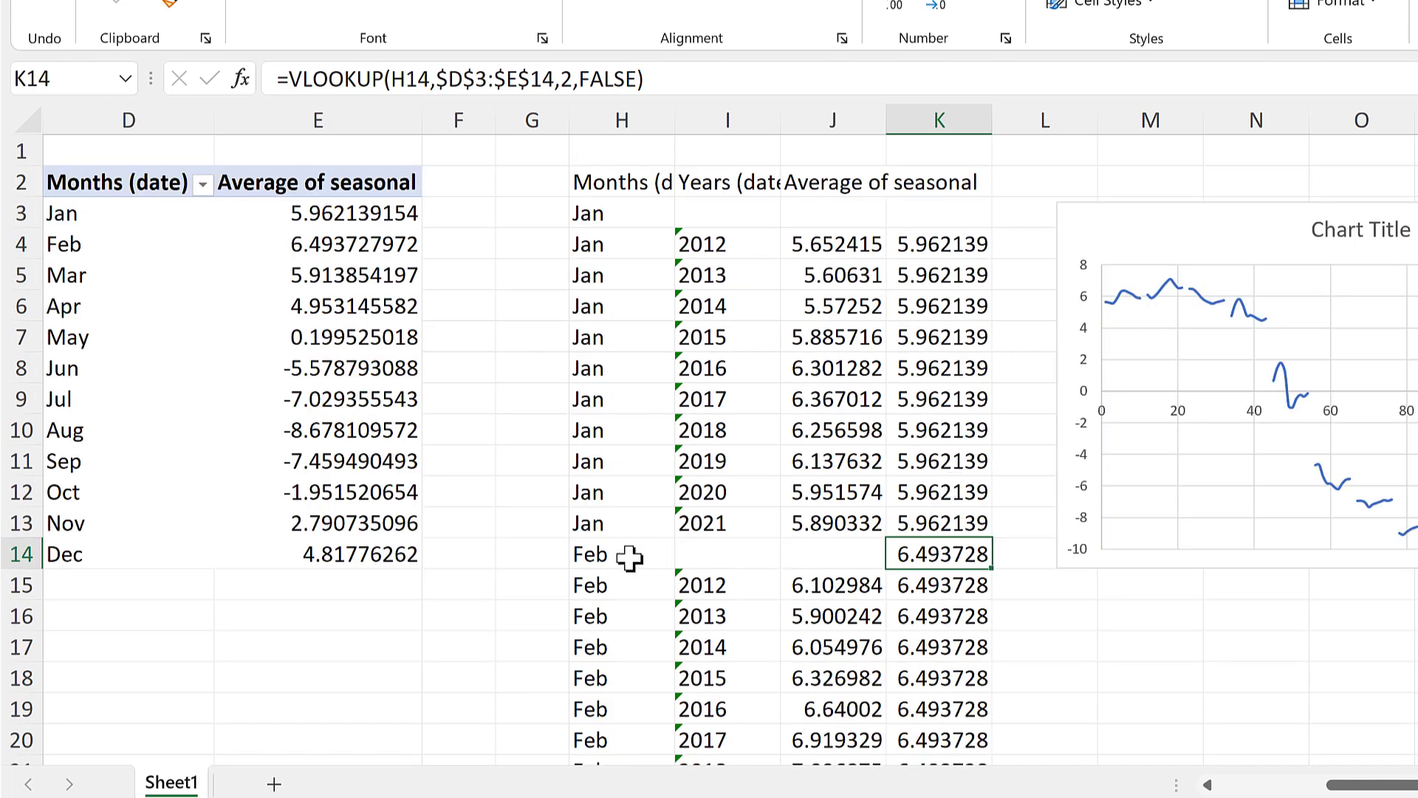
Step: Recheck K14's lookup on the February header row, then return to K4
drag(604, 554, 931, 554)
click(931, 554)
scroll(838, 501, down, 4)
scroll(930, 508, down, 3)
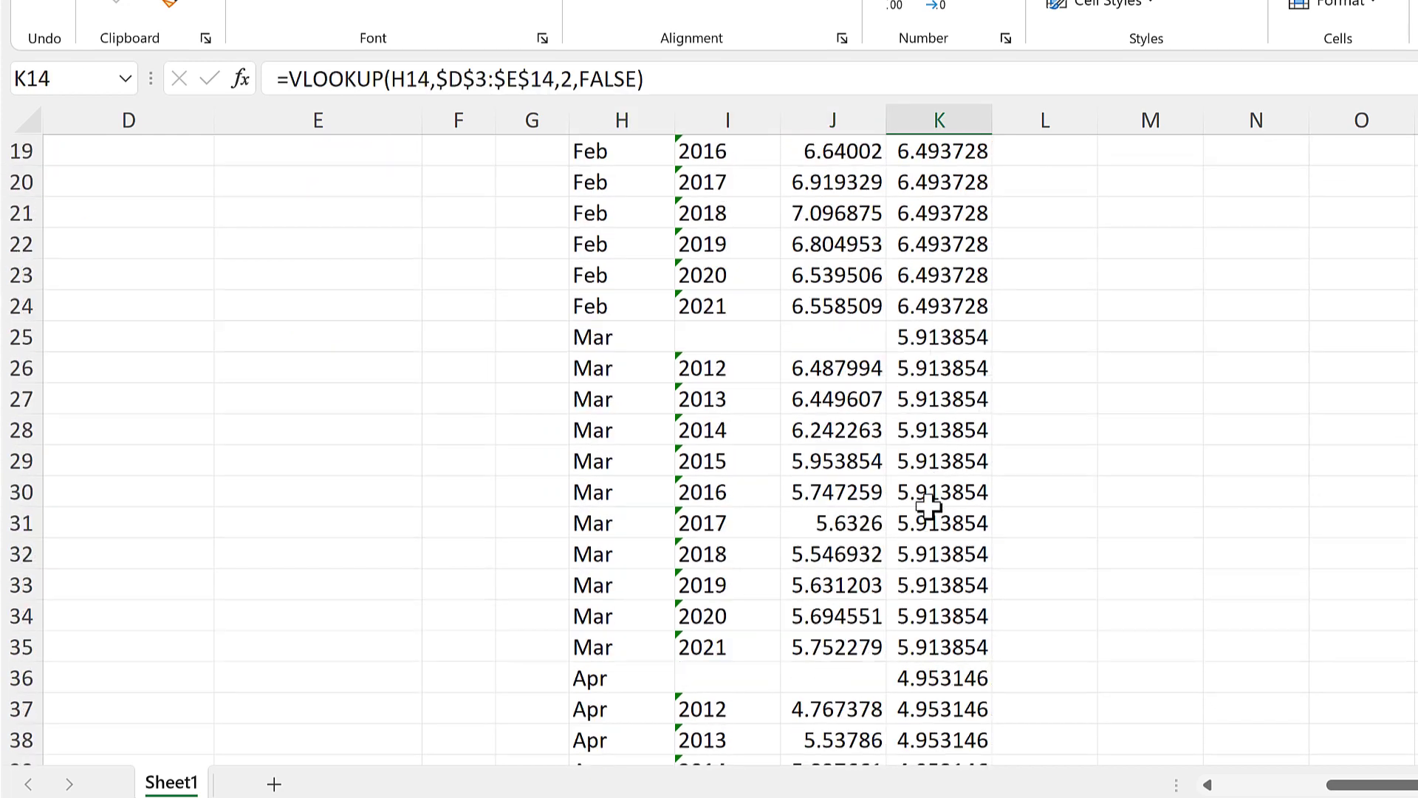
scroll(905, 567, down, 3)
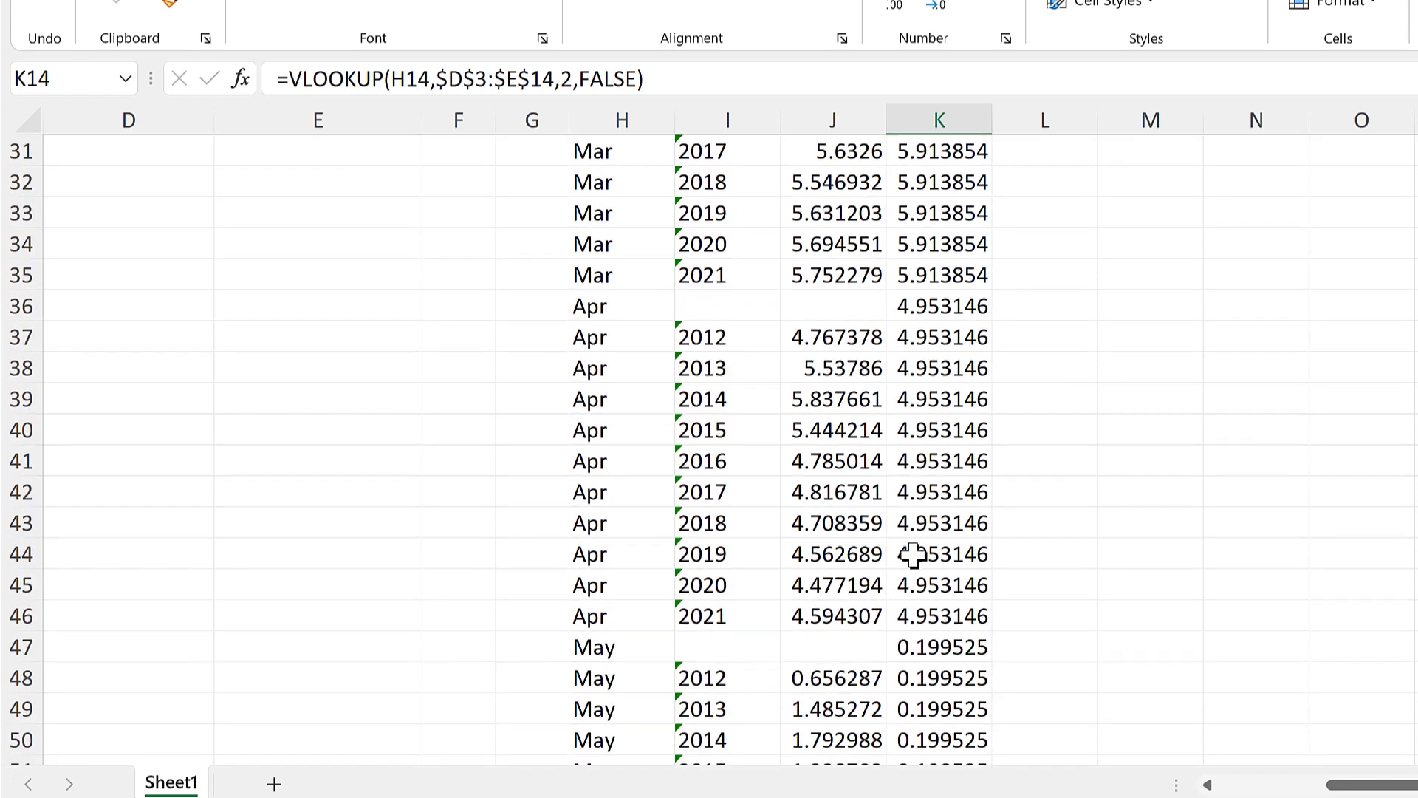
scroll(913, 554, up, 10)
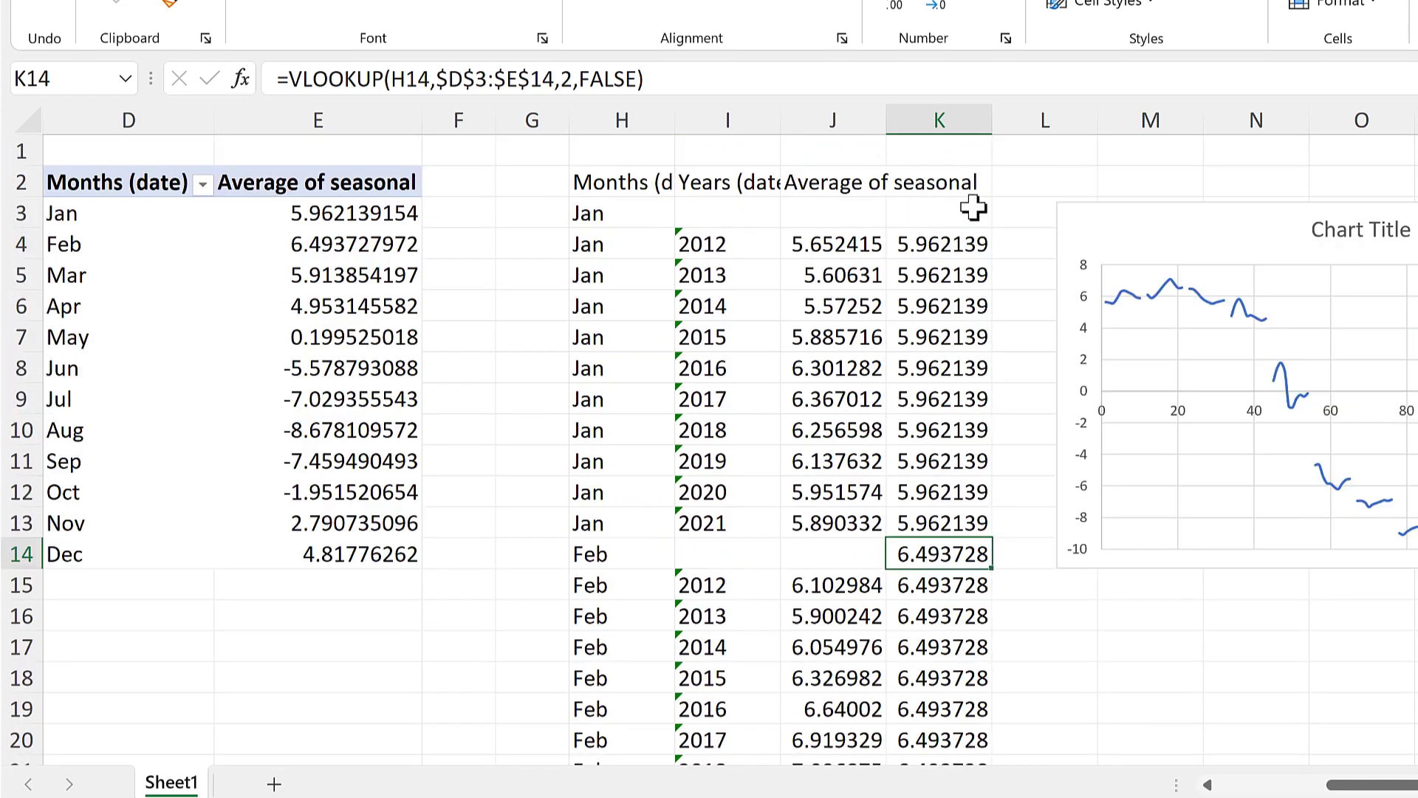
click(955, 244)
Step: Wrap the K4 lookup formula in IF(ISBLANK(J4),NA(),…) so blank year rows return #N/A
key(F2)
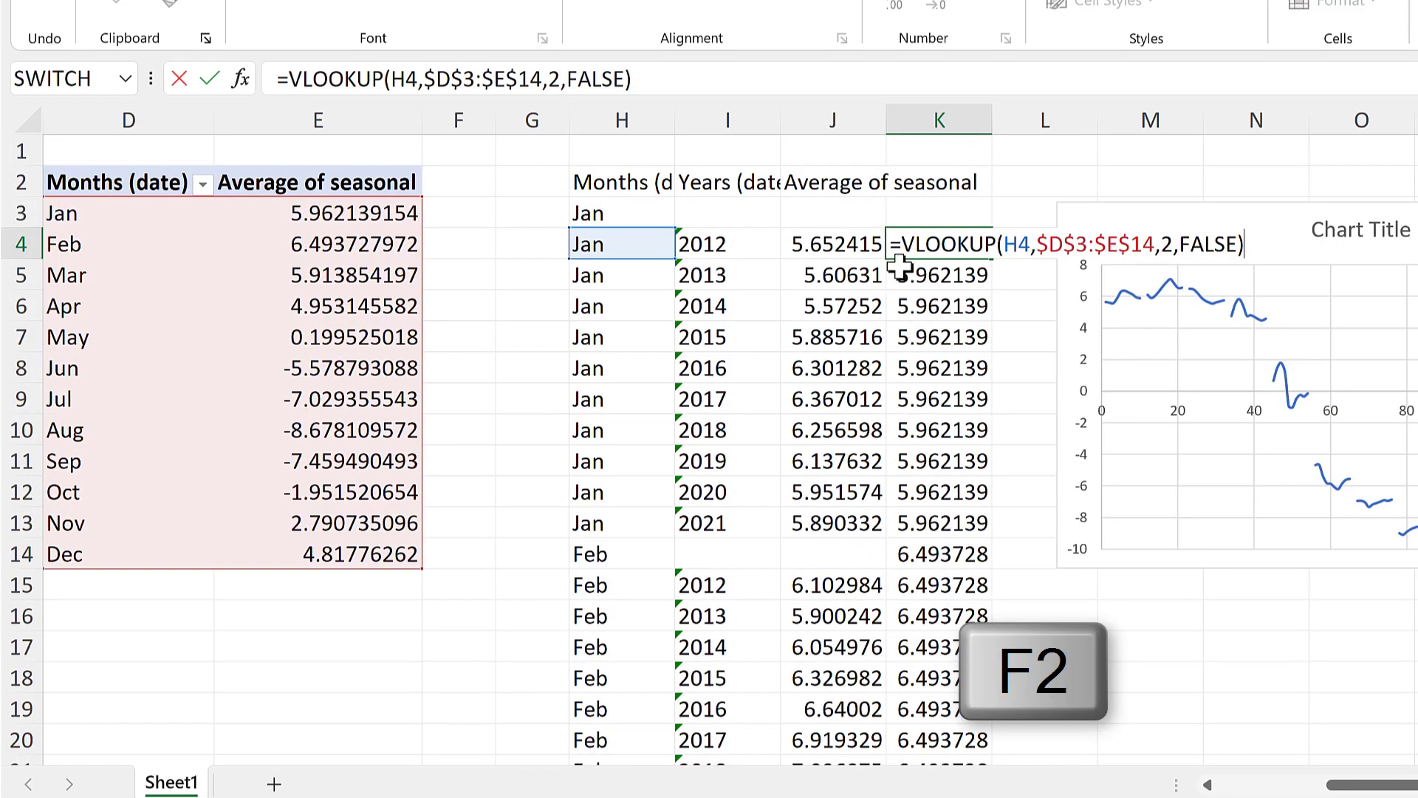
text(IF))
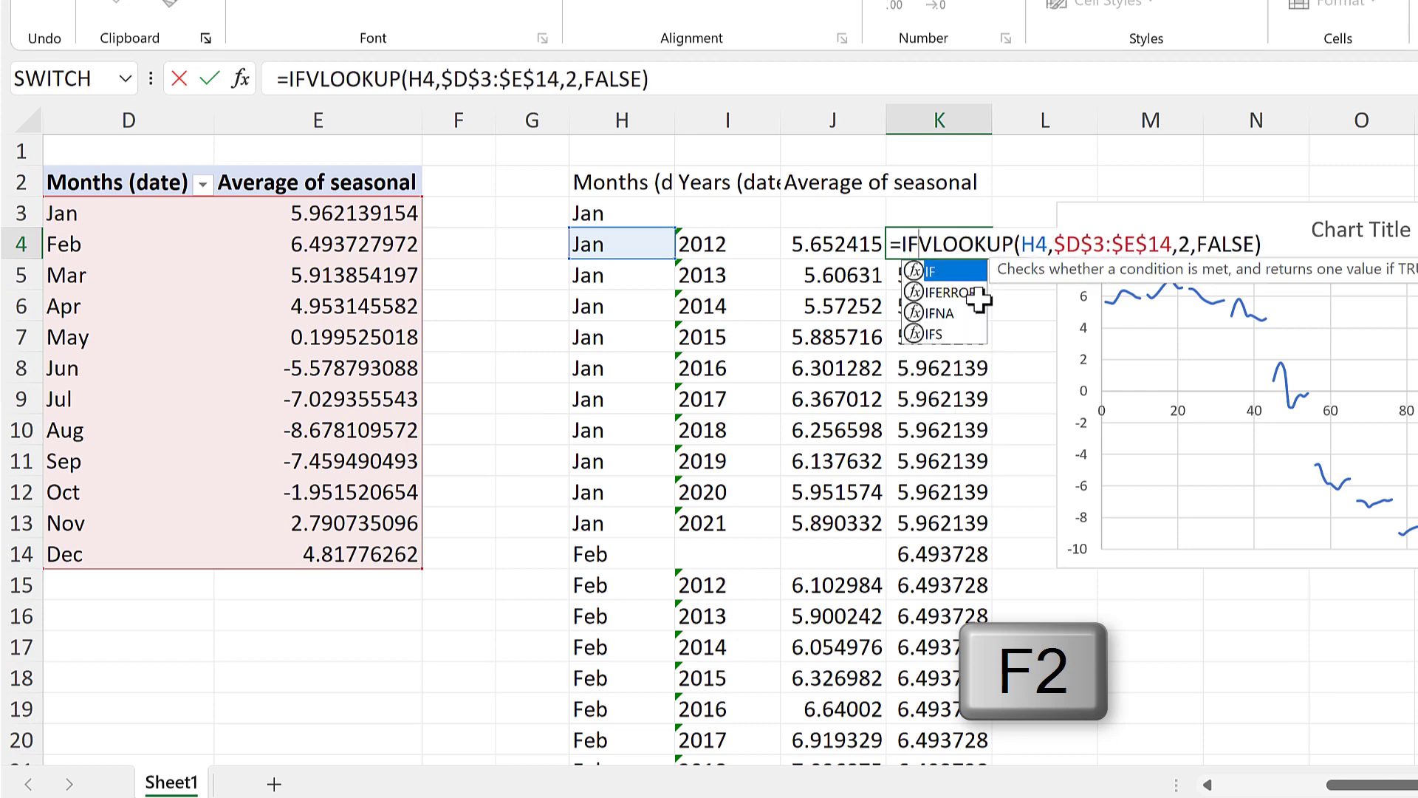
key(BackSpace)
text(()
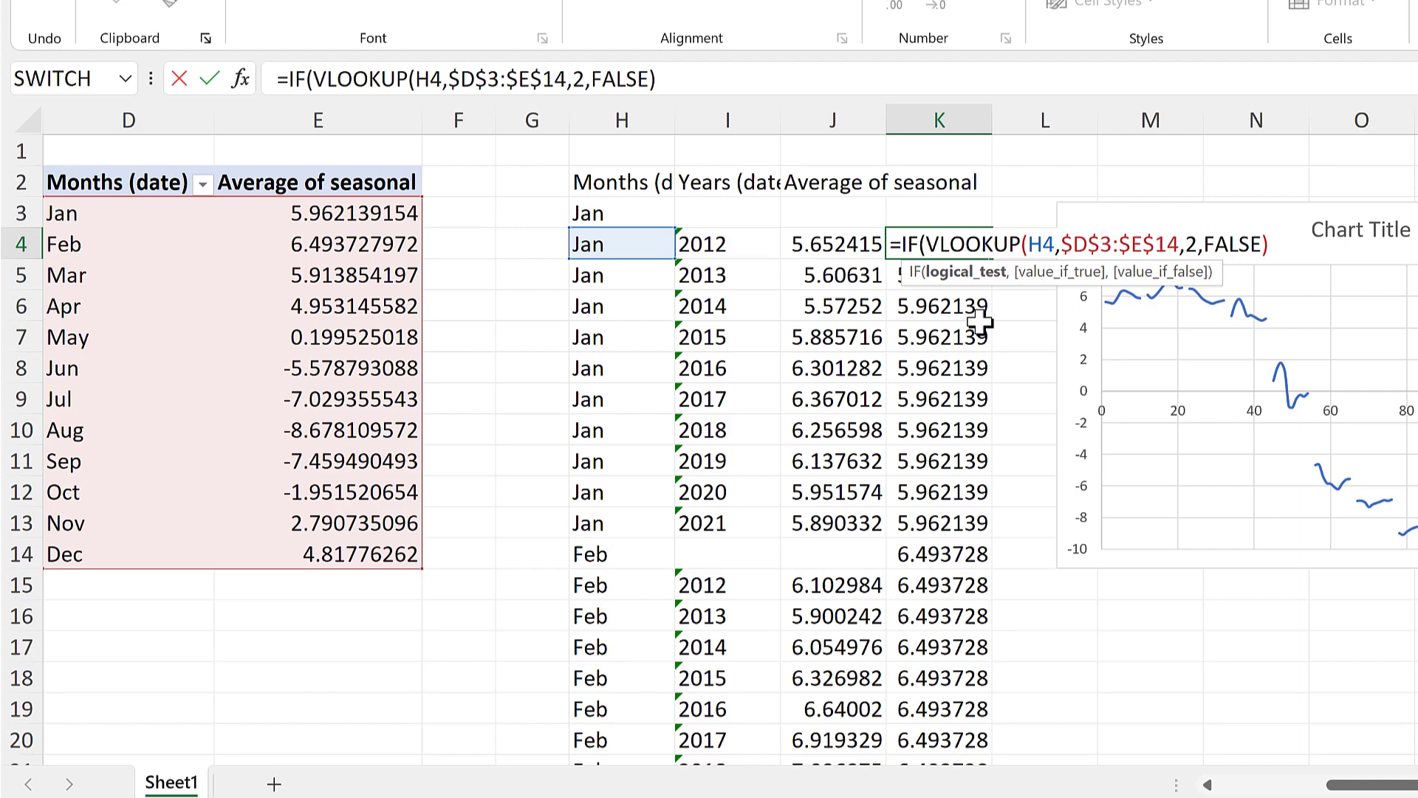
text(isbl)
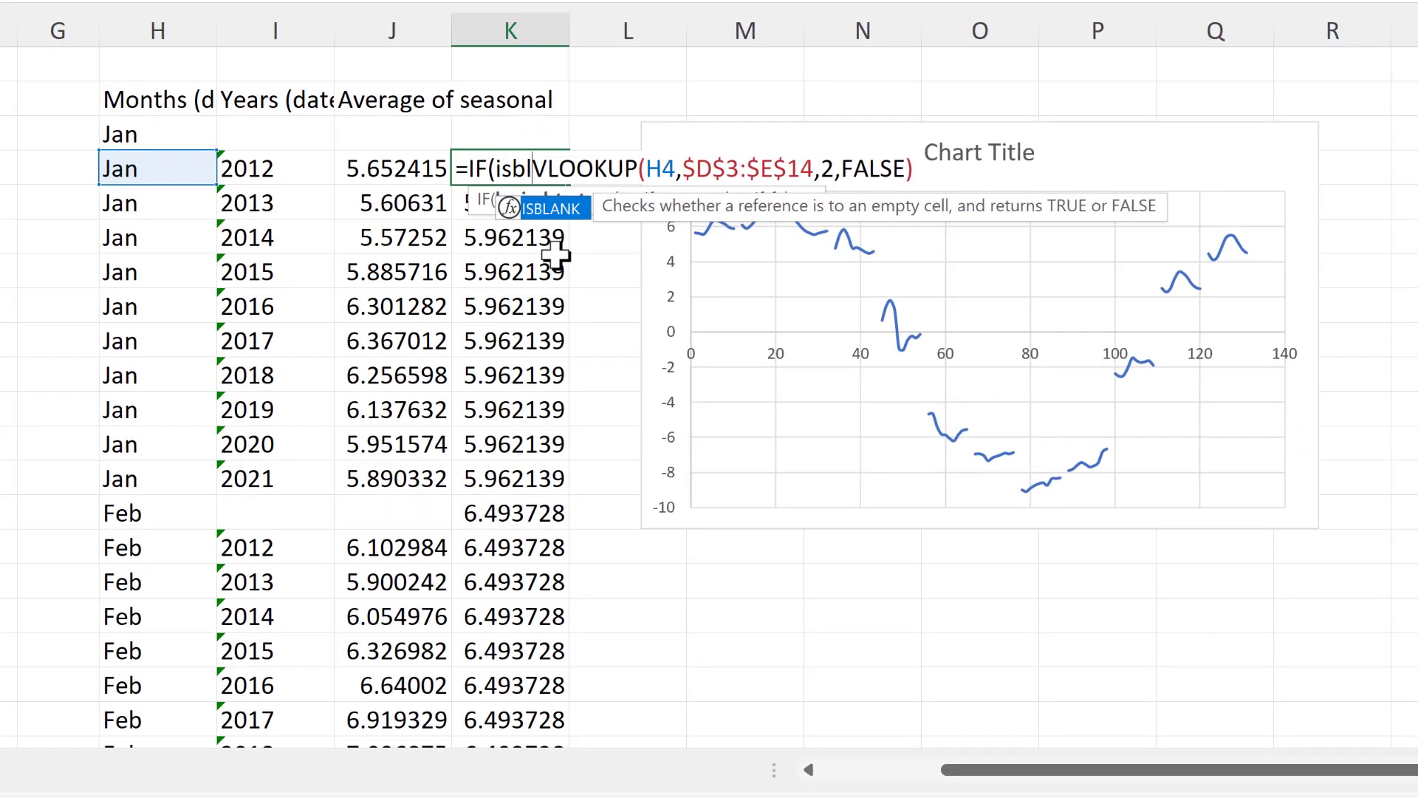
key(Tab)
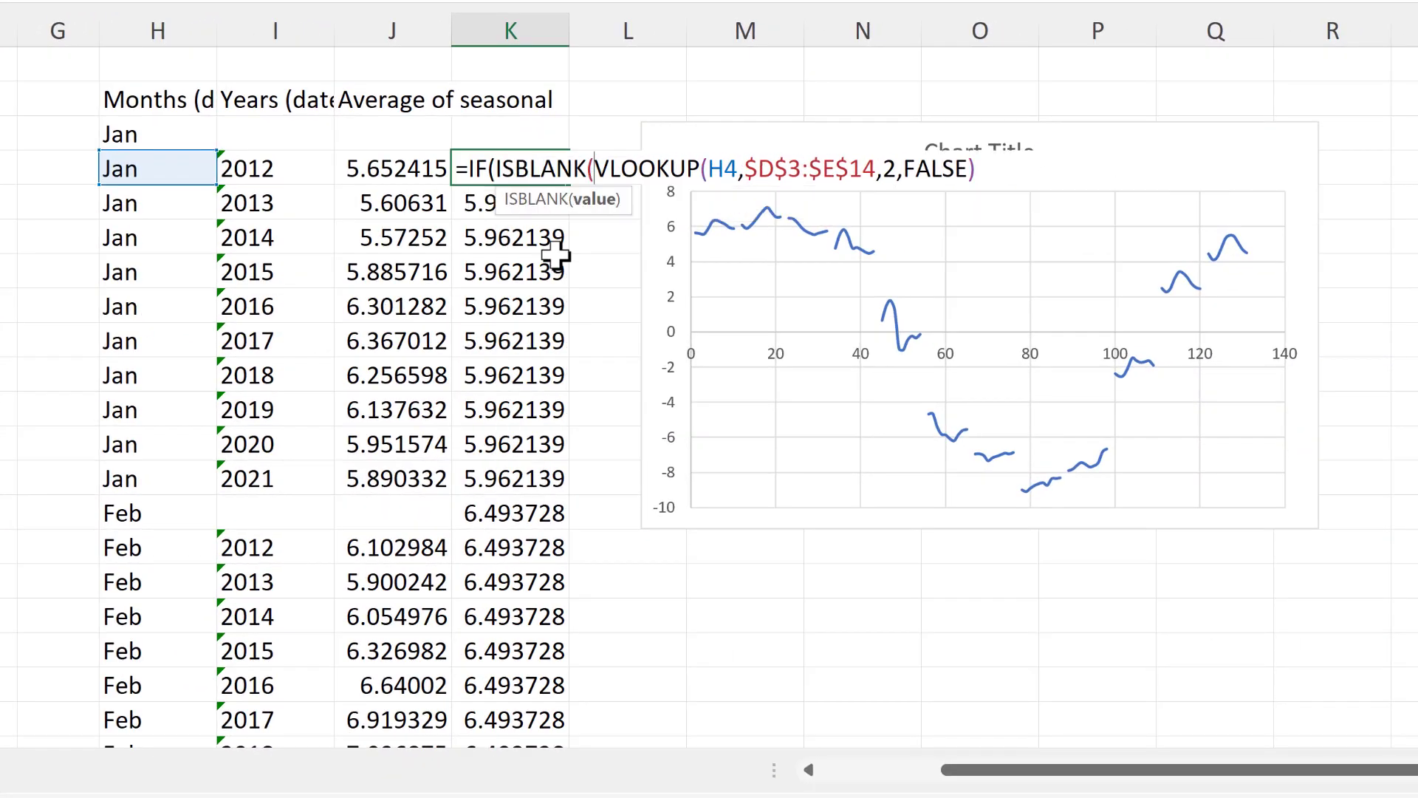
click(429, 172)
text())
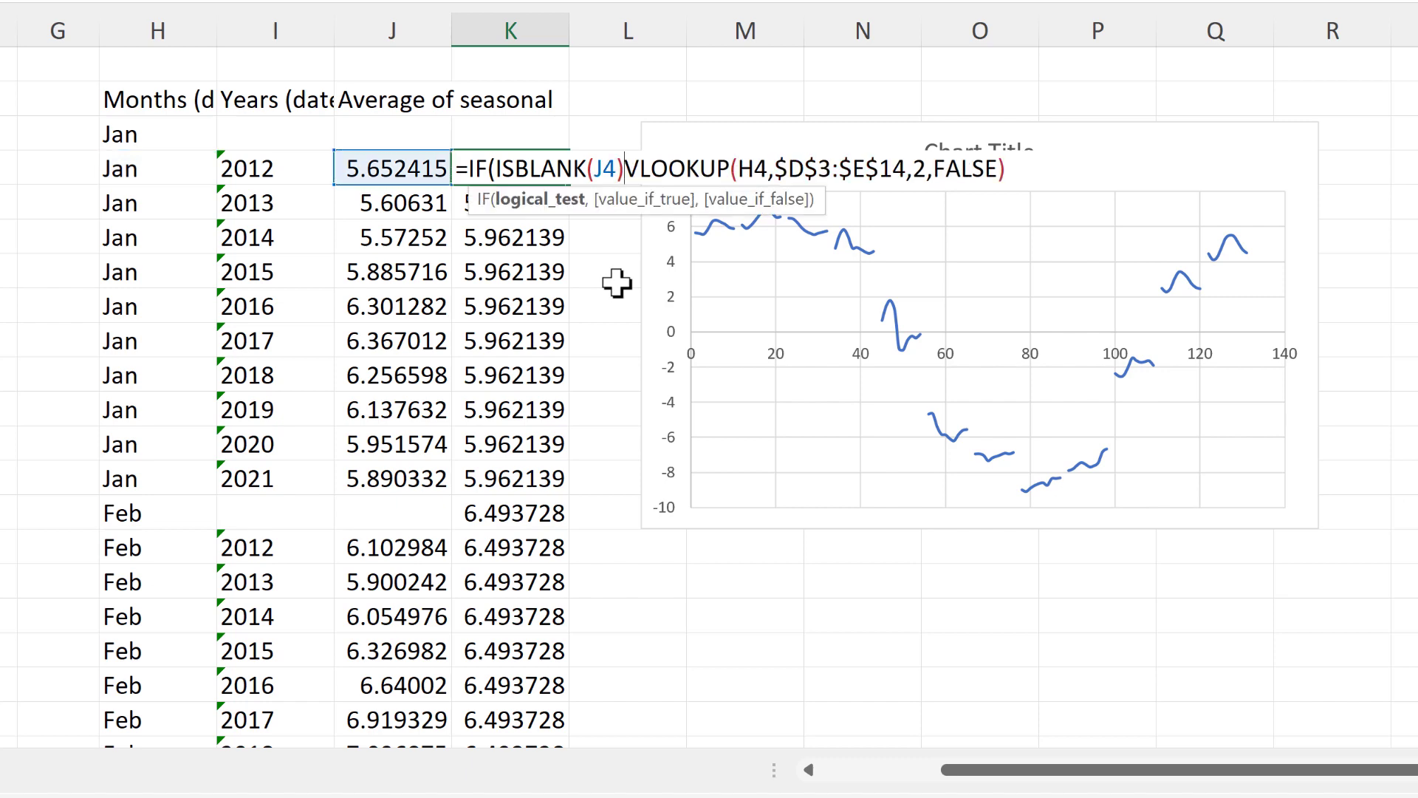
text(,)
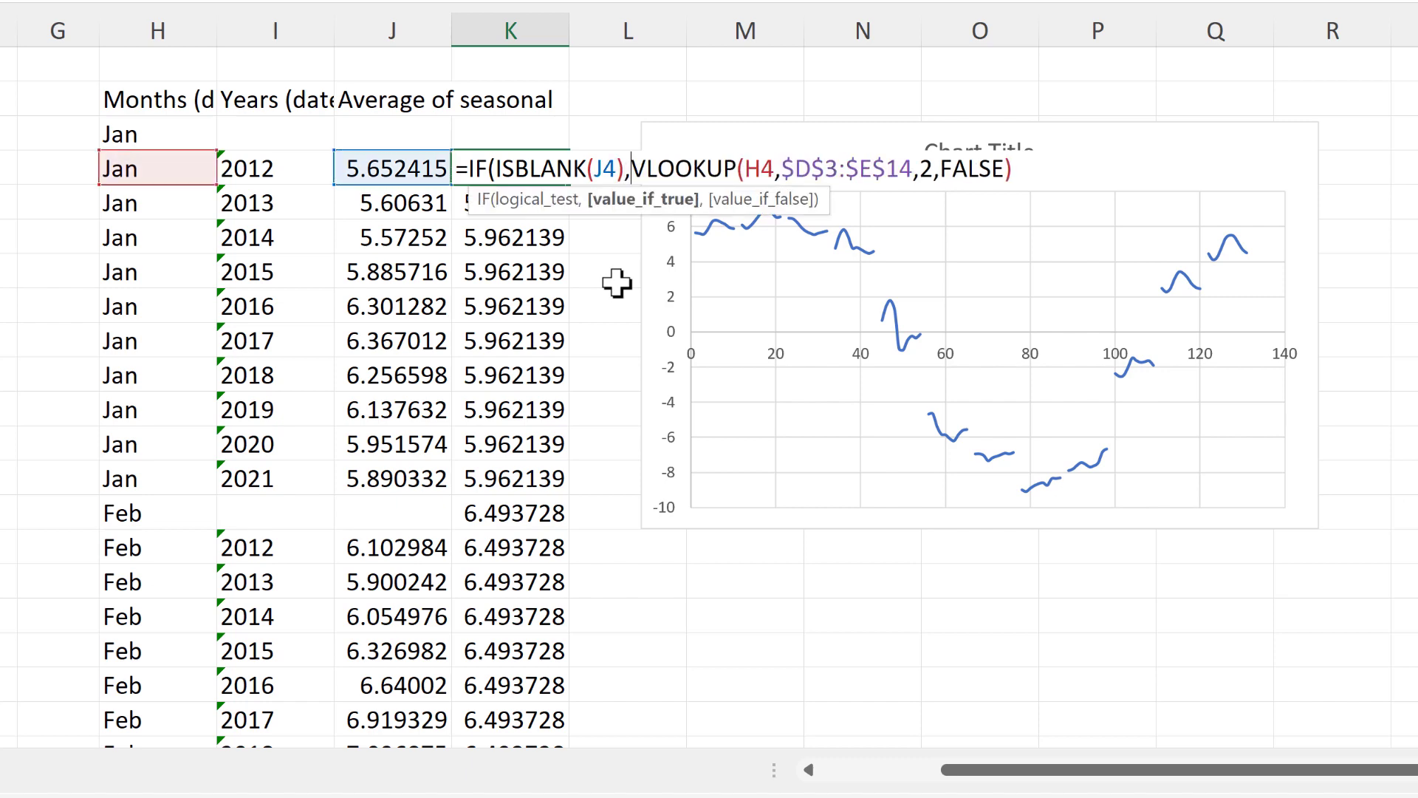
text(NA(),)
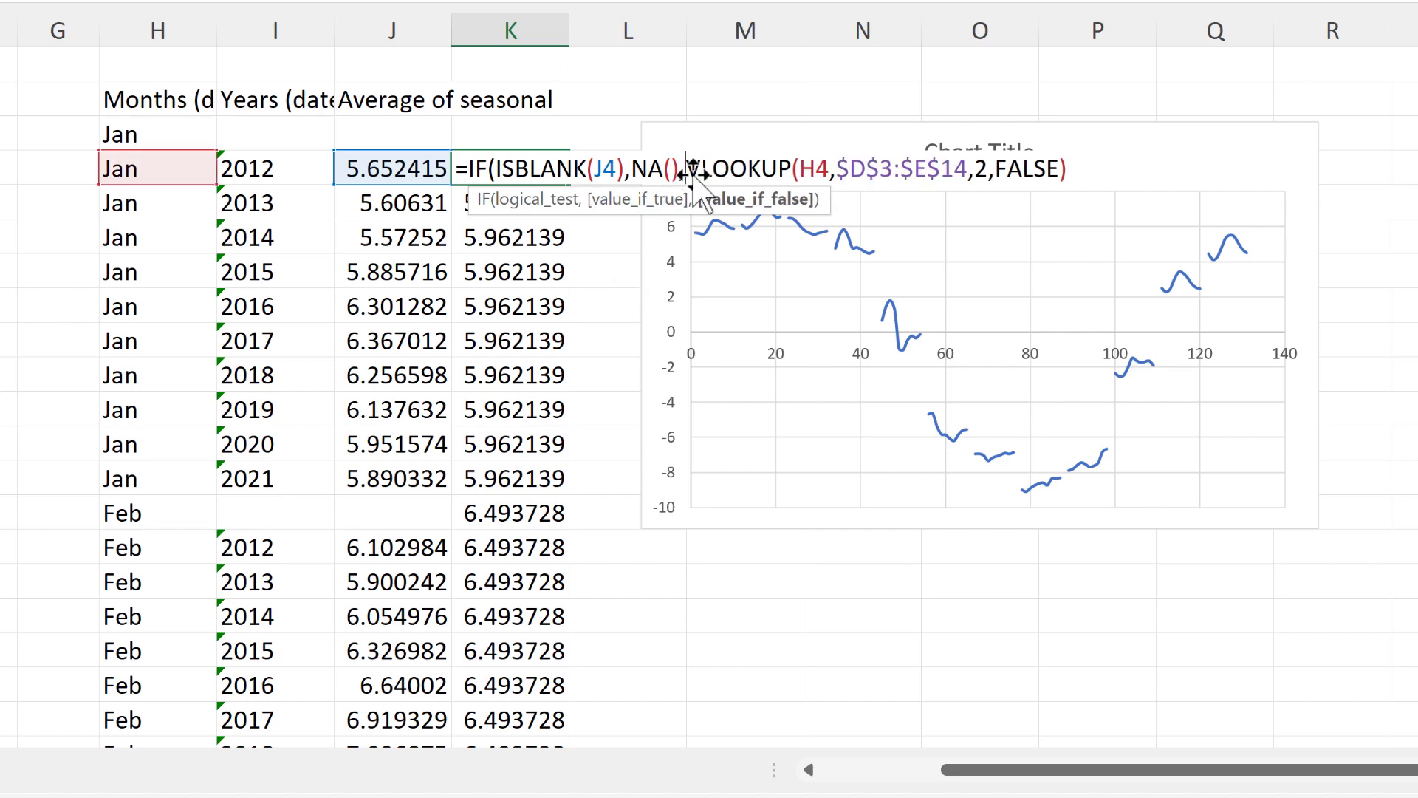
click(1064, 170)
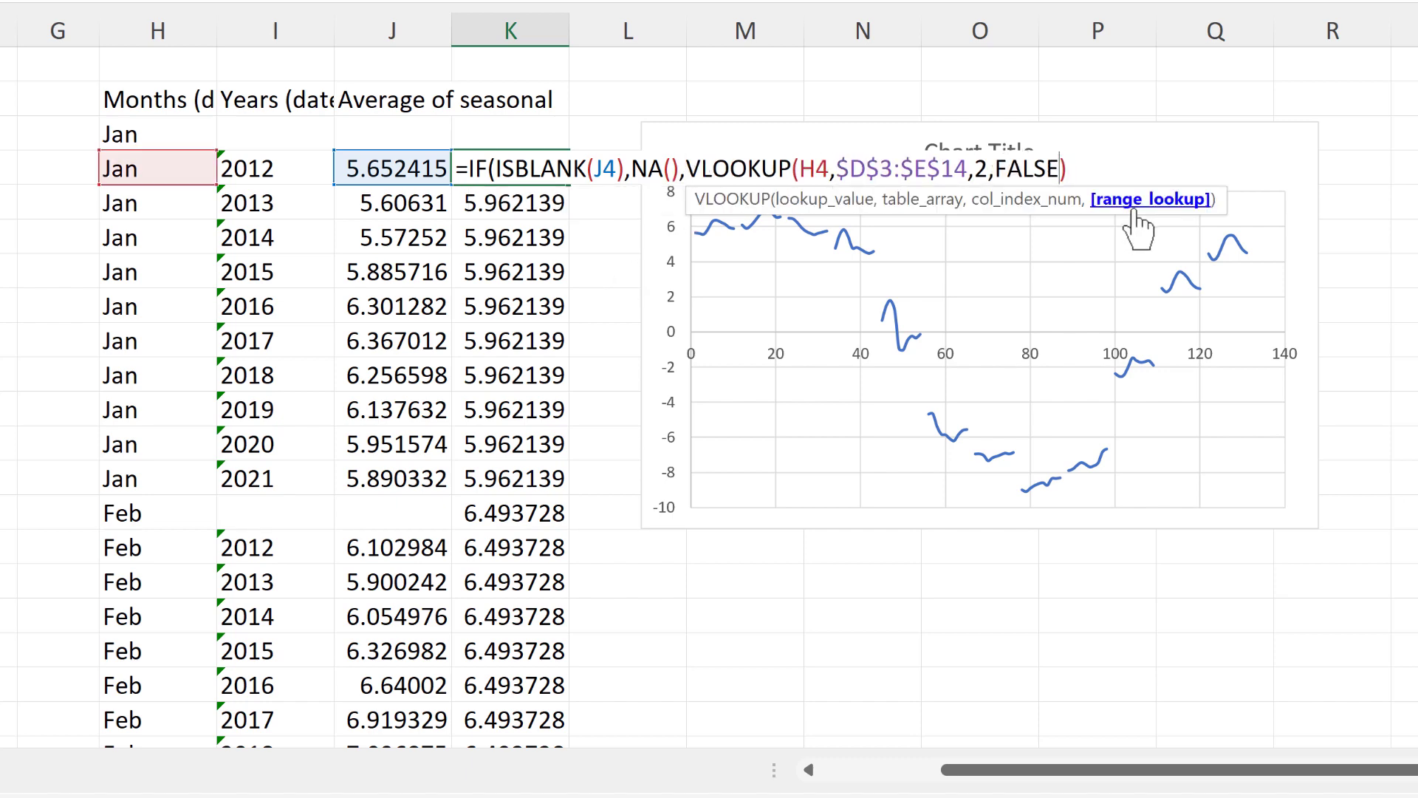
text())
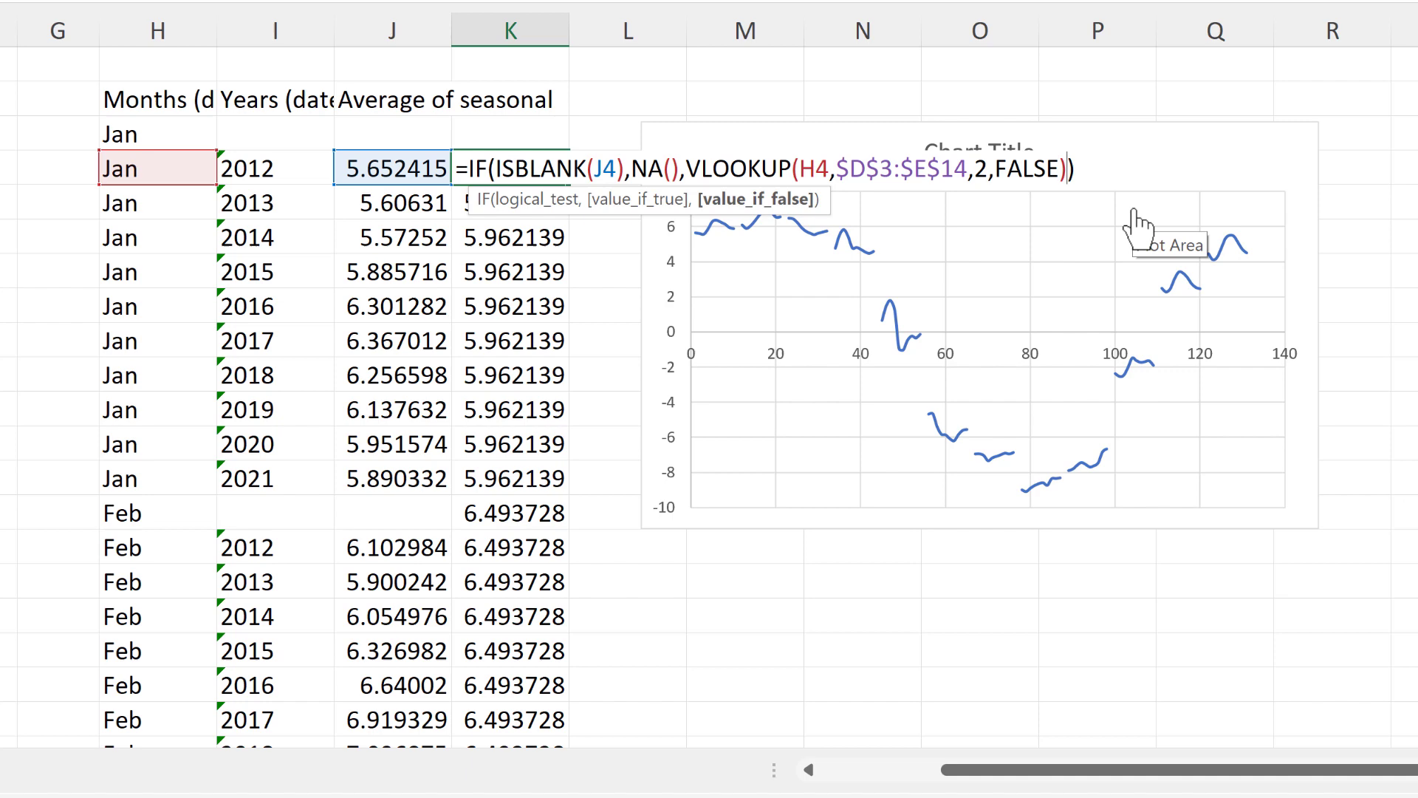
key(Return)
Step: Fill the new K4 formula down column K and check the #N/A on the February header row
click(504, 164)
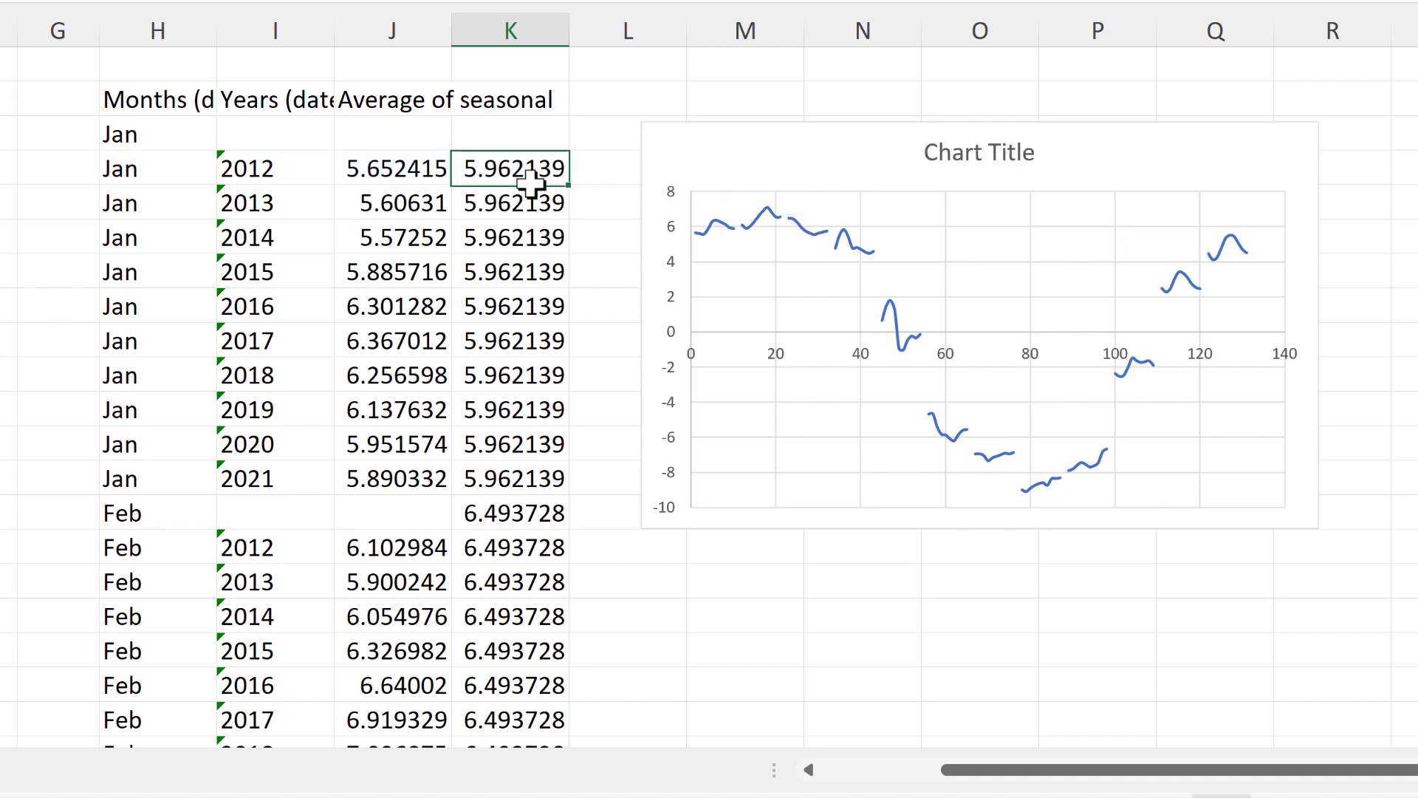
double_click(568, 190)
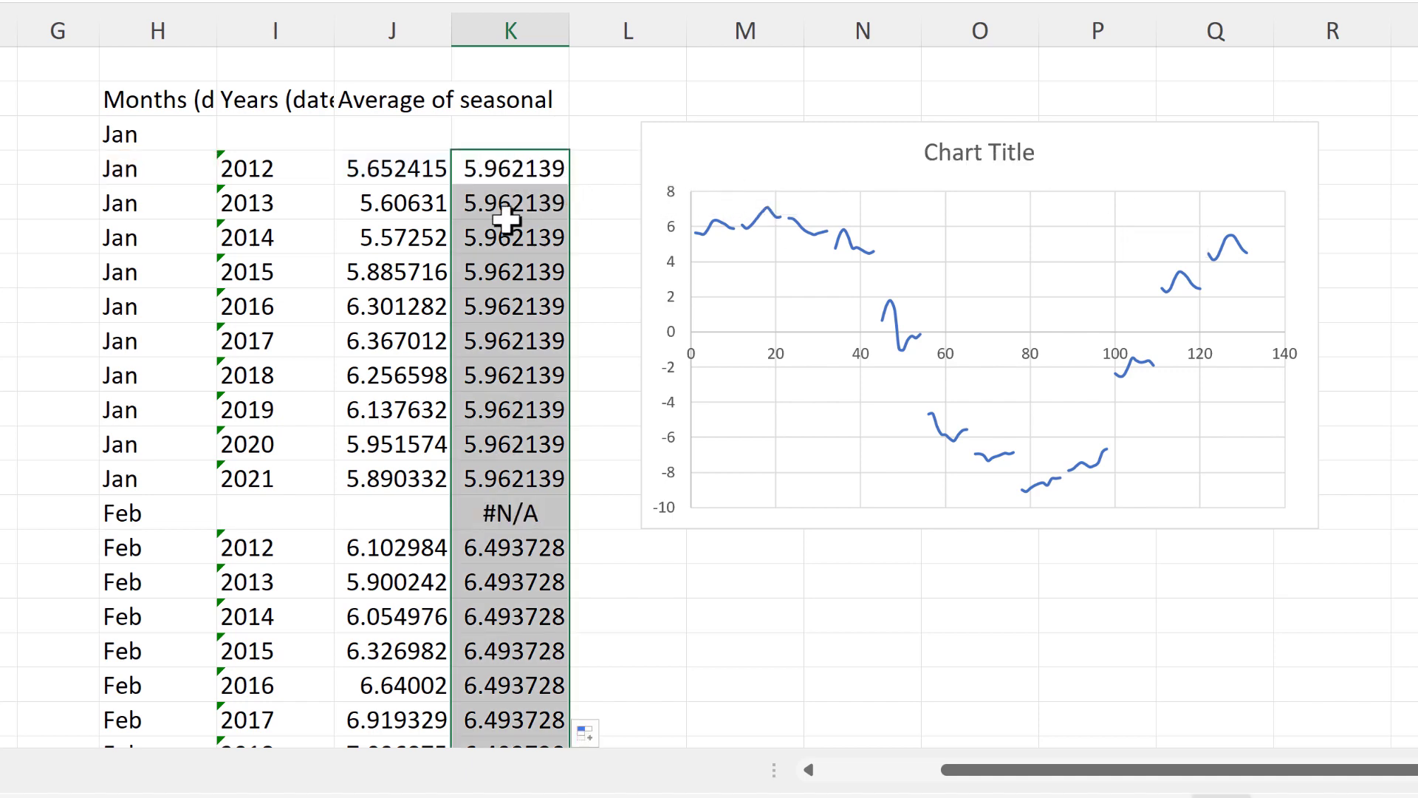
click(558, 235)
scroll(556, 297, down, 2)
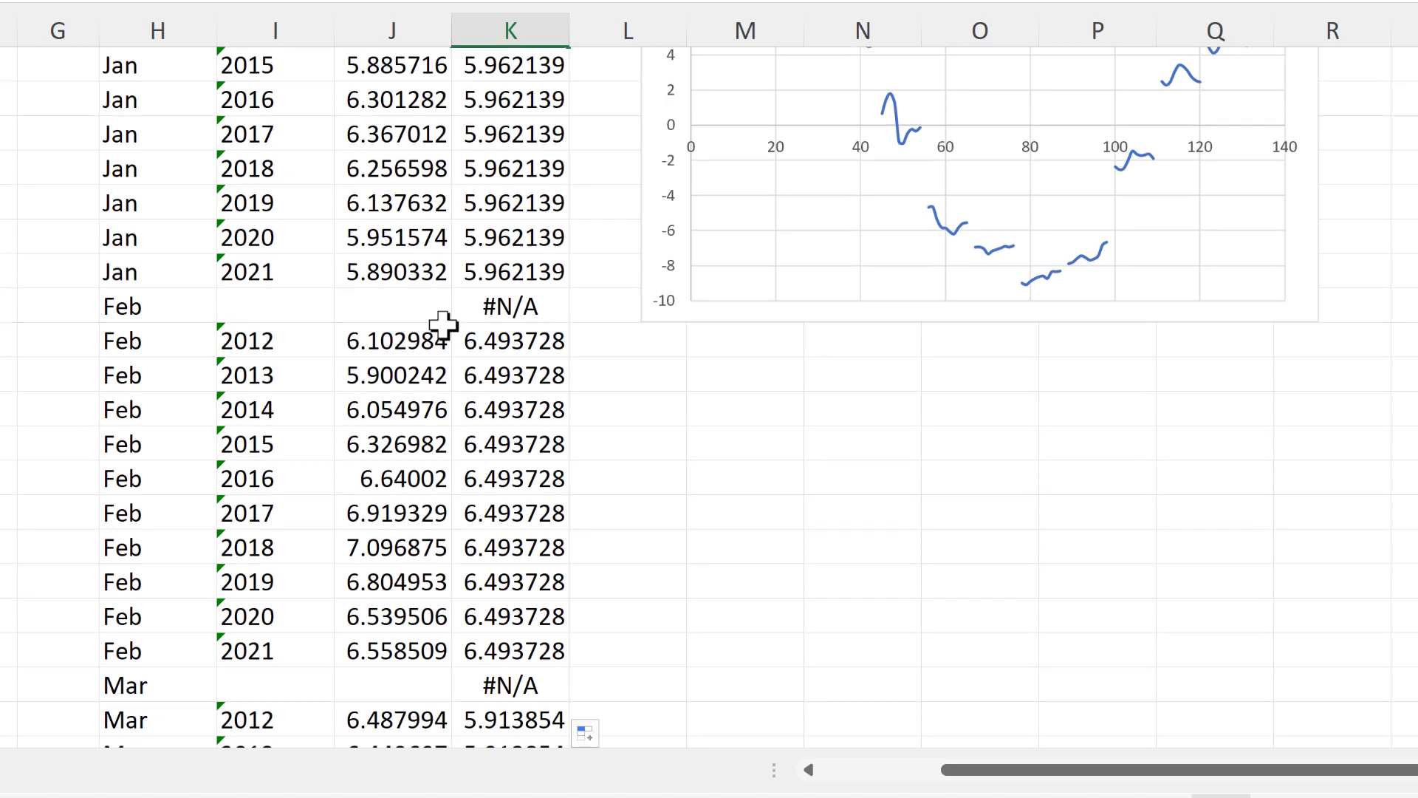
click(480, 306)
scroll(463, 319, down, 3)
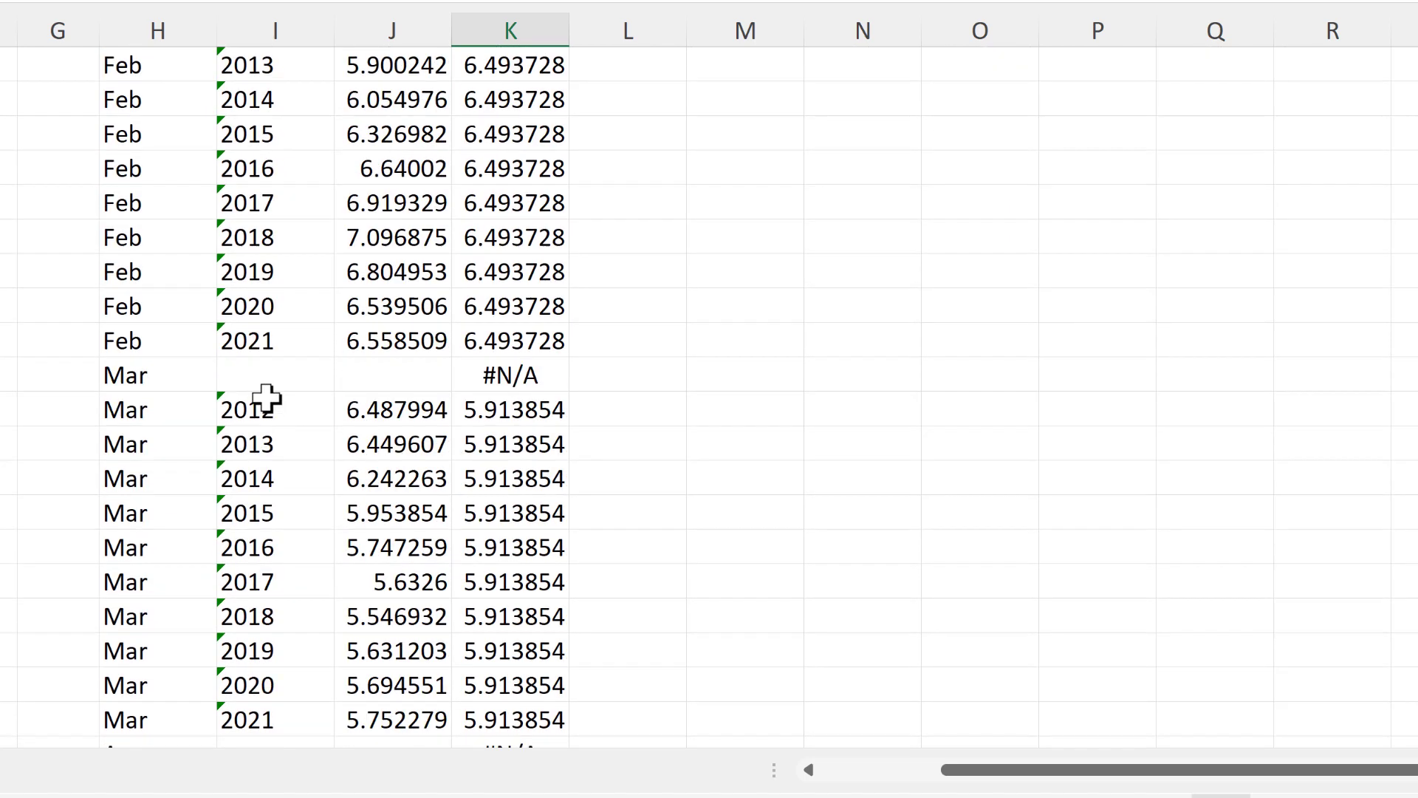
scroll(430, 370, down, 4)
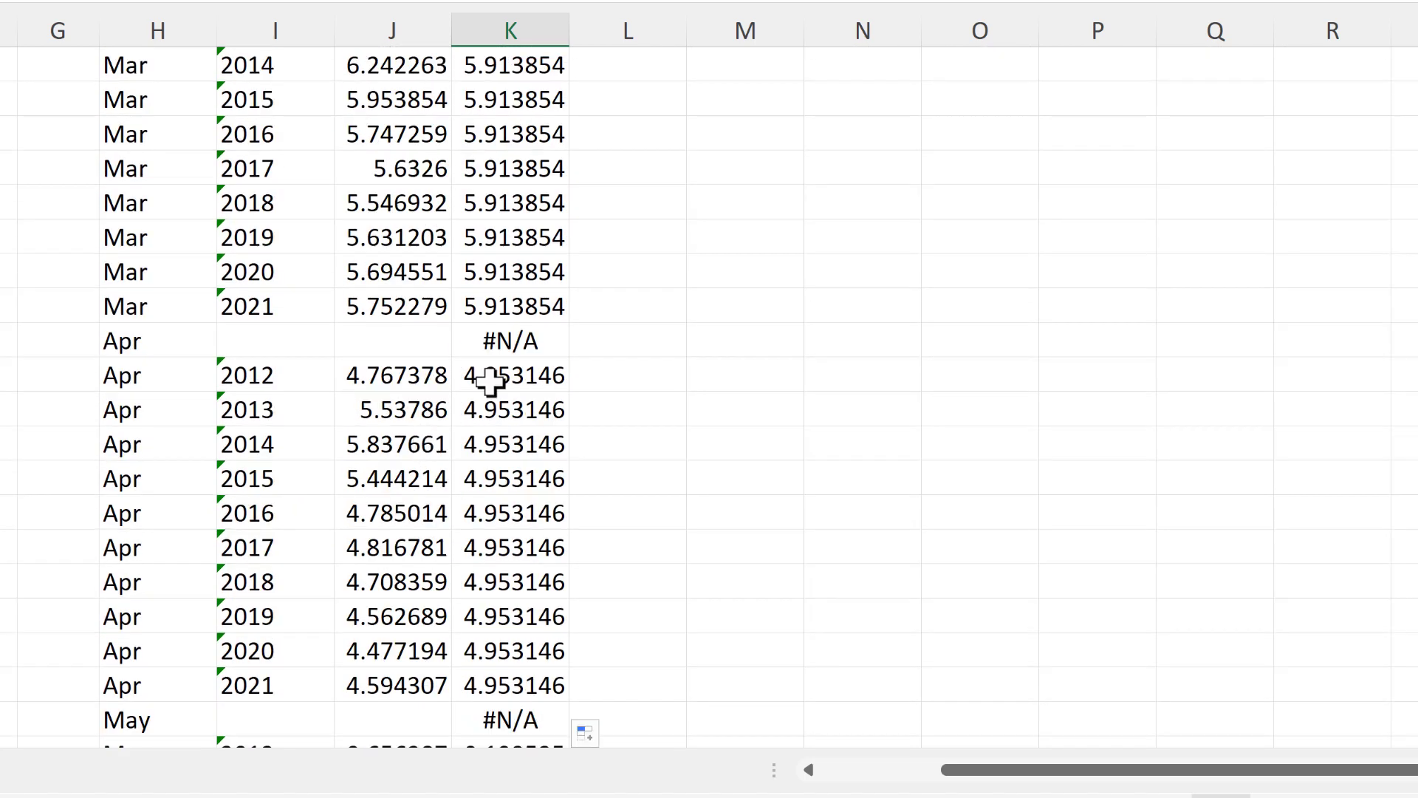
scroll(510, 378, up, 5)
scroll(522, 376, up, 4)
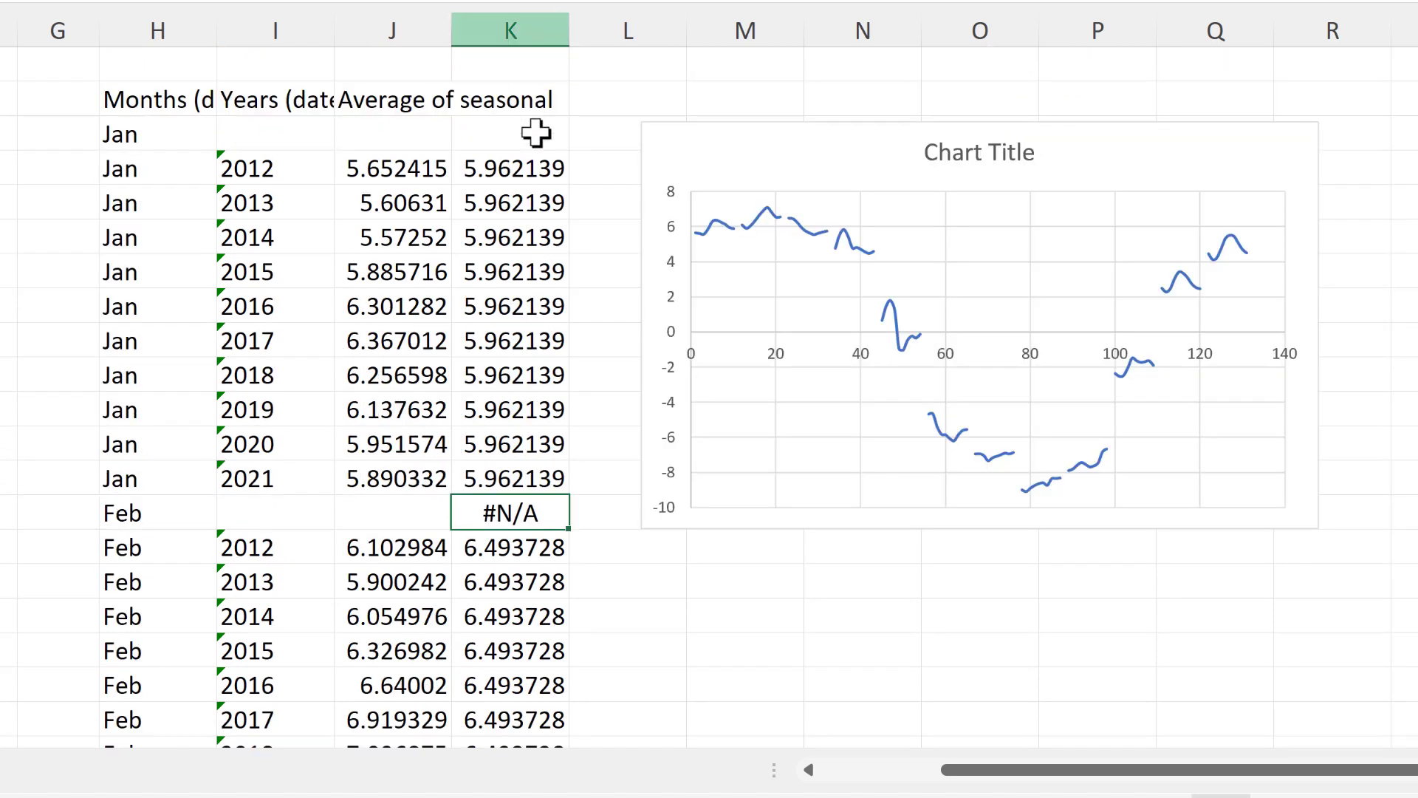
Step: Copy the column K averages from K4 downward and paste them into the chart as a new series
click(522, 169)
key(ctrl+shift+Down)
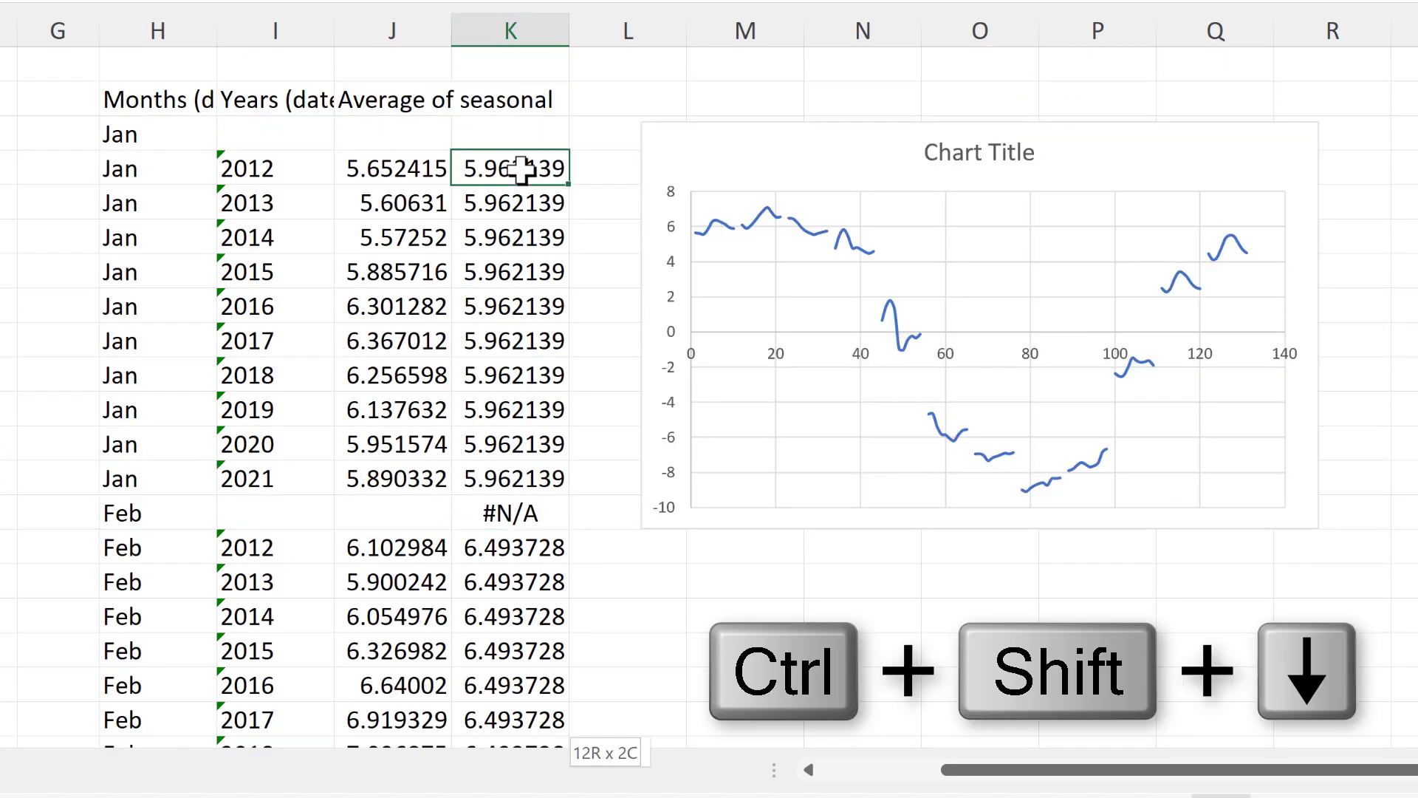
key(ctrl+c)
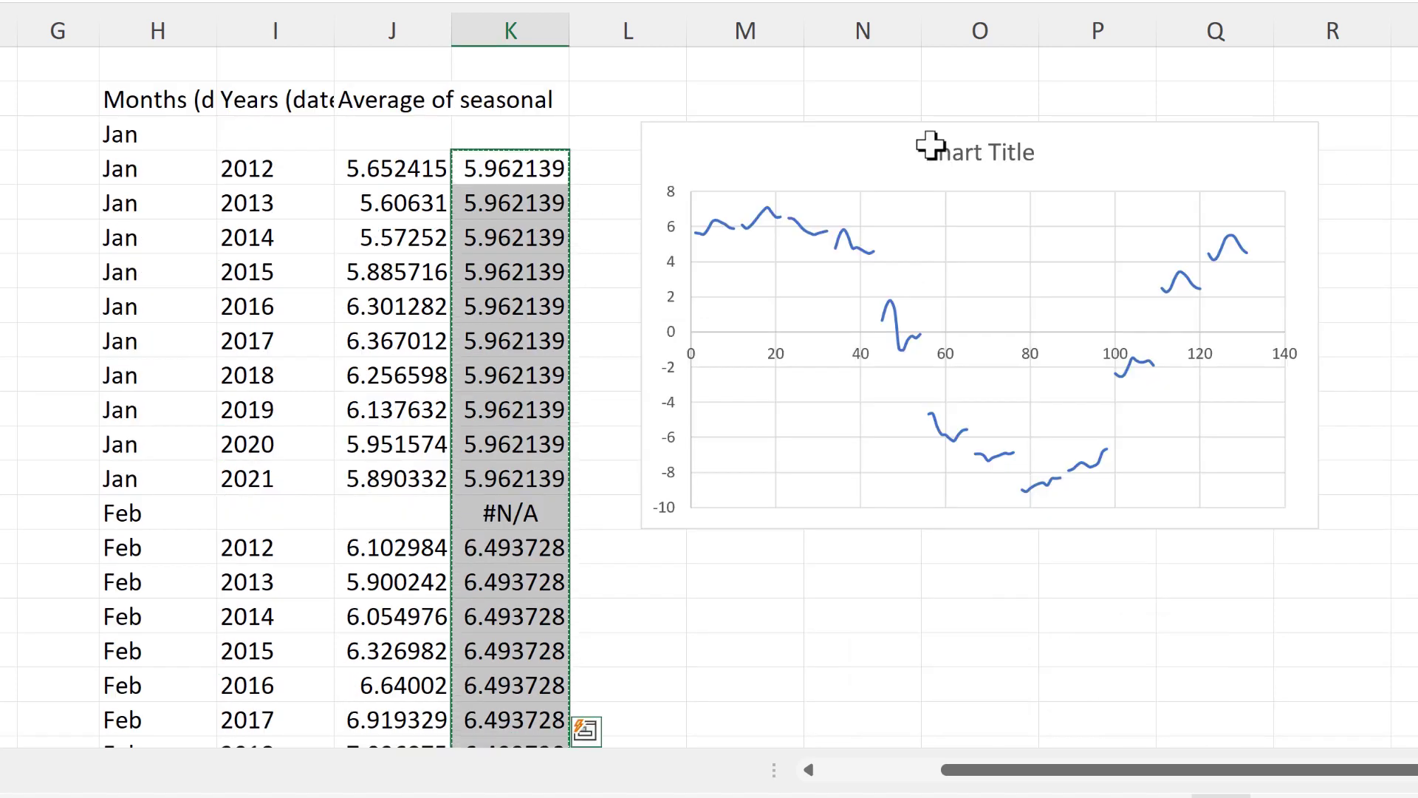
click(737, 143)
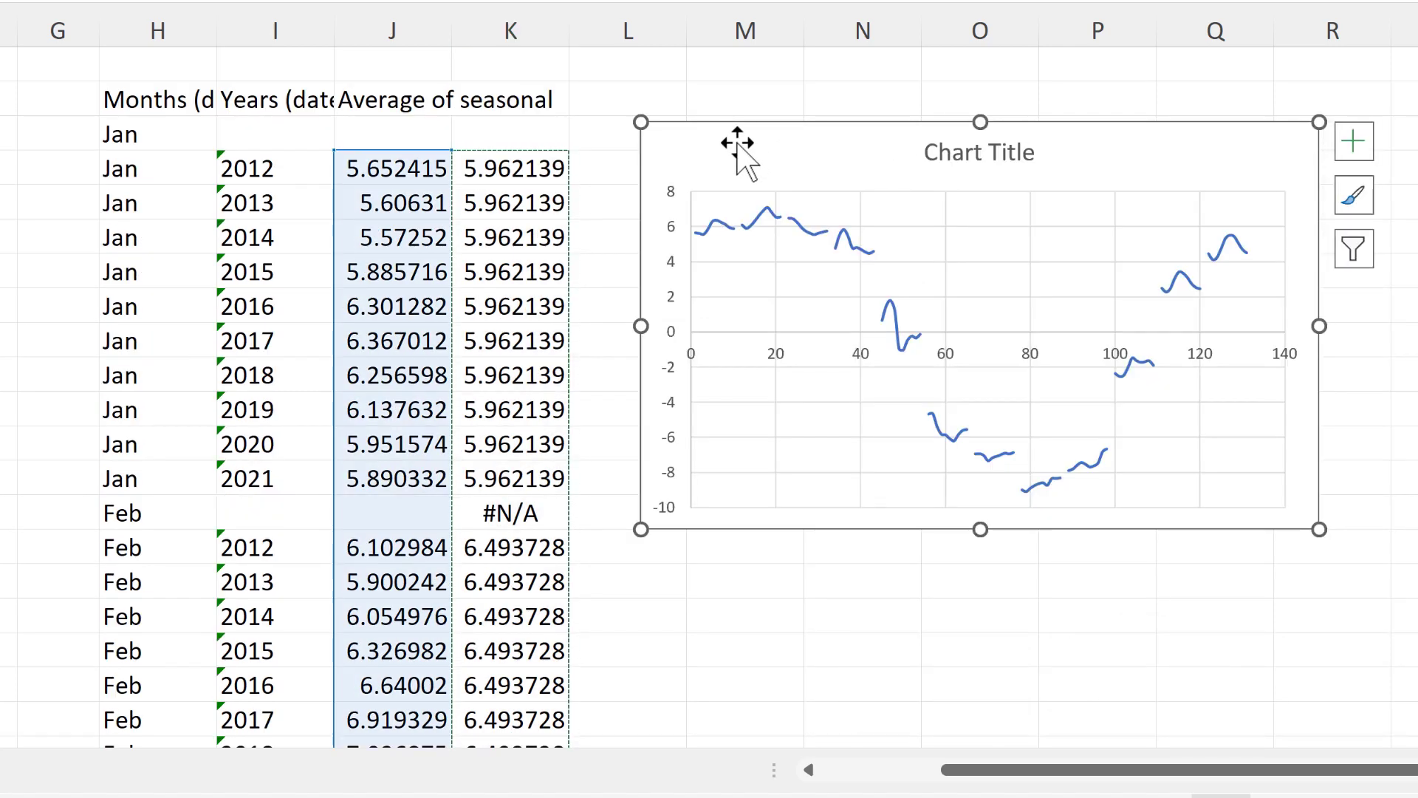
key(ctrl+v)
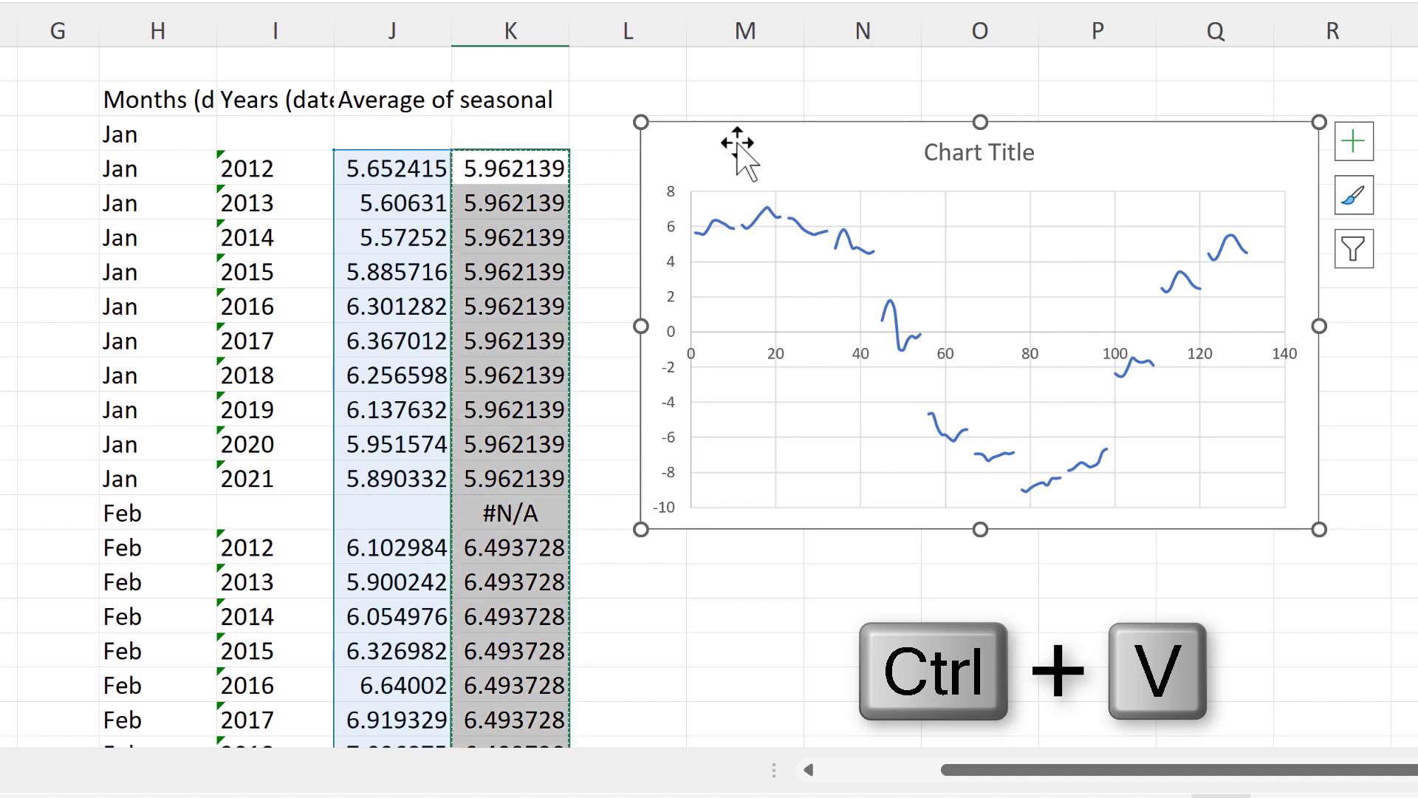
click(738, 93)
key(Escape)
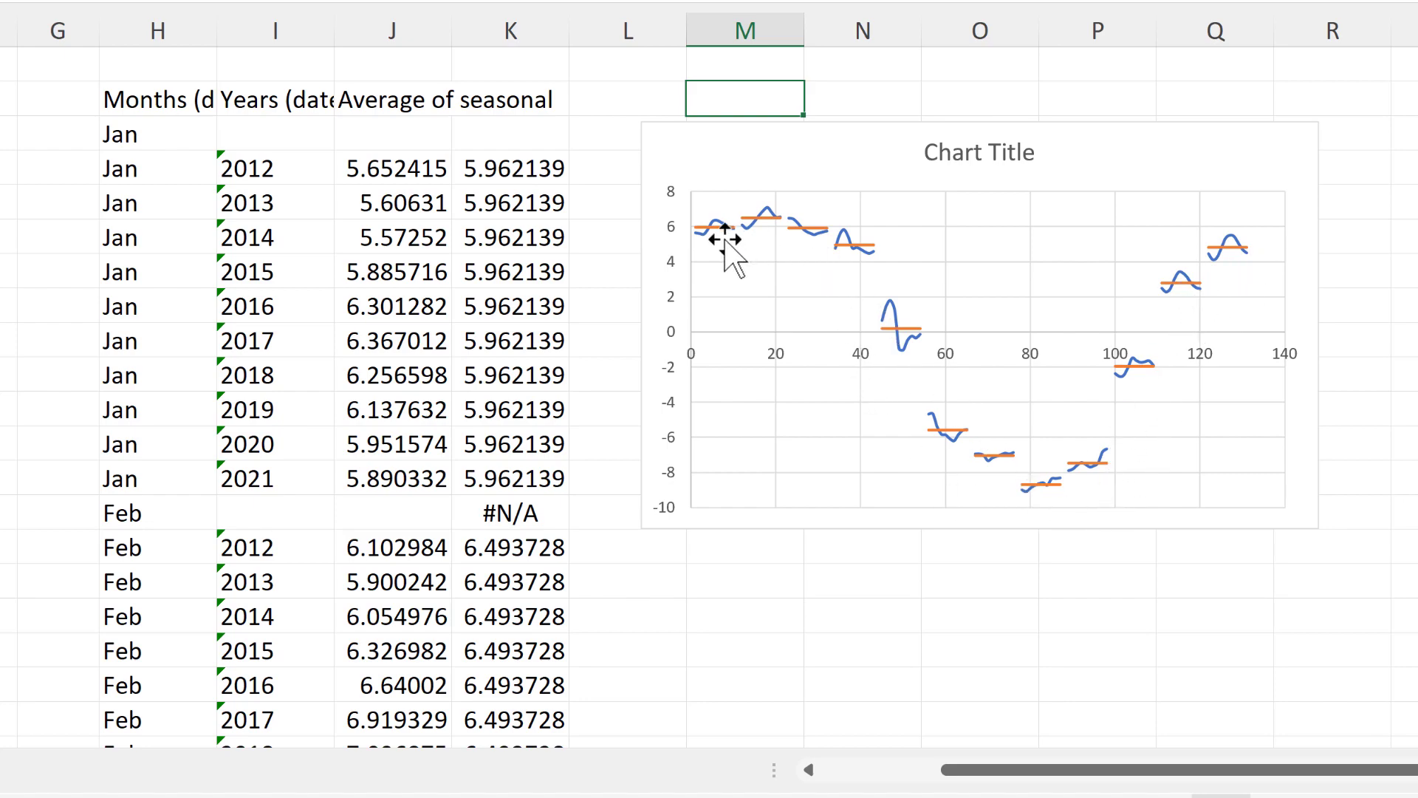
Step: Enlarge the chart from its bottom-right corner so it reaches column T
click(675, 132)
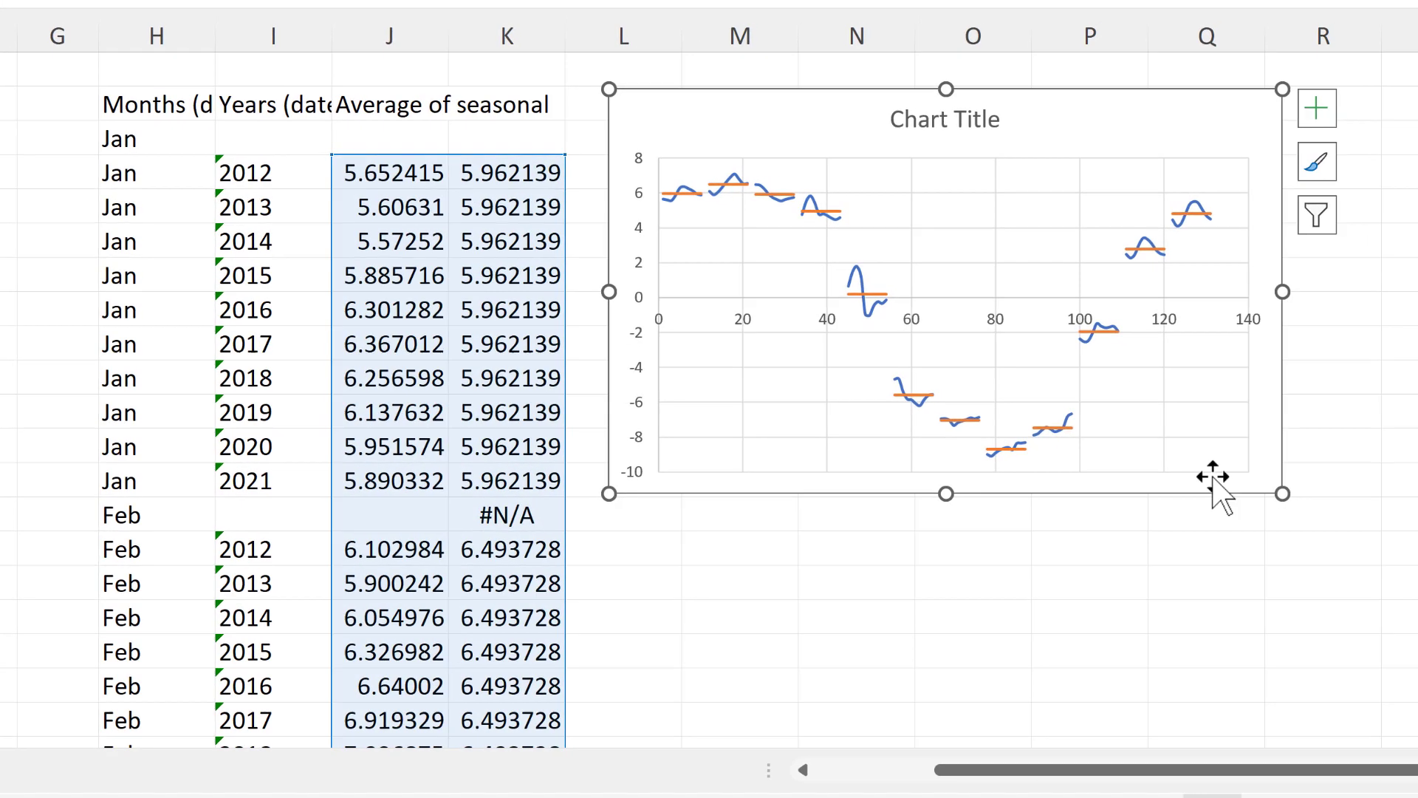
drag(1282, 493, 1417, 718)
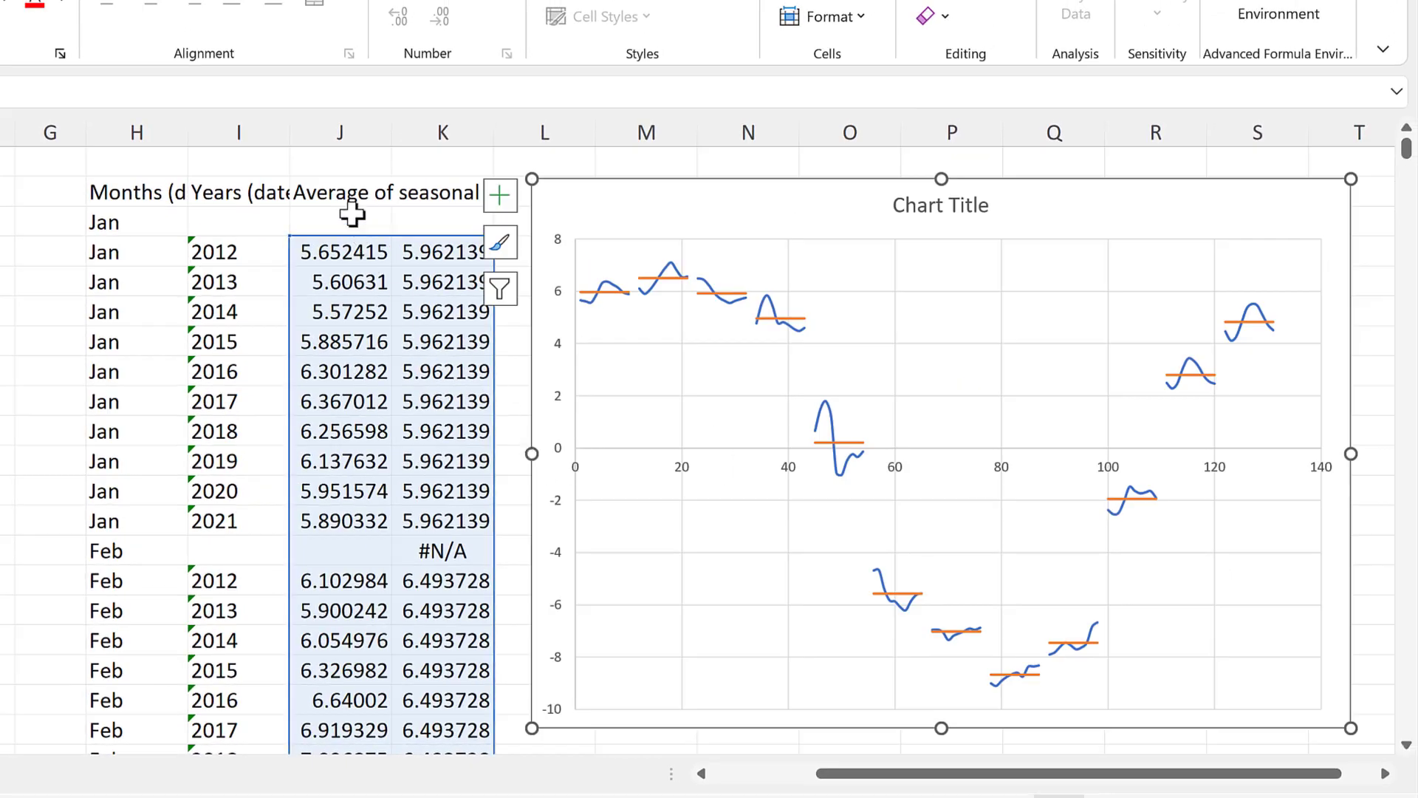
click(352, 214)
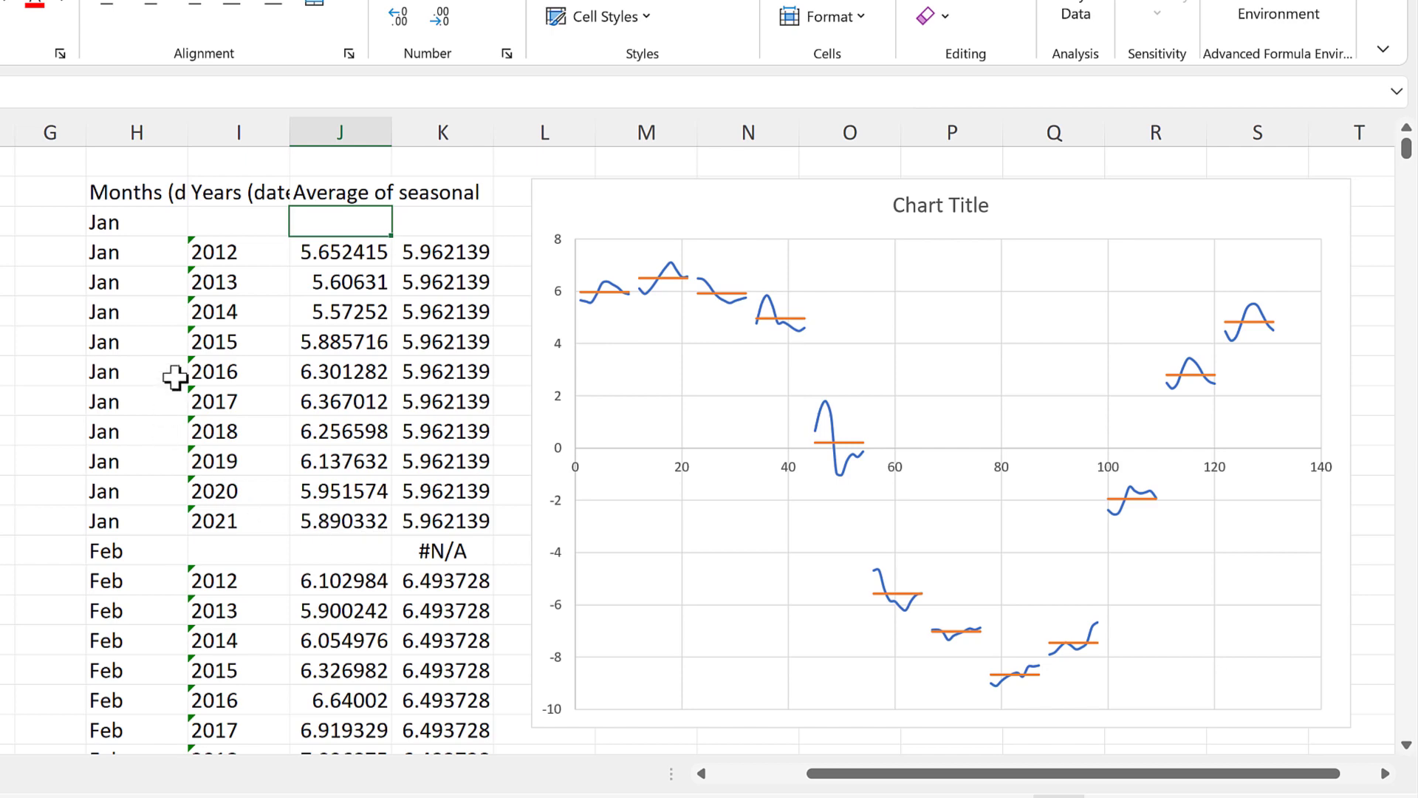
Step: Select the 2012–2021 year cells in column I under the months to review them
drag(231, 251, 242, 521)
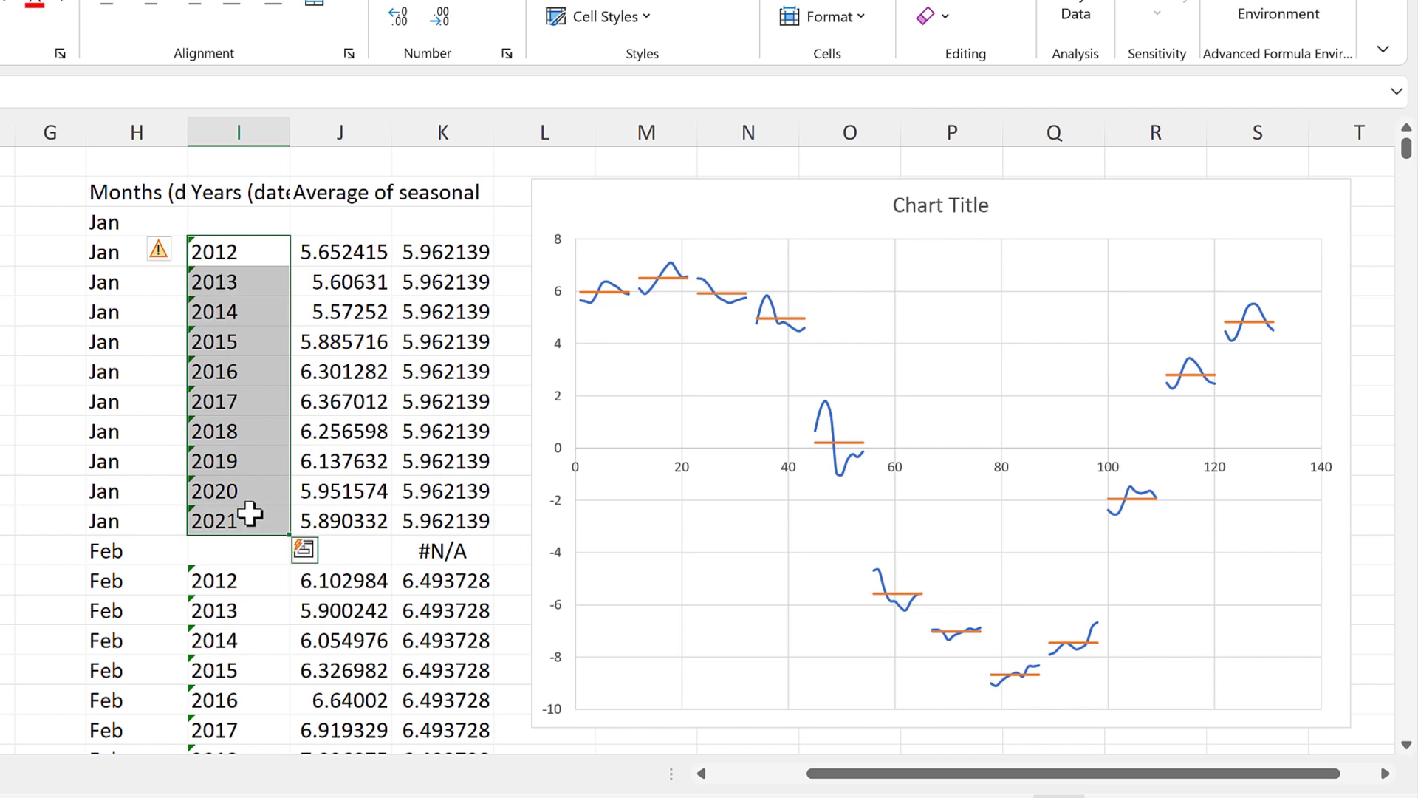
click(229, 554)
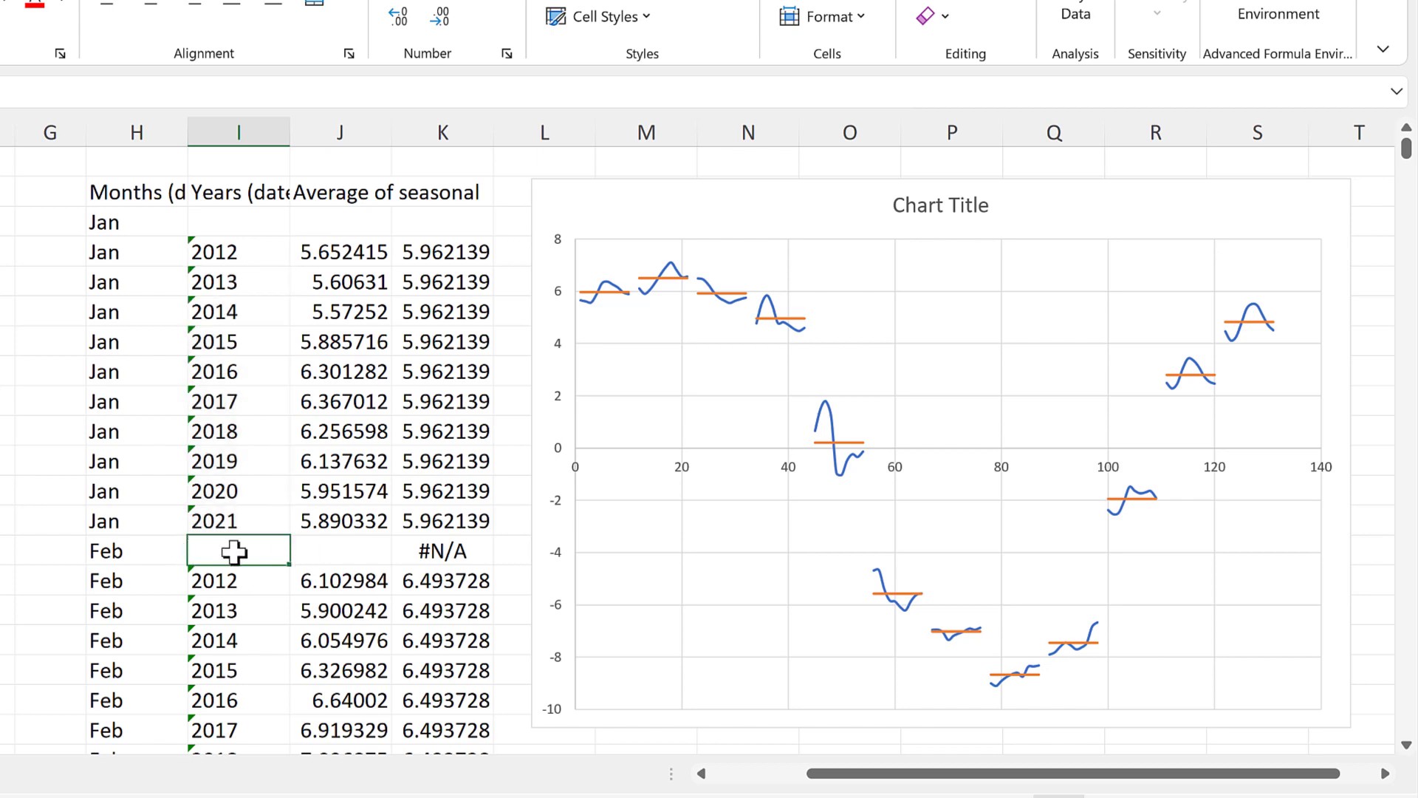
scroll(247, 515, down, 3)
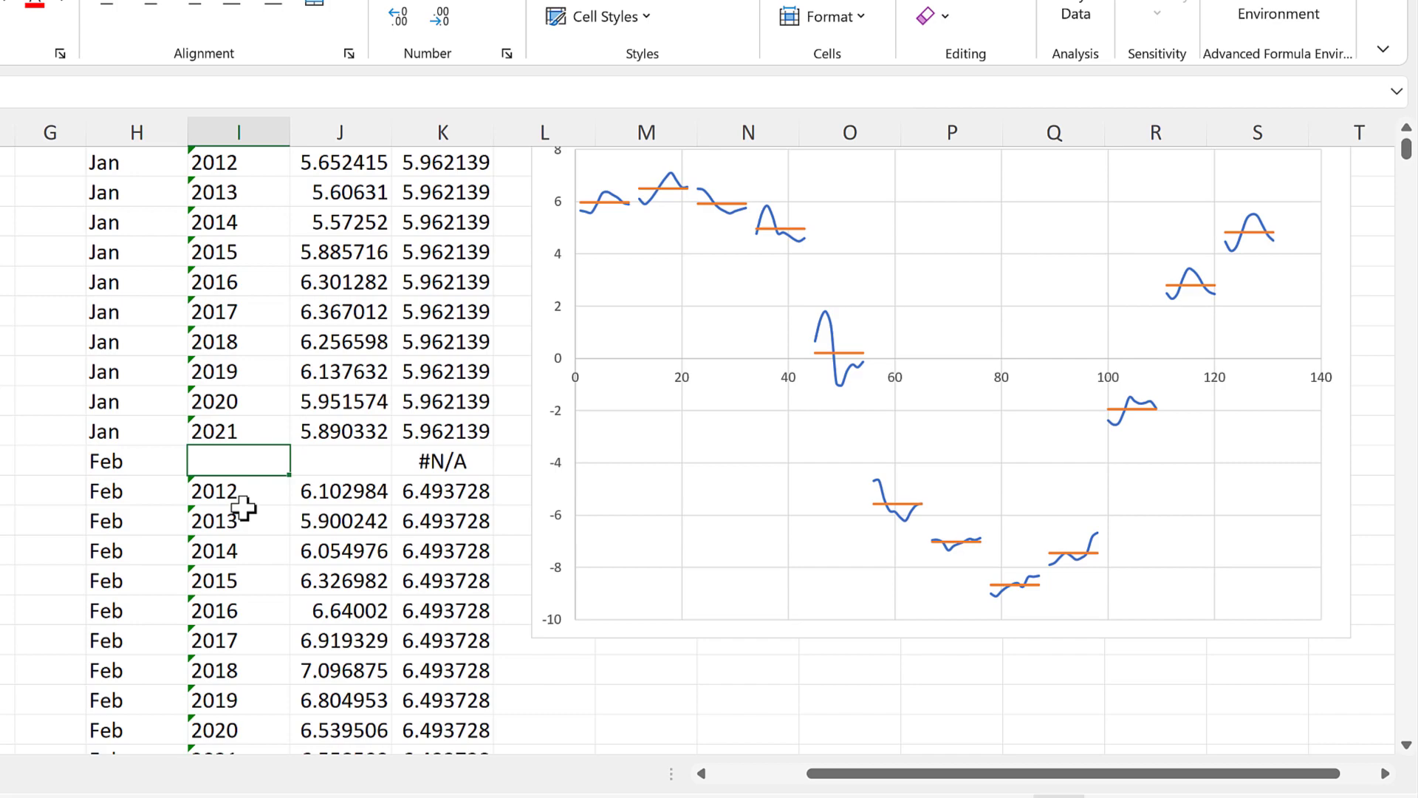
drag(237, 320, 243, 612)
scroll(229, 453, up, 1)
scroll(403, 454, up, 3)
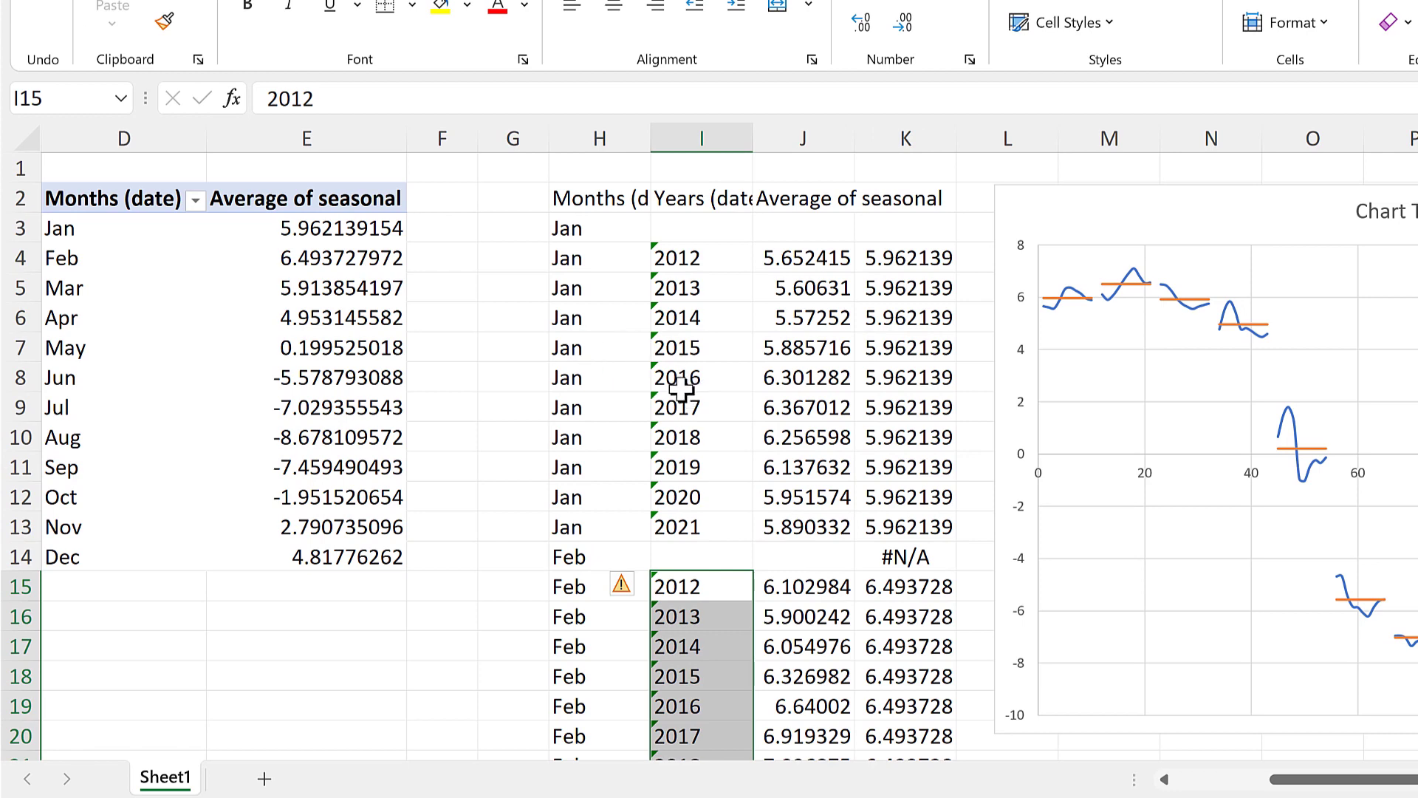
Step: Fill F3:F14 with x values from 5.5 to 126.5, each adding 11 to the previous
click(440, 226)
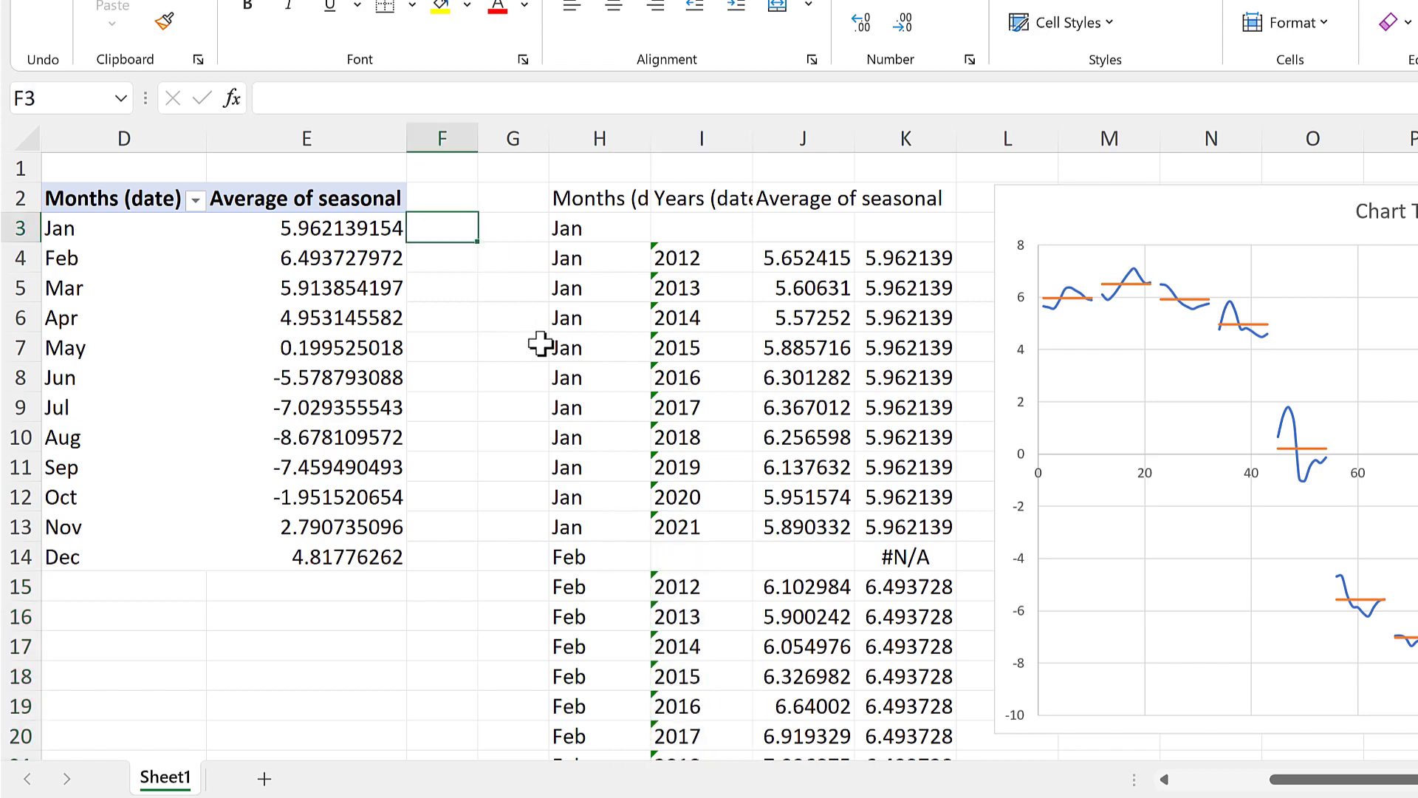
text(5.5)
key(Return)
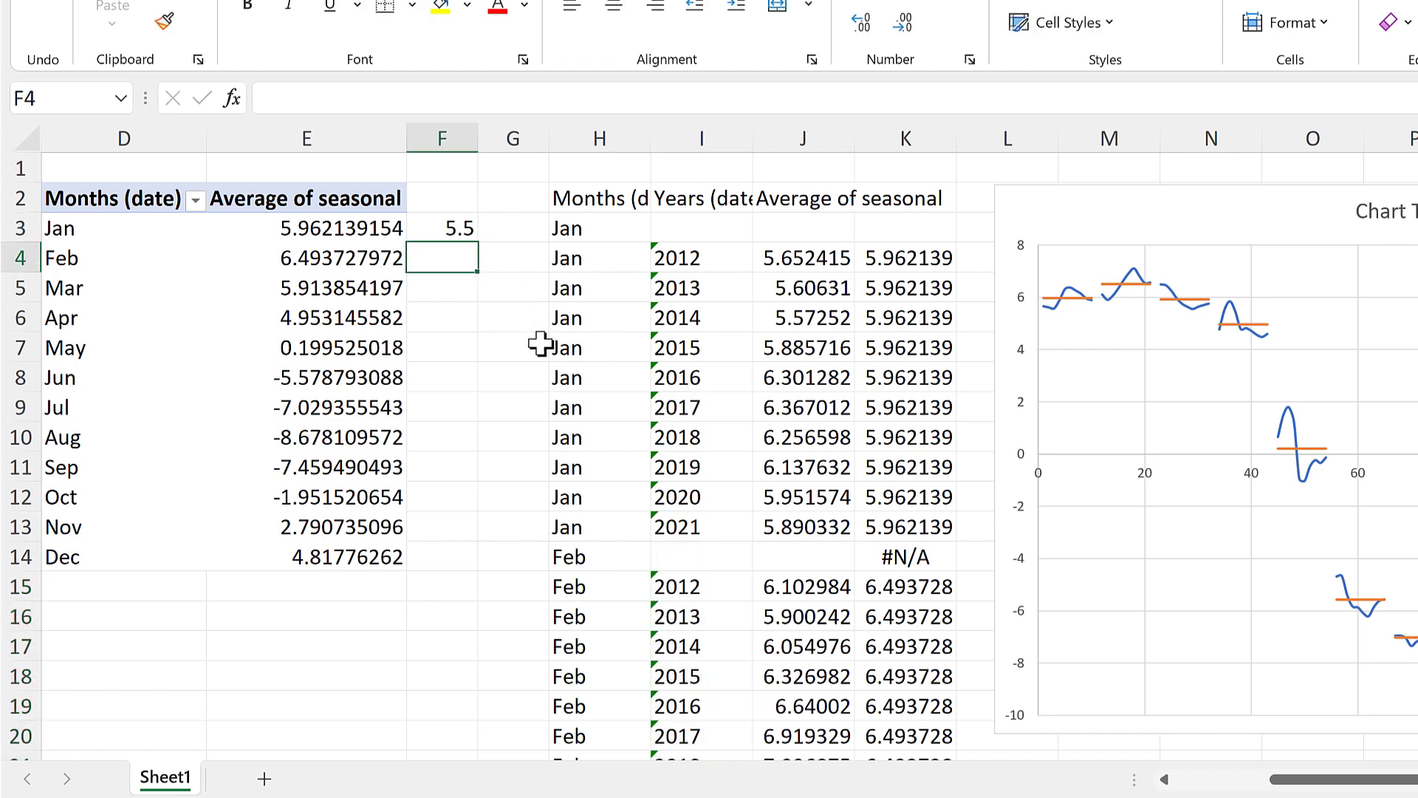
text(=)
click(458, 226)
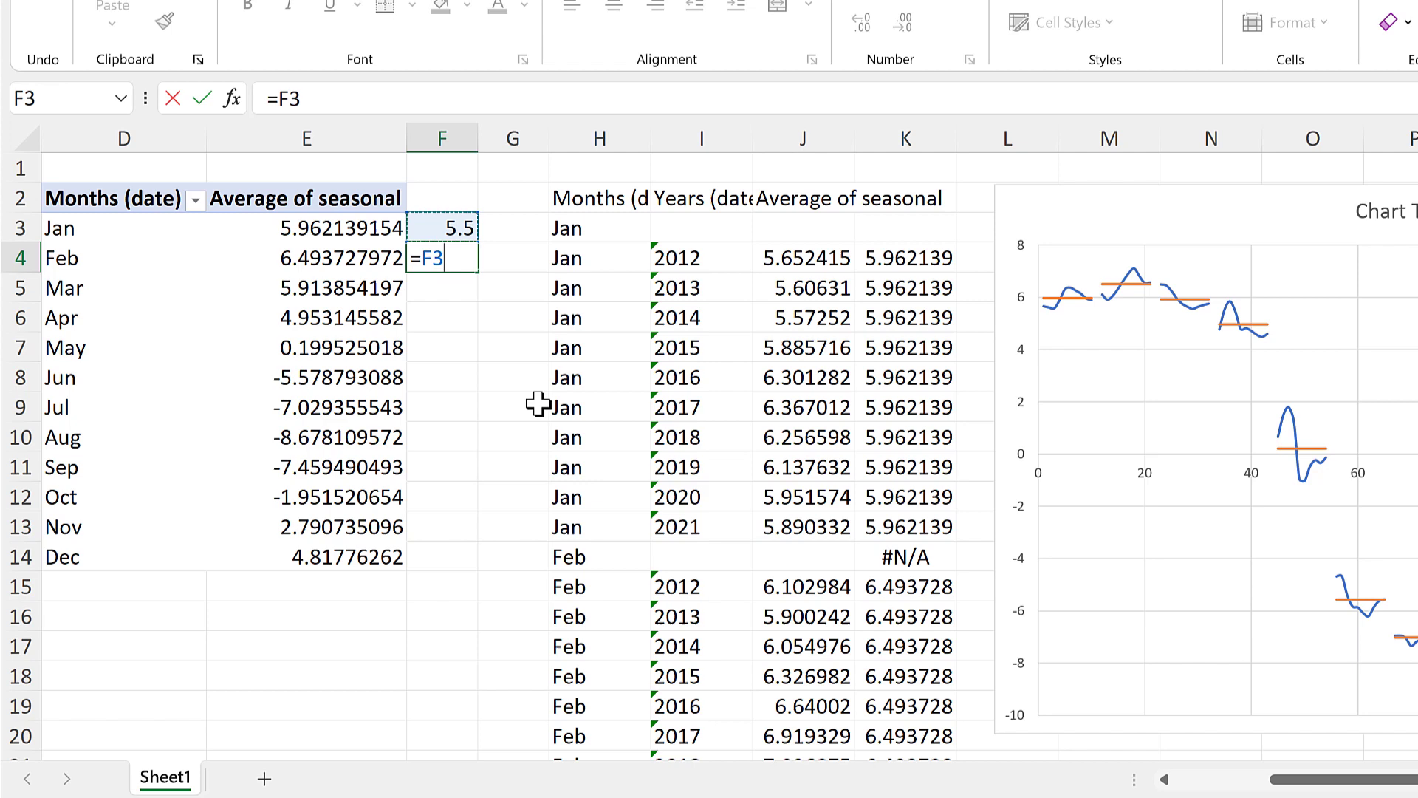
key(Return)
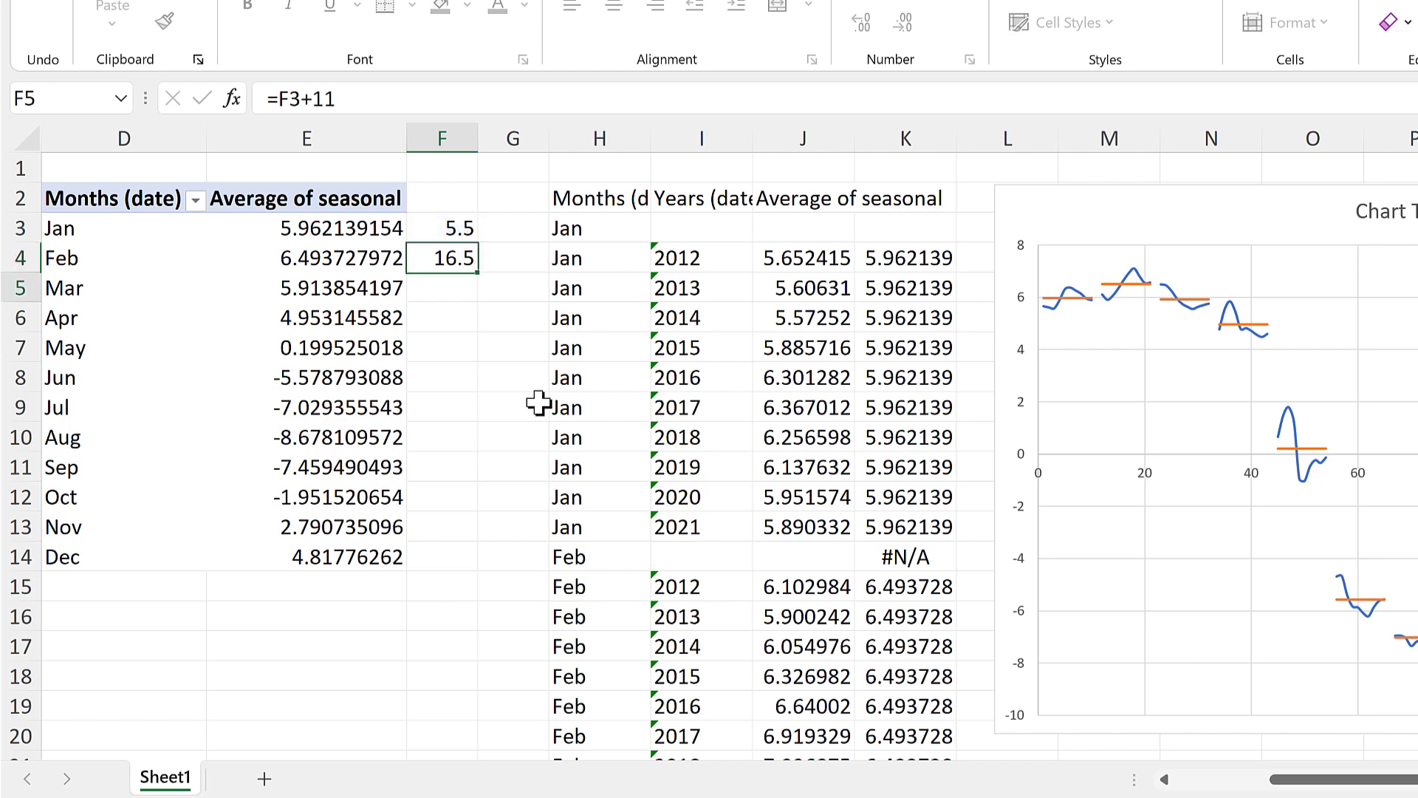
click(470, 267)
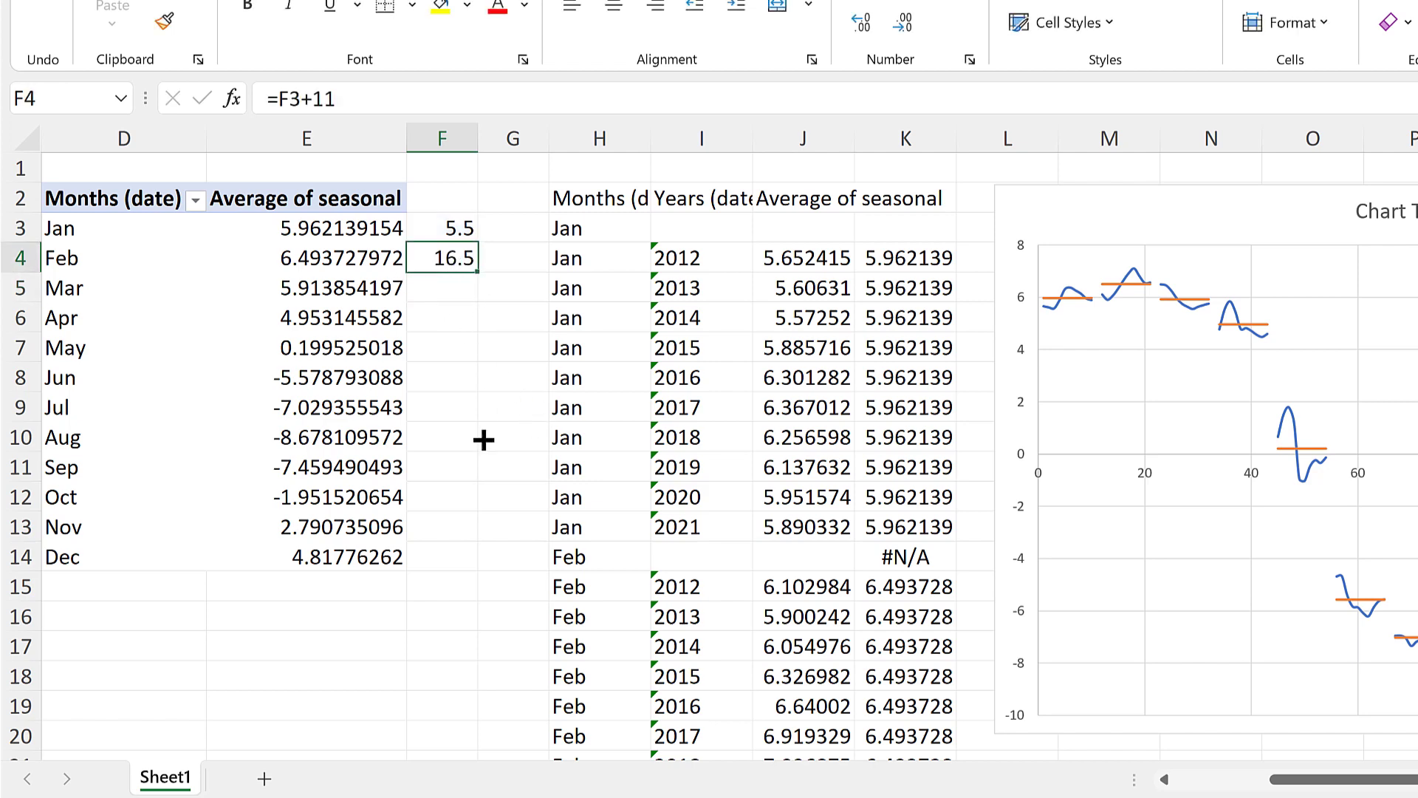
drag(477, 273, 458, 561)
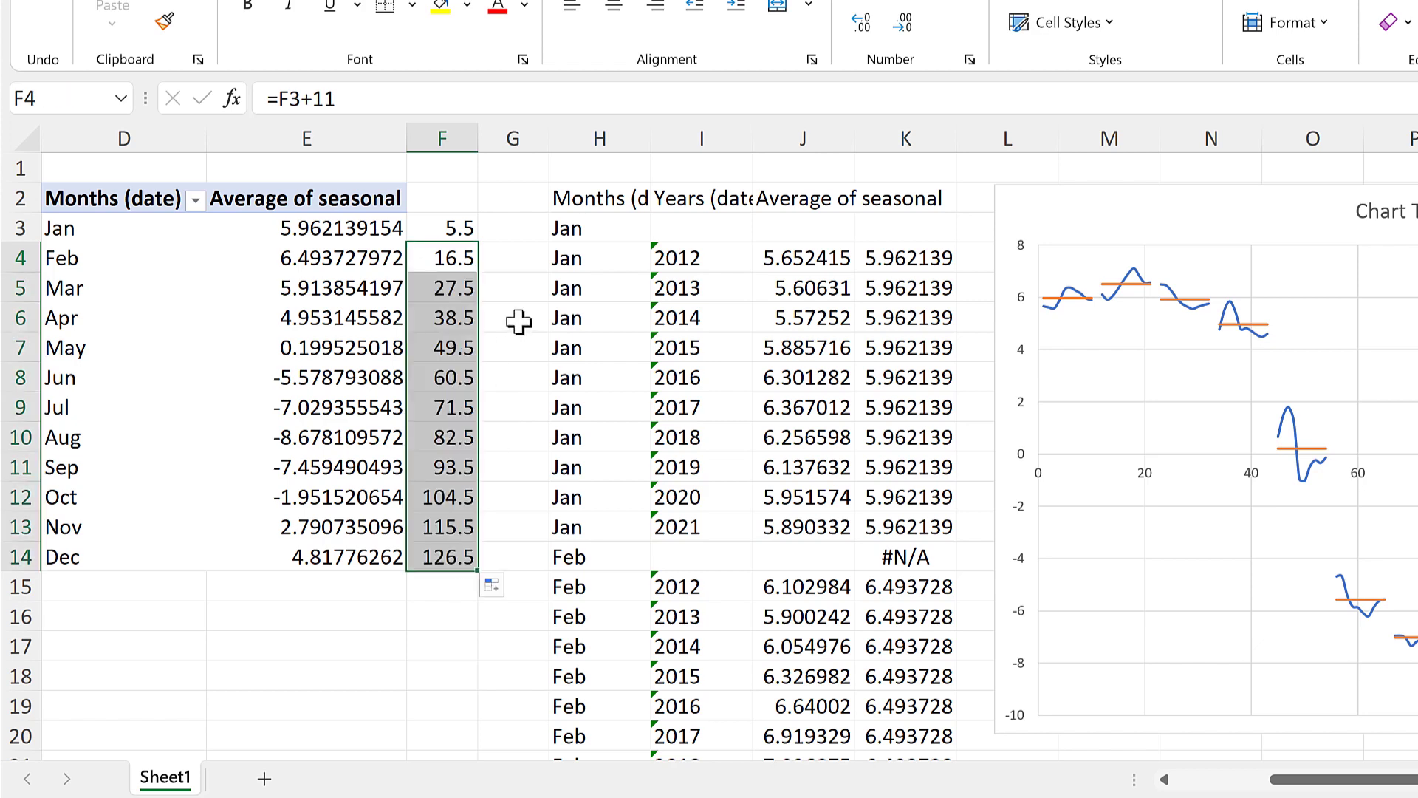
click(518, 321)
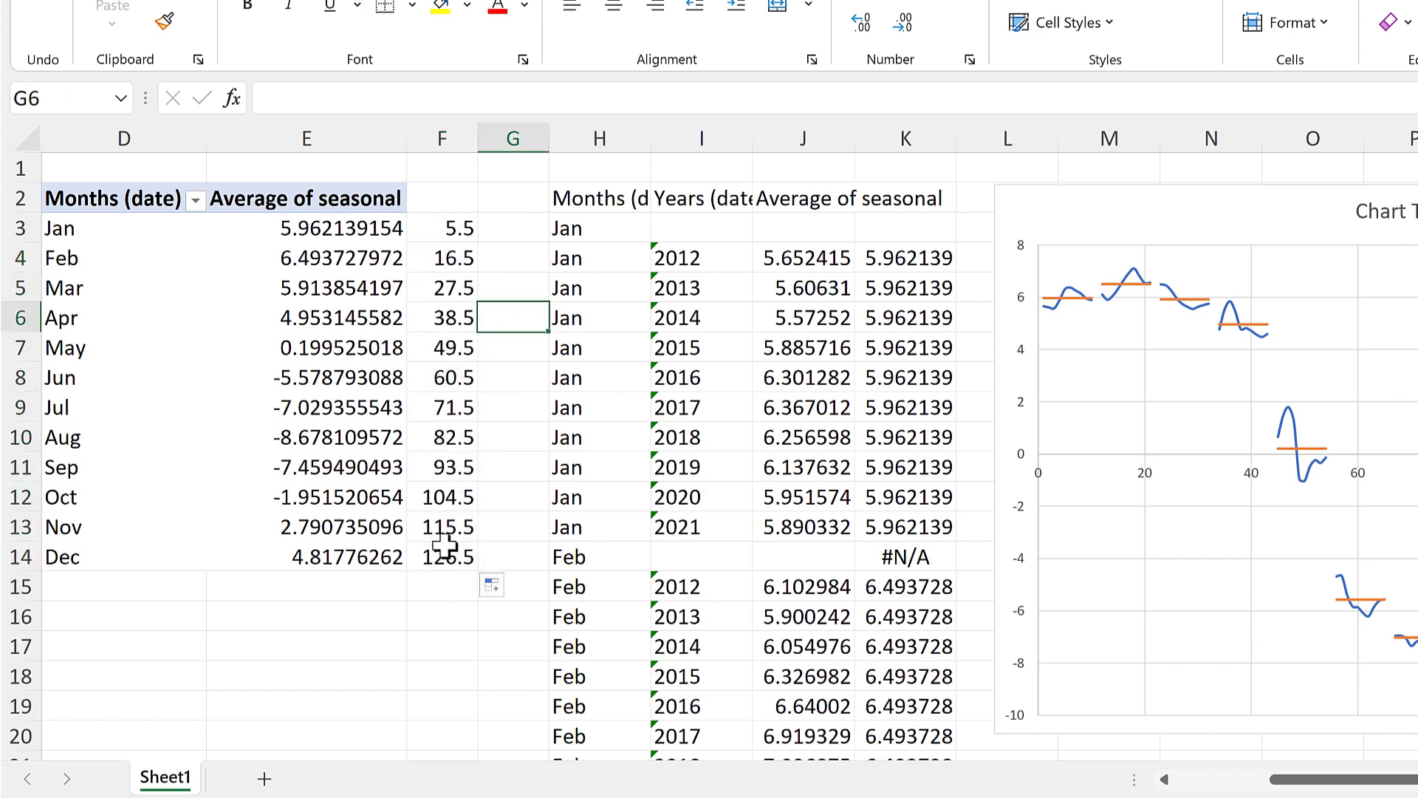
Step: Add headers x and y, and fill G3:G14 with -10
click(456, 198)
text(x)
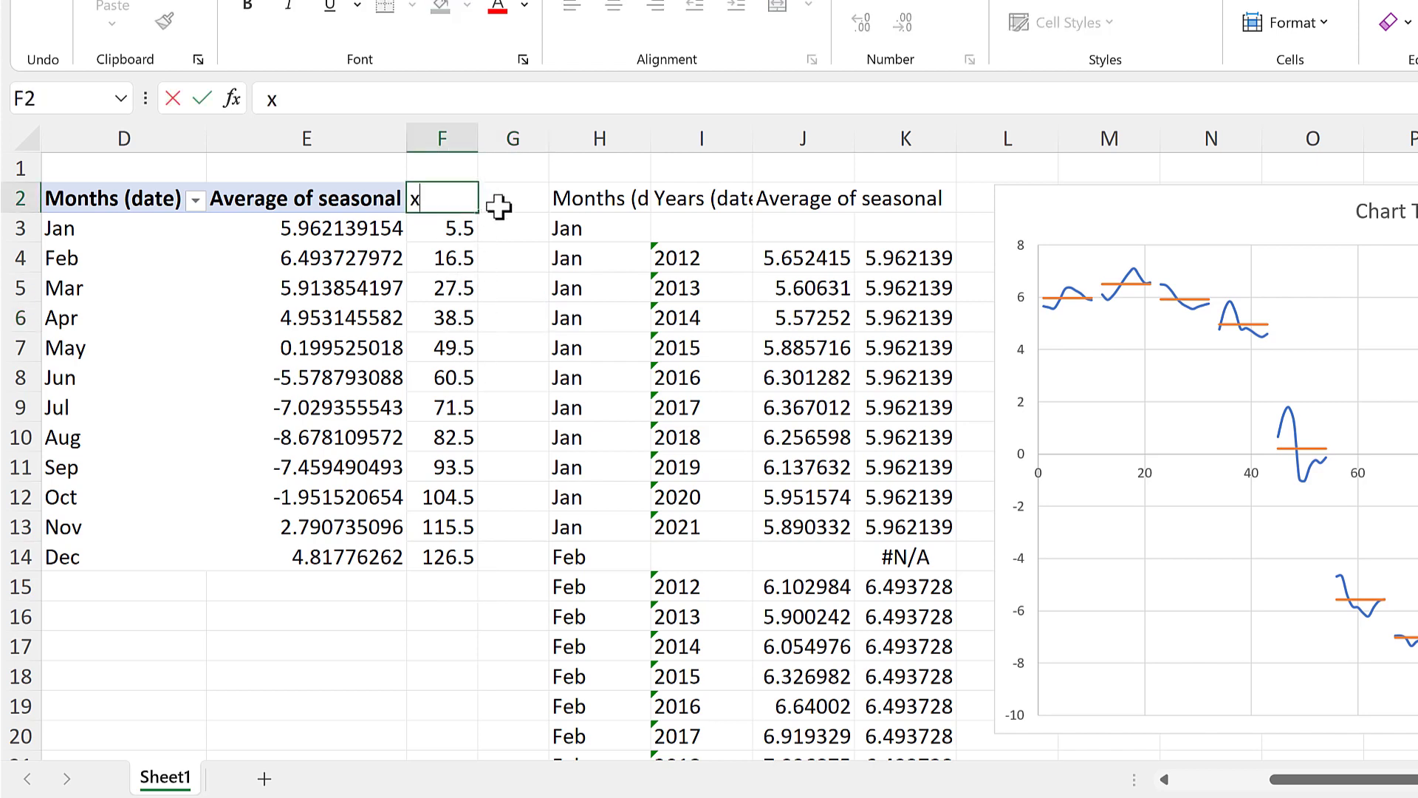
click(505, 209)
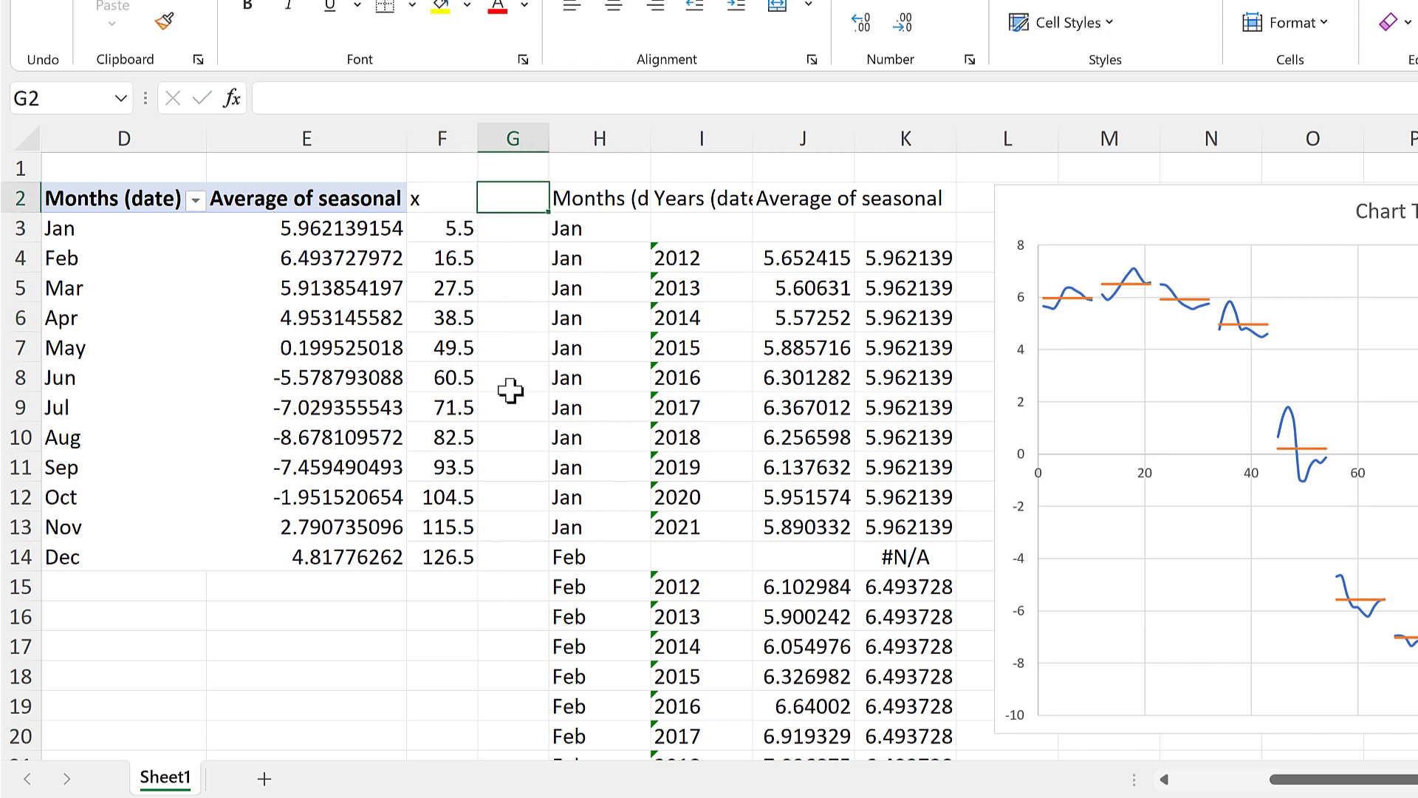
text(y)
click(504, 320)
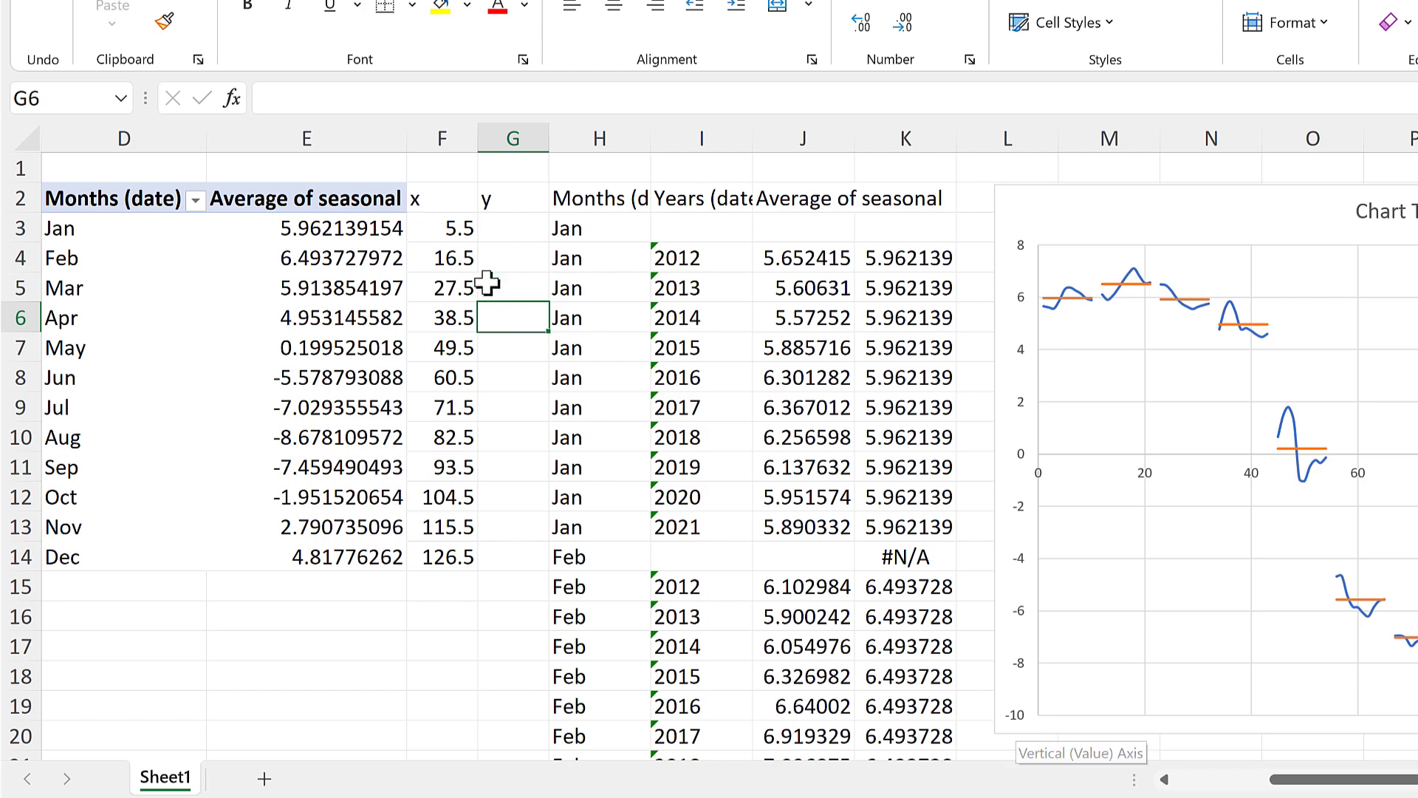
click(491, 228)
text(-10)
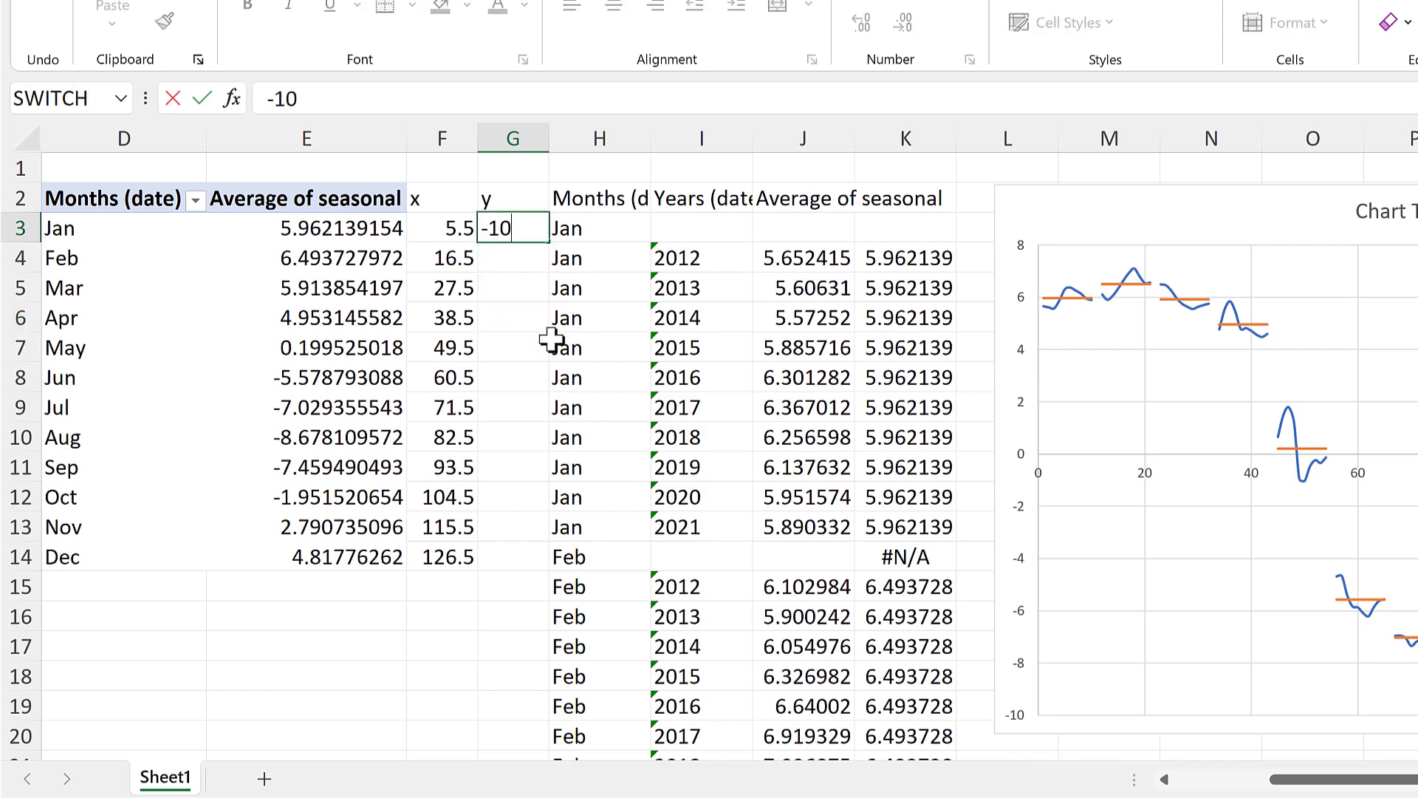
key(Return)
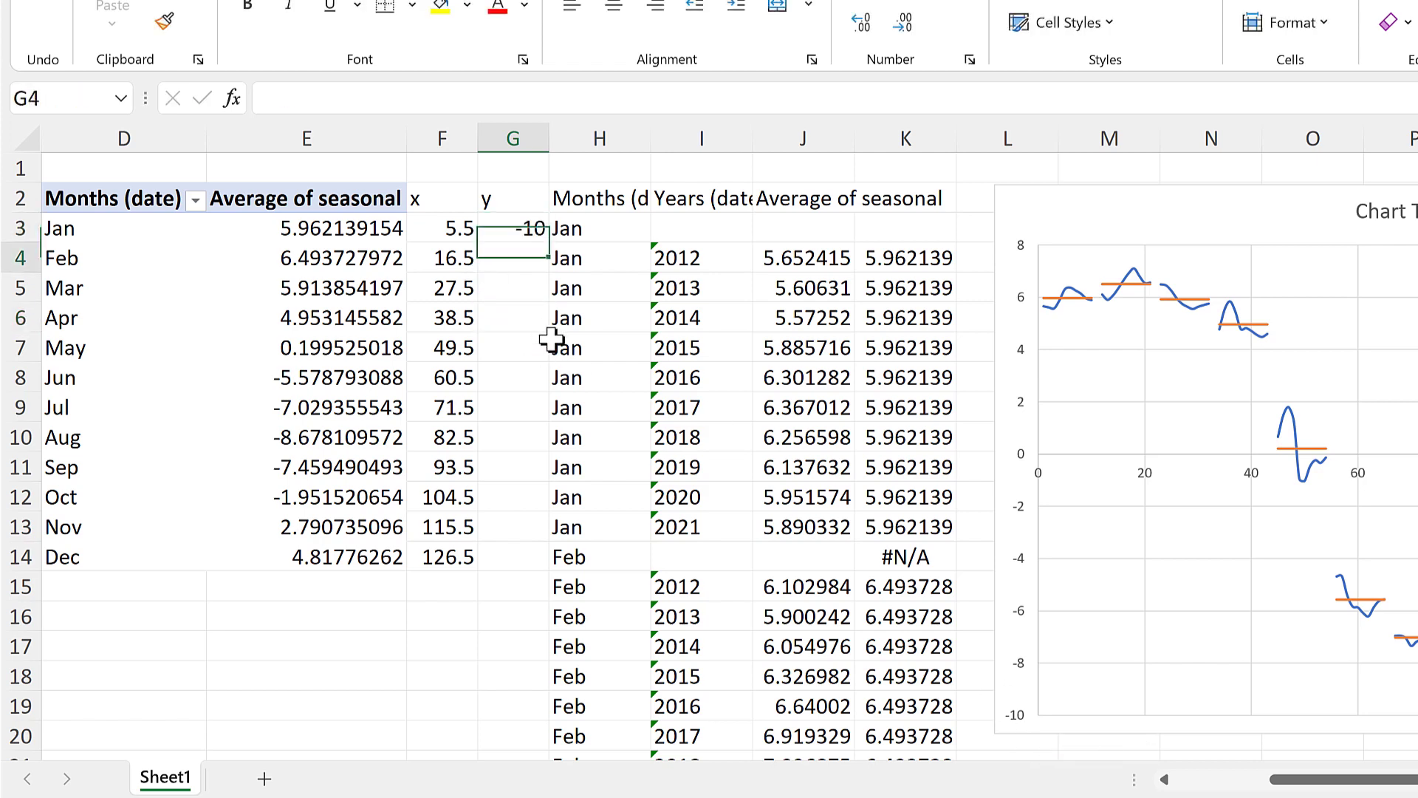
click(514, 232)
drag(547, 242, 495, 573)
Step: Add a chart series with x values F3:F14 and y values G3:G14 via Select Data
click(465, 622)
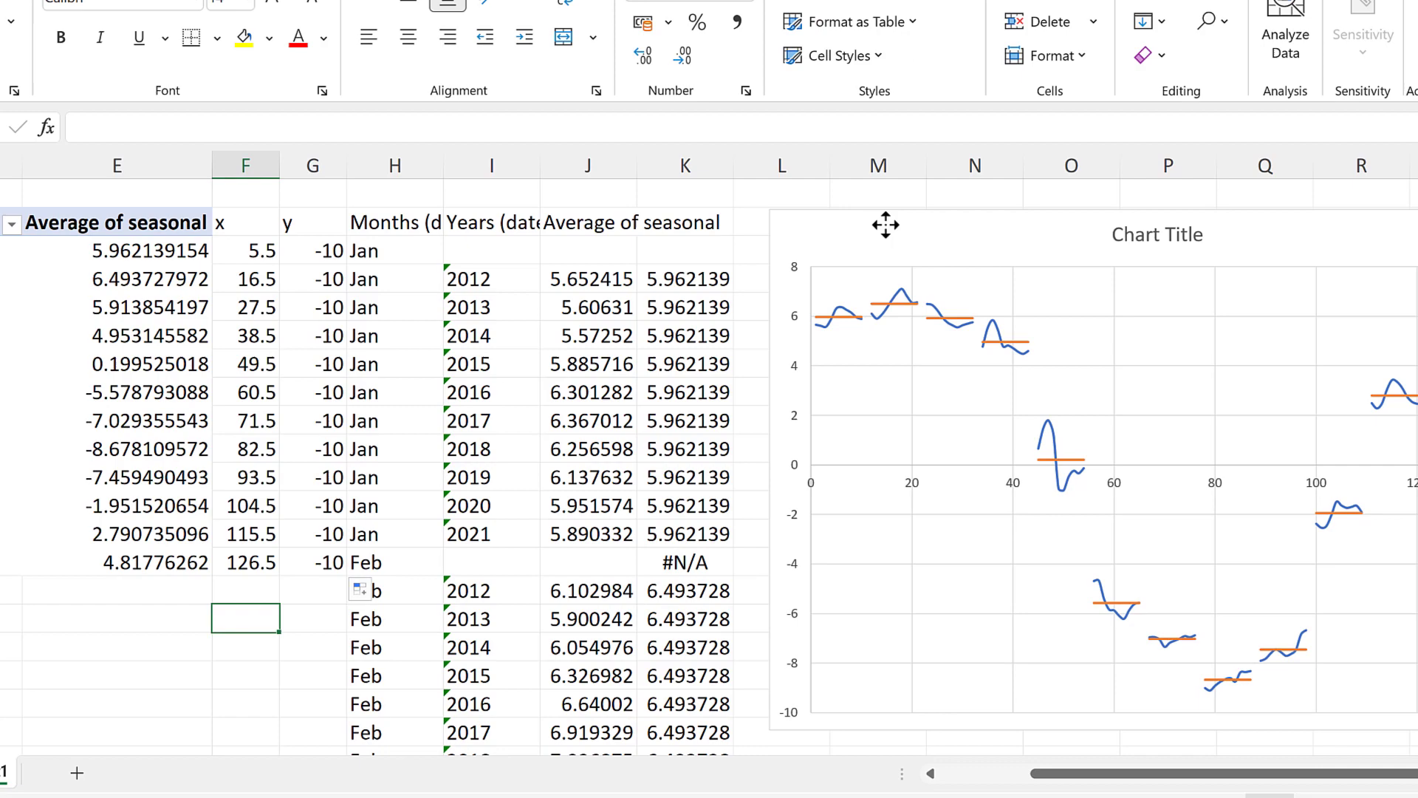
click(1117, 191)
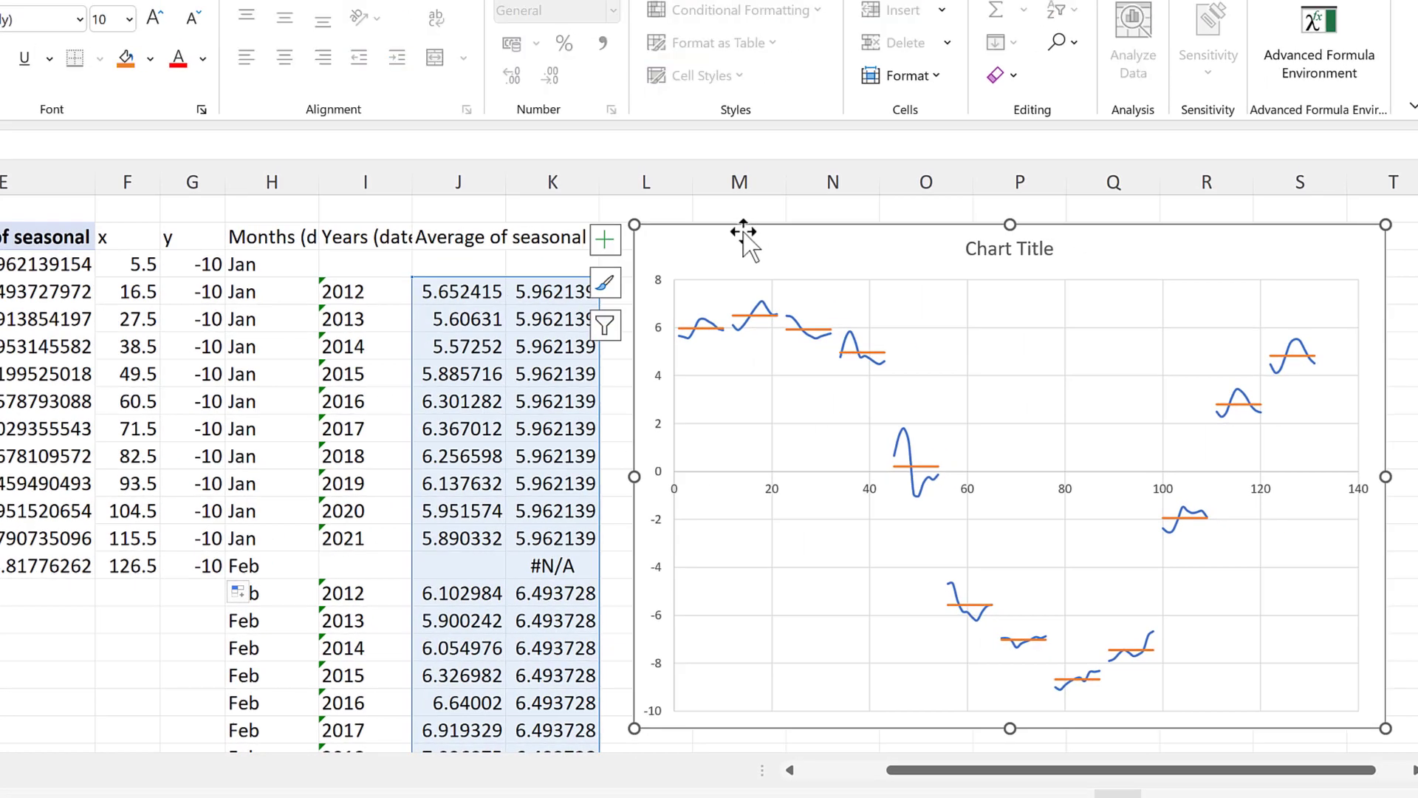
right_click(744, 234)
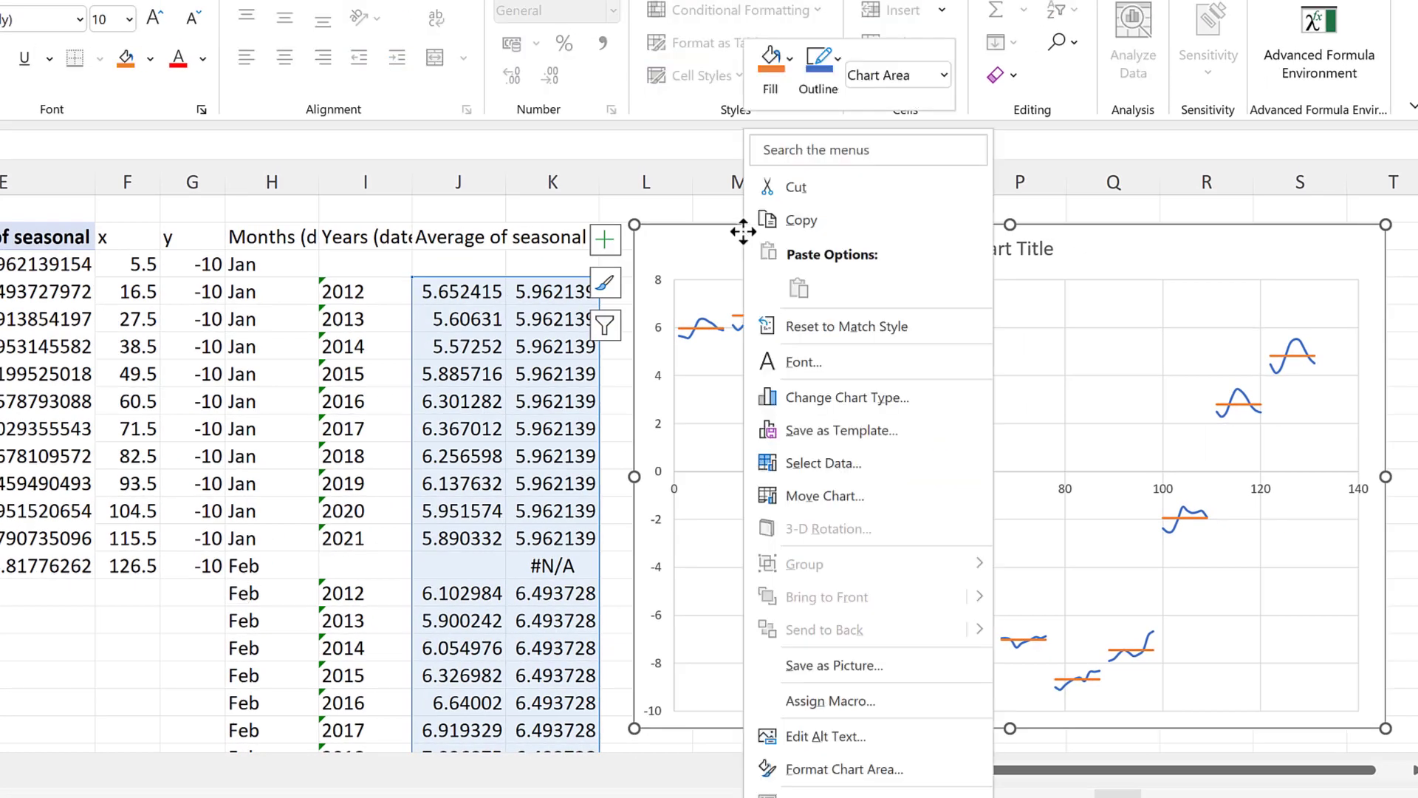
click(853, 453)
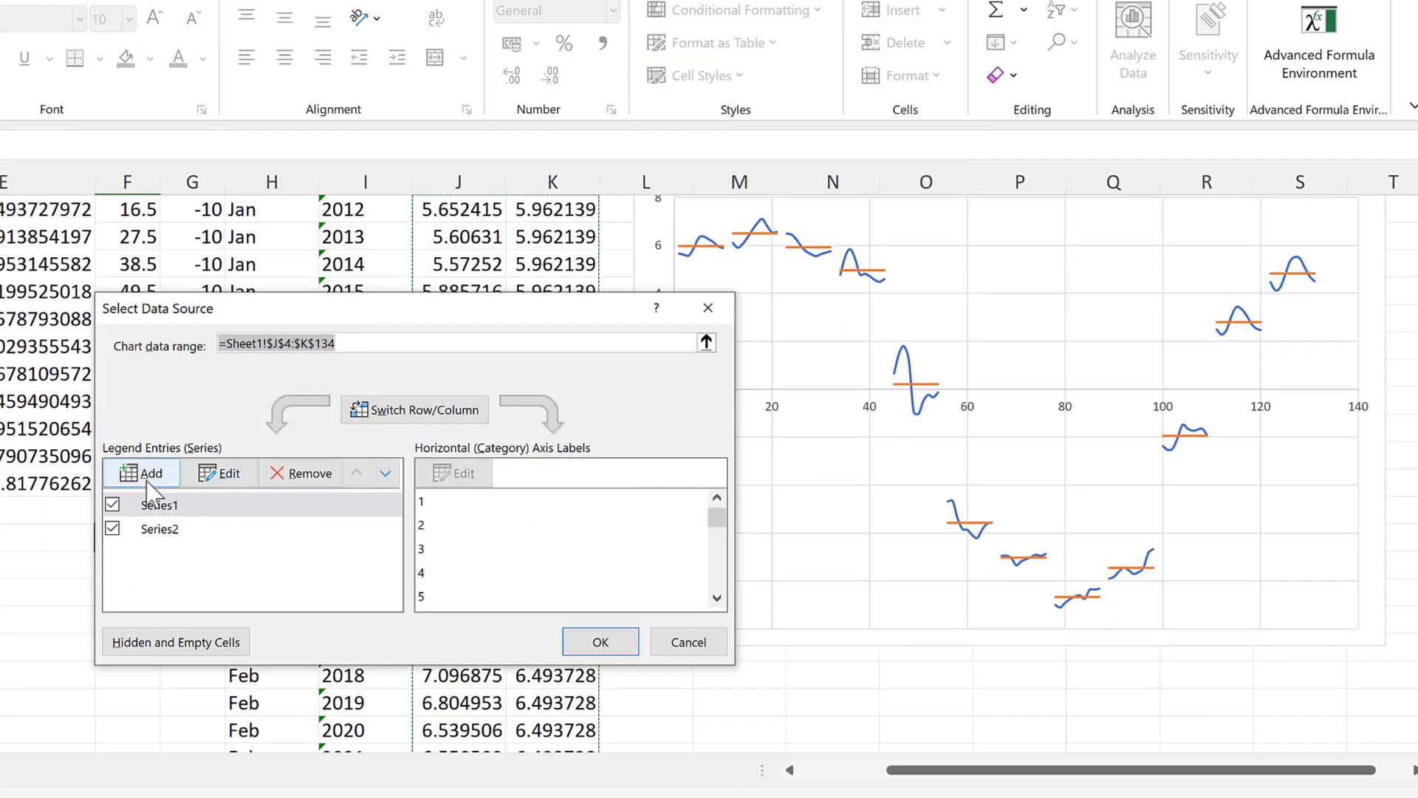
click(145, 476)
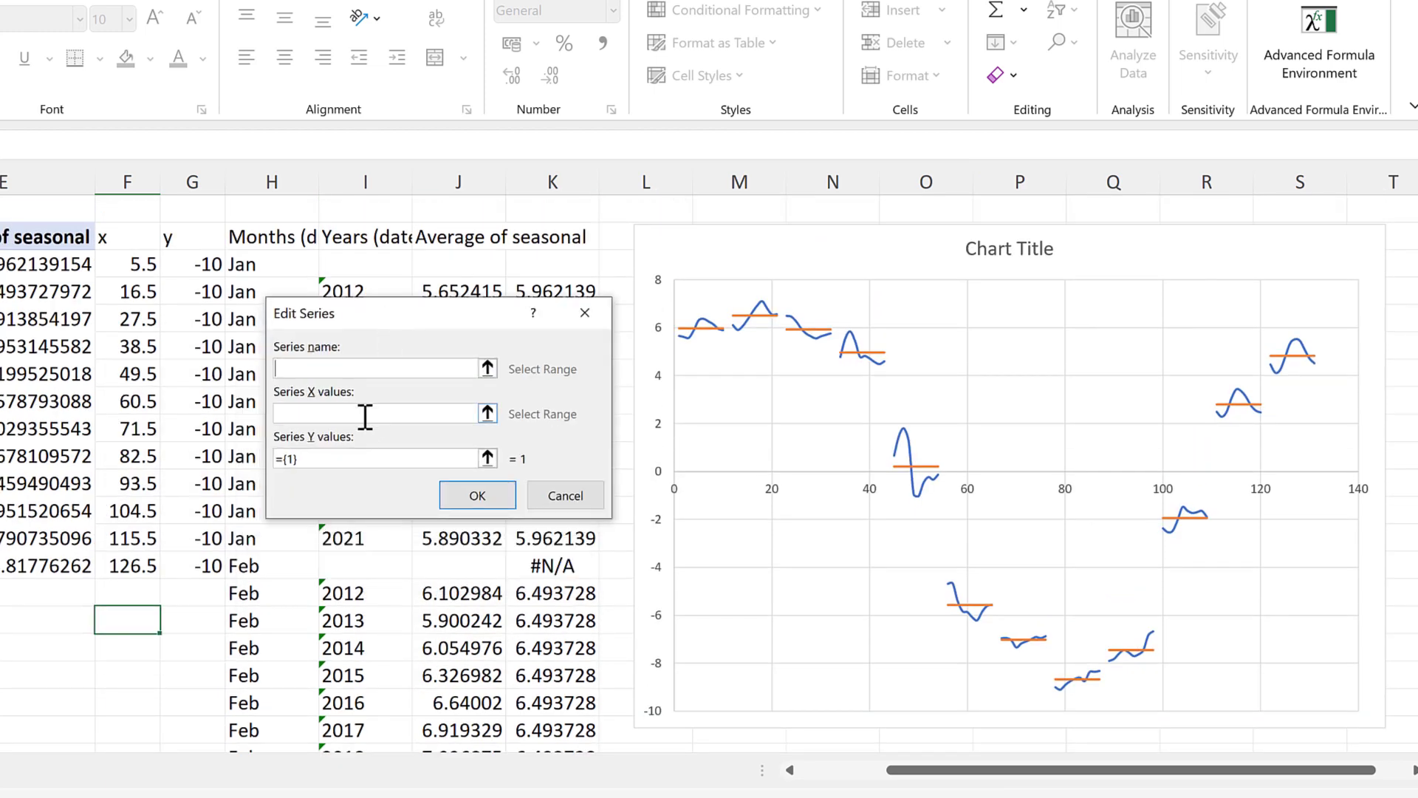
drag(134, 268, 114, 565)
click(340, 460)
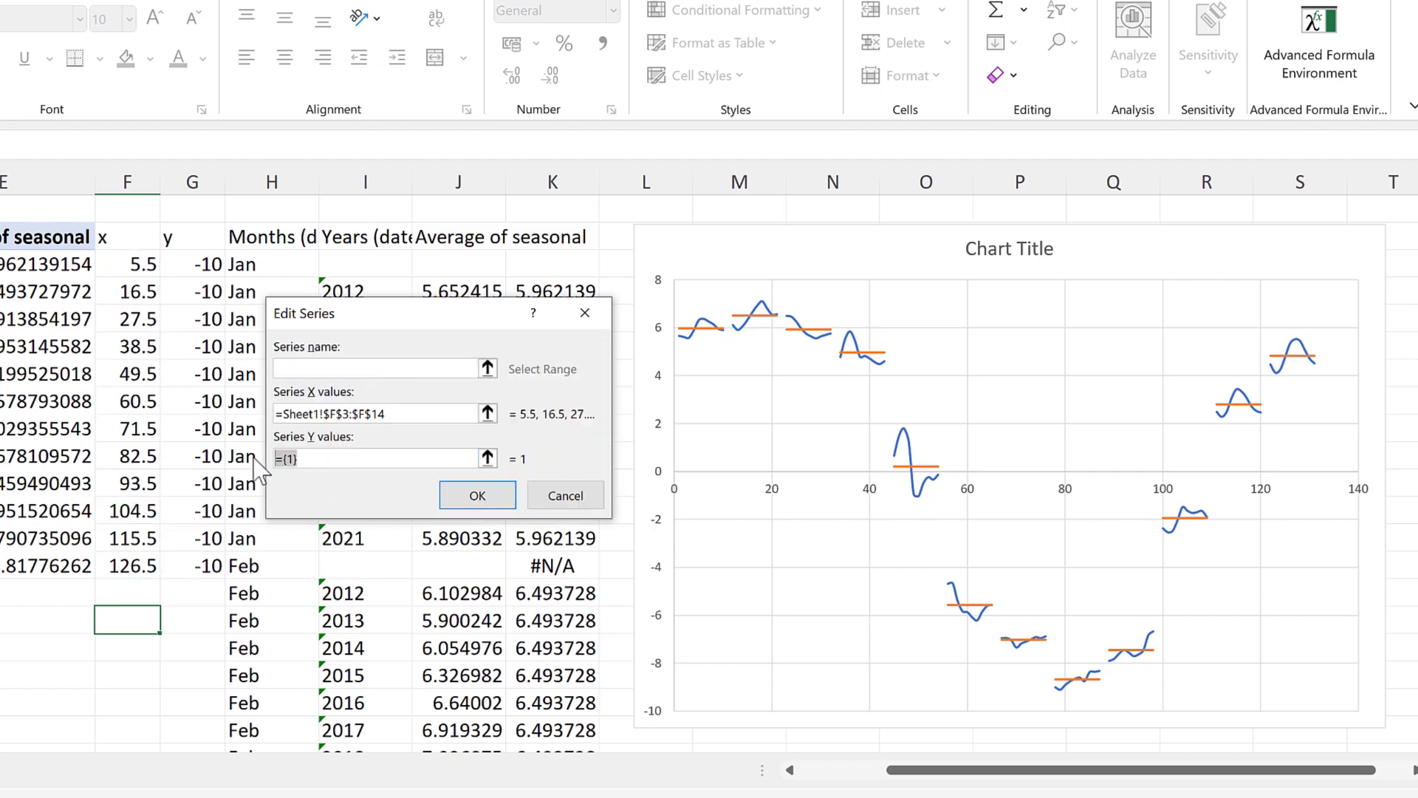
drag(191, 264, 191, 563)
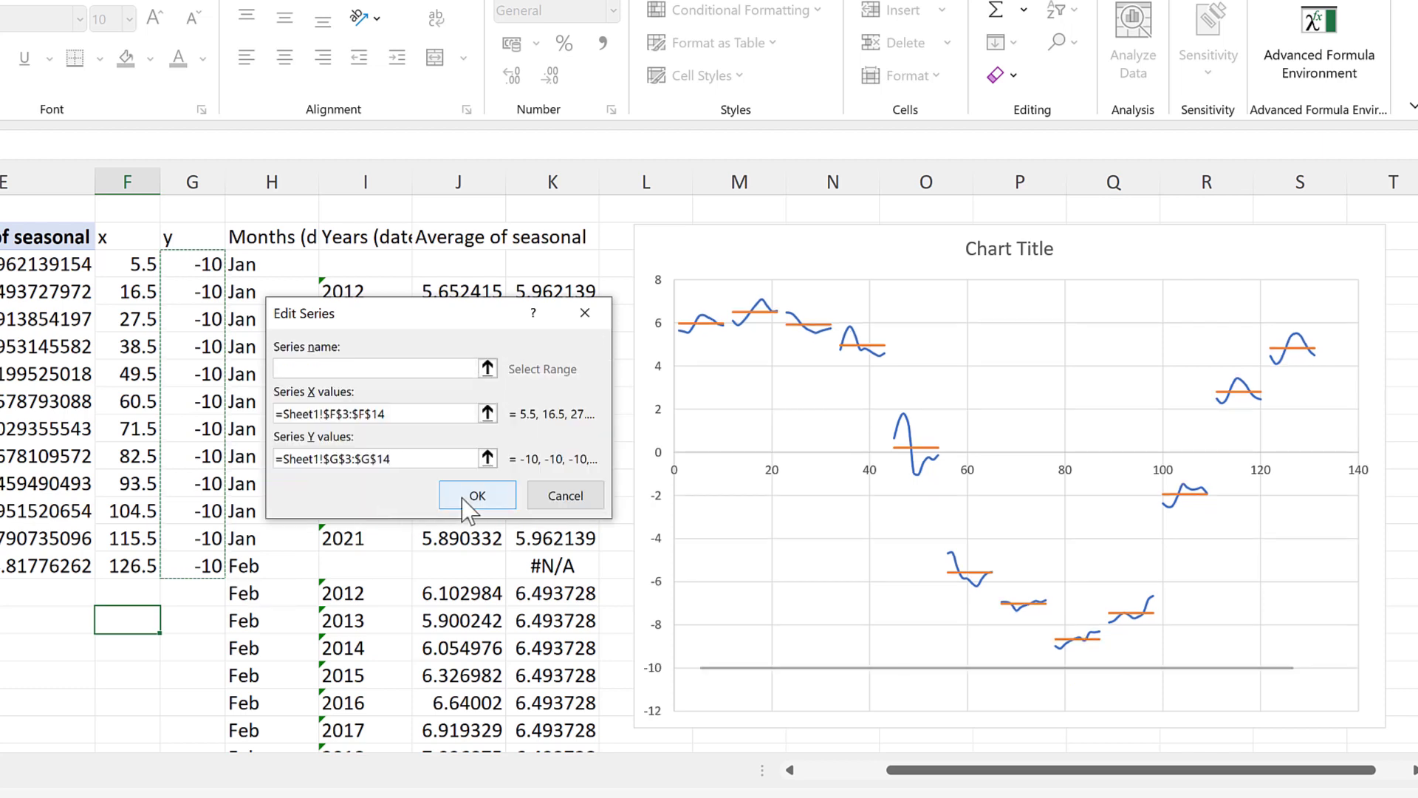
click(462, 498)
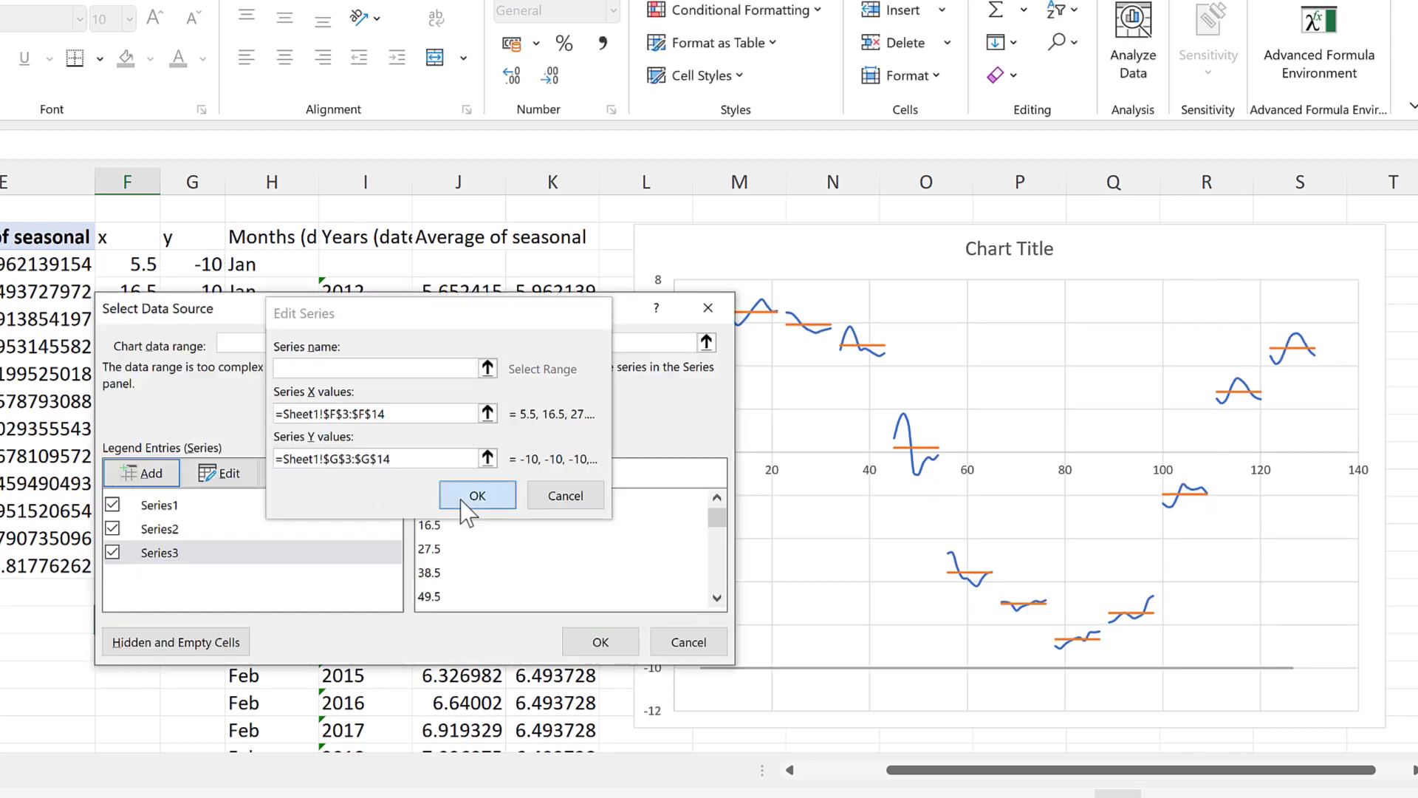
click(568, 641)
Step: Move the chart left so it sits beside the data columns
click(490, 326)
click(739, 230)
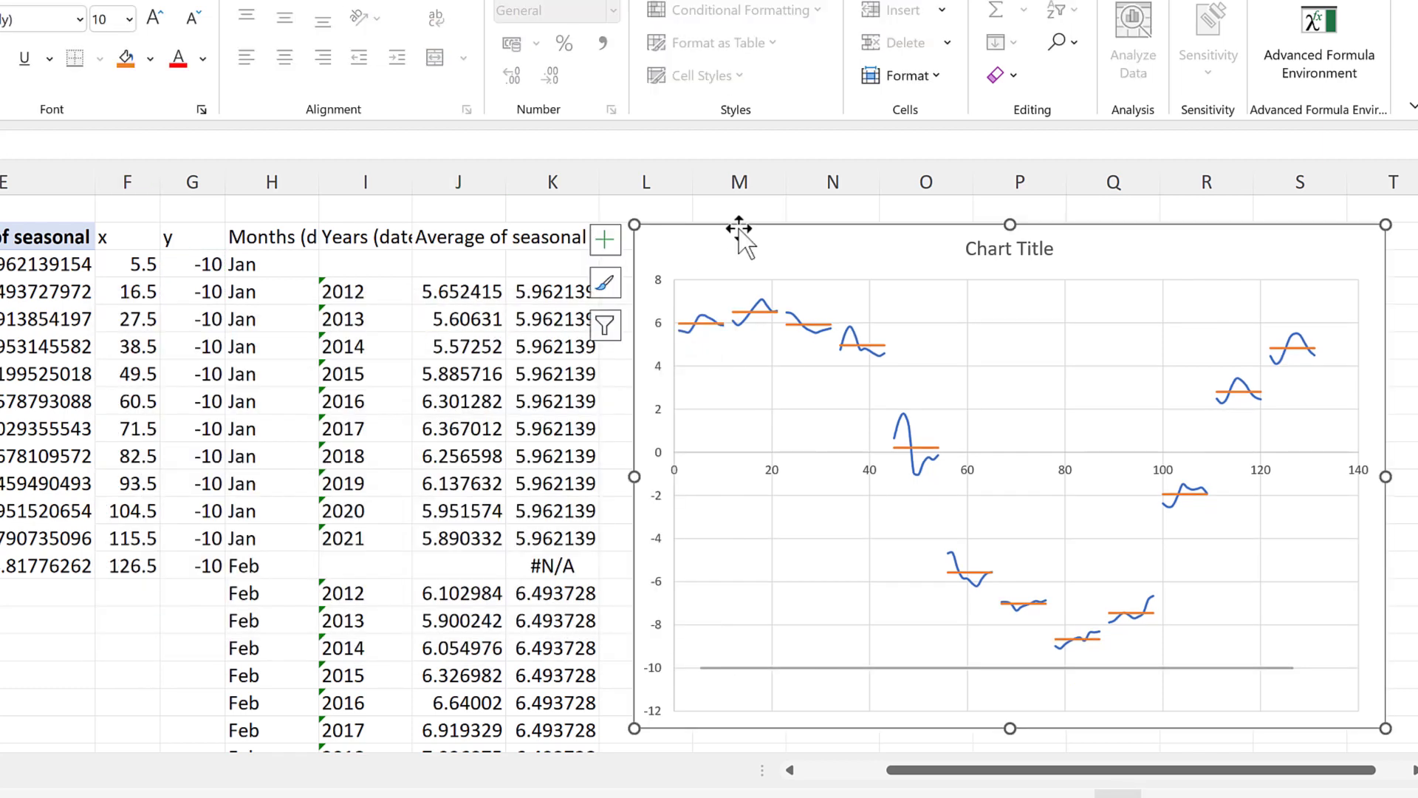
drag(738, 230, 345, 225)
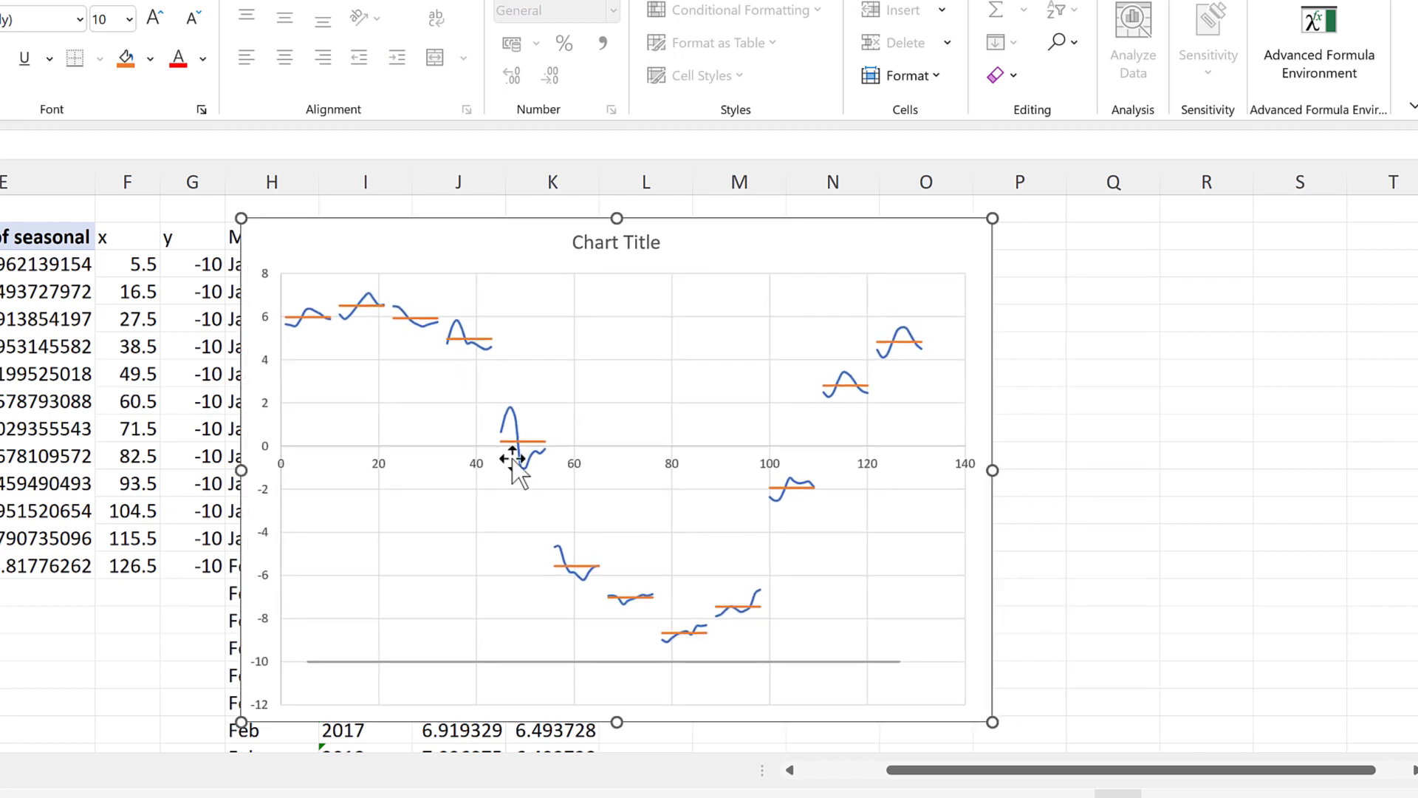
Step: Turn on data labels for the flat -10 helper series
click(490, 664)
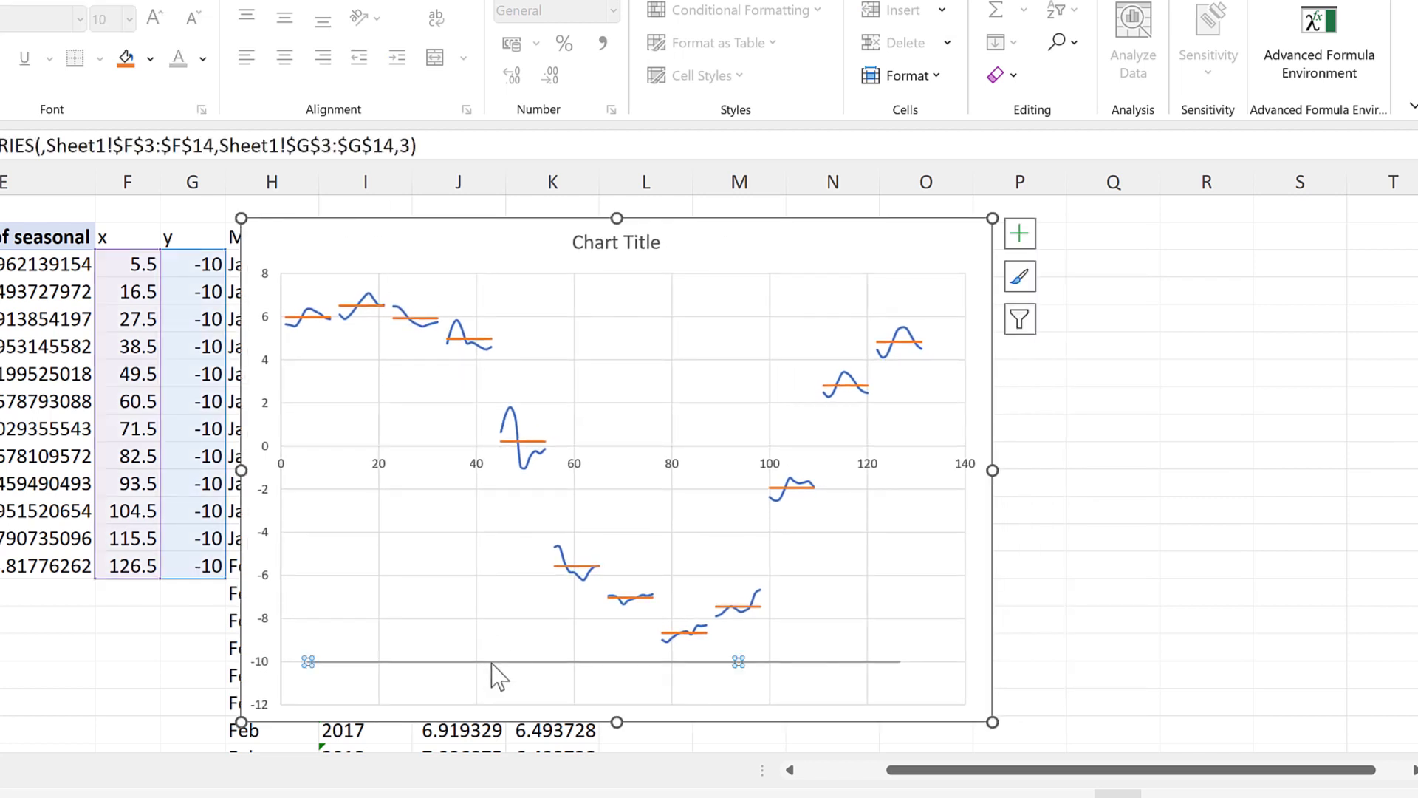
click(1020, 234)
click(1062, 370)
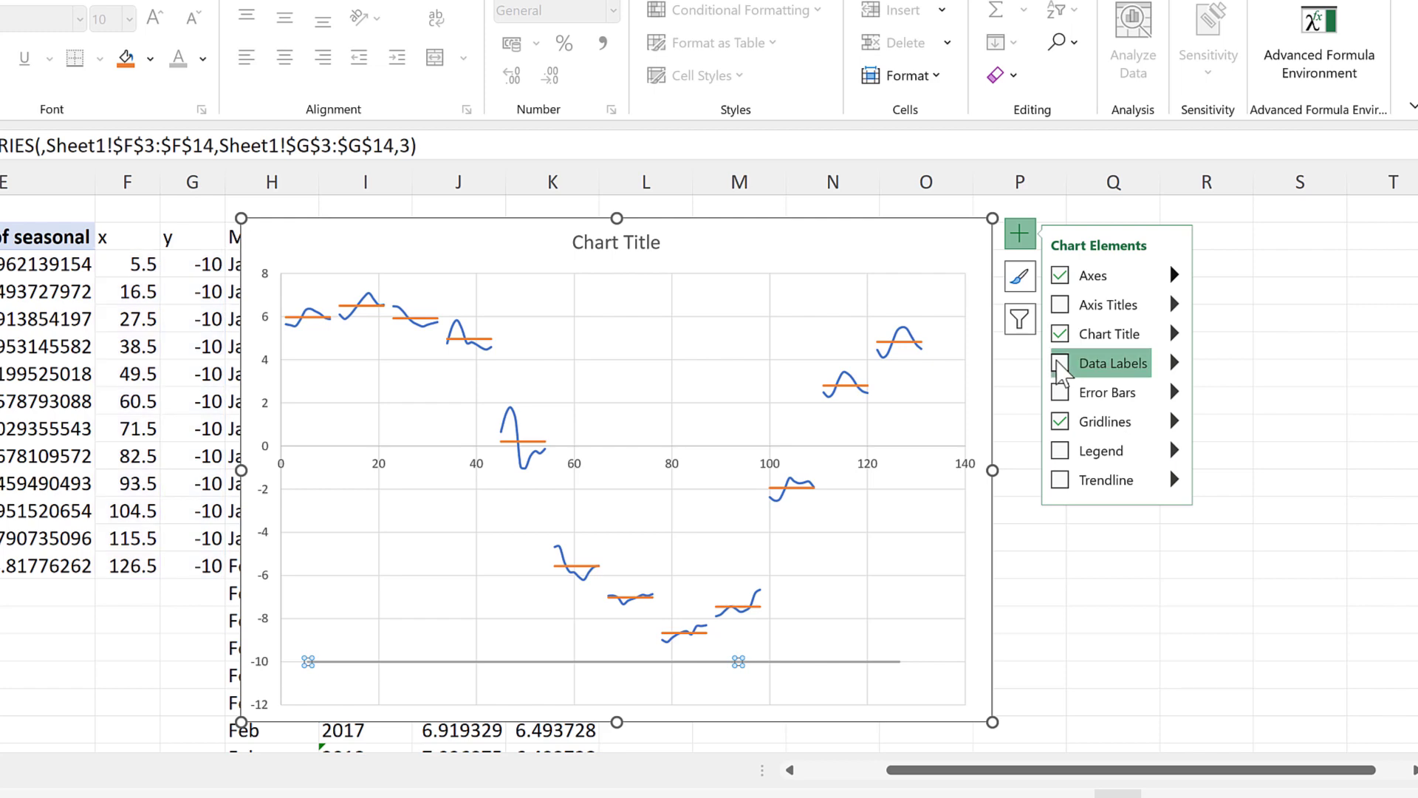
click(1070, 627)
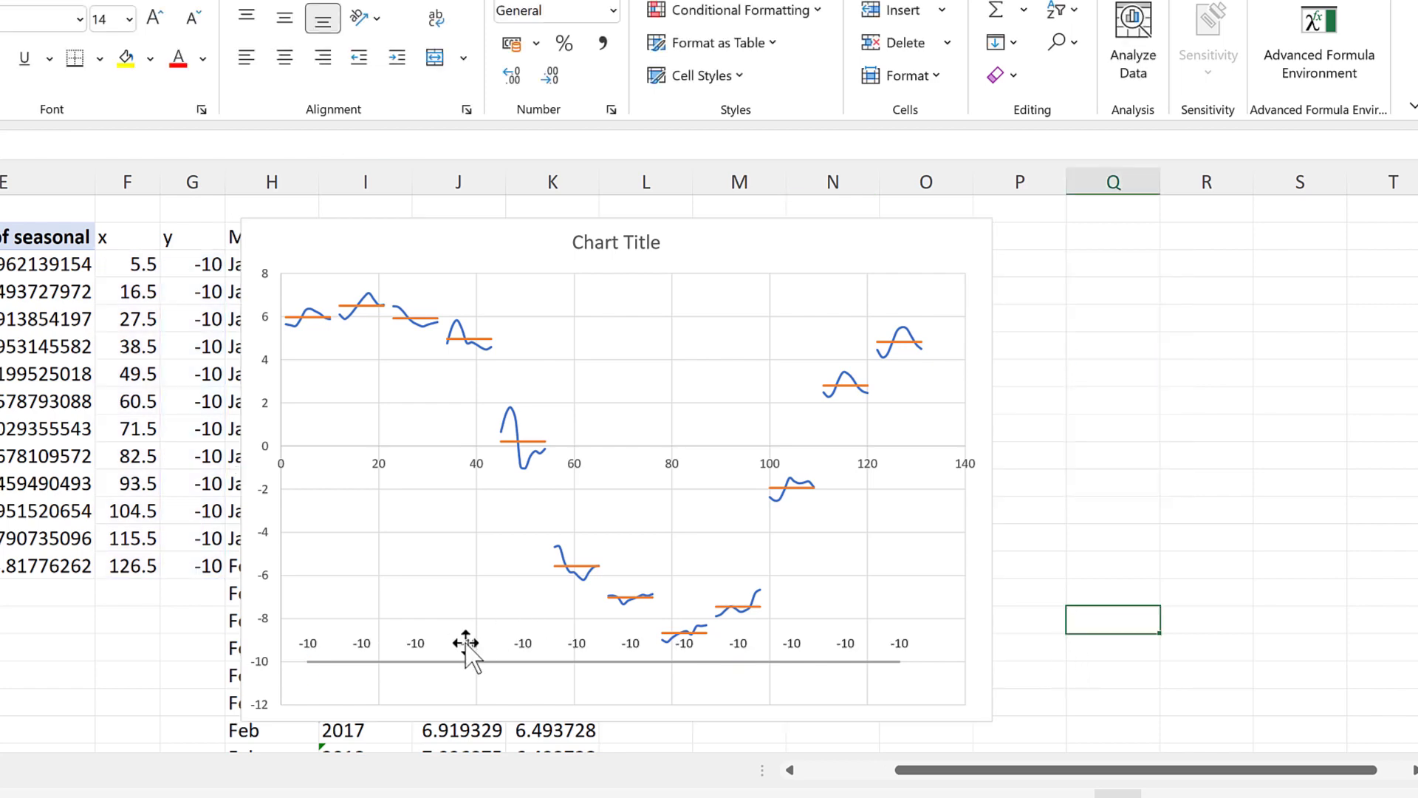
Step: Make the helper labels show month names from D3:D14 instead of the Y value
click(465, 642)
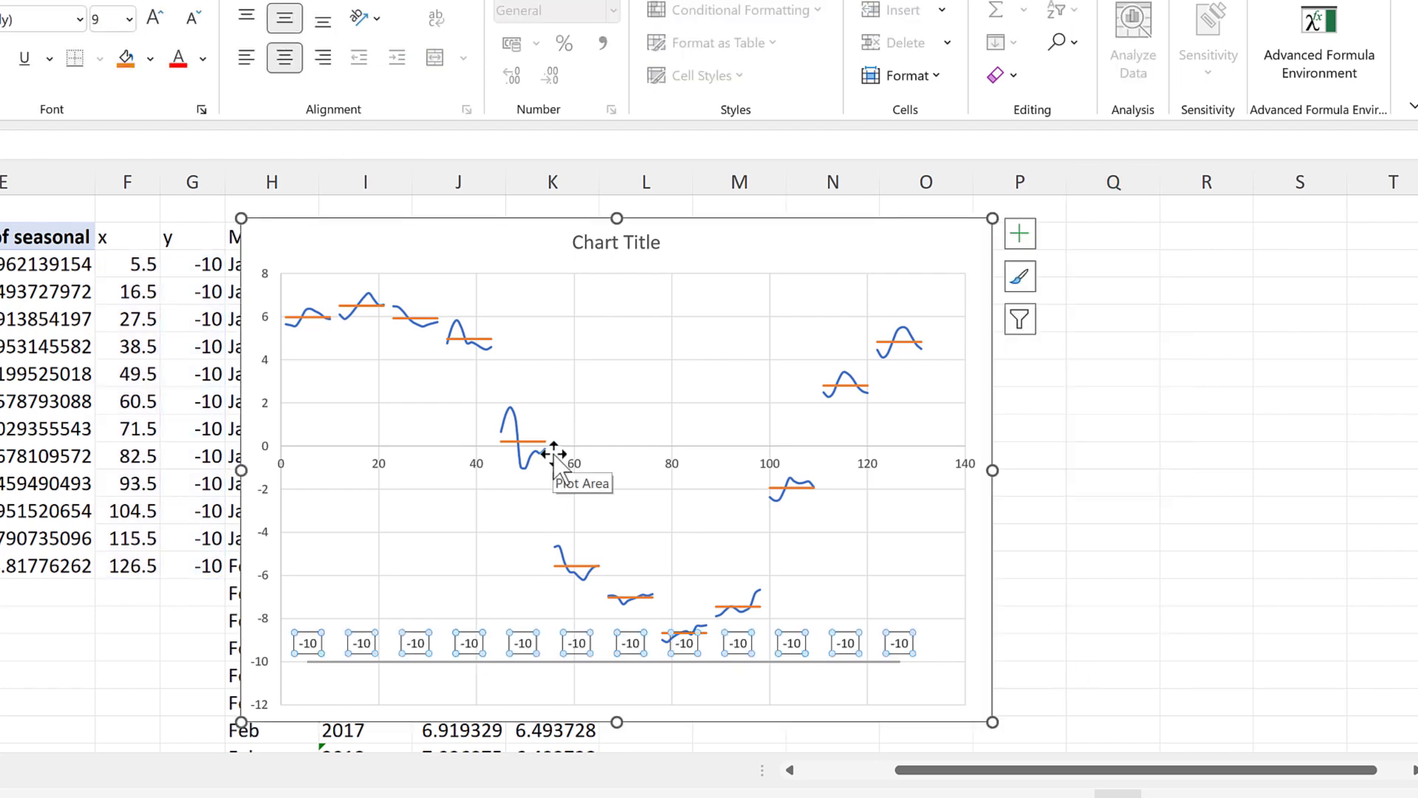
key(ctrl+1)
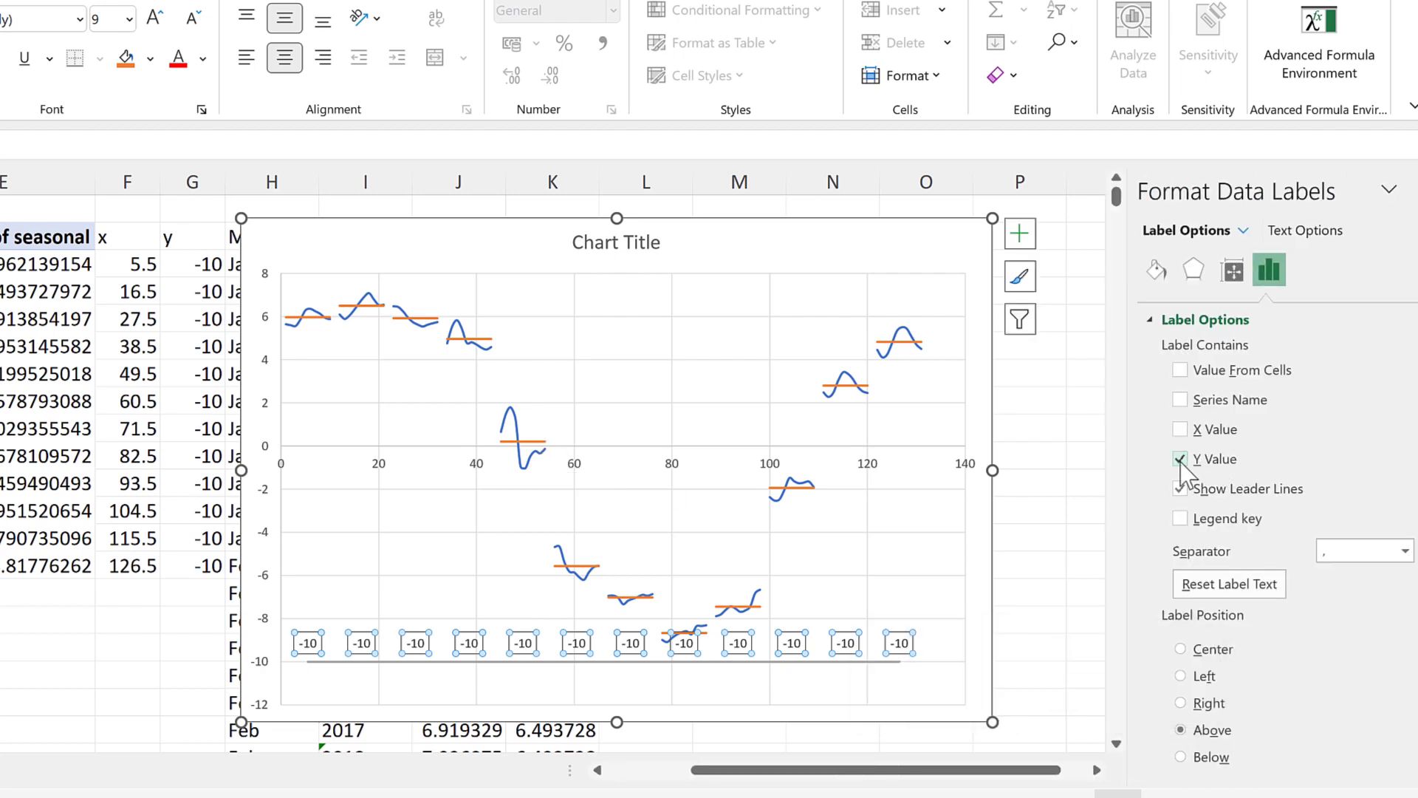
click(1180, 459)
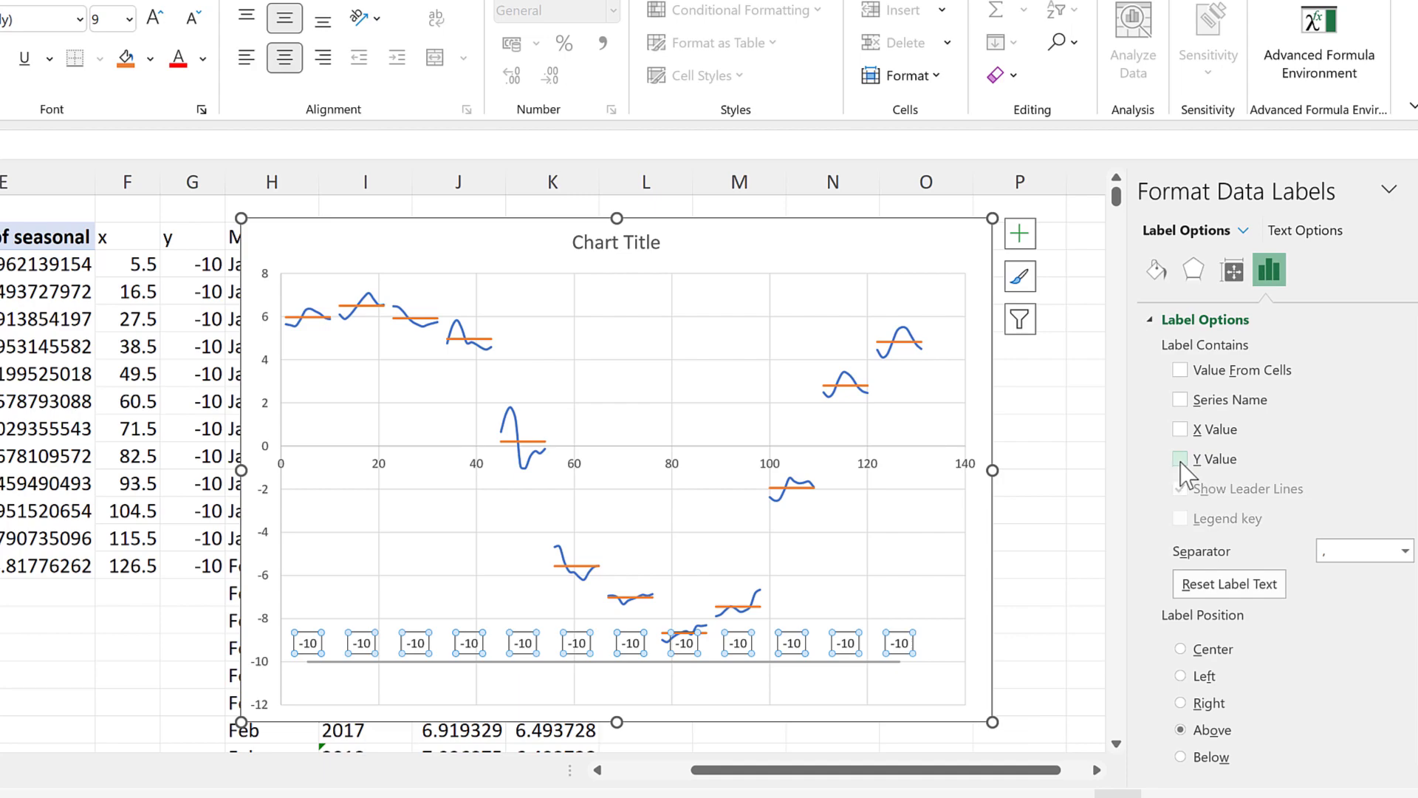
click(1180, 370)
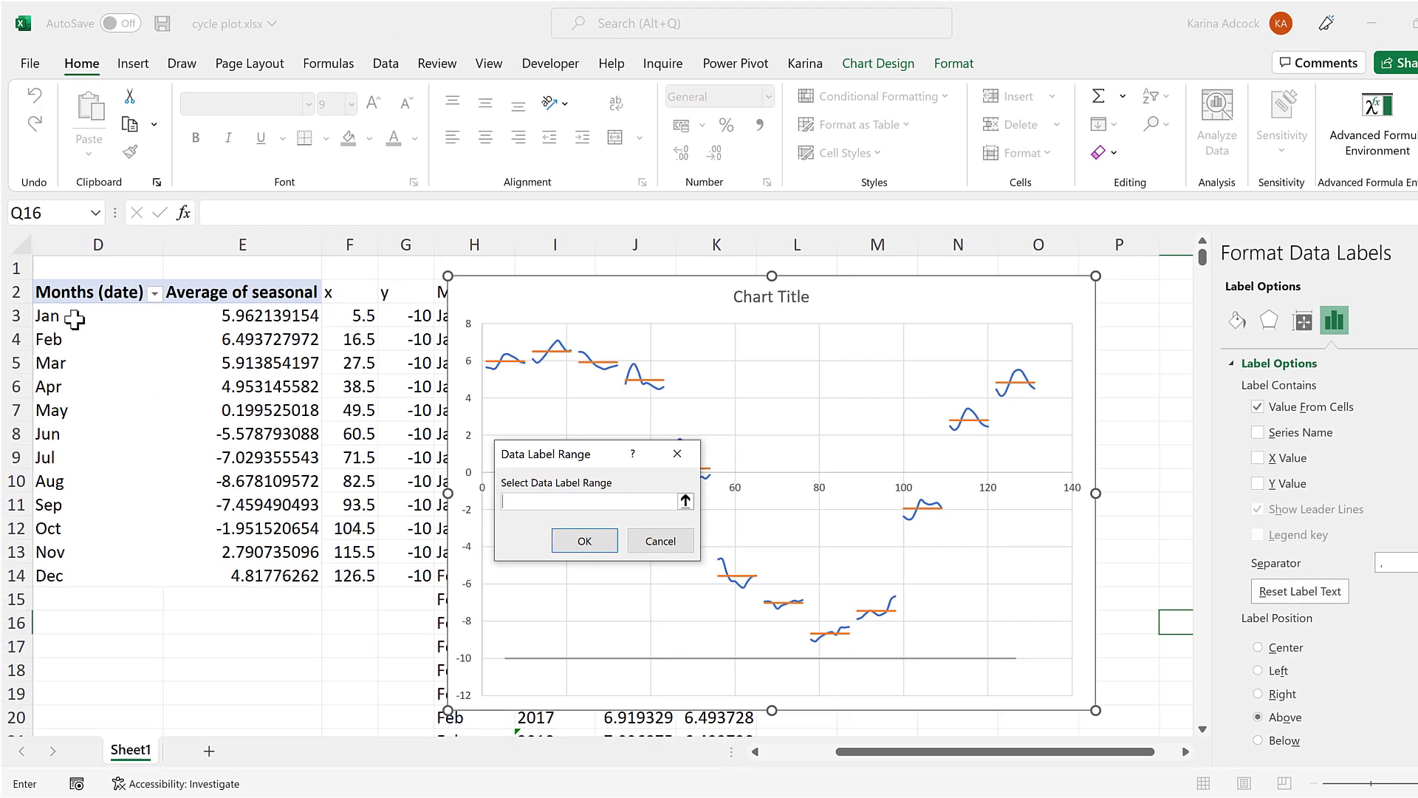
drag(74, 319, 57, 576)
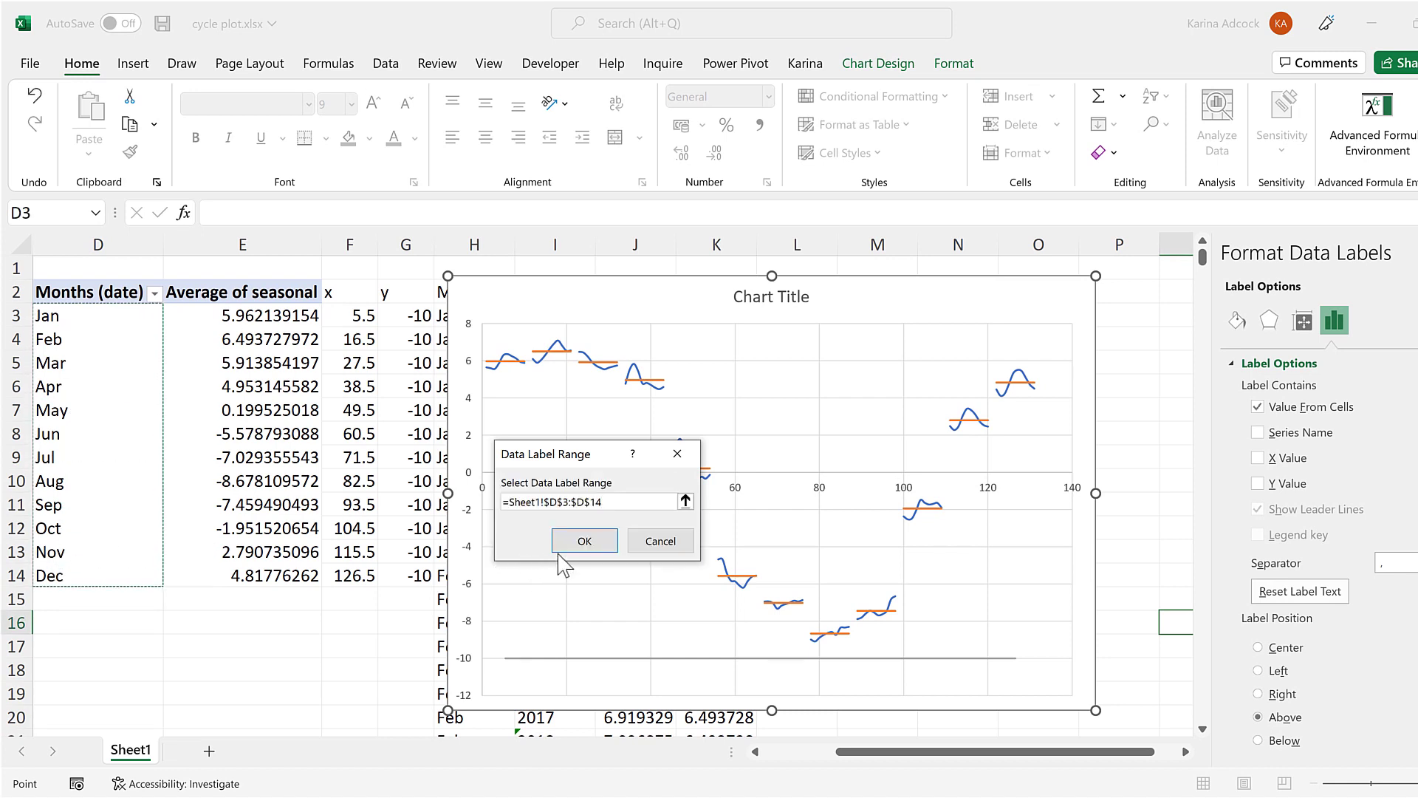
click(582, 542)
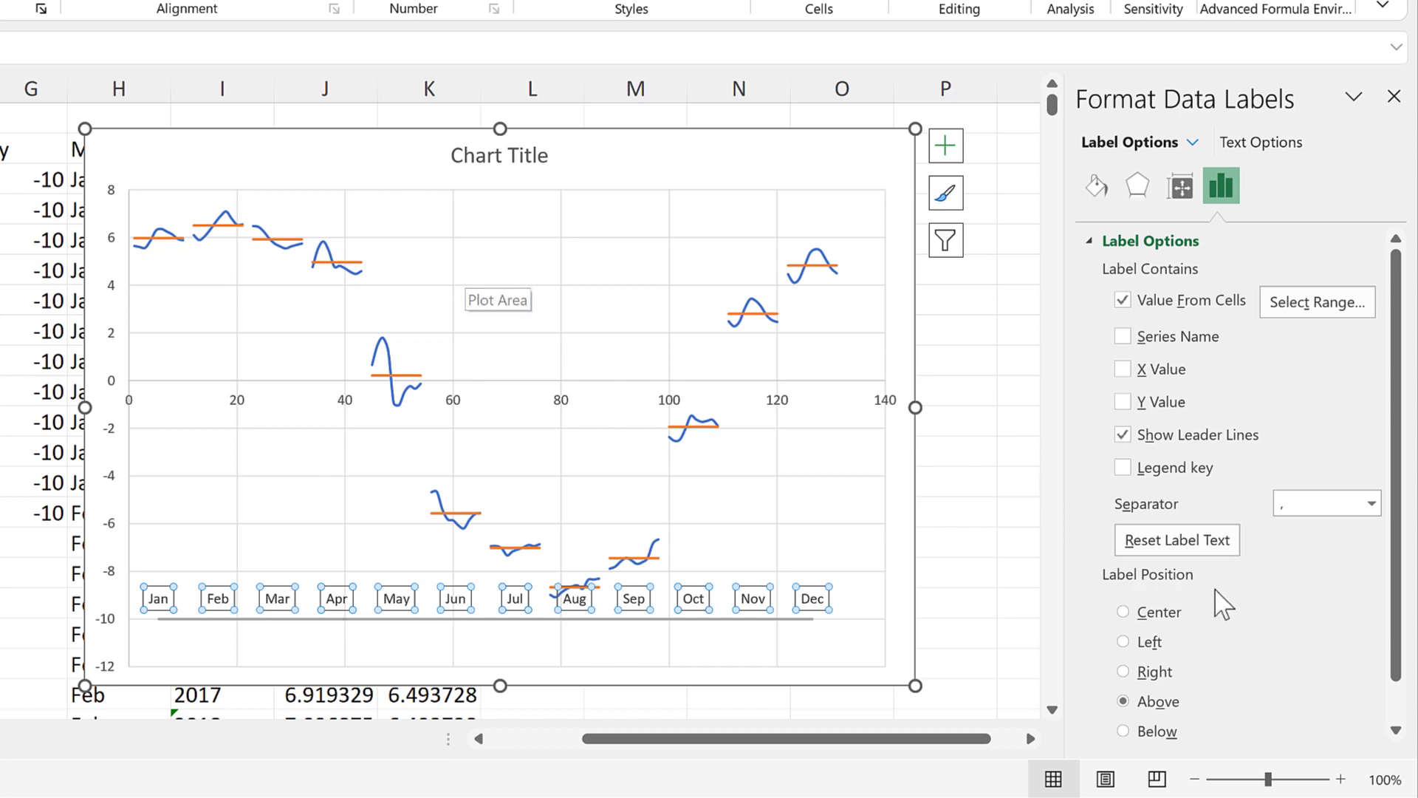
Step: Place the month labels below the helper series and set its line to No line
scroll(1212, 631, down, 1)
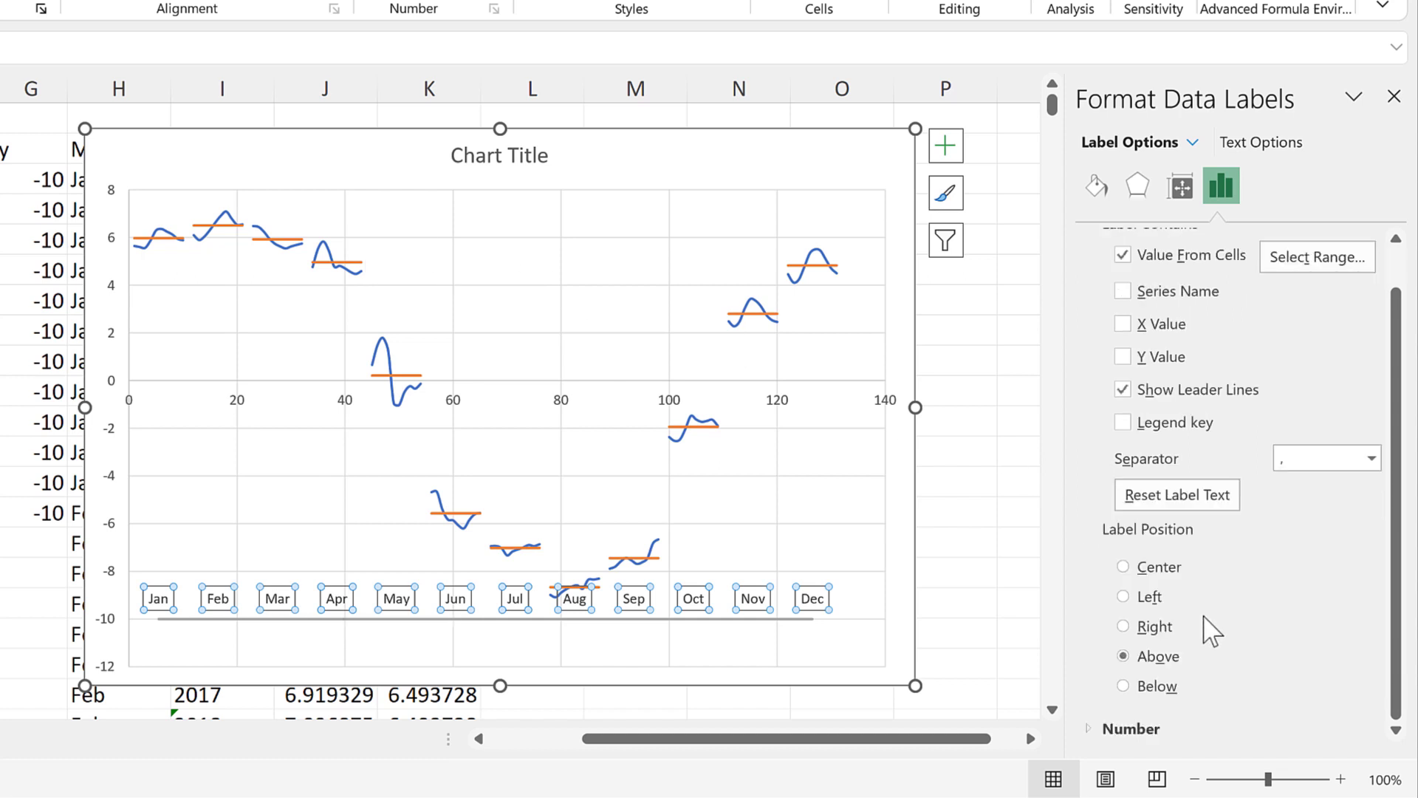
click(1154, 685)
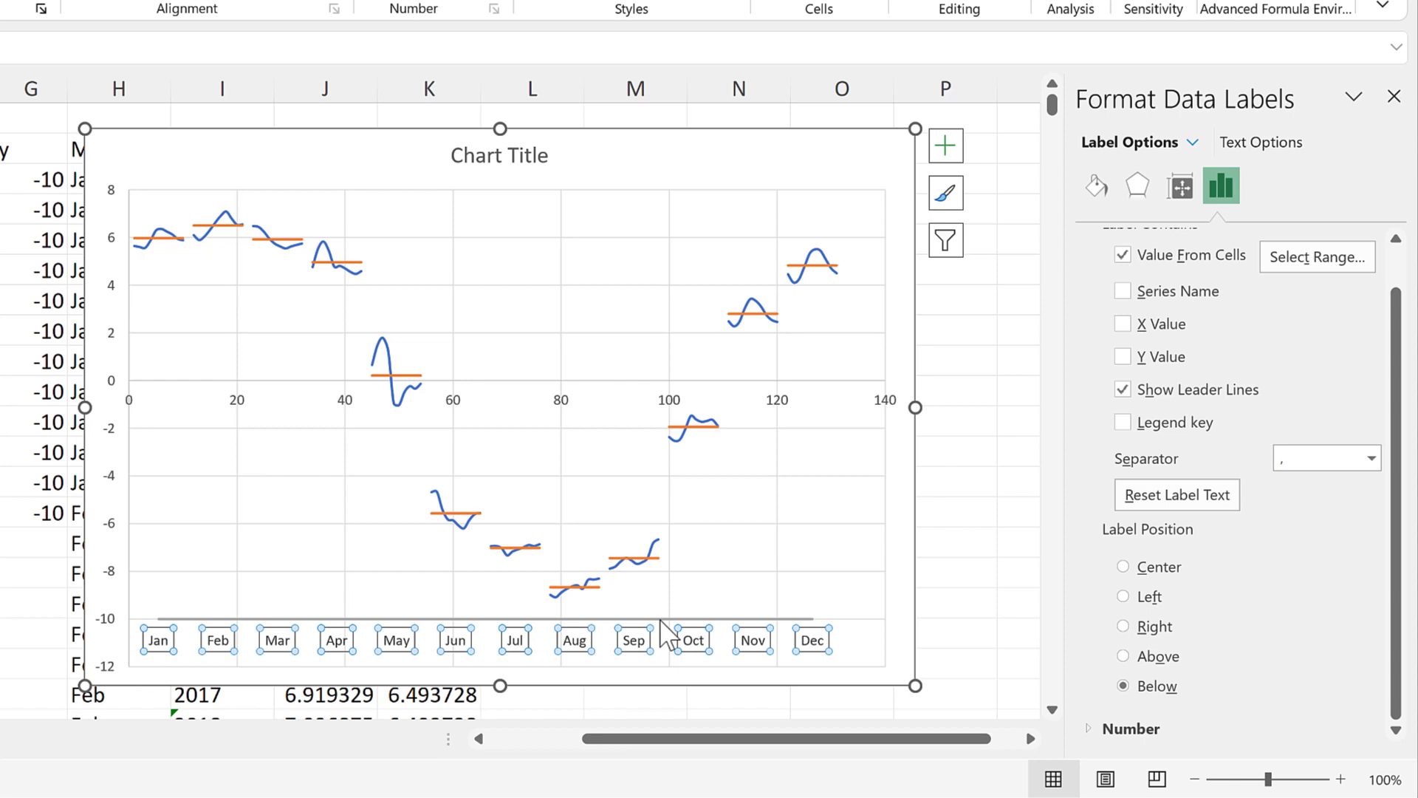
click(661, 620)
click(1097, 189)
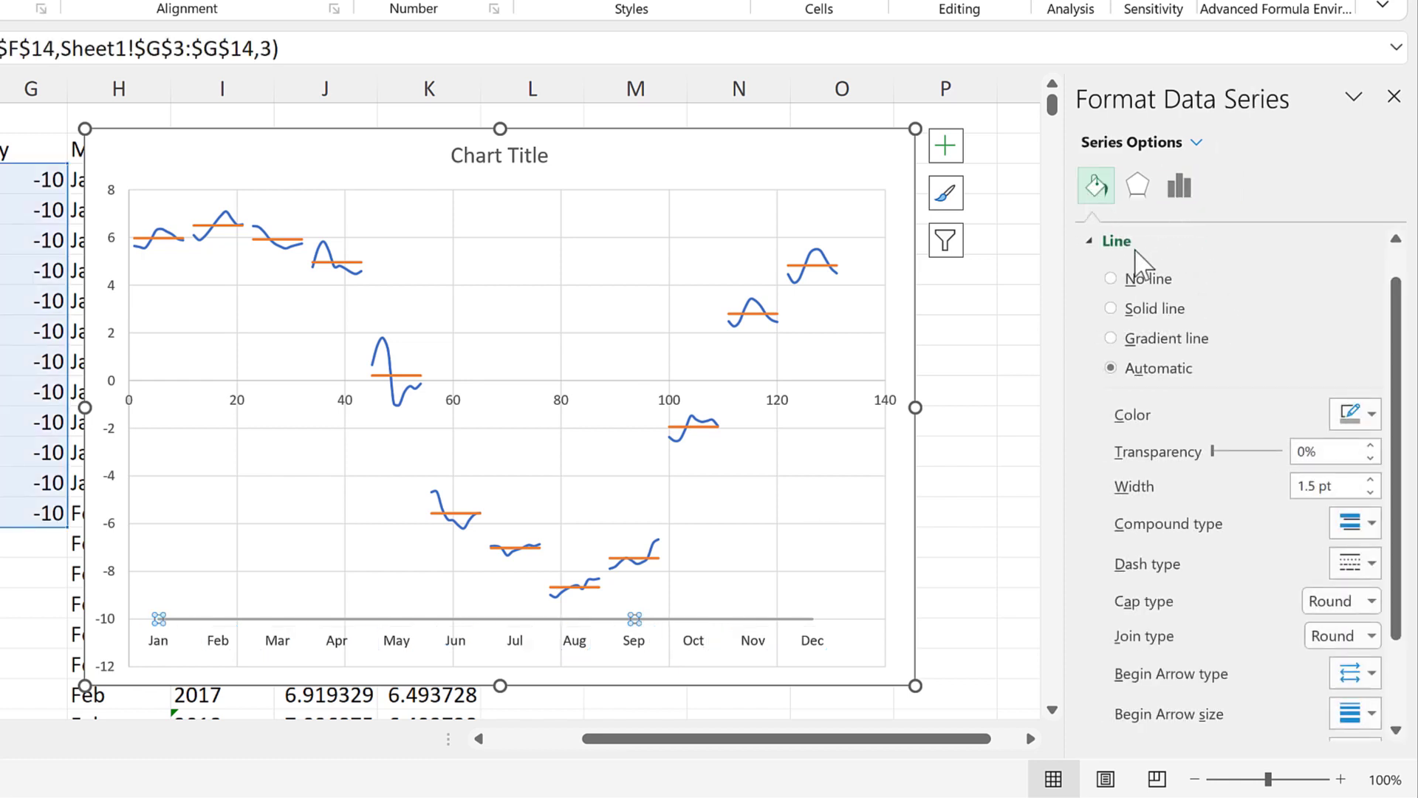
click(1149, 281)
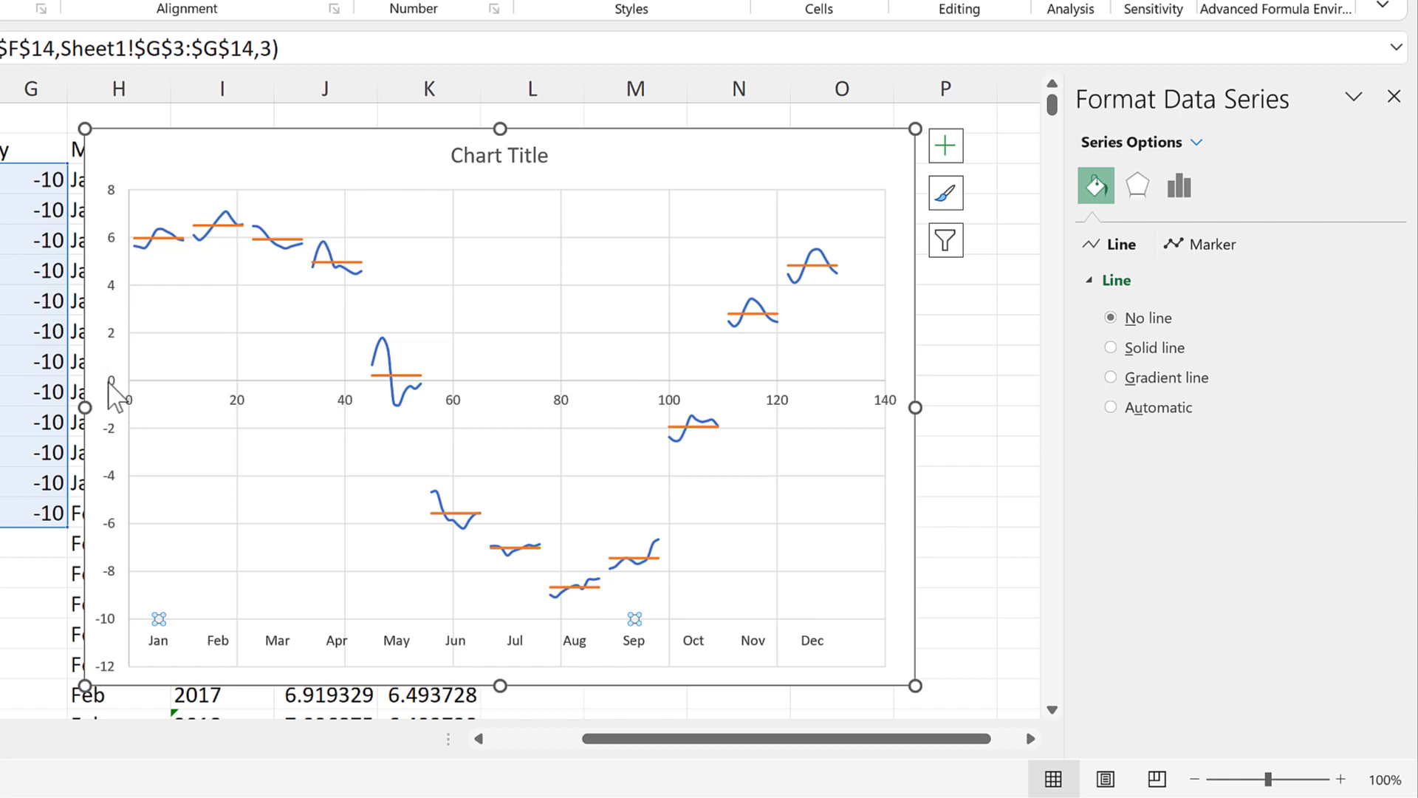
Step: Set the vertical axis minimum bound to -10
click(111, 217)
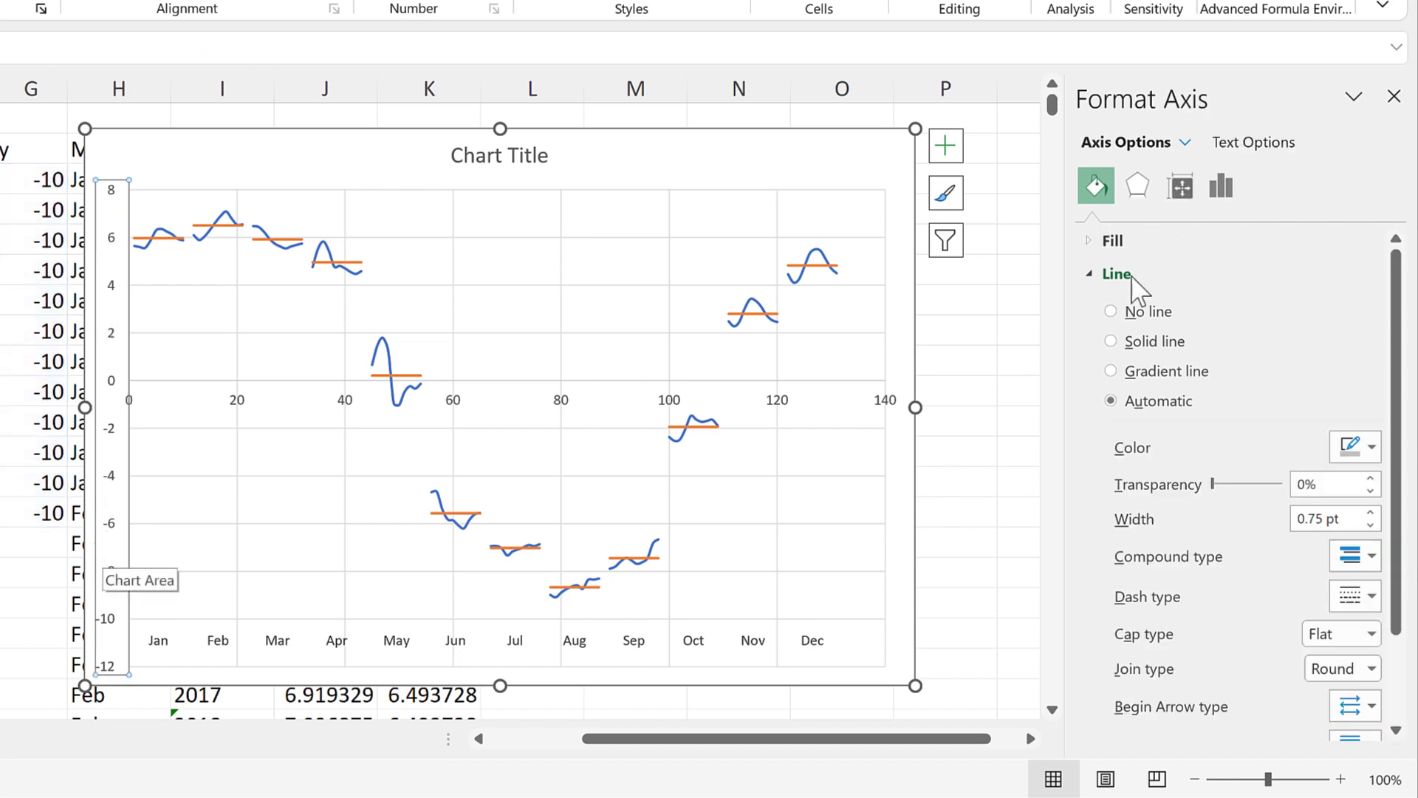
click(1221, 186)
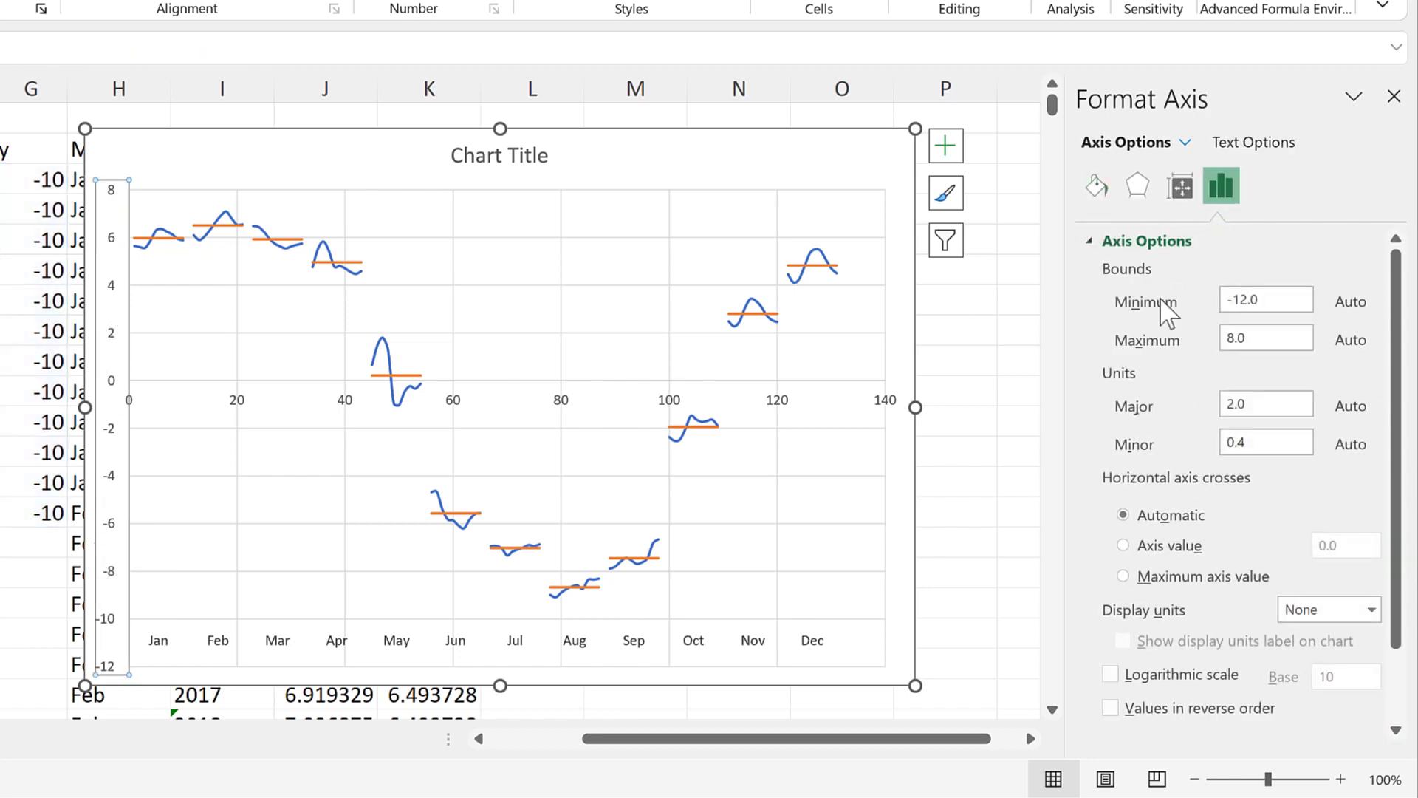
click(1243, 306)
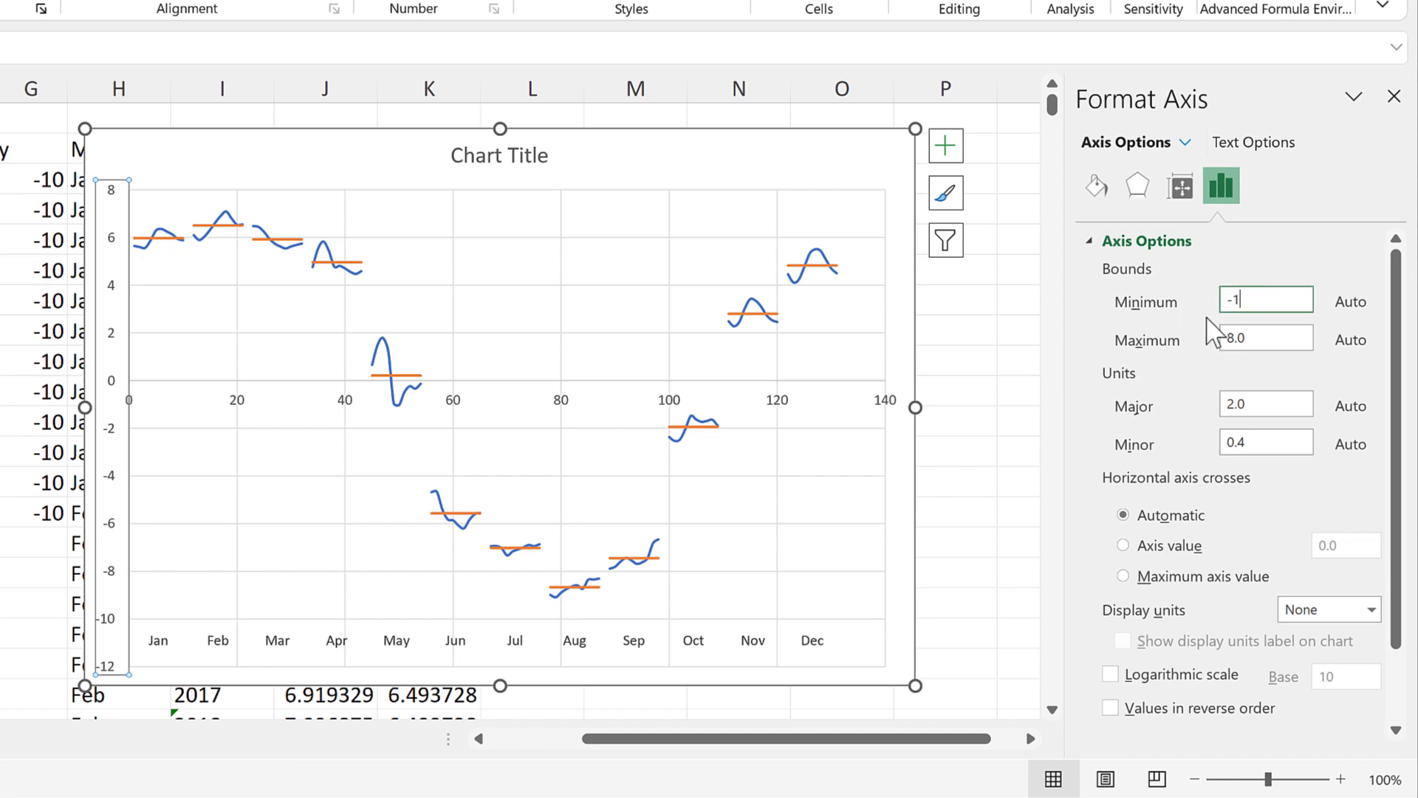
key(Return)
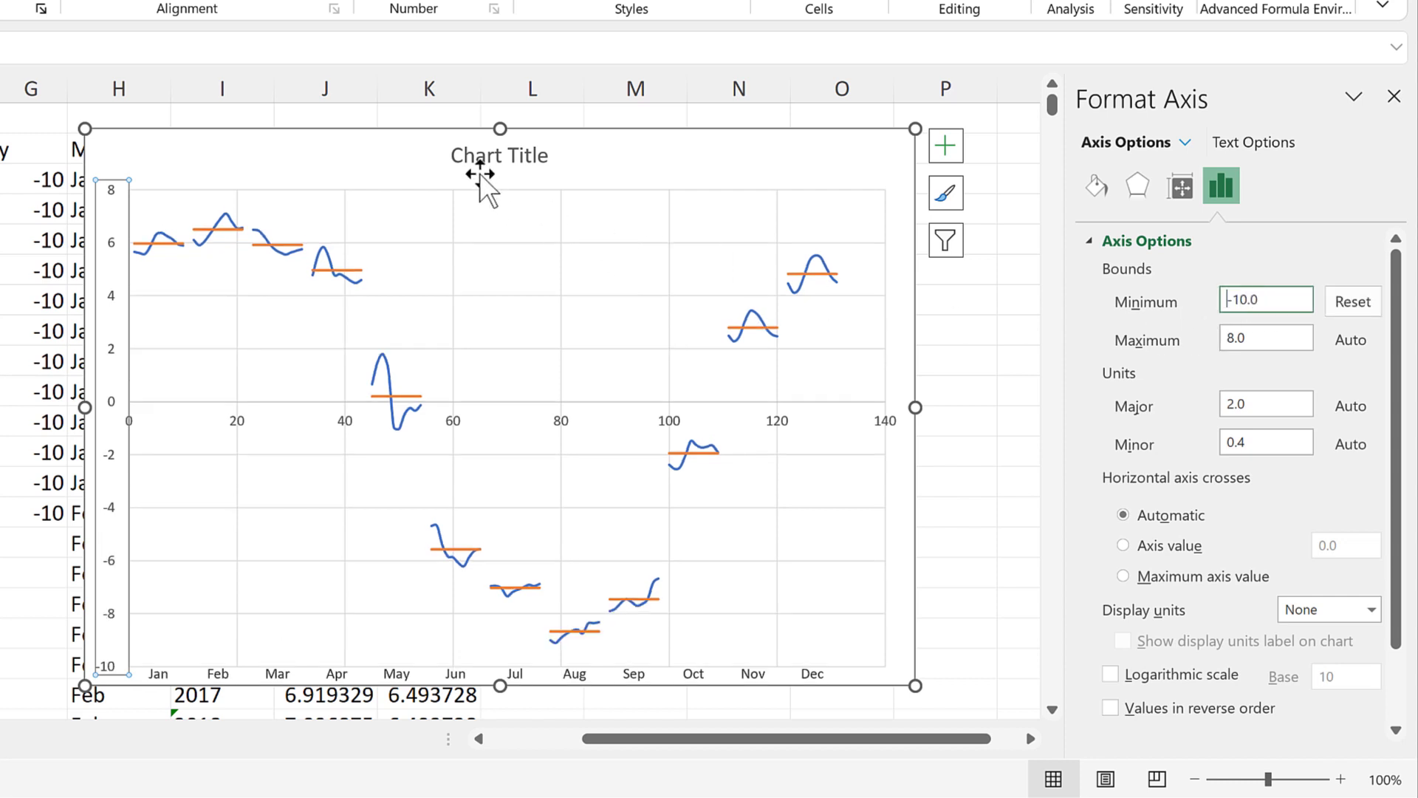
Step: Delete the chart title and raise the plot area's bottom edge slightly
click(480, 158)
key(Delete)
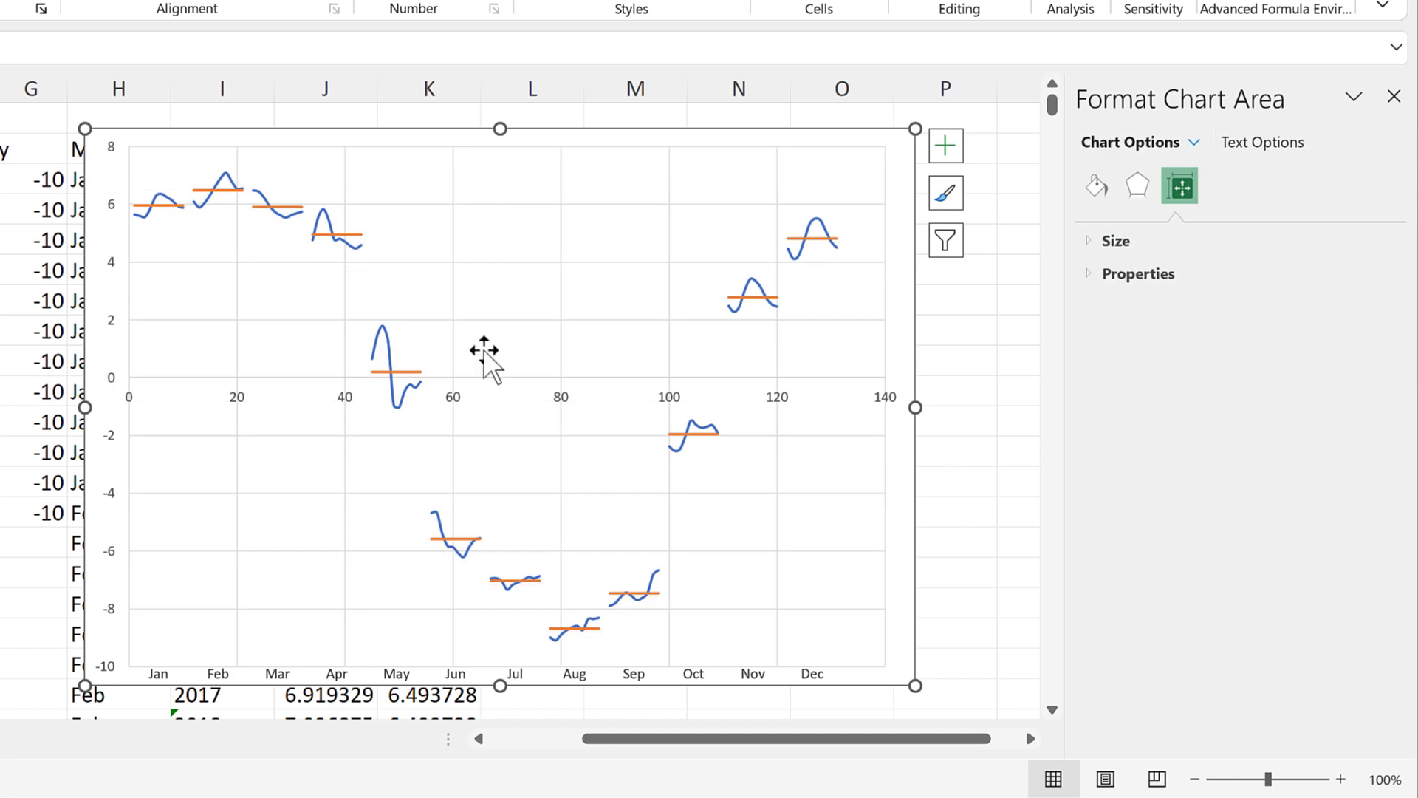
click(486, 151)
click(490, 392)
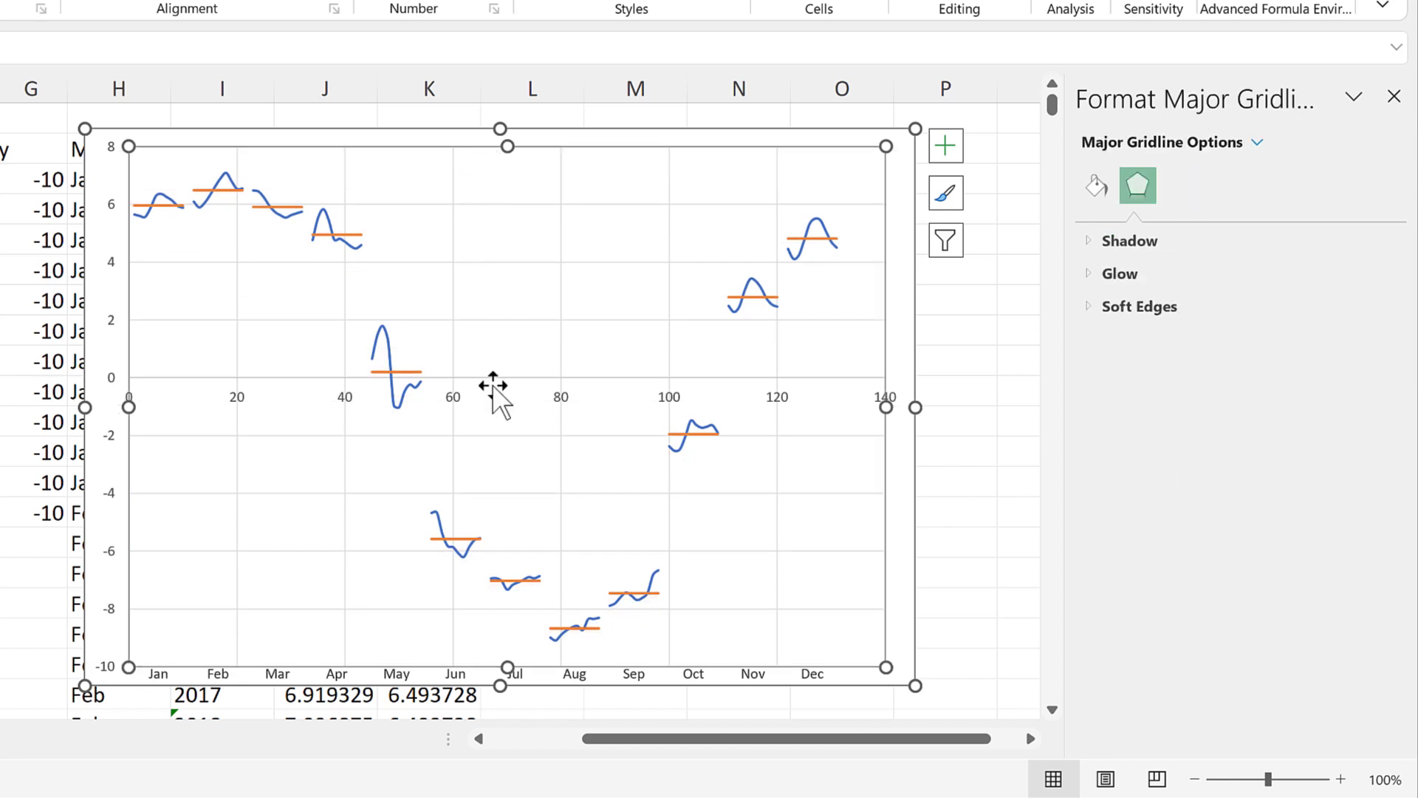
drag(505, 655, 509, 637)
click(127, 382)
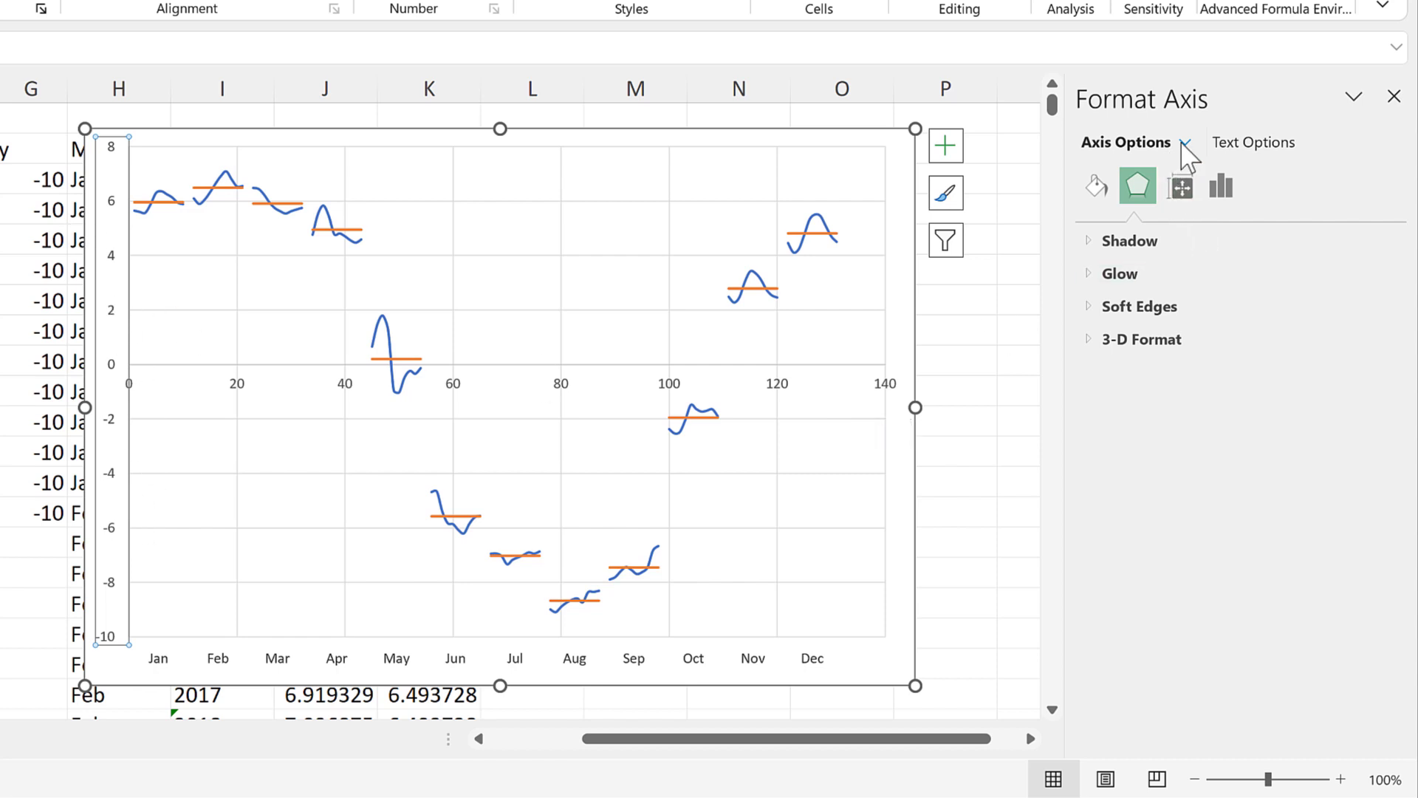
Step: Make the horizontal axis cross the vertical axis at -10
click(1215, 186)
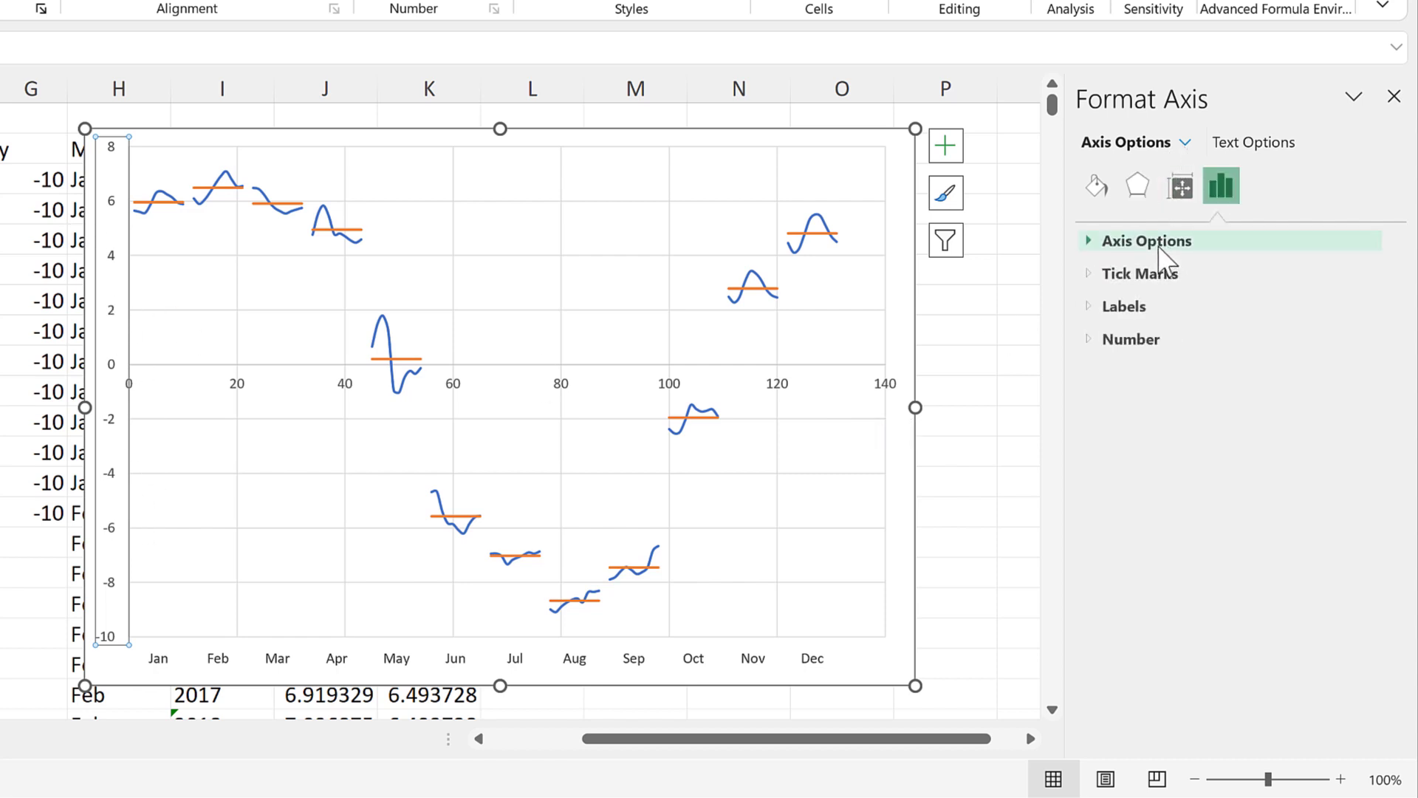
click(1161, 246)
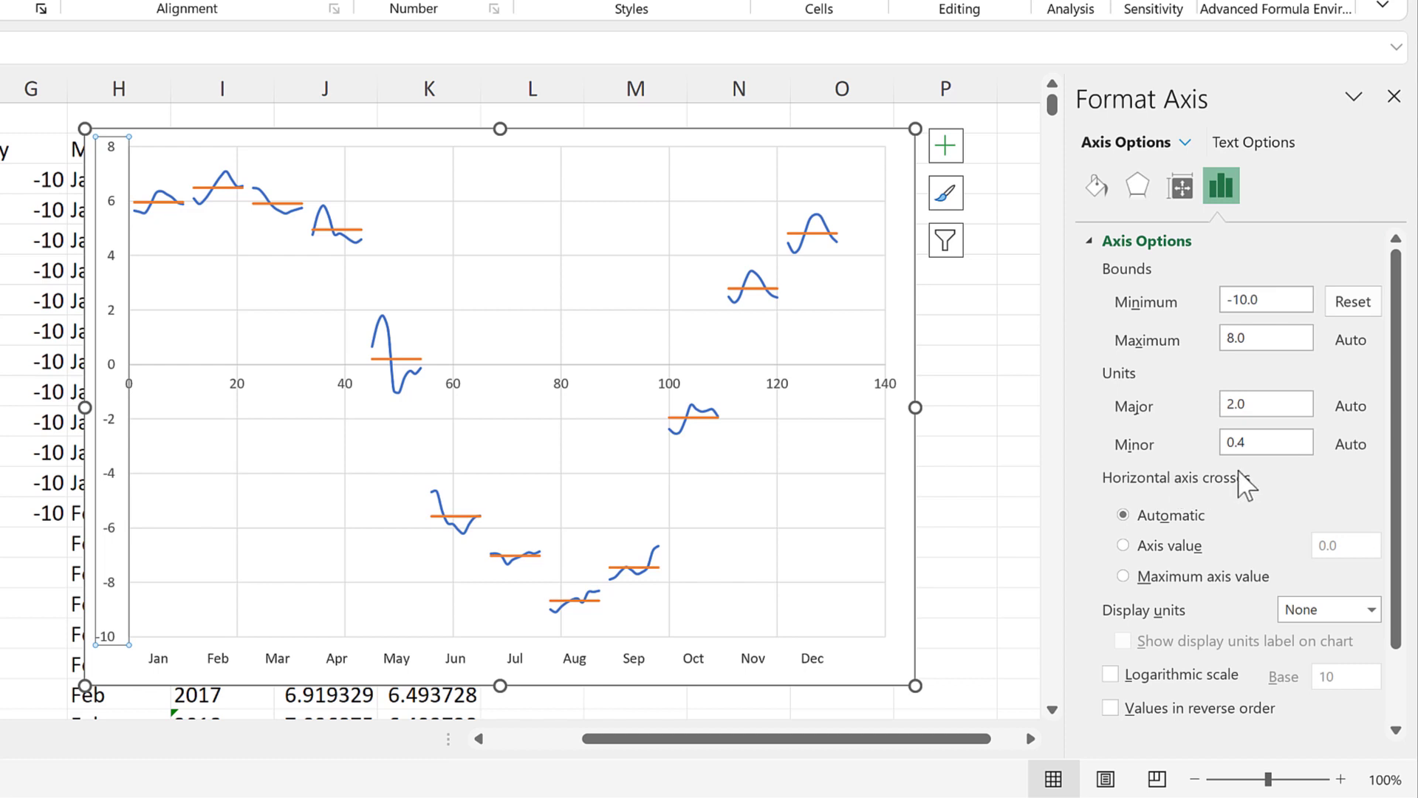
click(1123, 547)
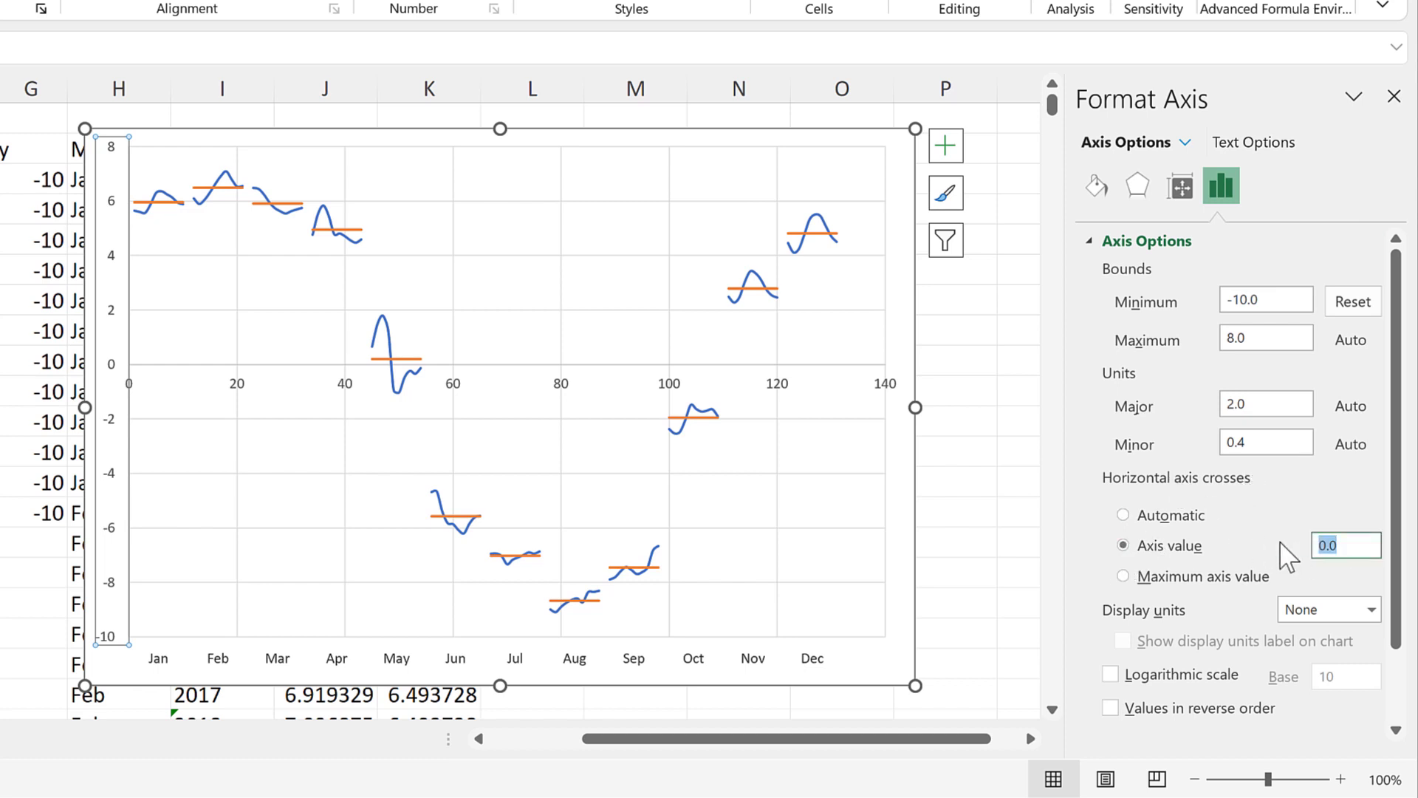
text(-10)
key(Return)
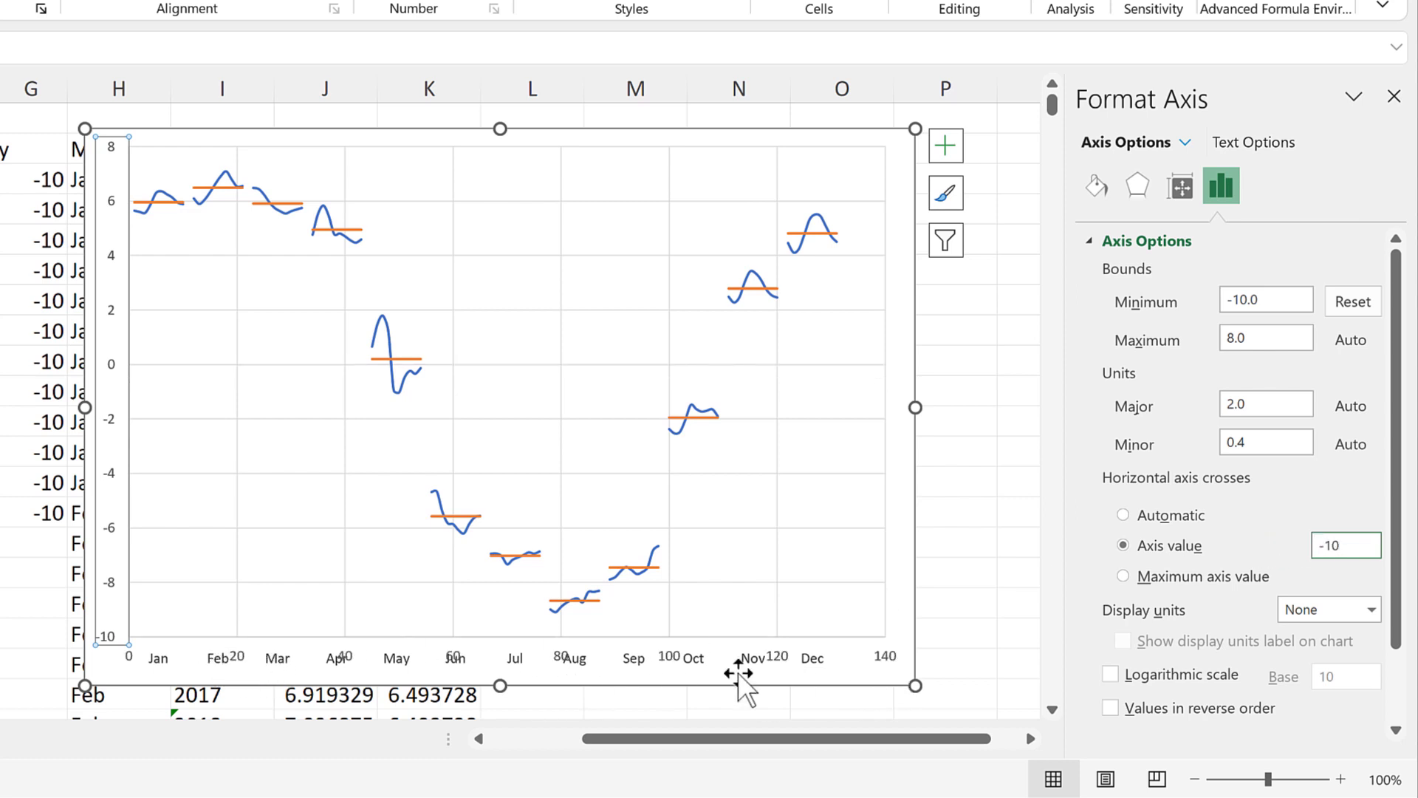
Step: Give the horizontal axis no labels, outside major ticks and a black line
click(1185, 143)
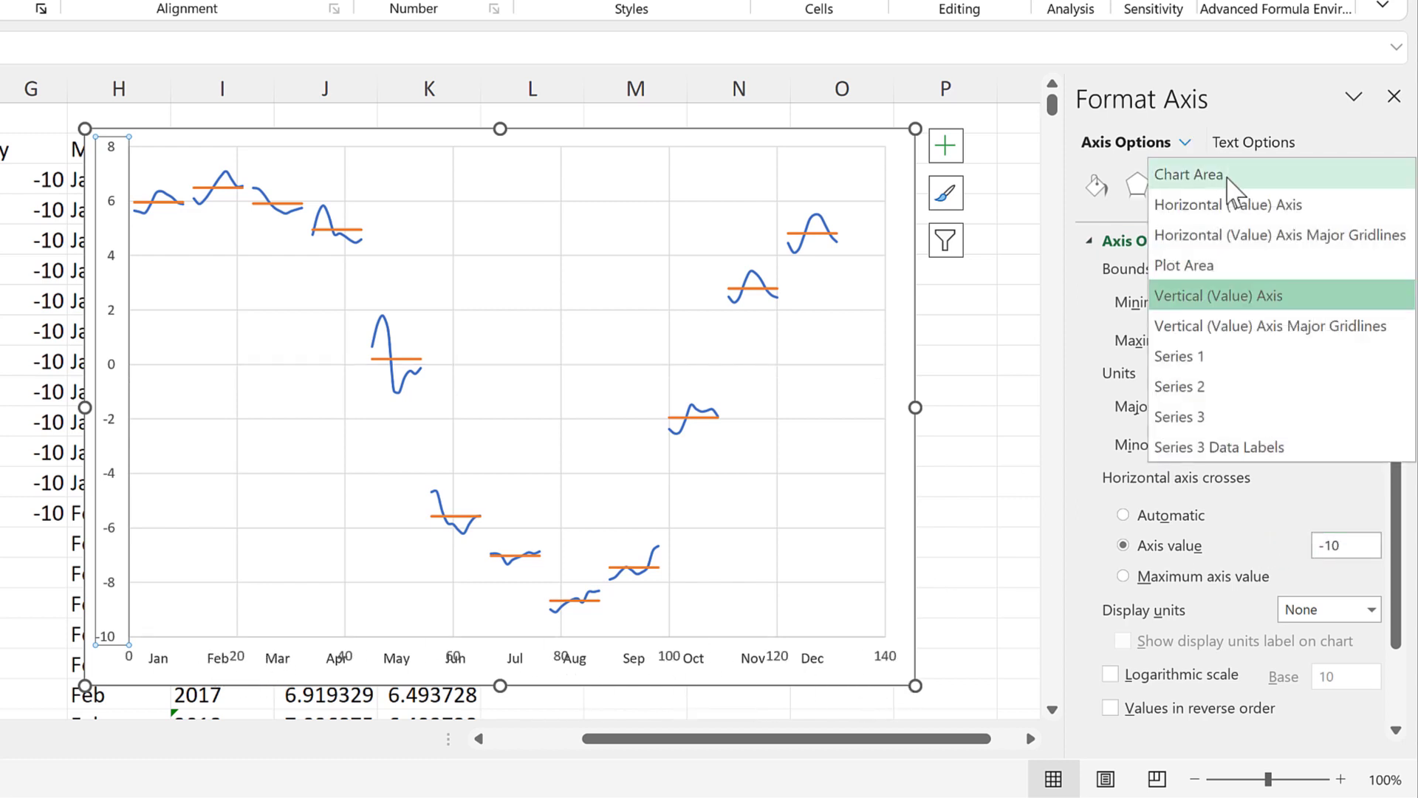
click(1235, 205)
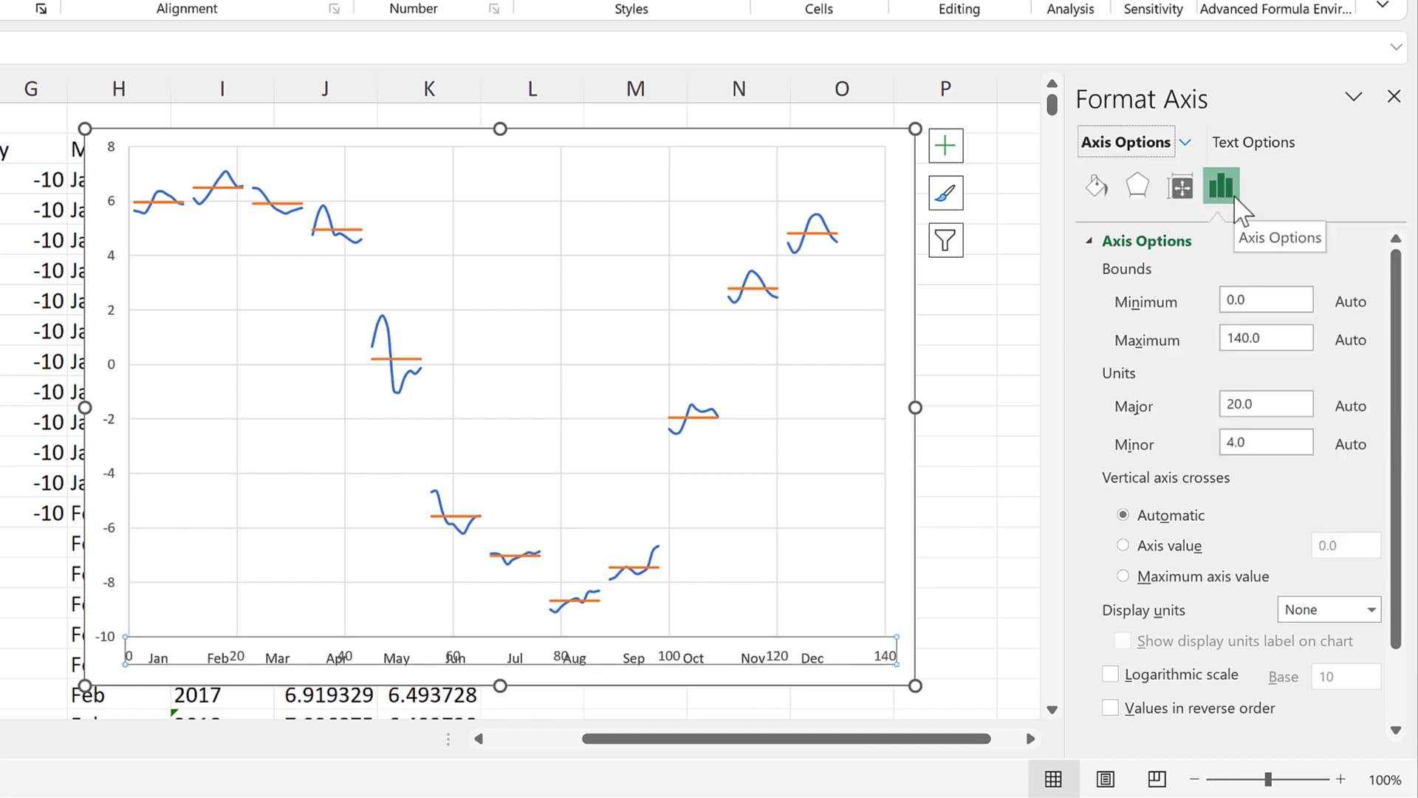
click(1171, 244)
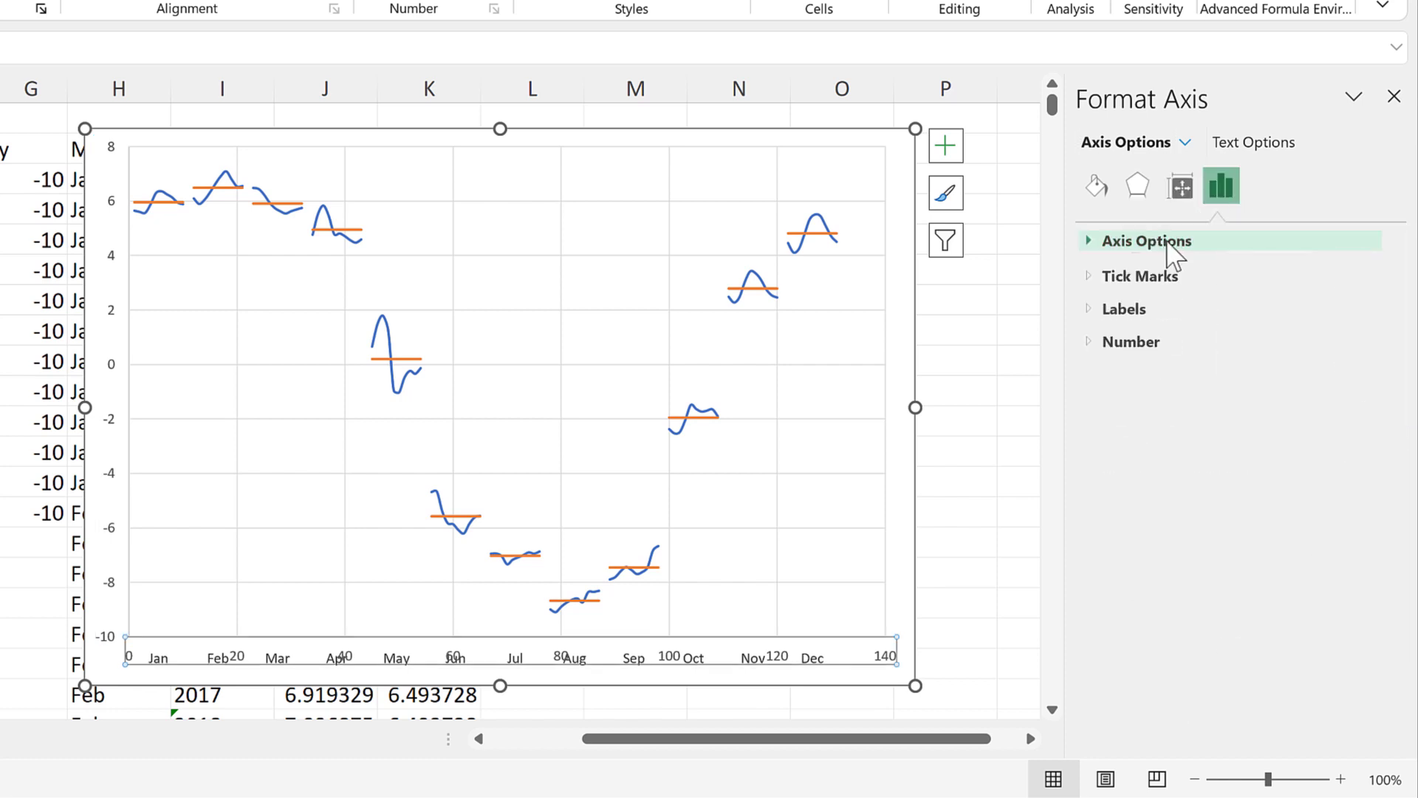
click(1130, 308)
click(1371, 337)
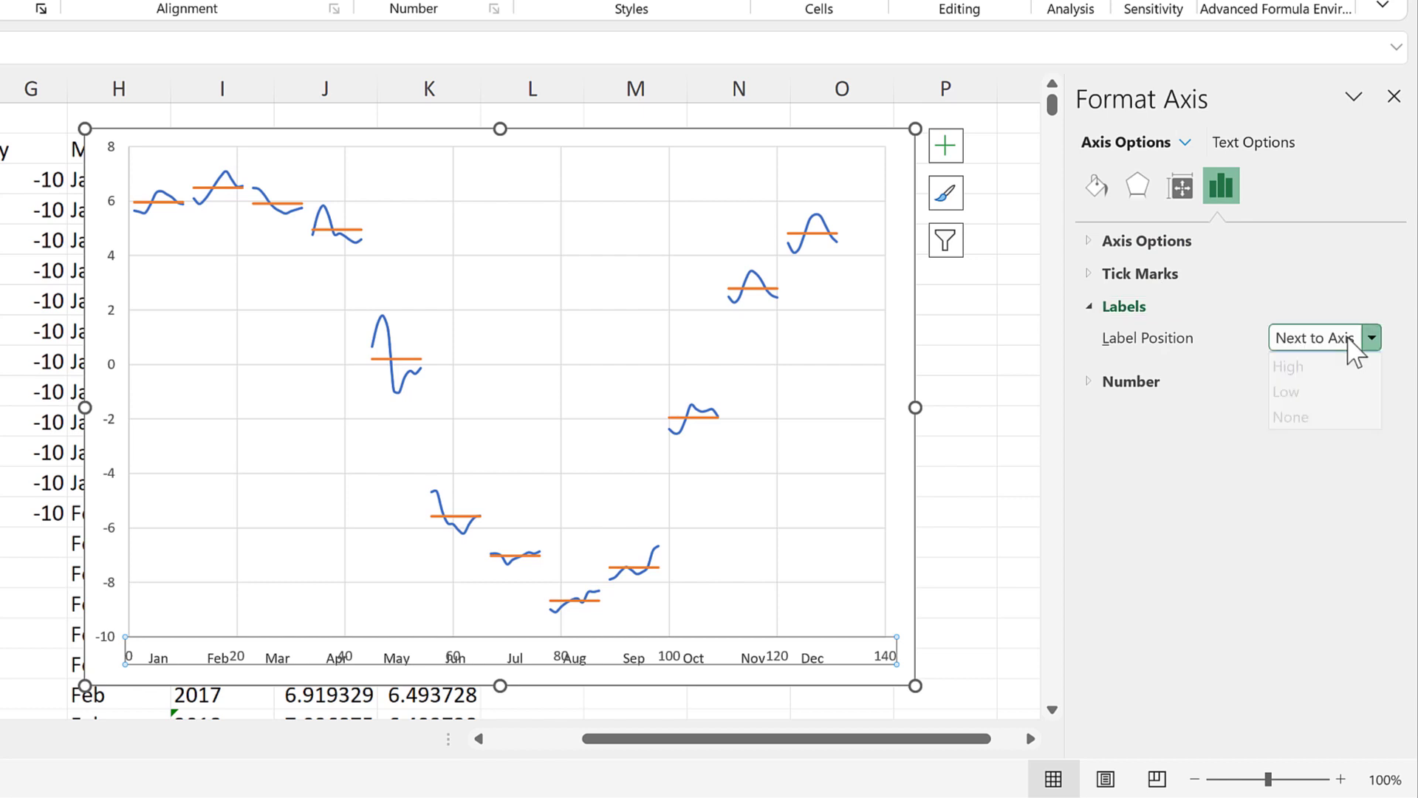
click(1295, 442)
click(1149, 275)
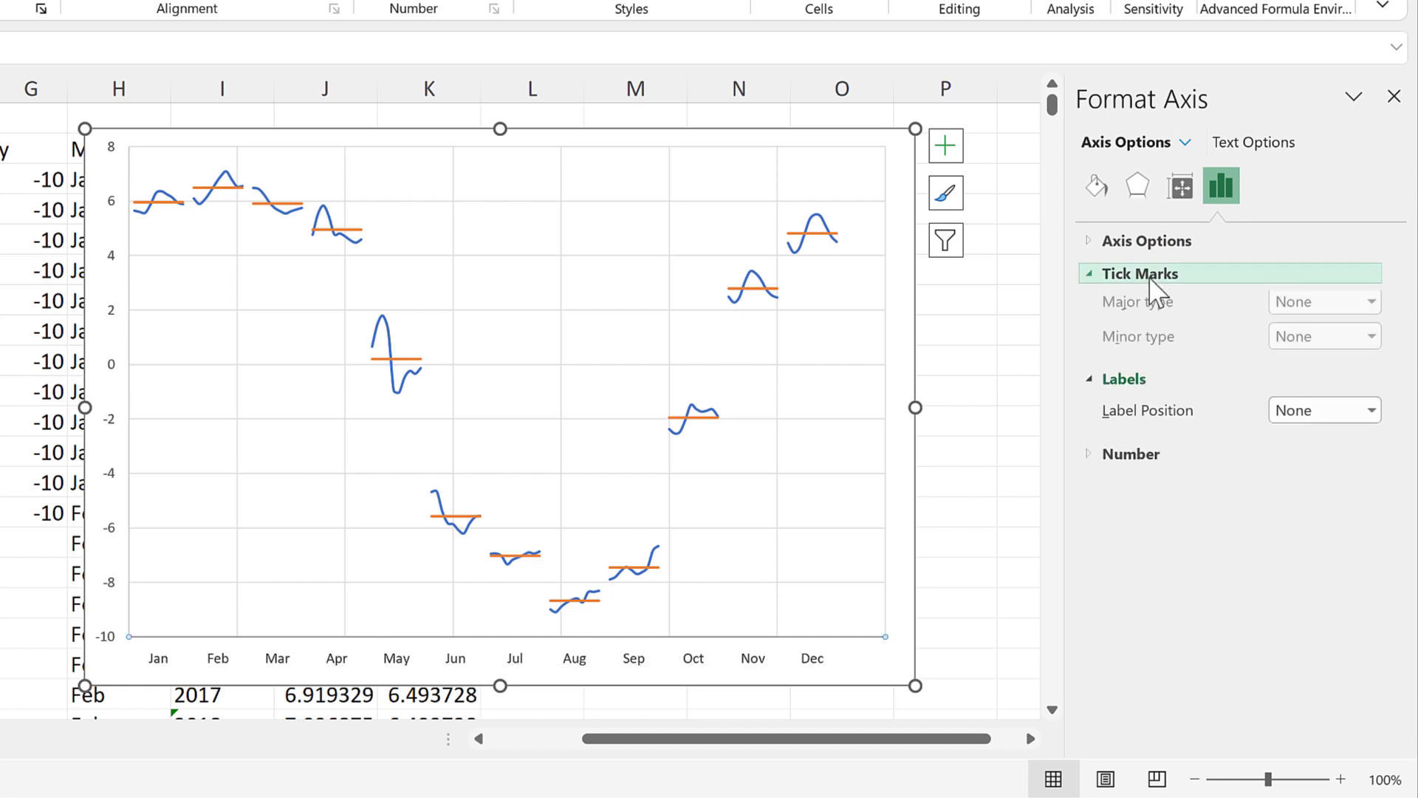
click(1350, 302)
click(1304, 381)
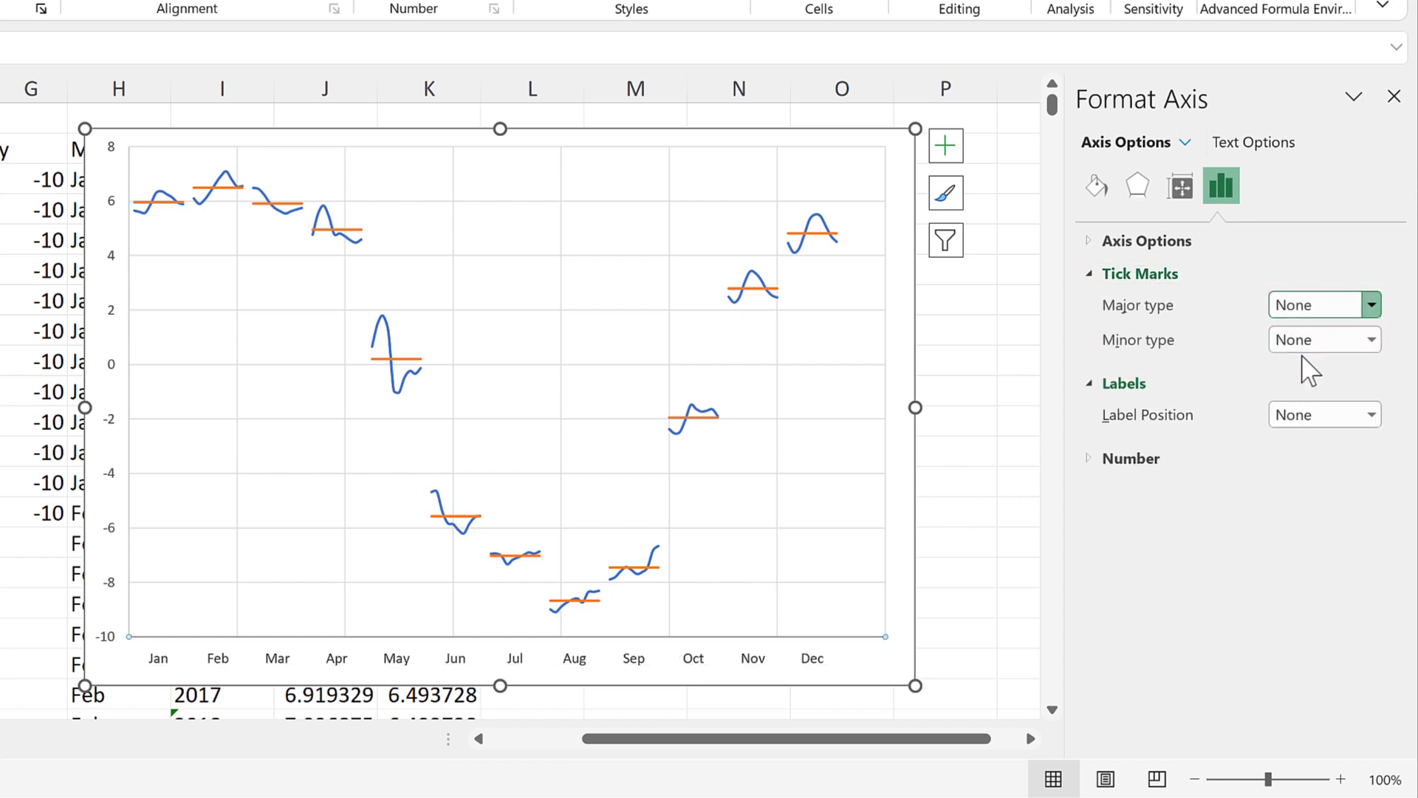
click(1098, 187)
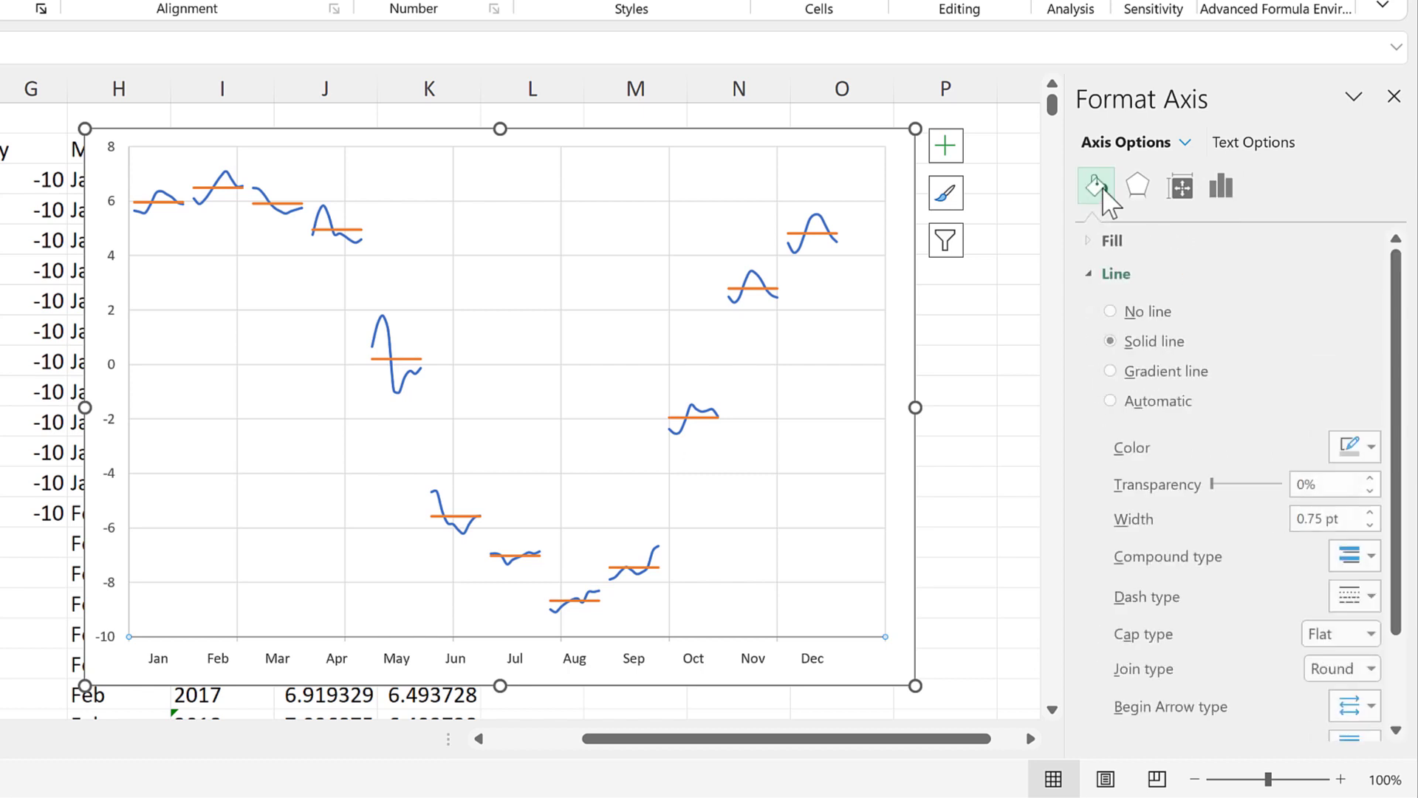
click(1357, 446)
click(1233, 512)
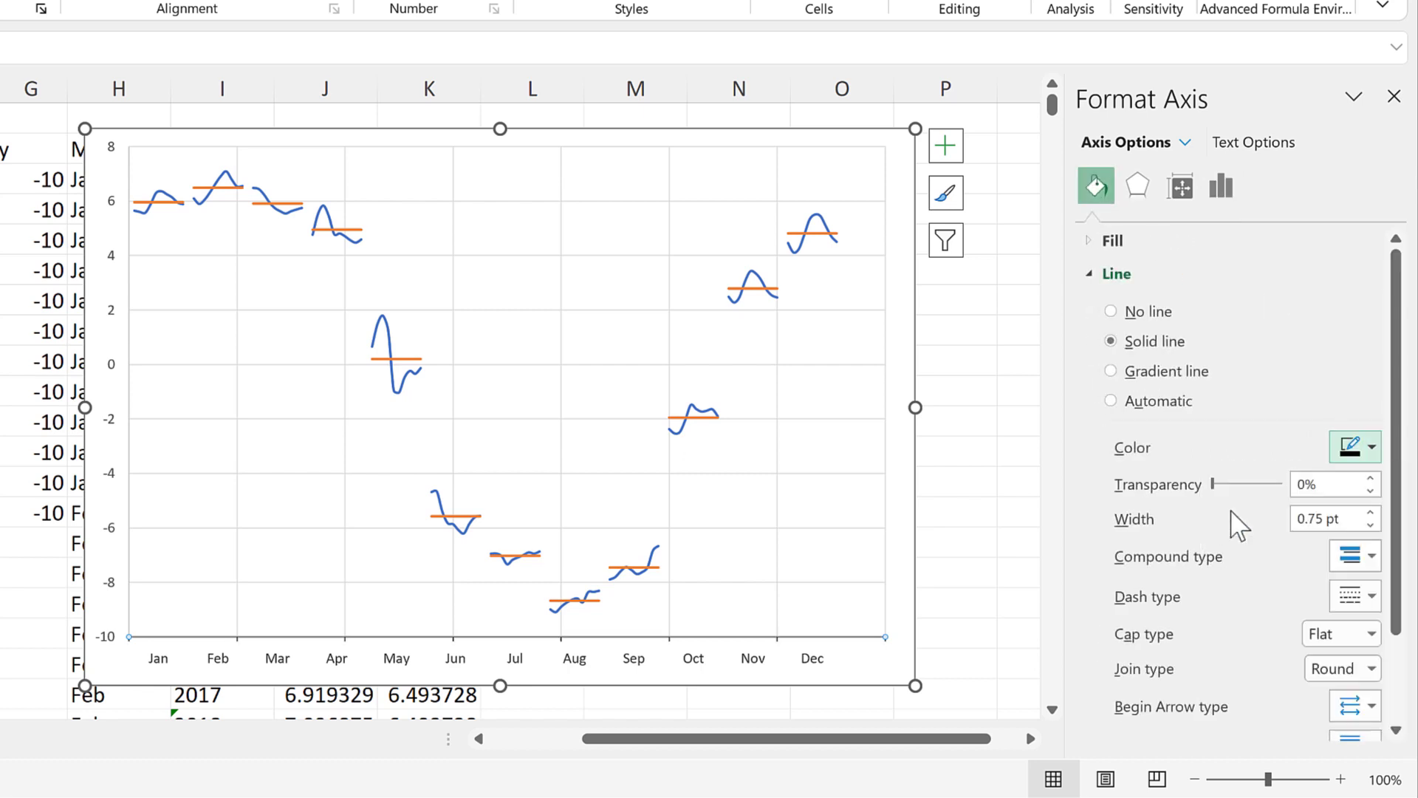
Step: Give the vertical axis a black line and outside major tick marks
click(110, 311)
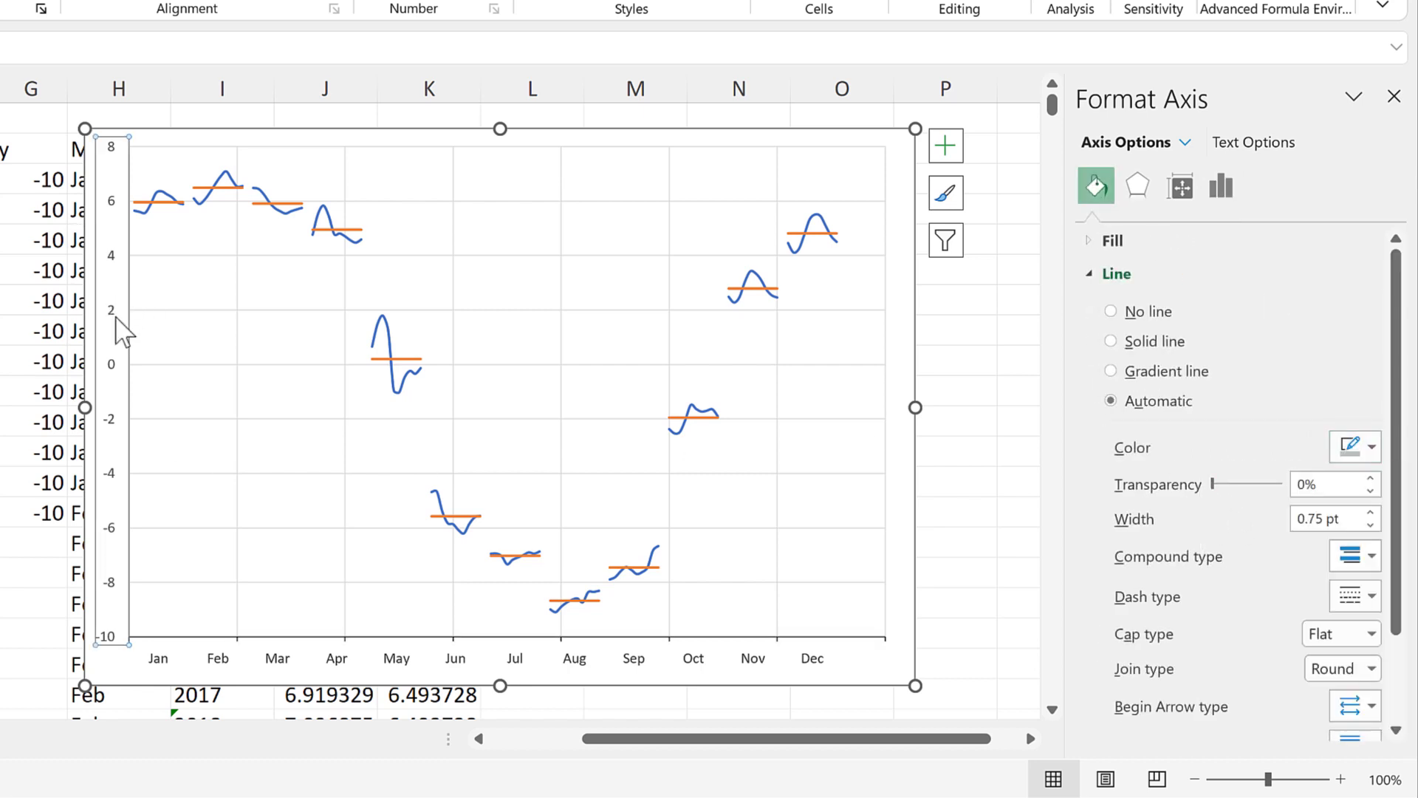
click(1351, 446)
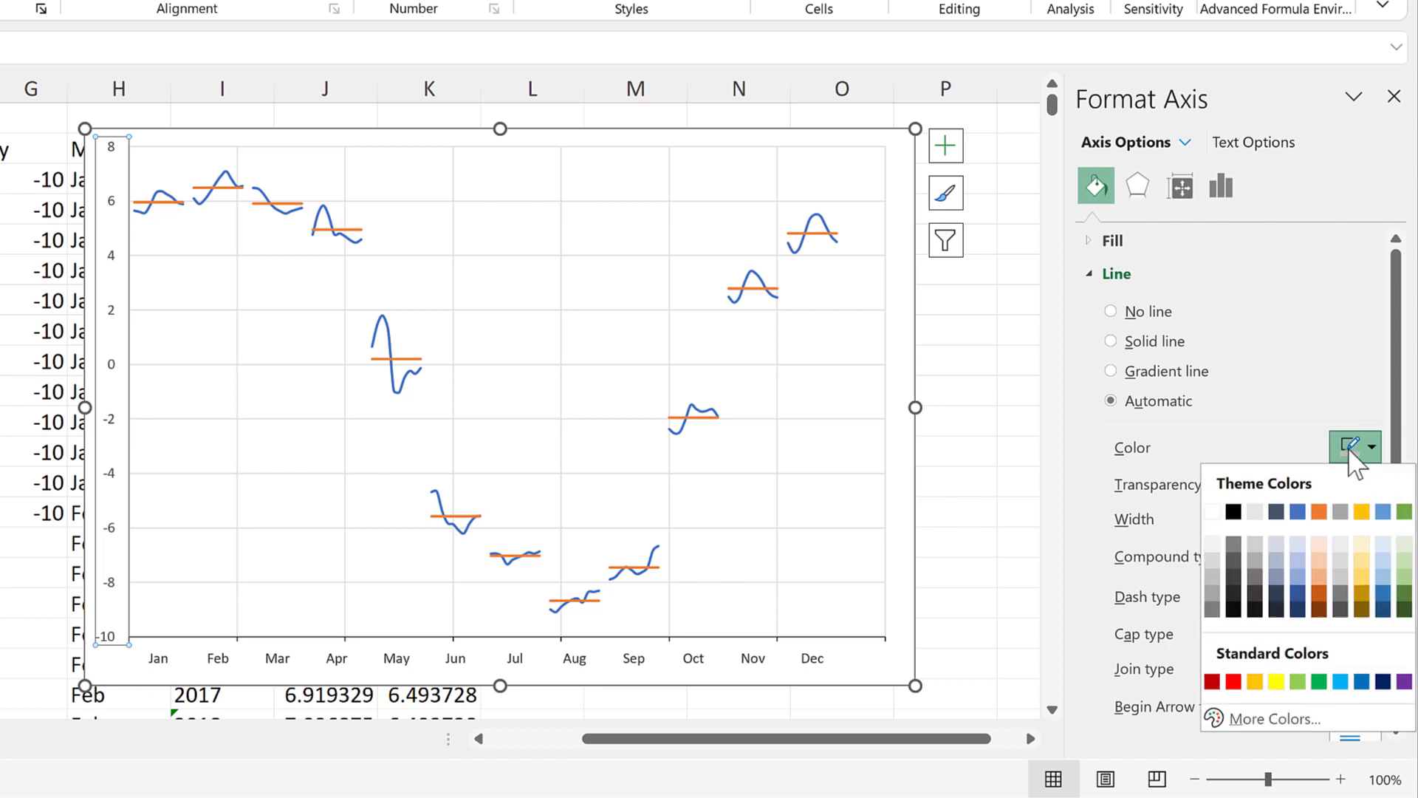
click(1233, 511)
click(1221, 186)
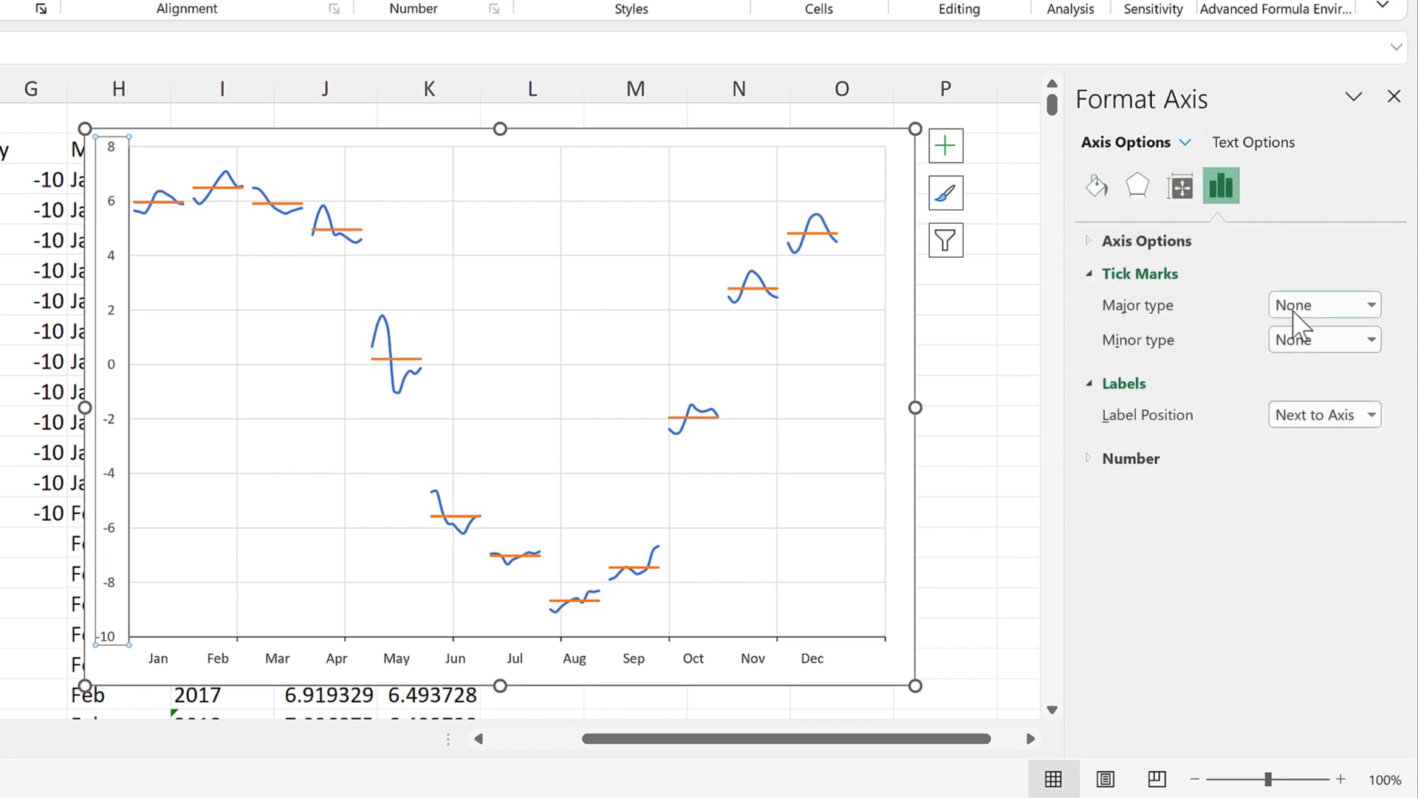
click(1297, 306)
click(1309, 385)
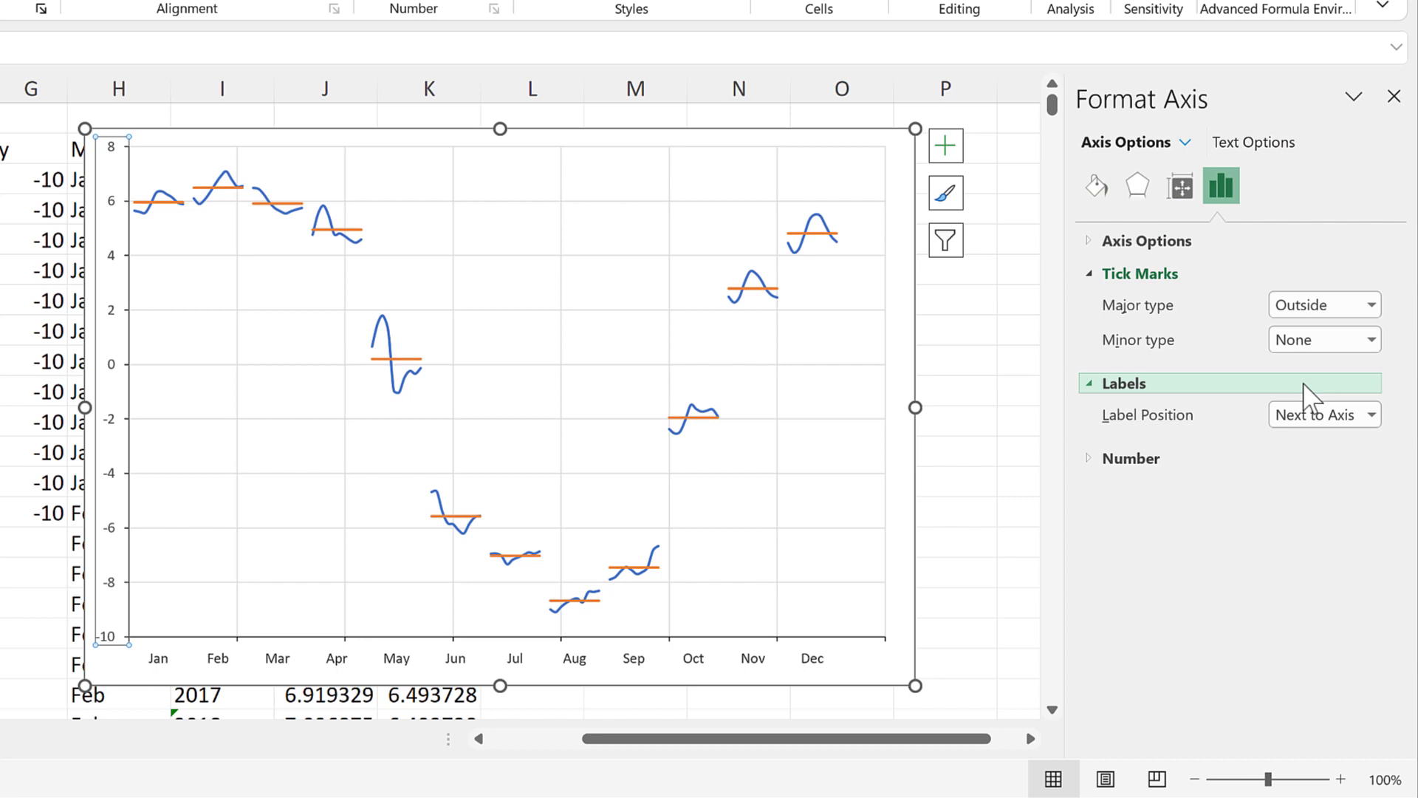
Step: Give the plot area a solid black border
click(515, 310)
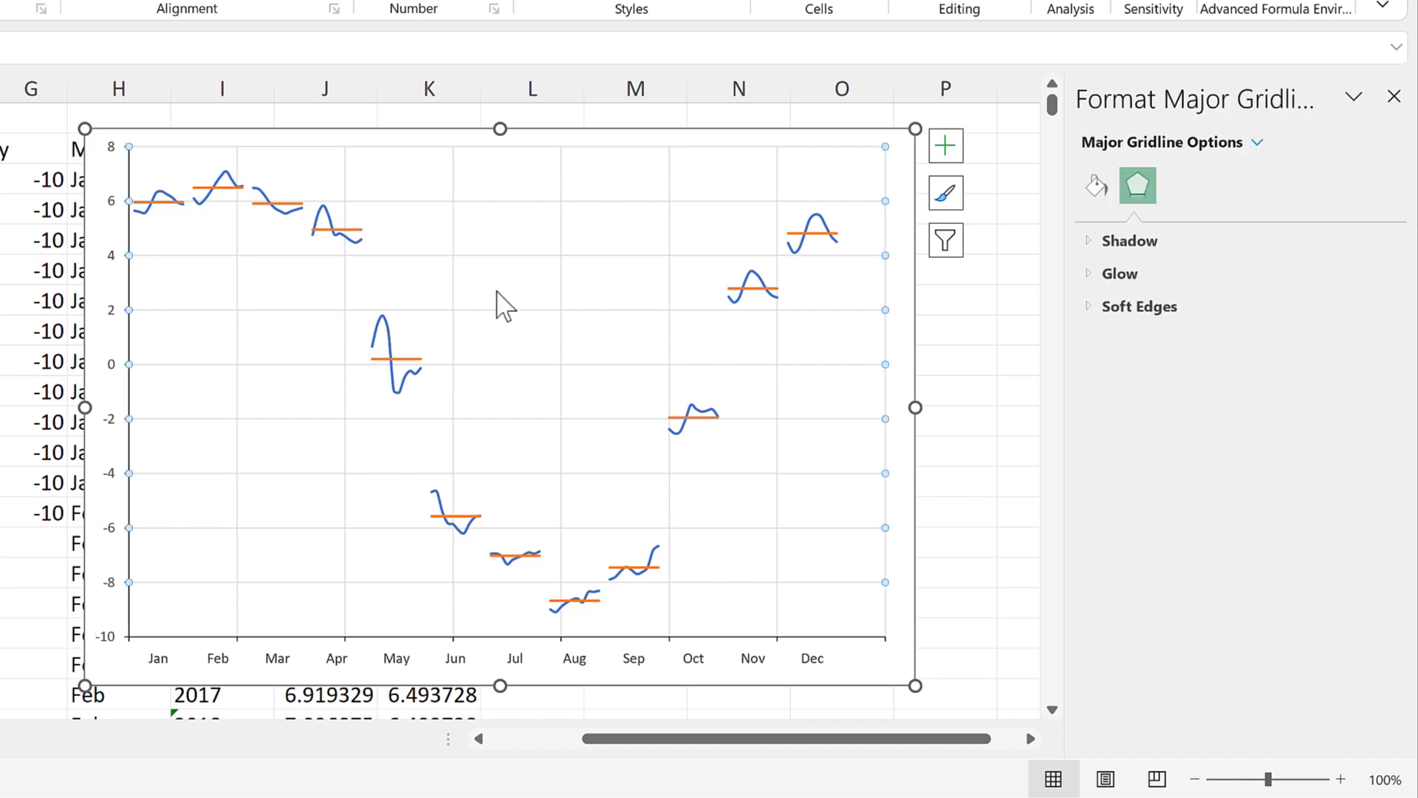
key(Escape)
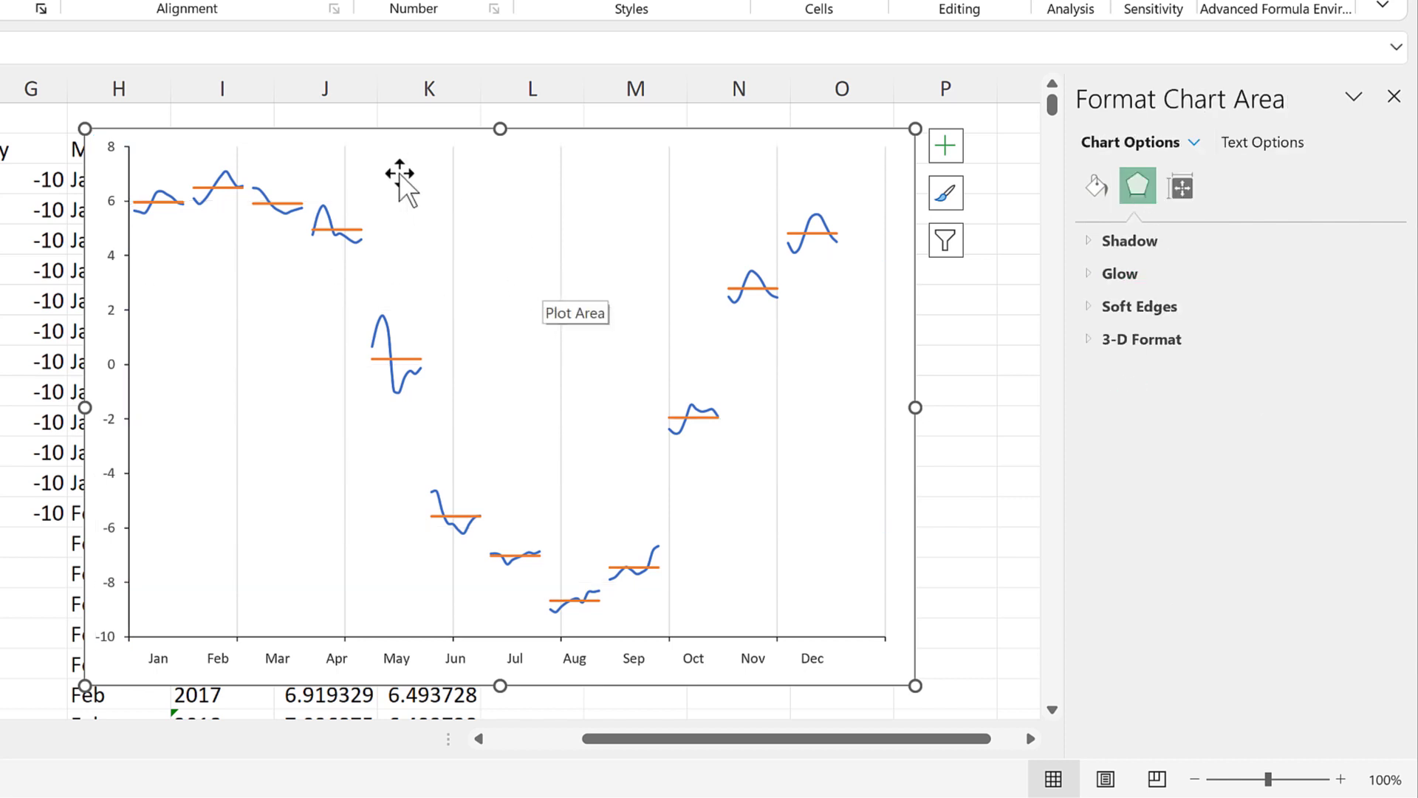
click(453, 198)
click(1096, 184)
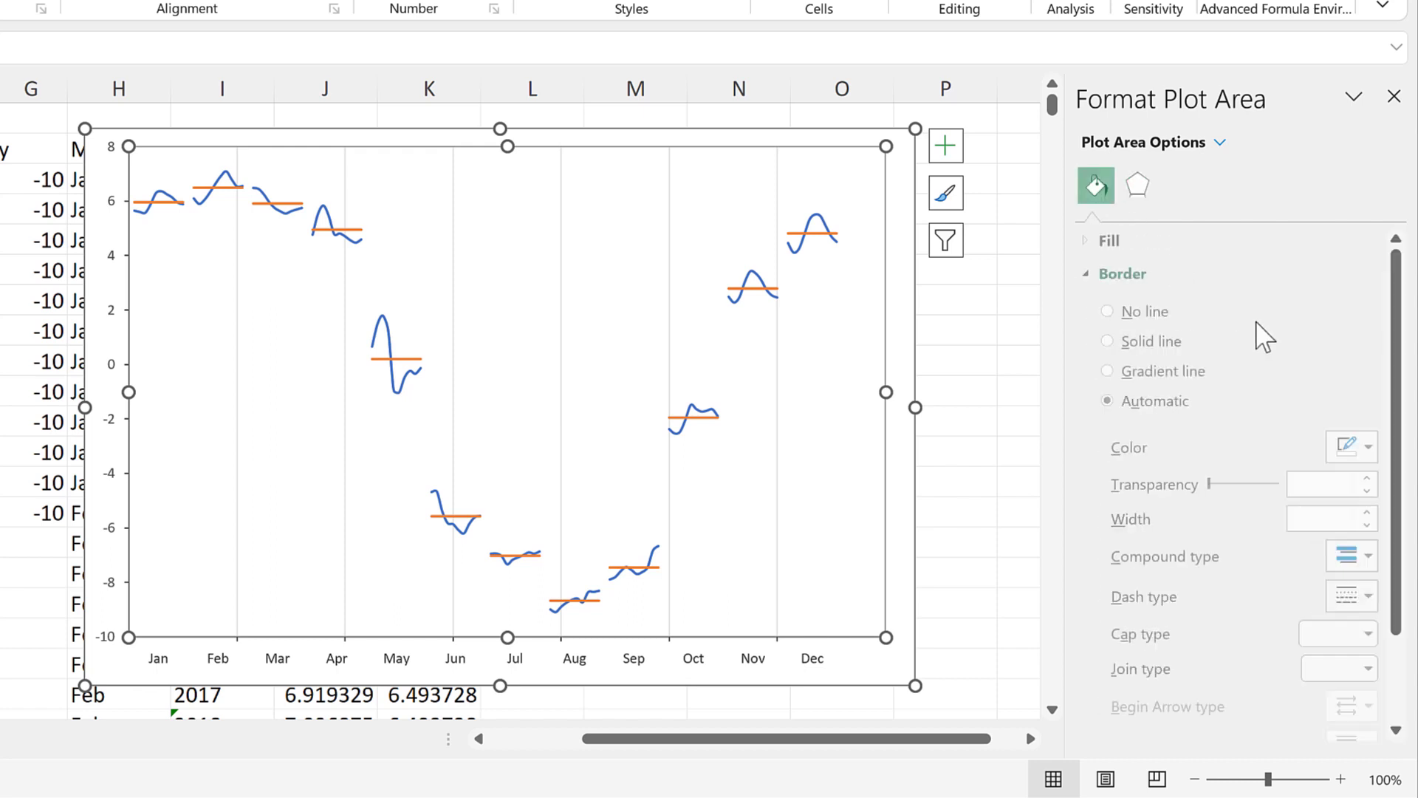
click(1355, 447)
click(1233, 512)
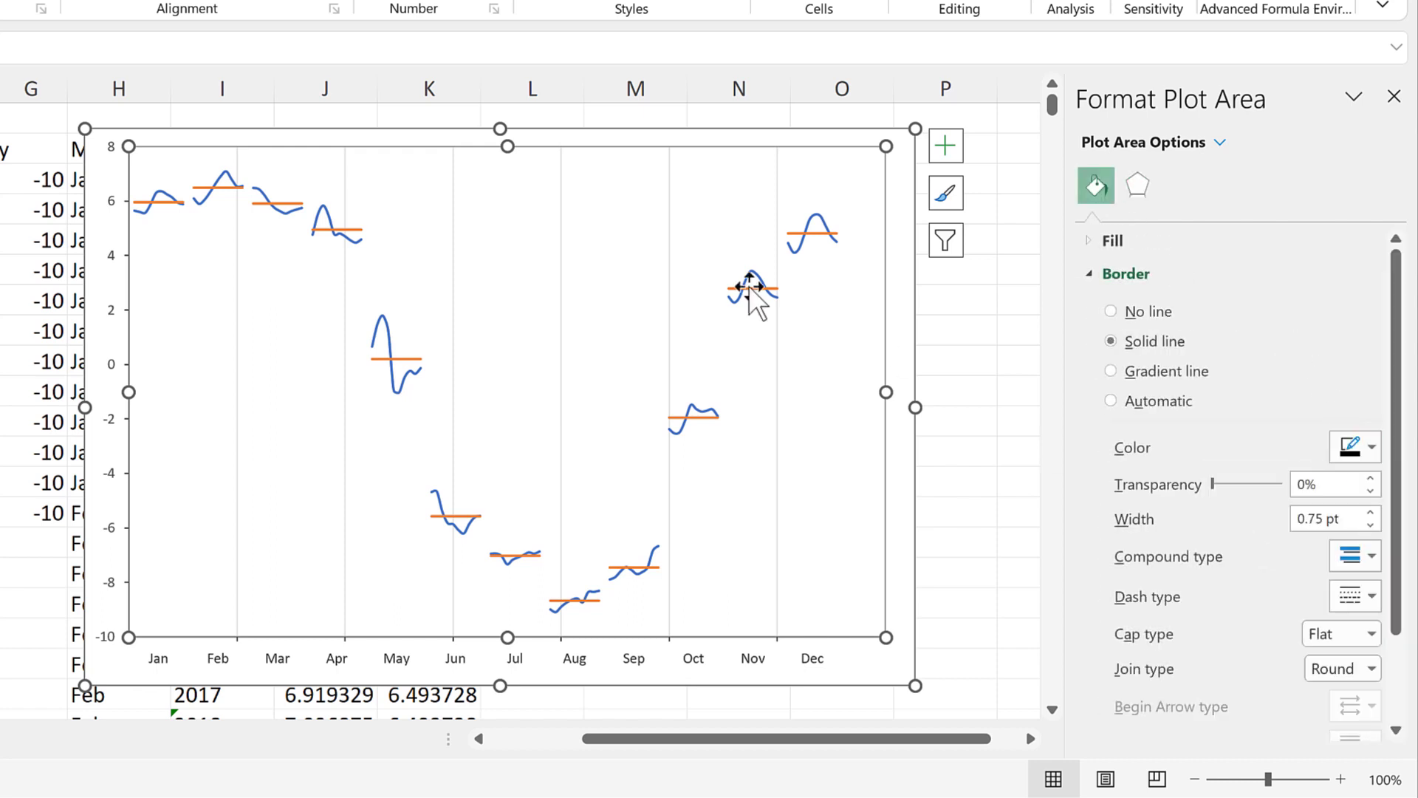
Step: Set the chart area's text fill to black so all chart text is black
click(588, 134)
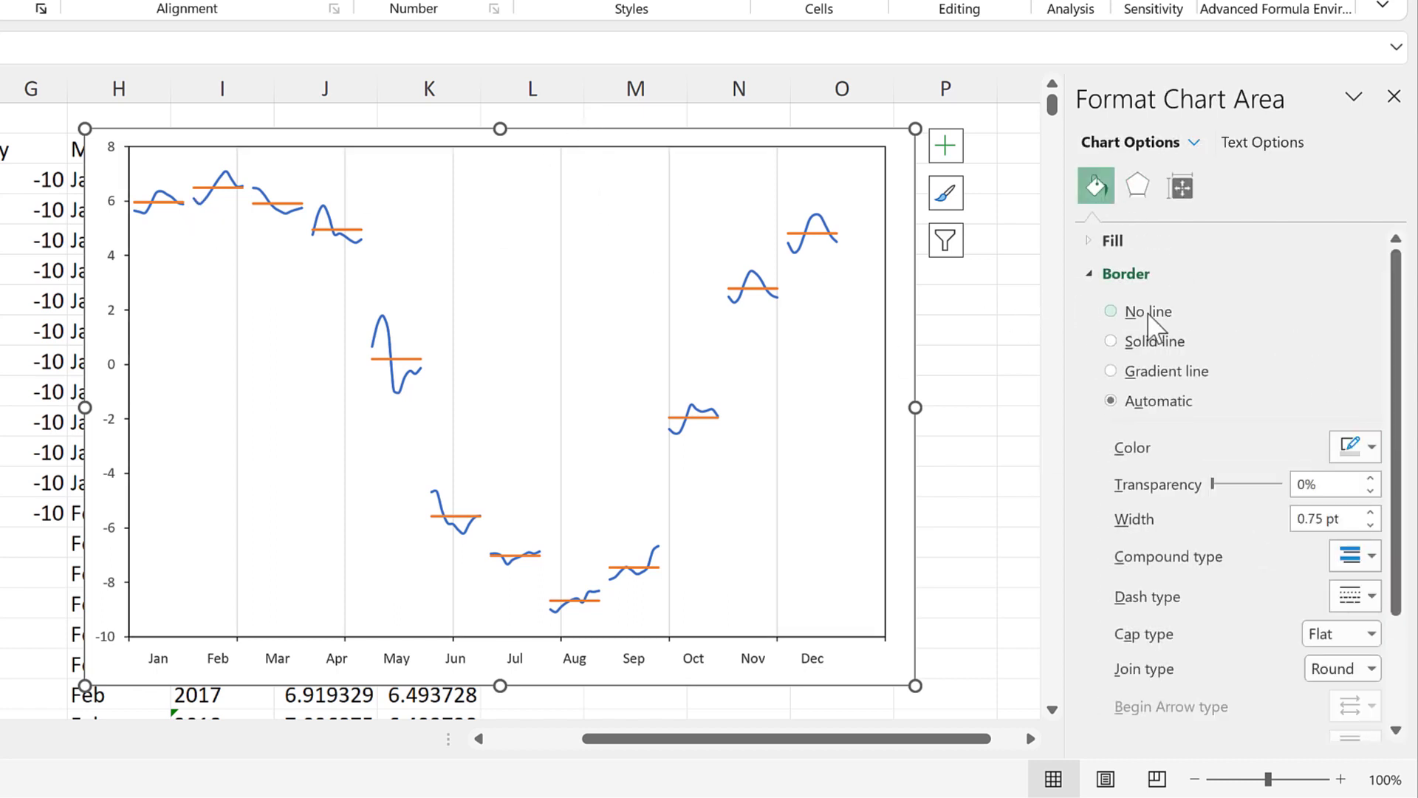
click(970, 336)
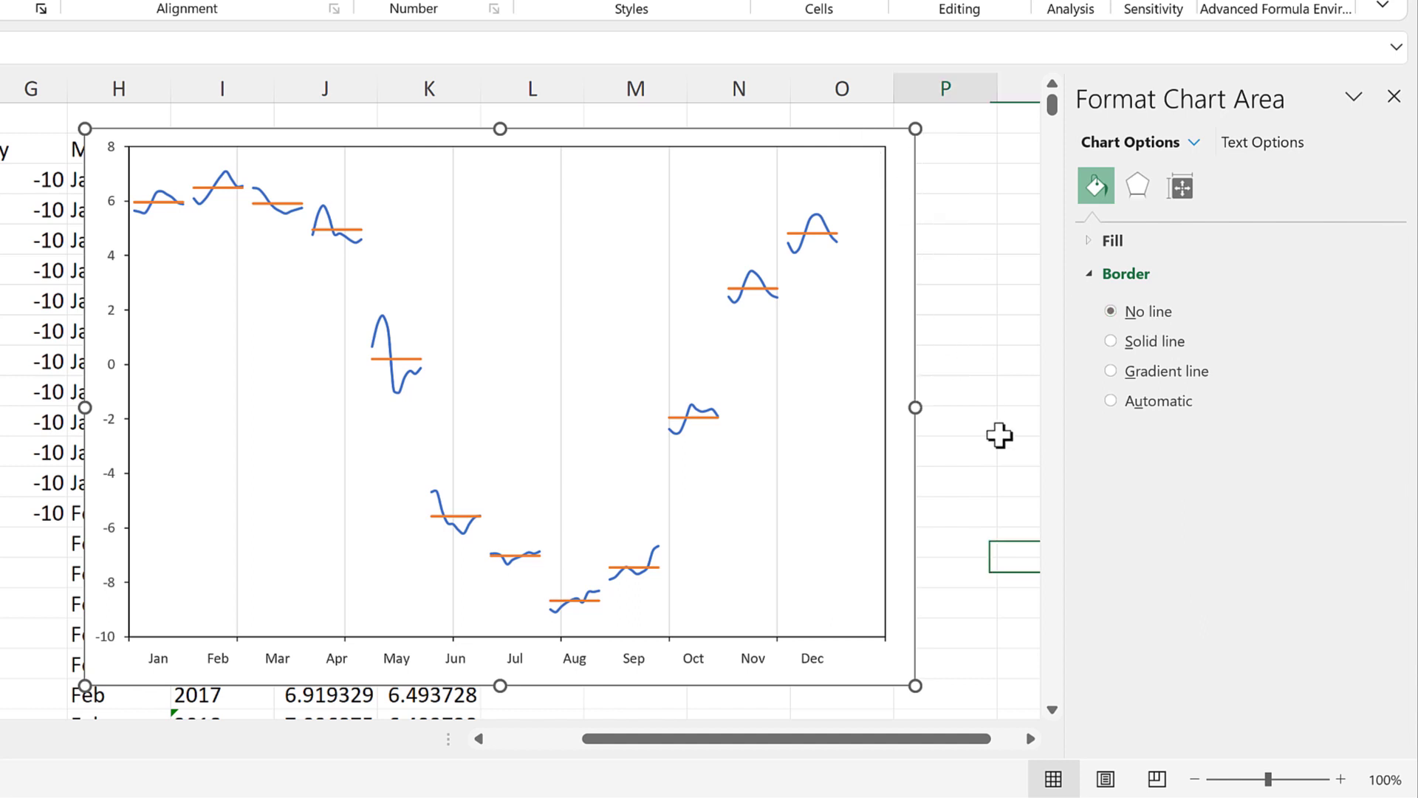
click(421, 136)
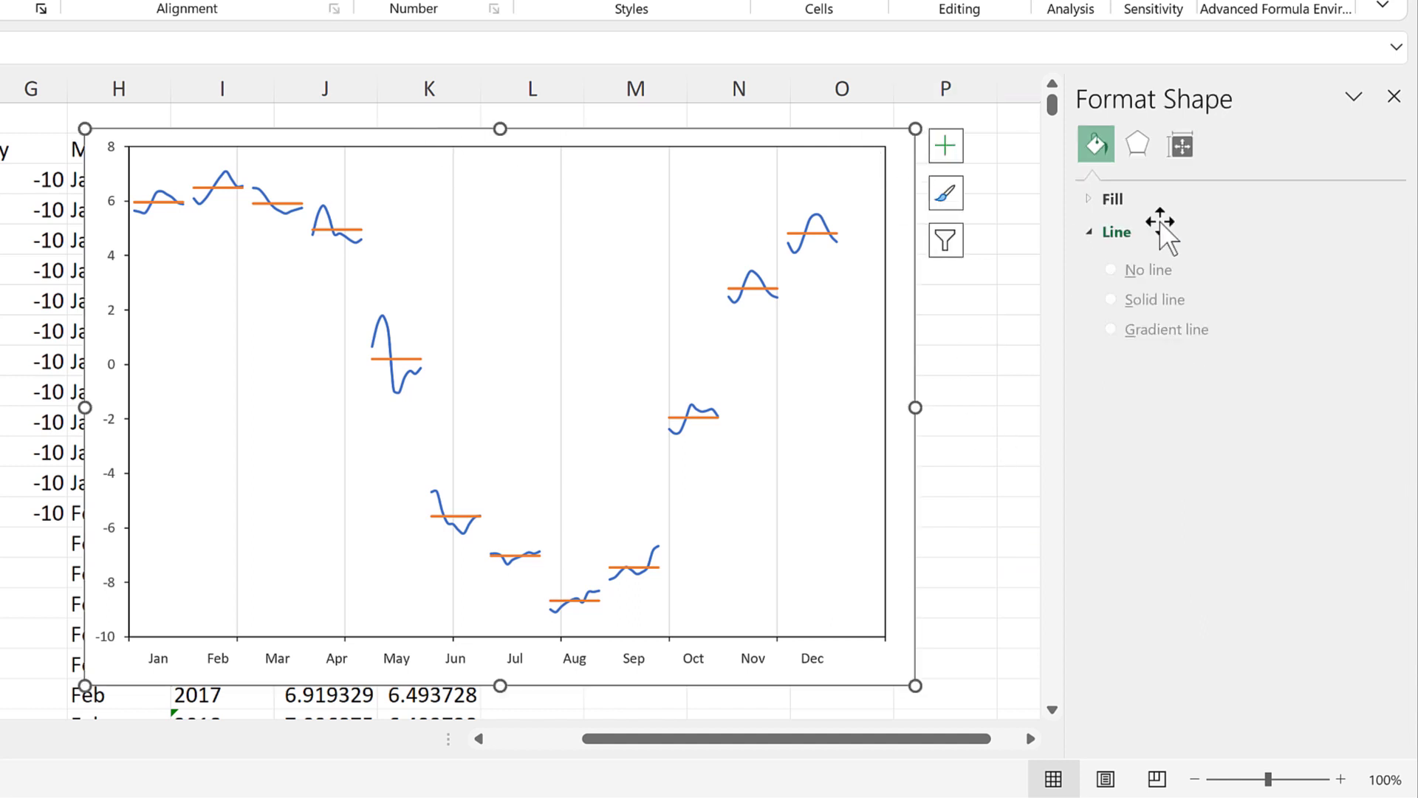
click(1245, 148)
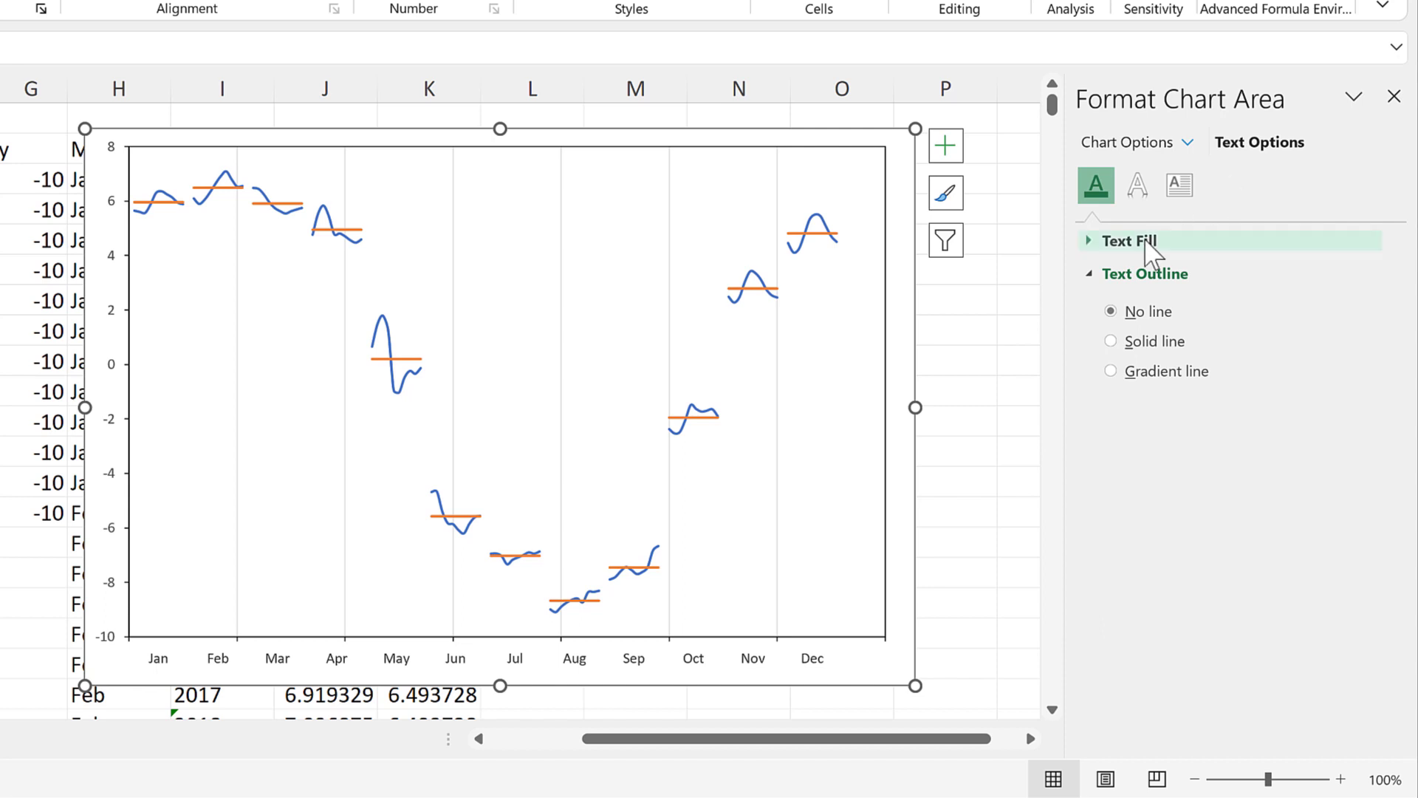
click(1150, 244)
click(1357, 445)
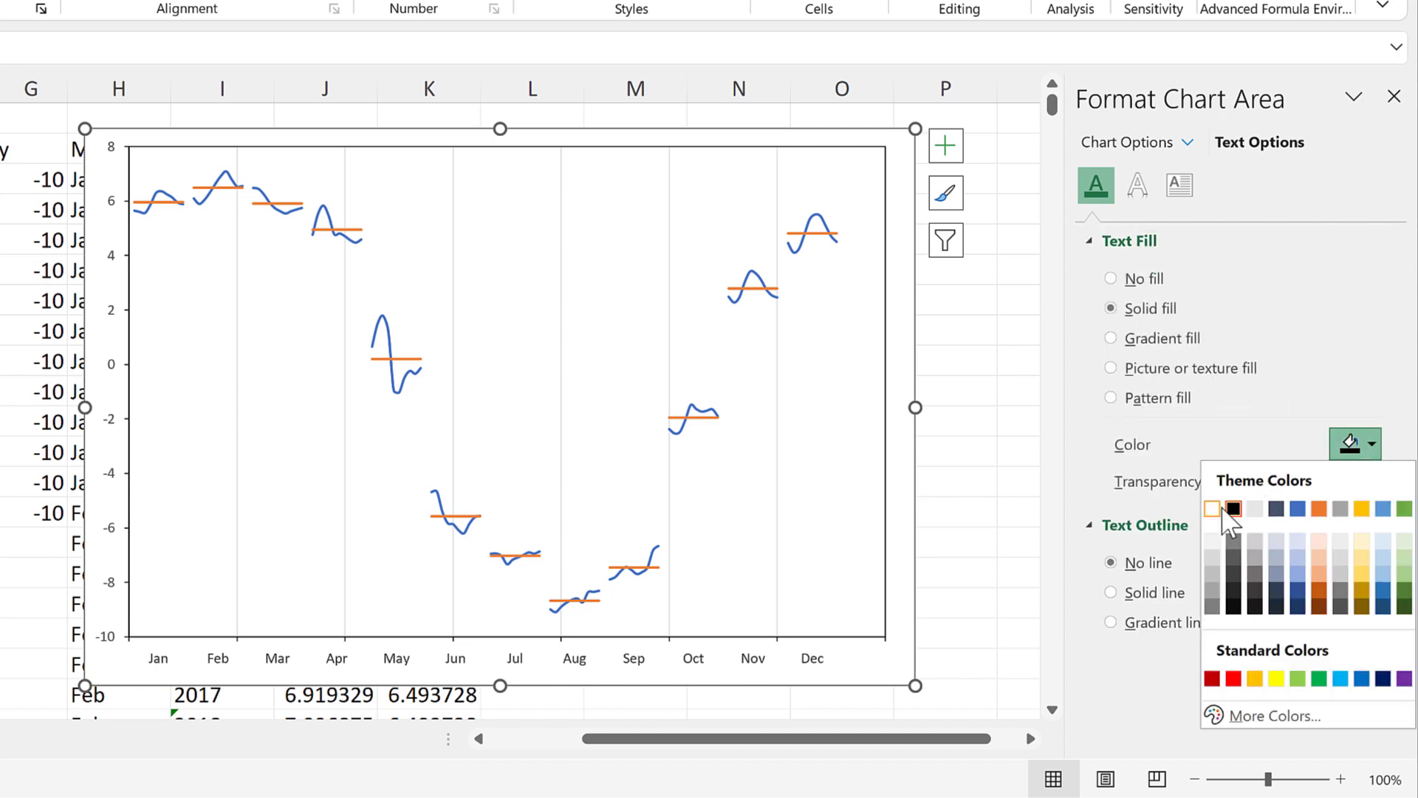
click(1239, 508)
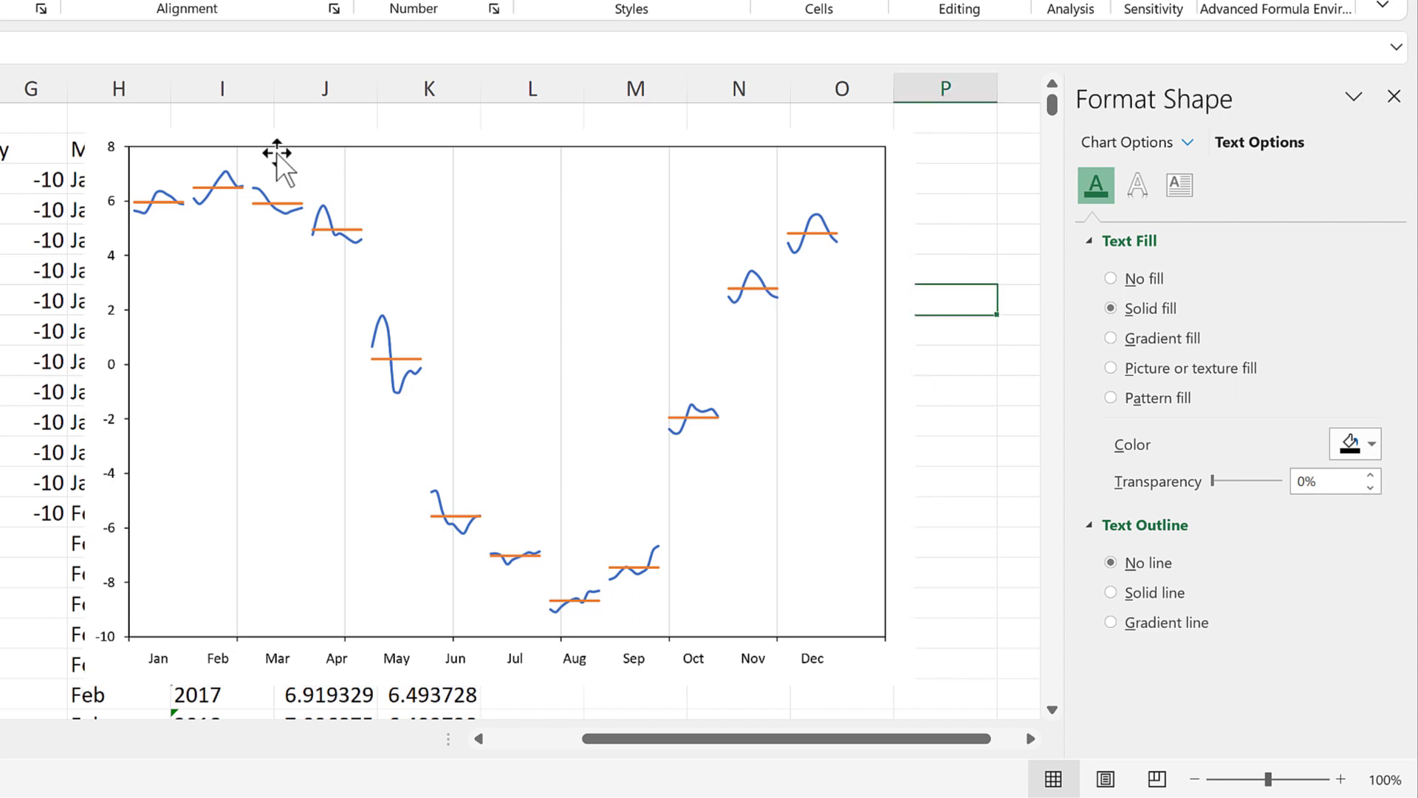
Step: Move the chart aside and select the Jan year entries in column I to count them
click(253, 133)
drag(270, 164, 687, 140)
drag(210, 214, 209, 480)
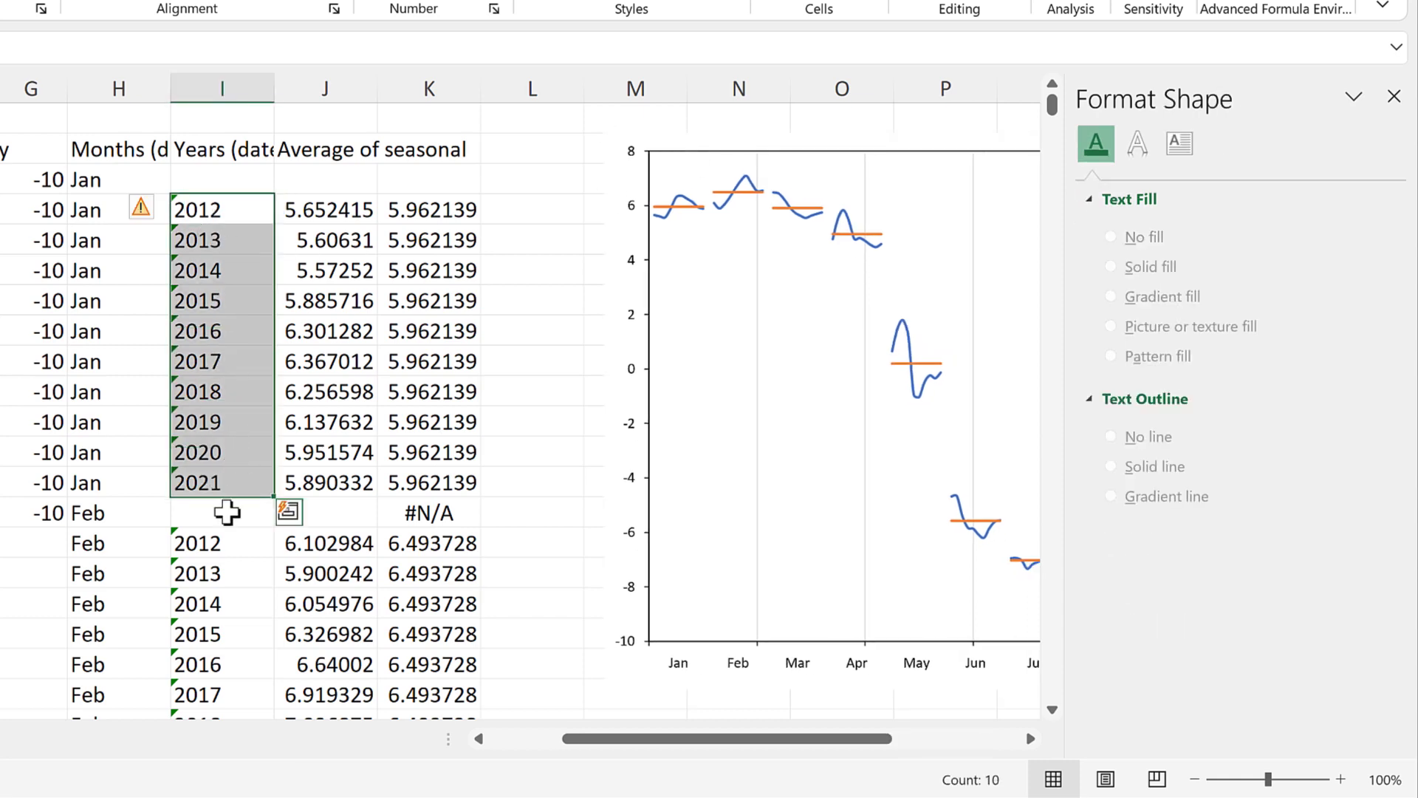
click(227, 512)
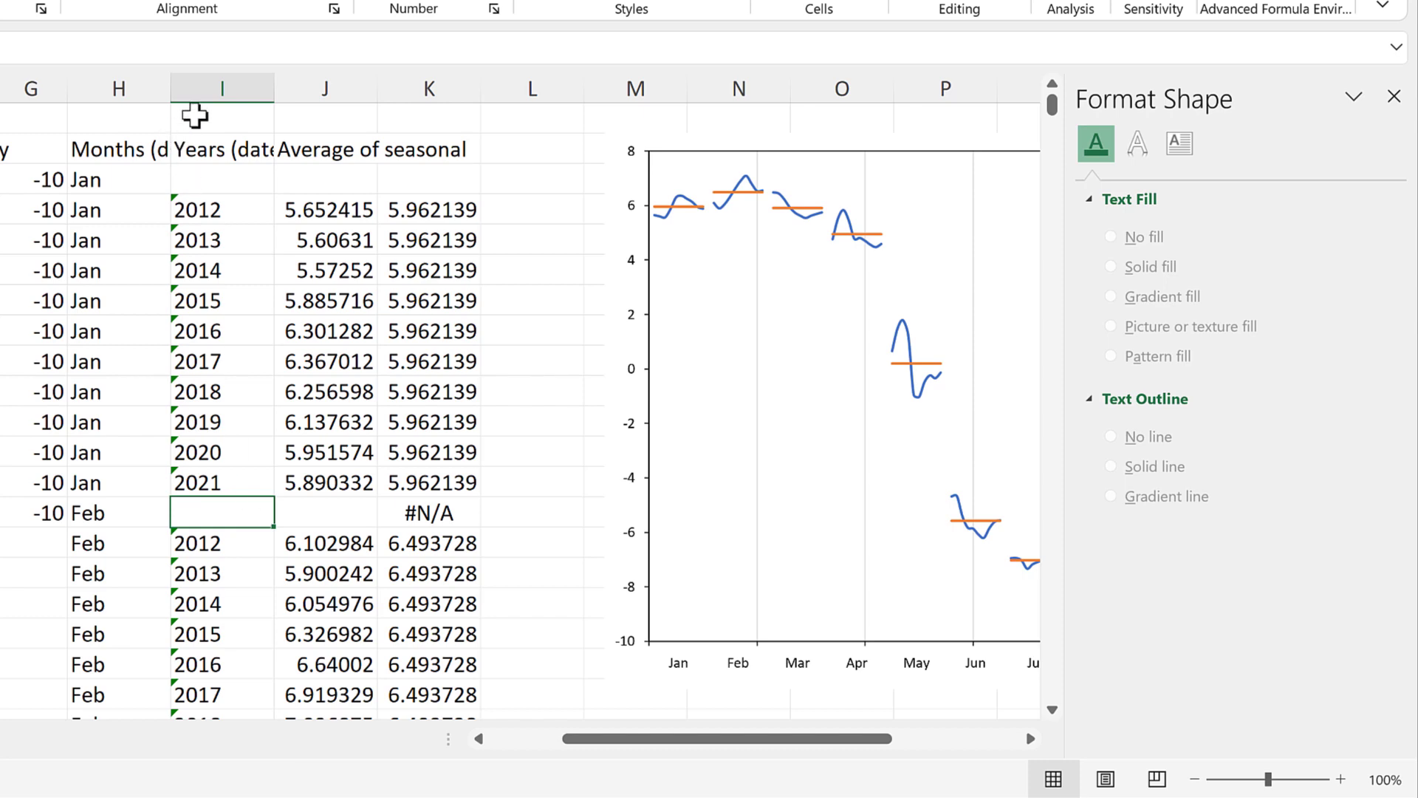
Step: Enter =11*12 in cell I1 so it shows 132, then select the chart
click(221, 179)
key(Up)
key(Up)
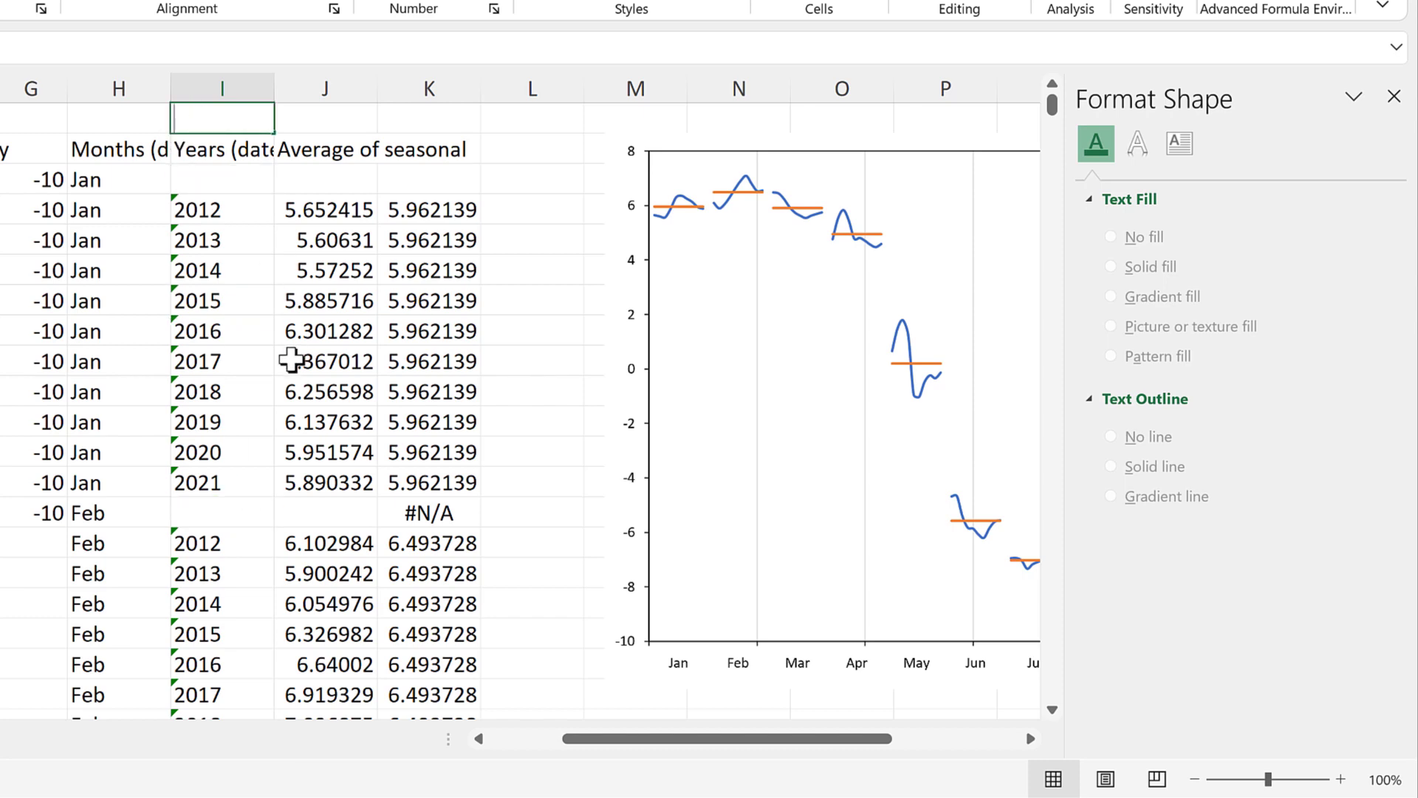
text(=11*12)
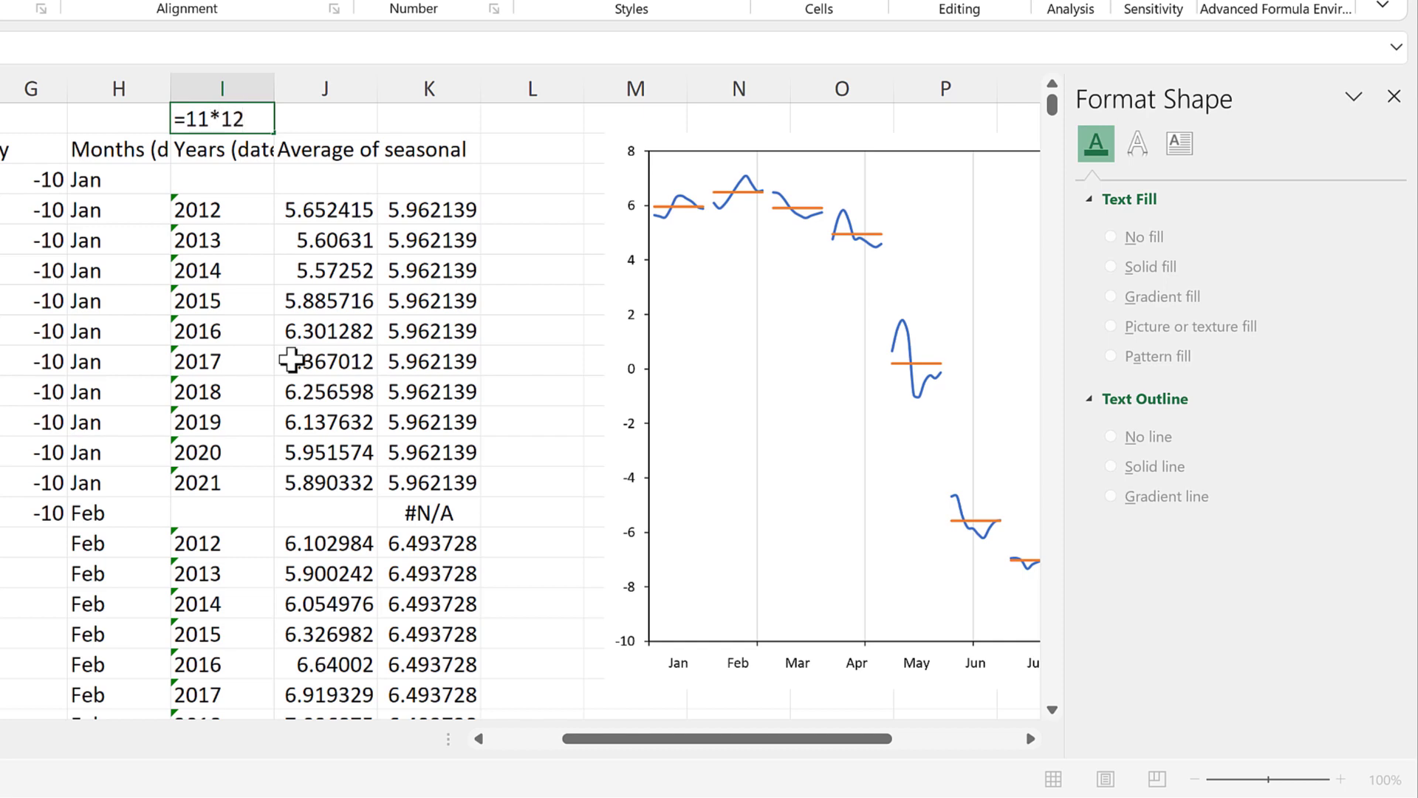
key(Return)
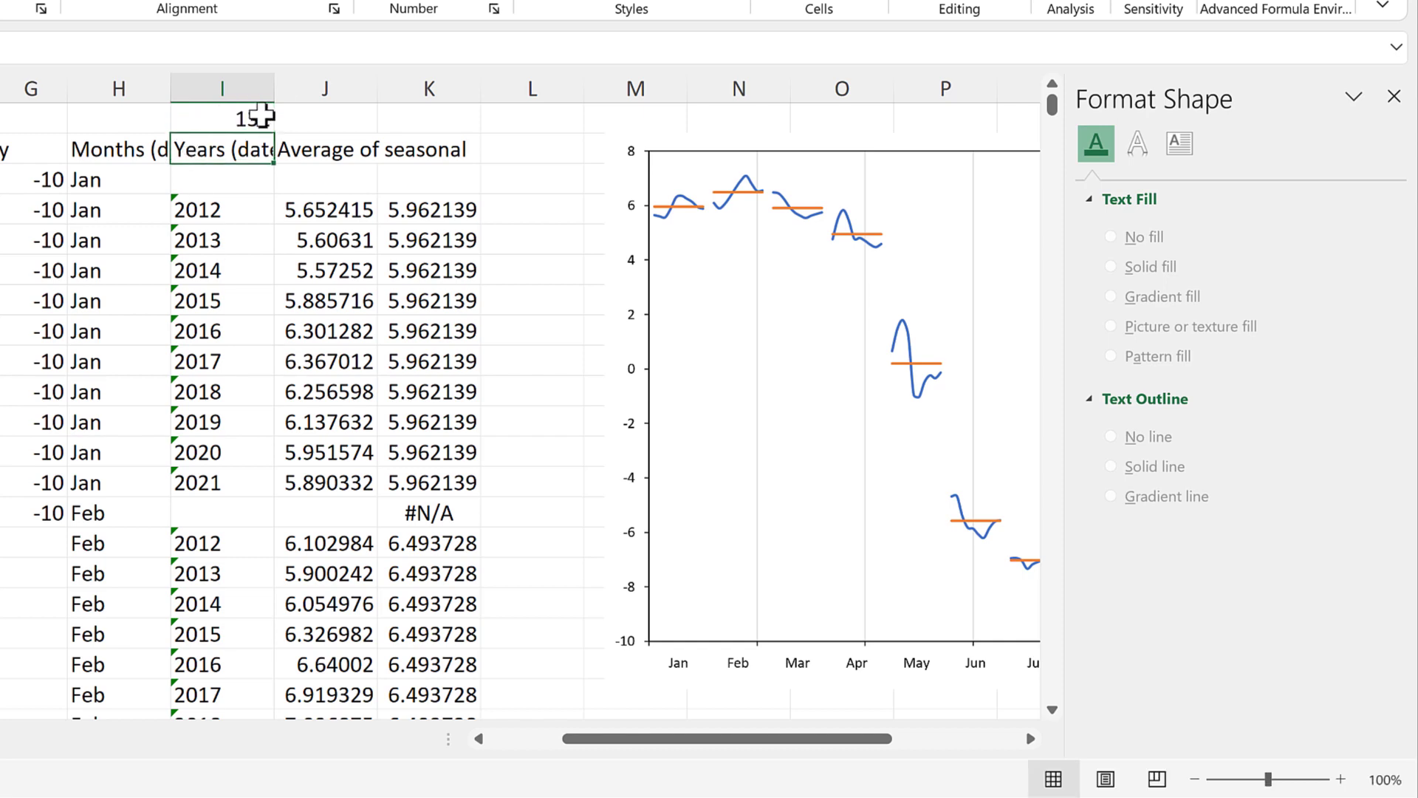
click(251, 117)
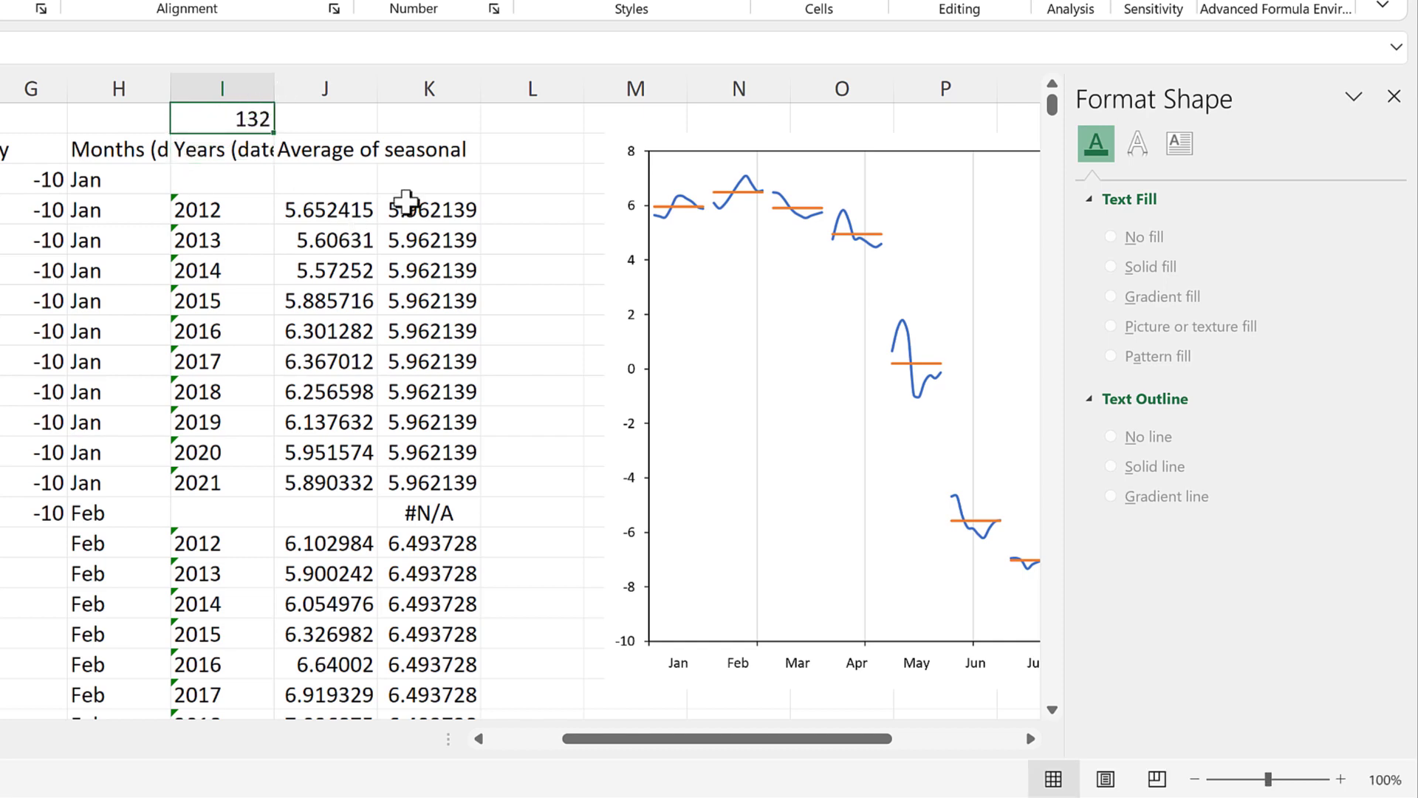
click(695, 136)
Step: Move the chart back over columns H–O and select its horizontal axis for formatting
drag(588, 140, 199, 141)
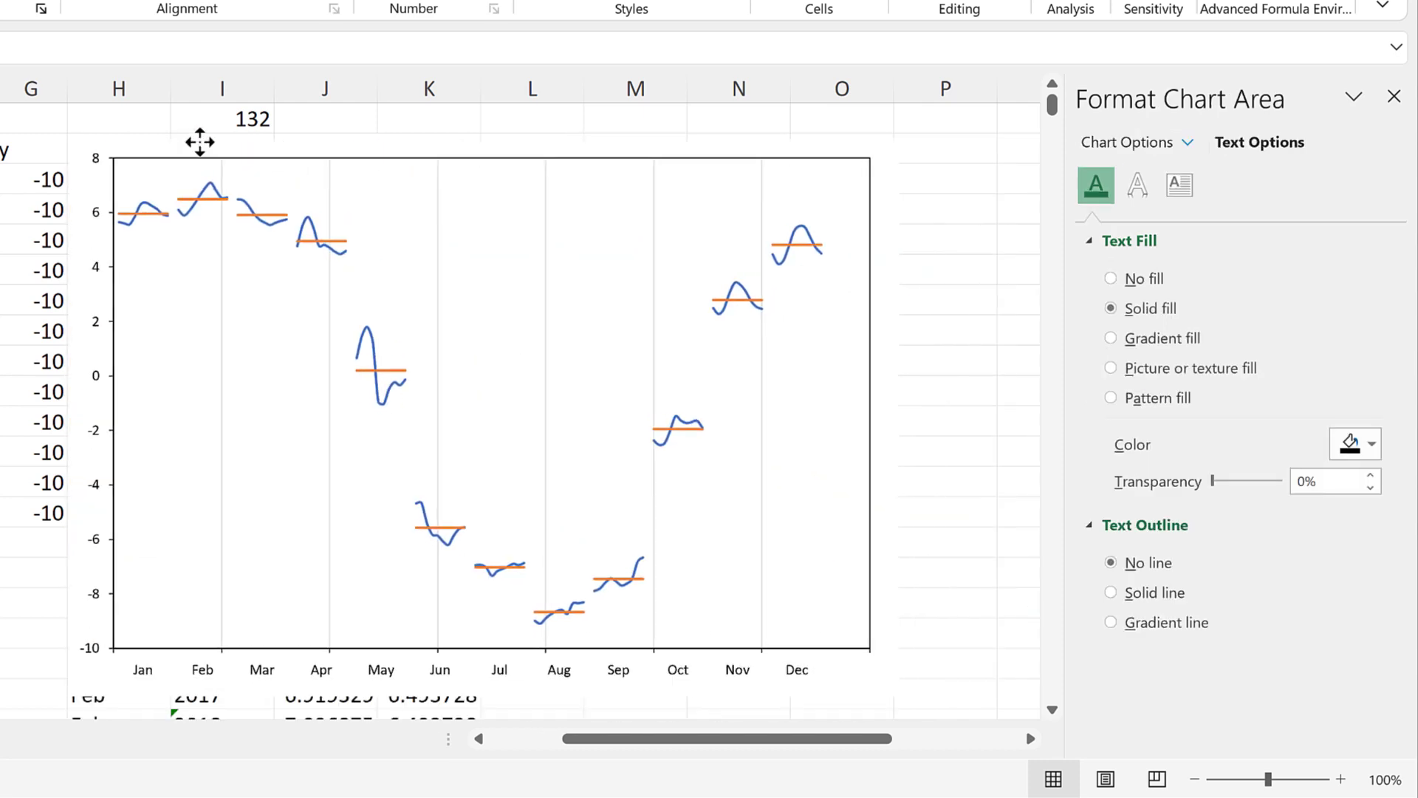
click(1187, 143)
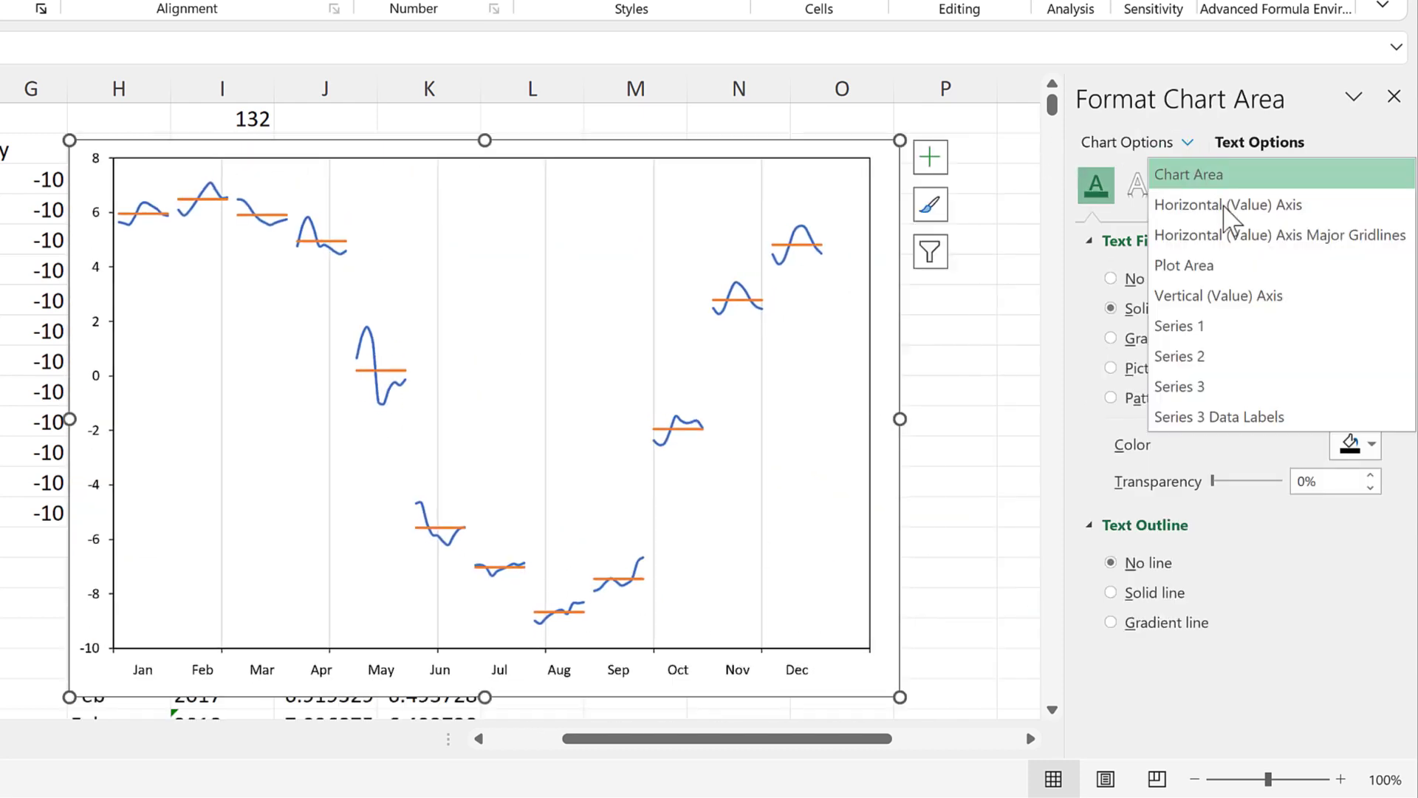
click(1228, 214)
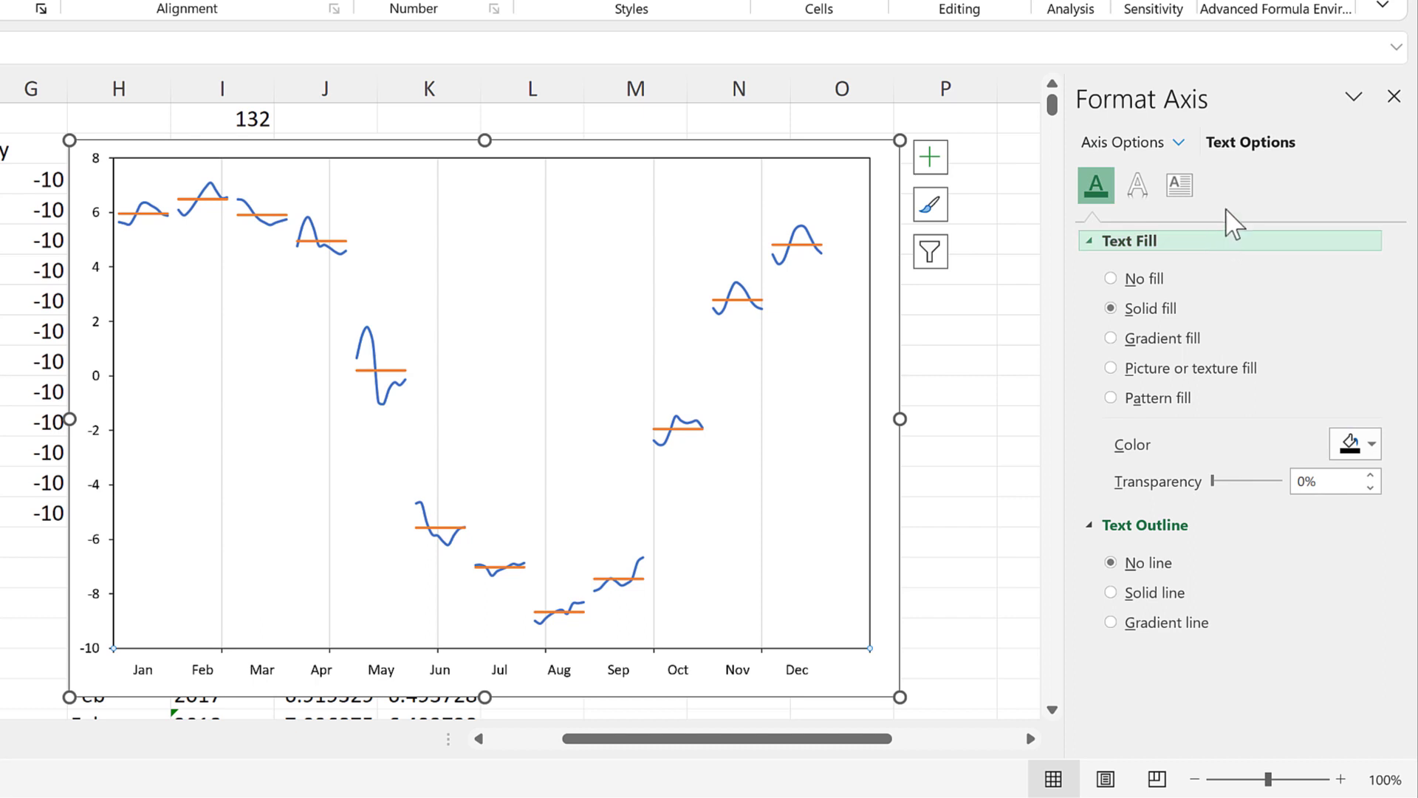
click(1163, 147)
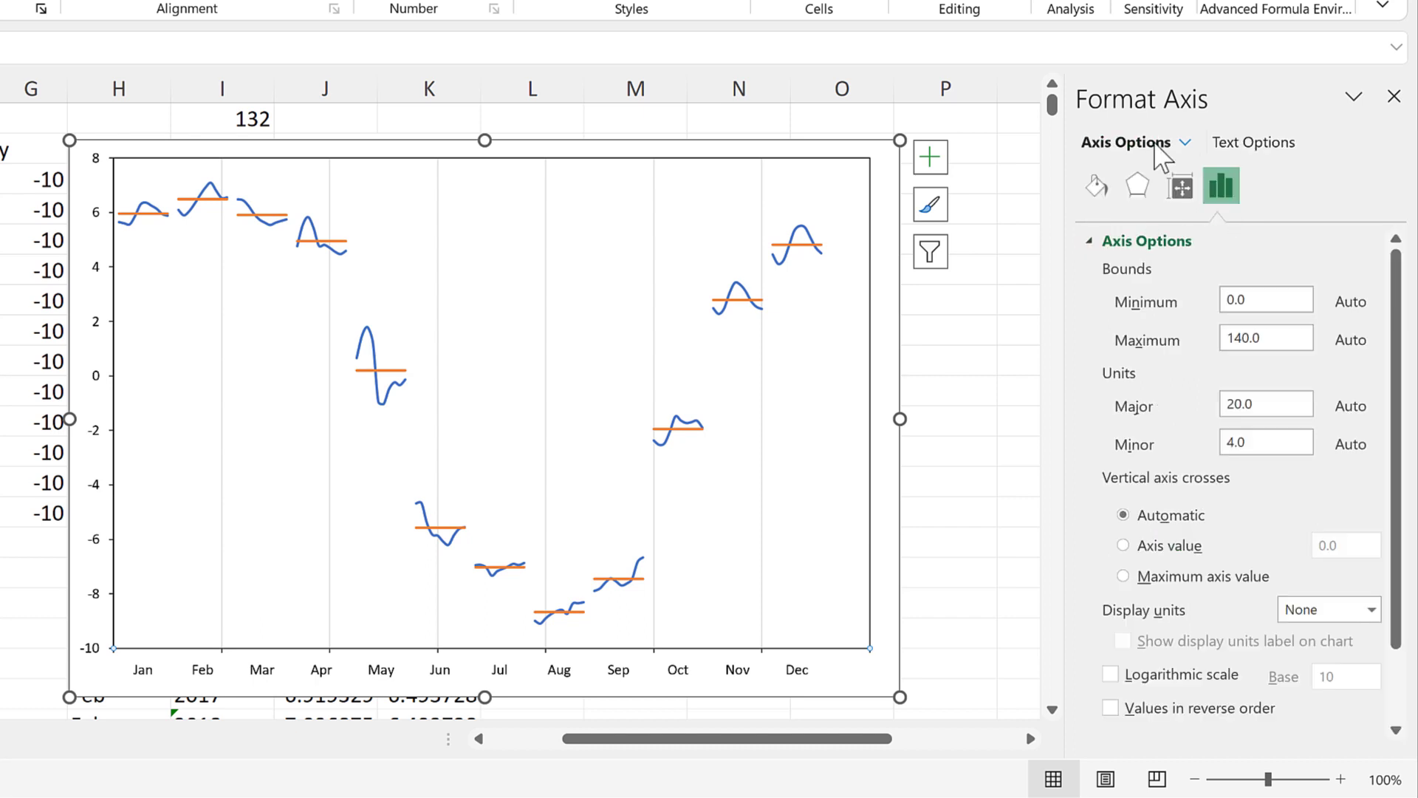
Step: Fix the horizontal axis at minimum 0, maximum 132, major unit 11, and nudge the chart right
click(1277, 334)
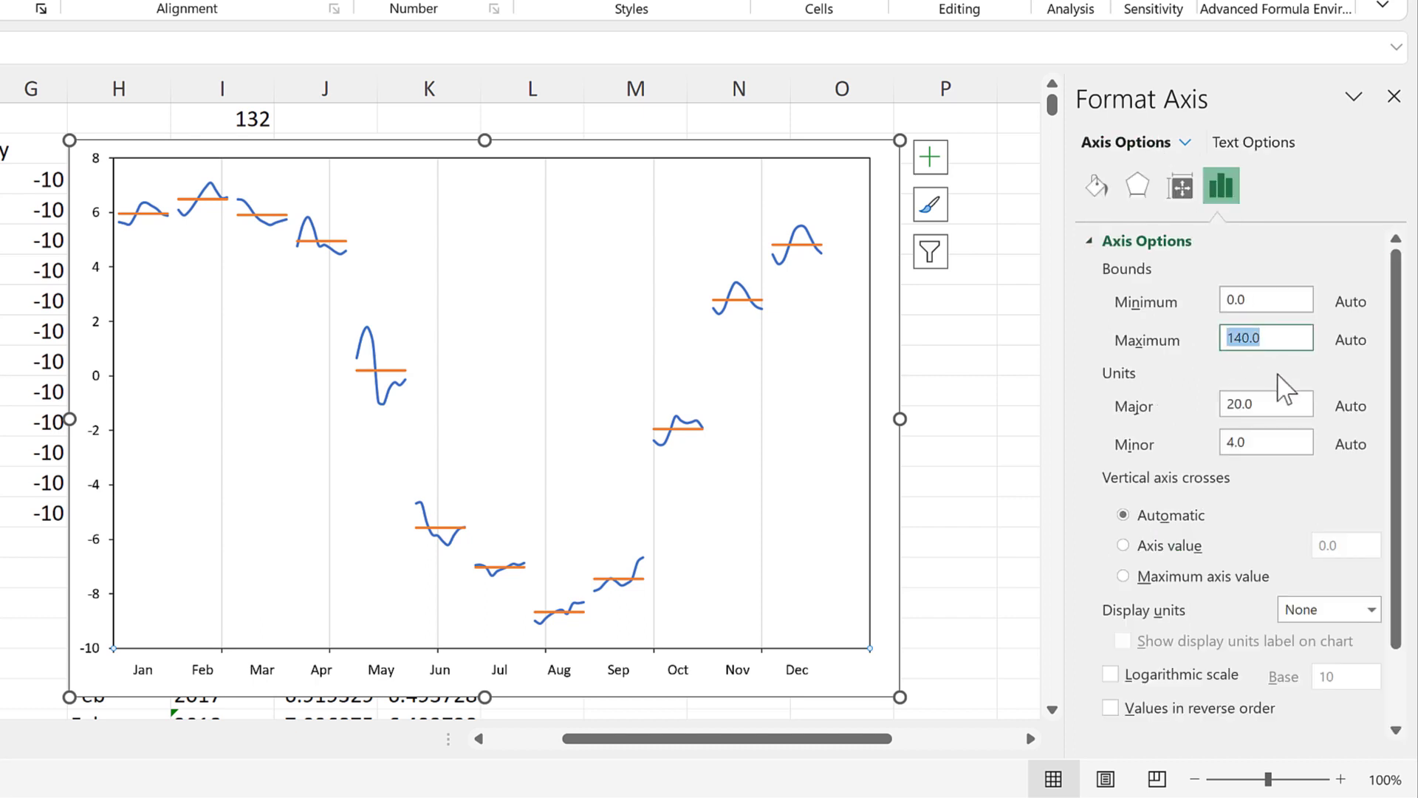
key(Return)
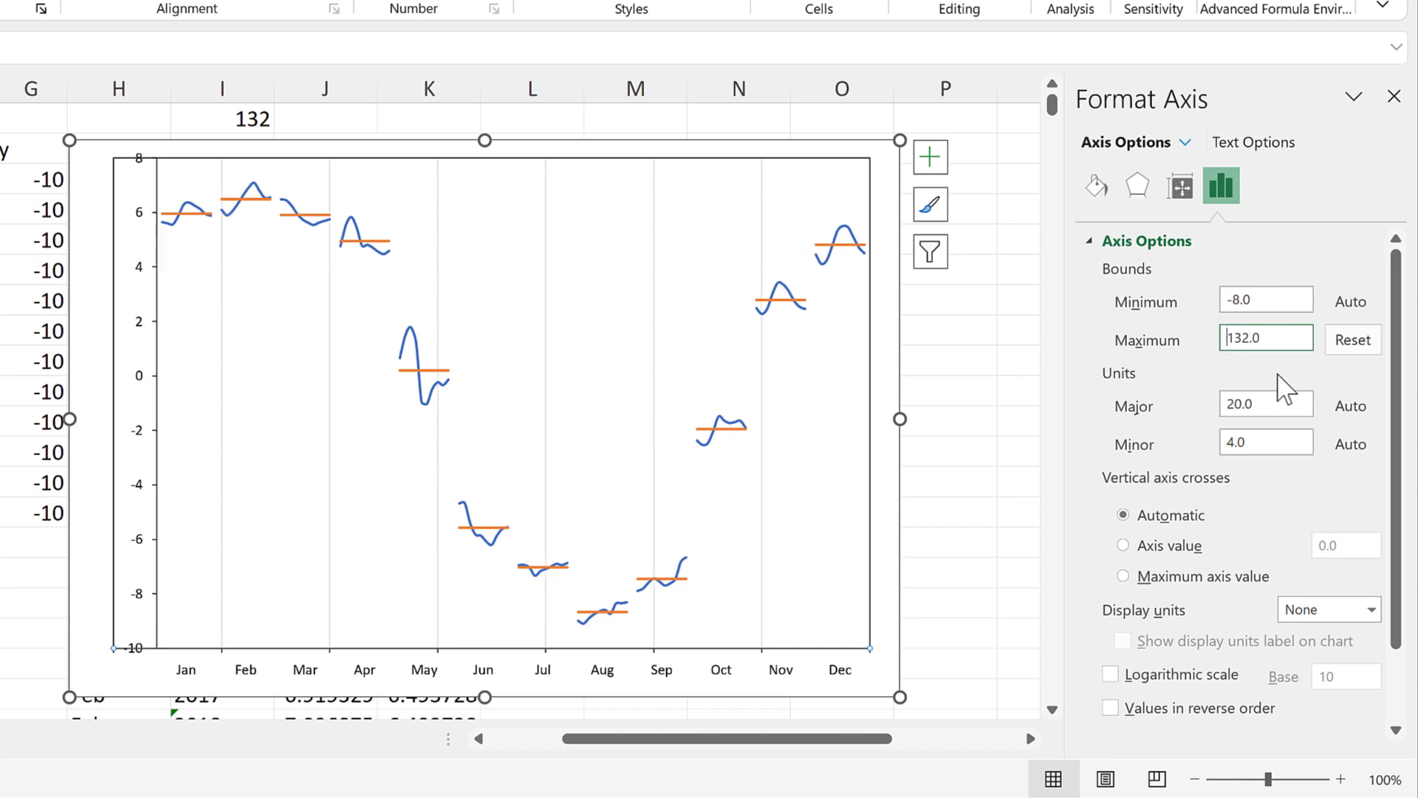
double_click(1227, 301)
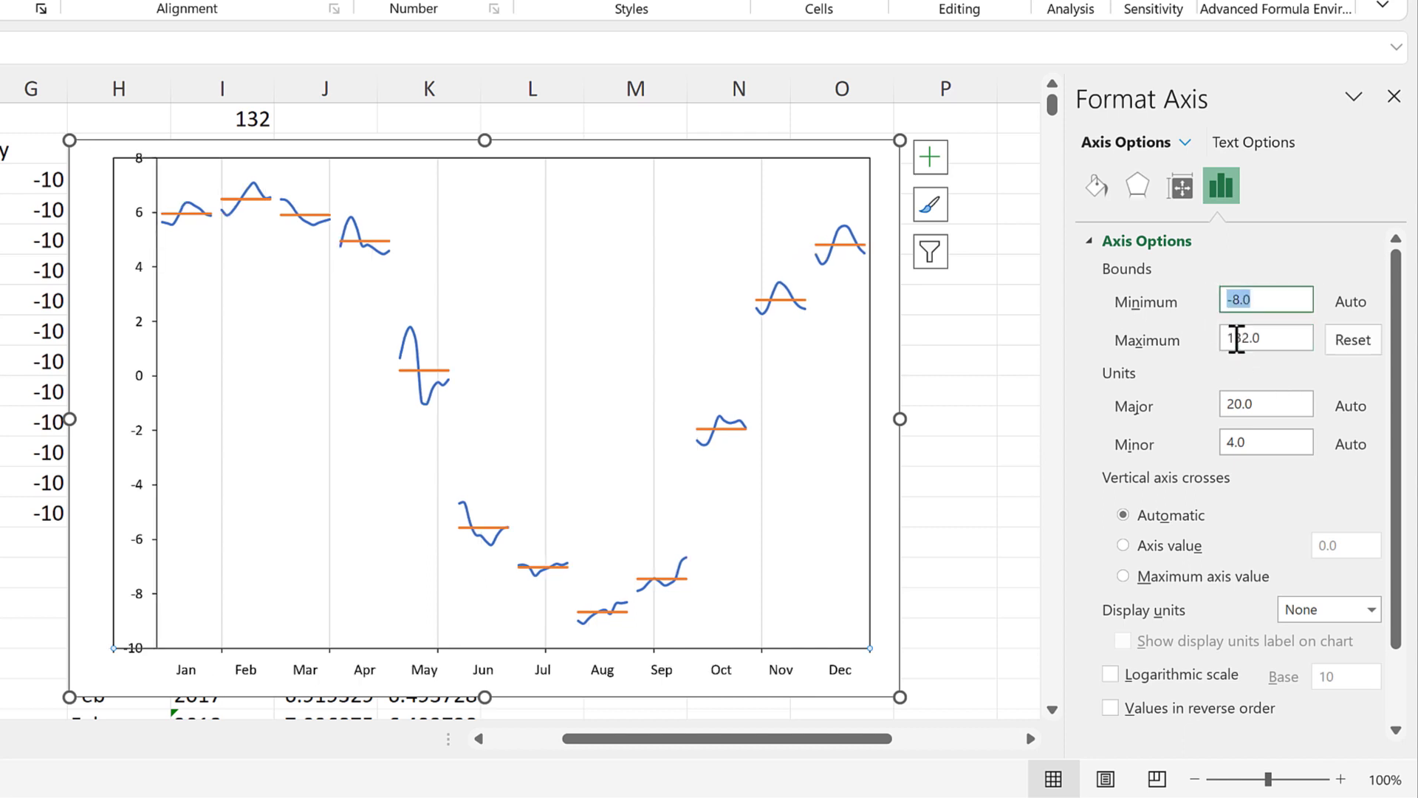
key(Return)
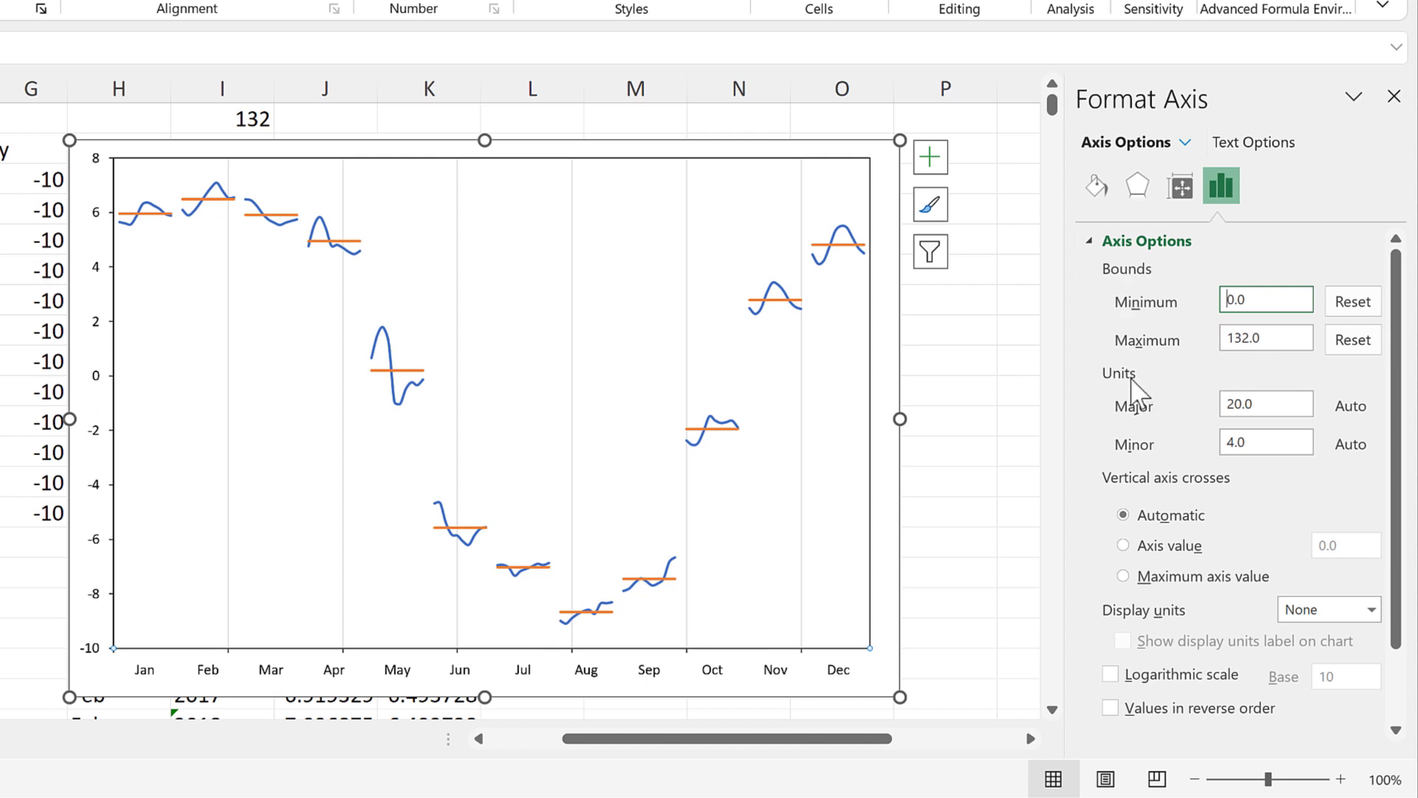
double_click(1235, 403)
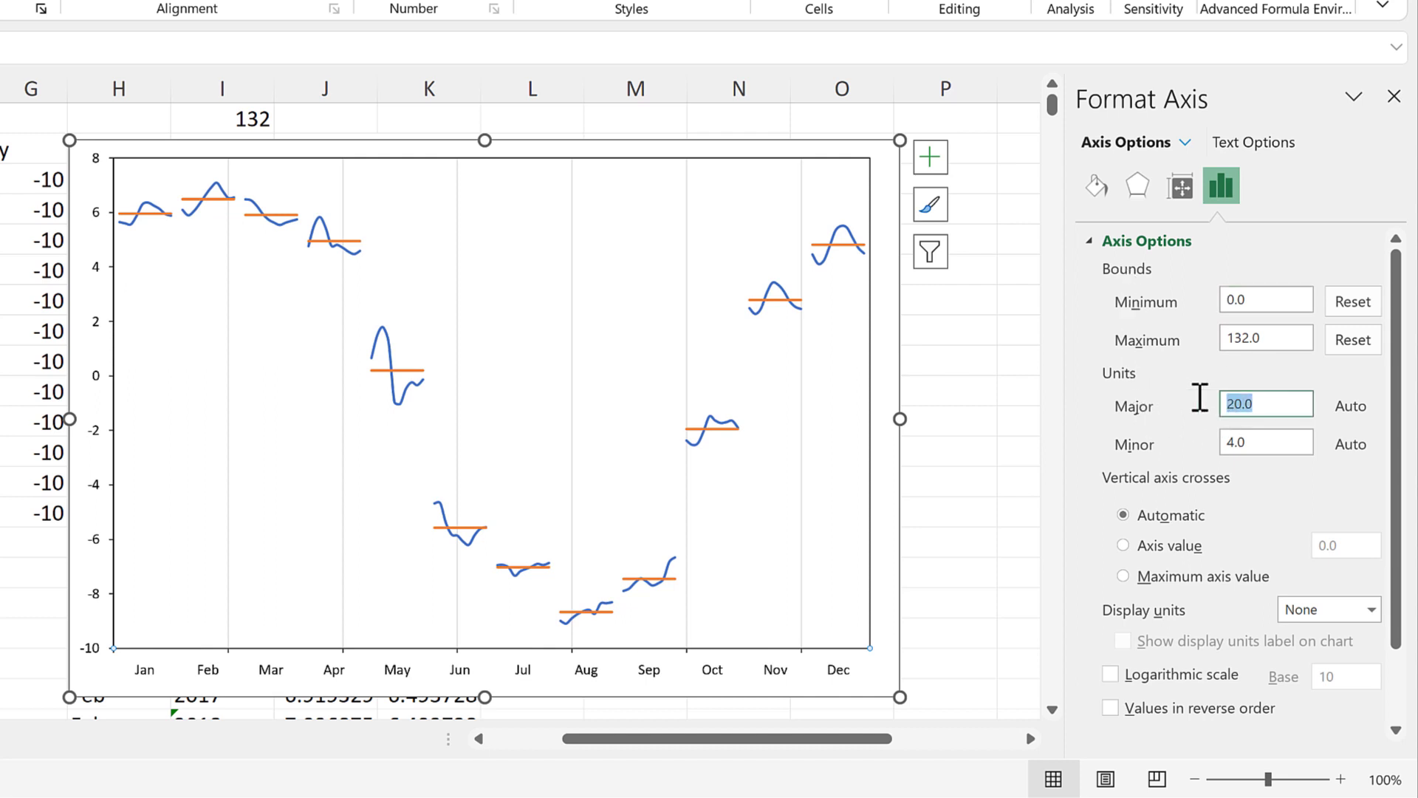
text(11)
key(Return)
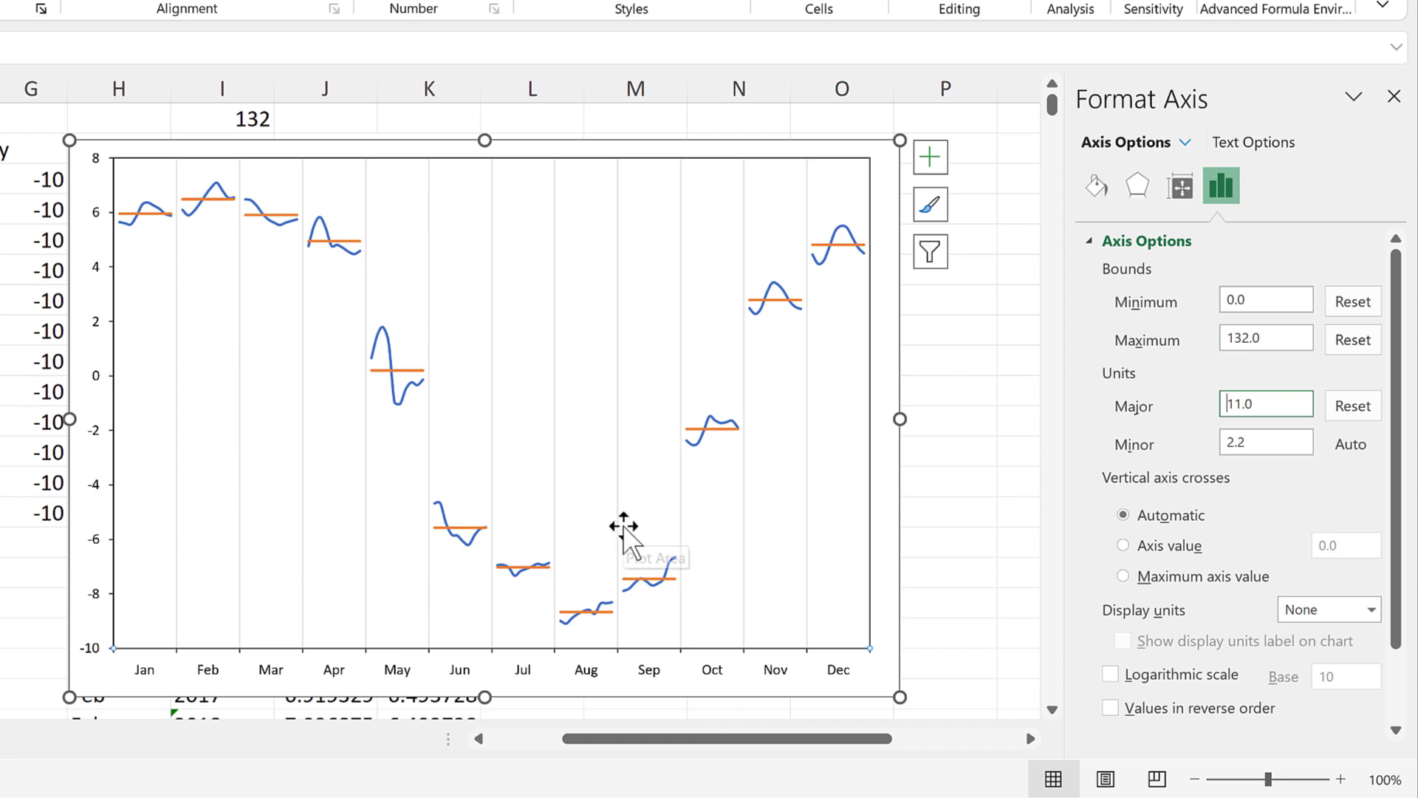
drag(373, 145, 453, 130)
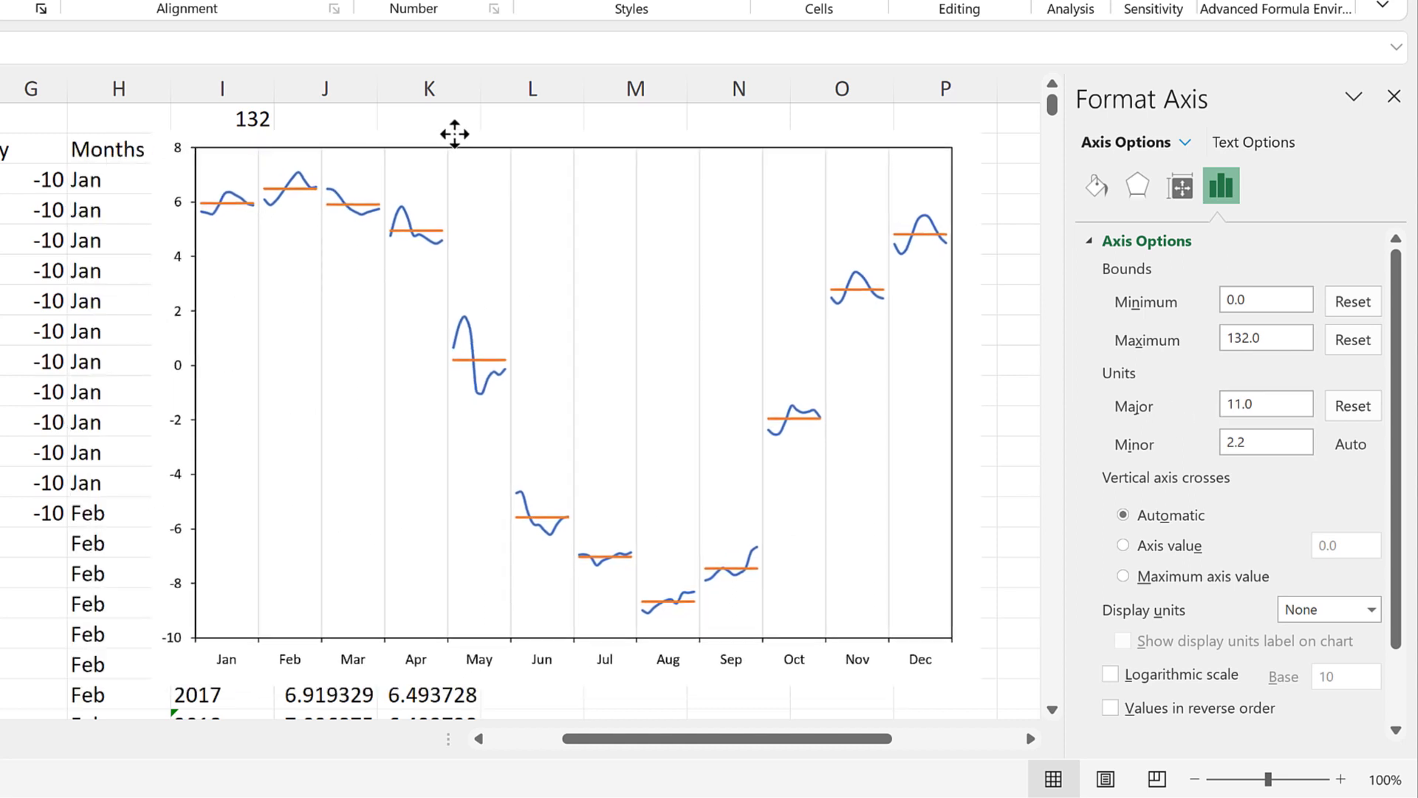
Step: In the chart's data source, move Series2 ahead of Series1 and apply the new order
click(498, 308)
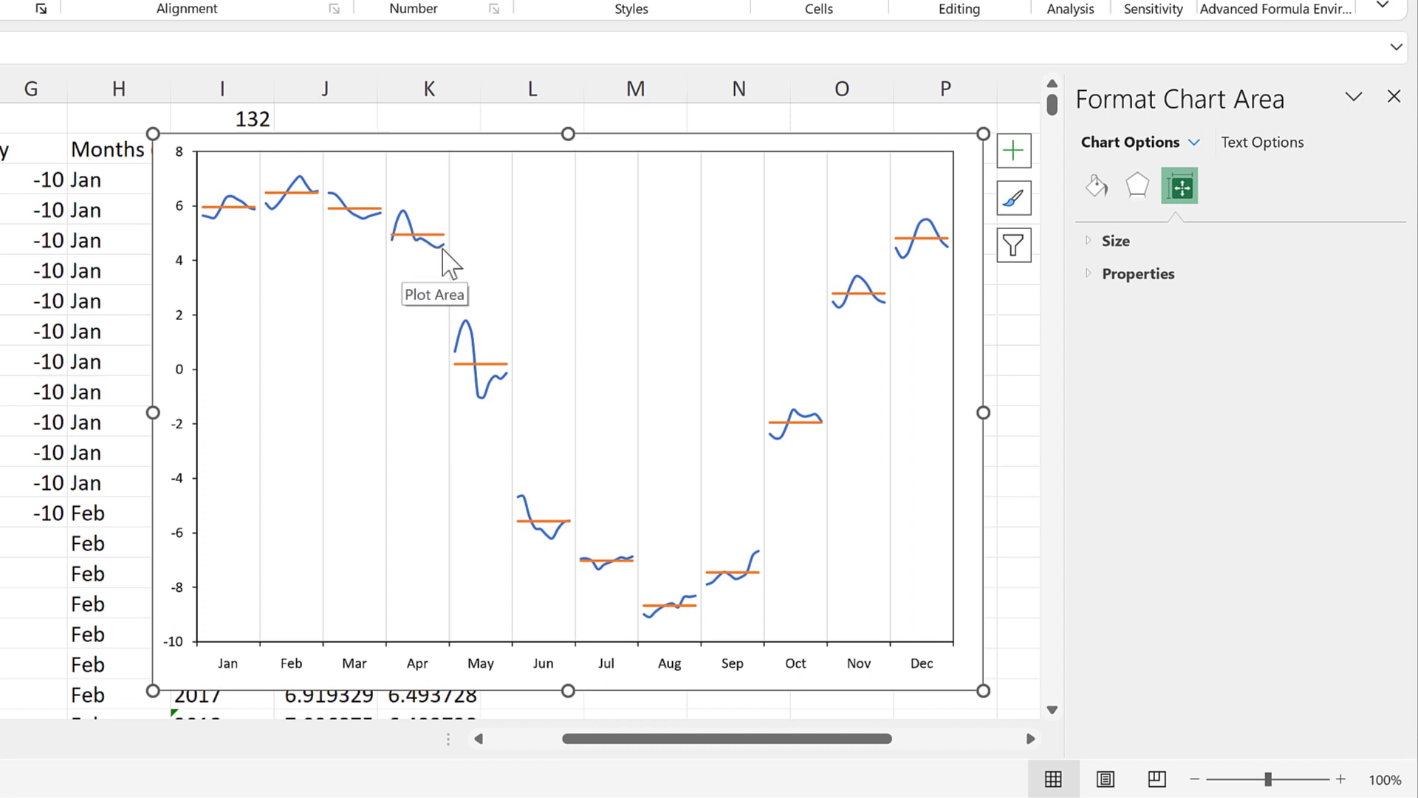
mouse_move(443, 250)
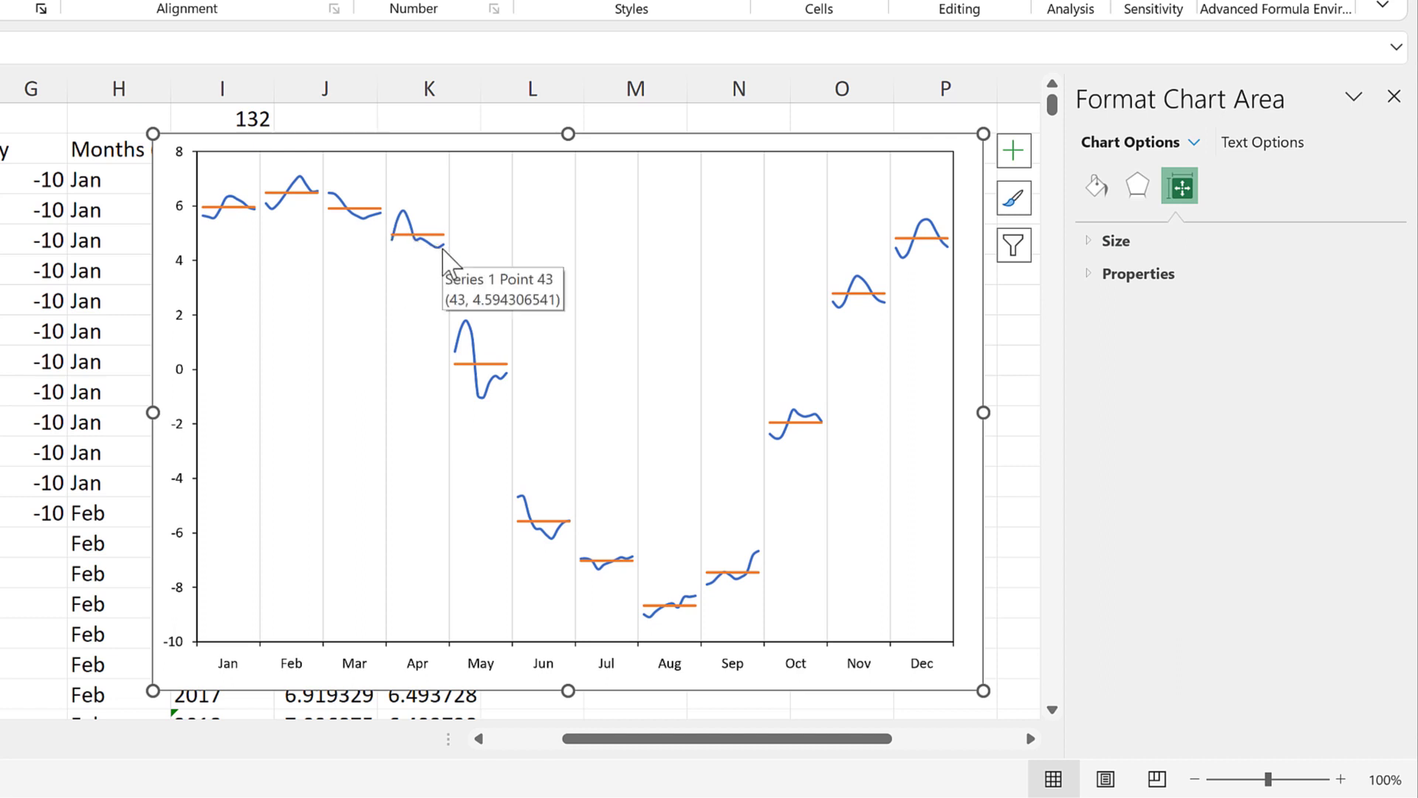
right_click(401, 137)
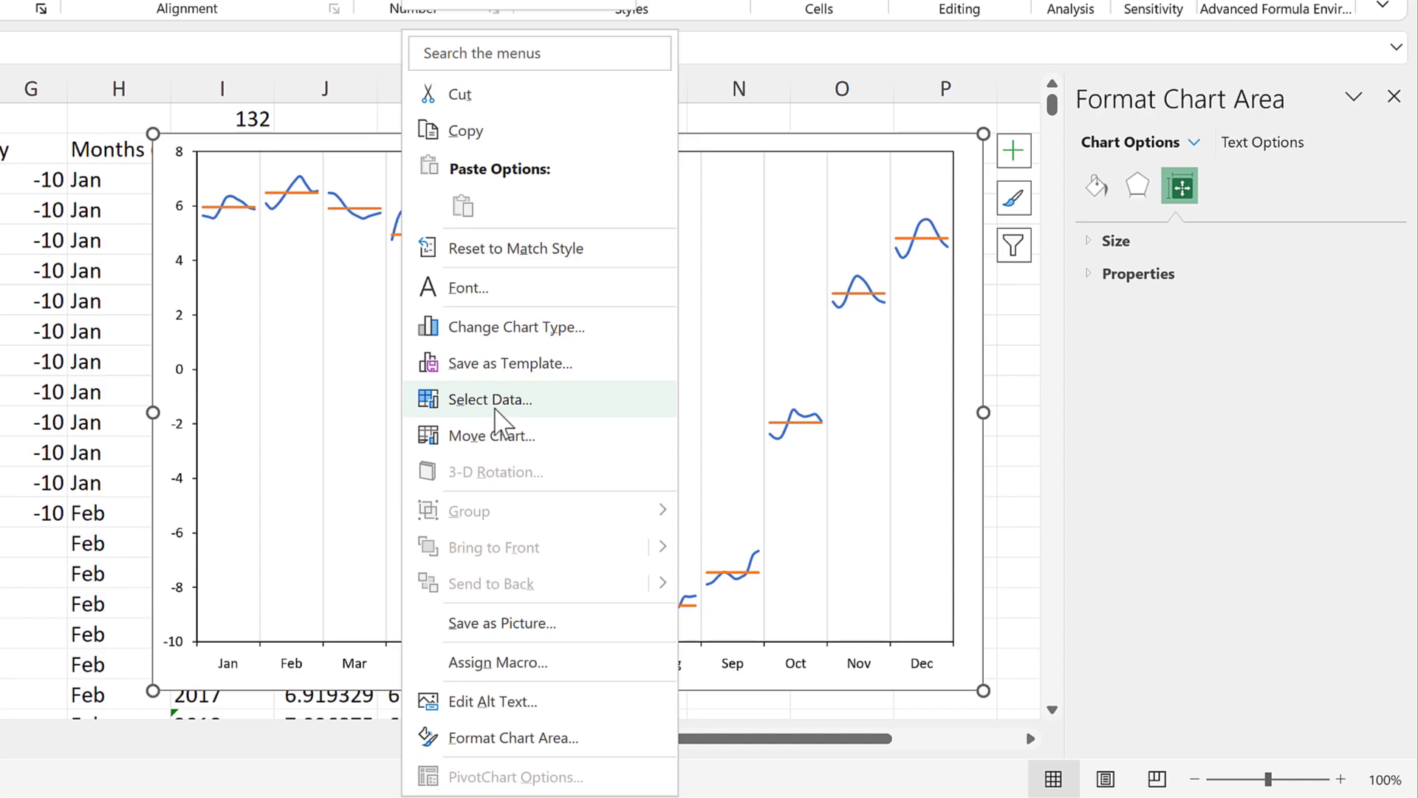
key(Escape)
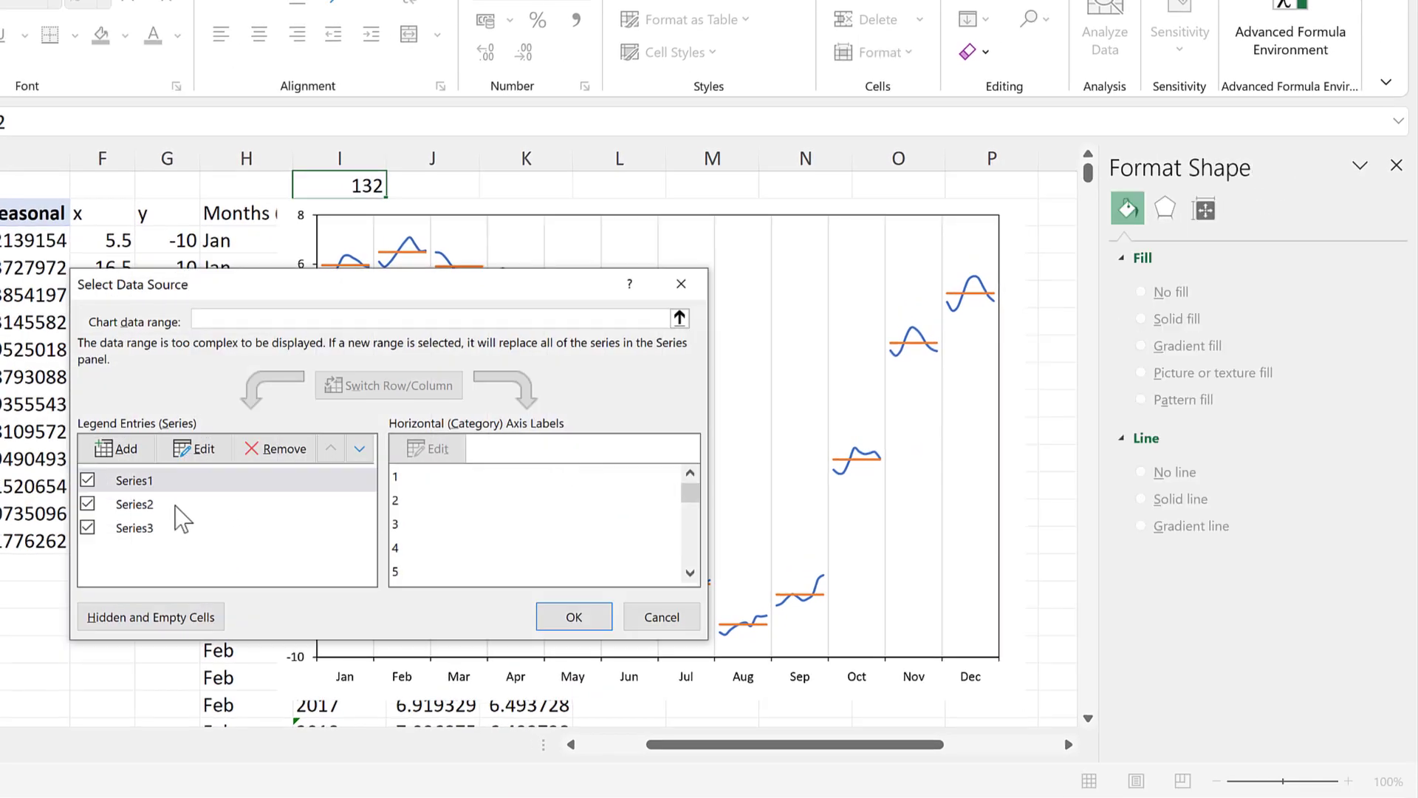
click(121, 495)
click(330, 448)
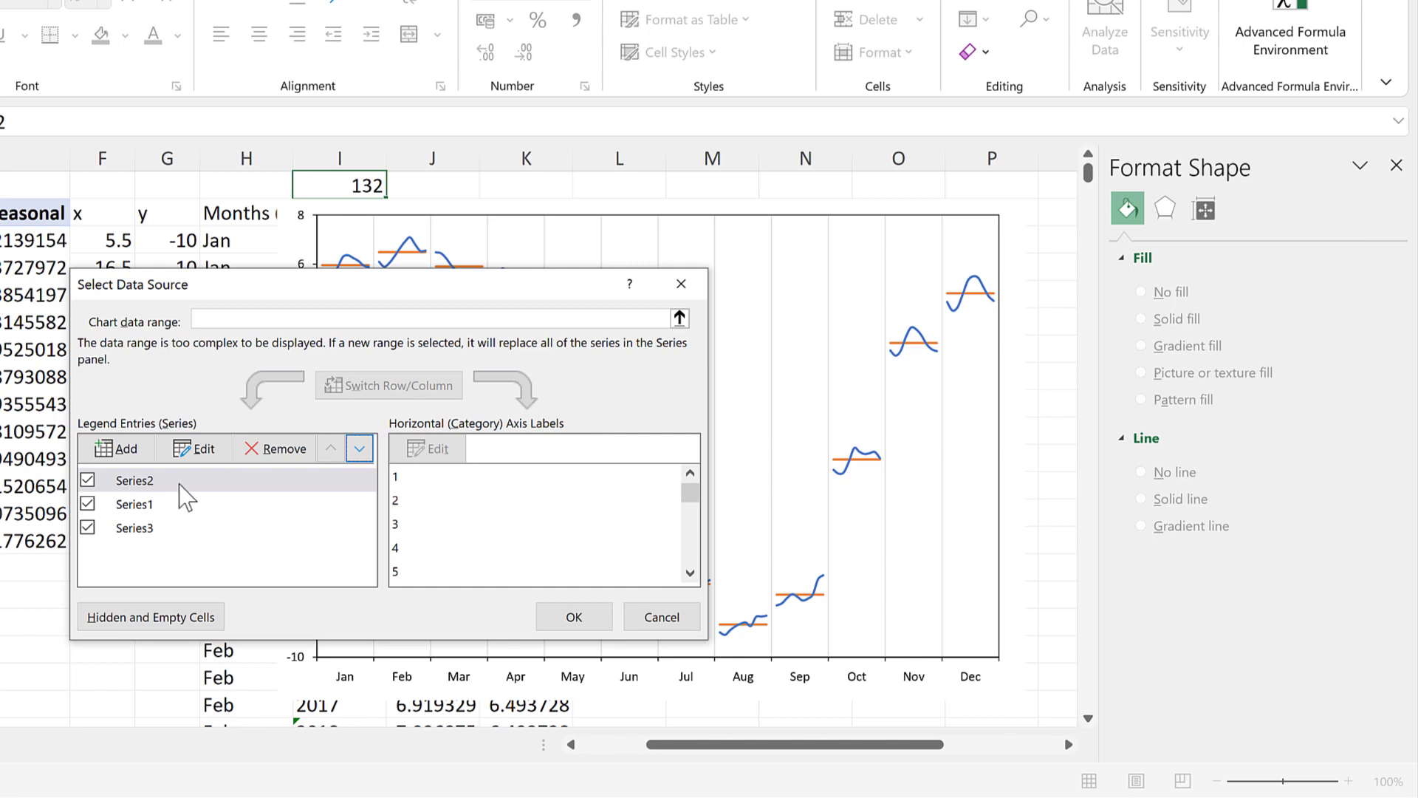
click(147, 512)
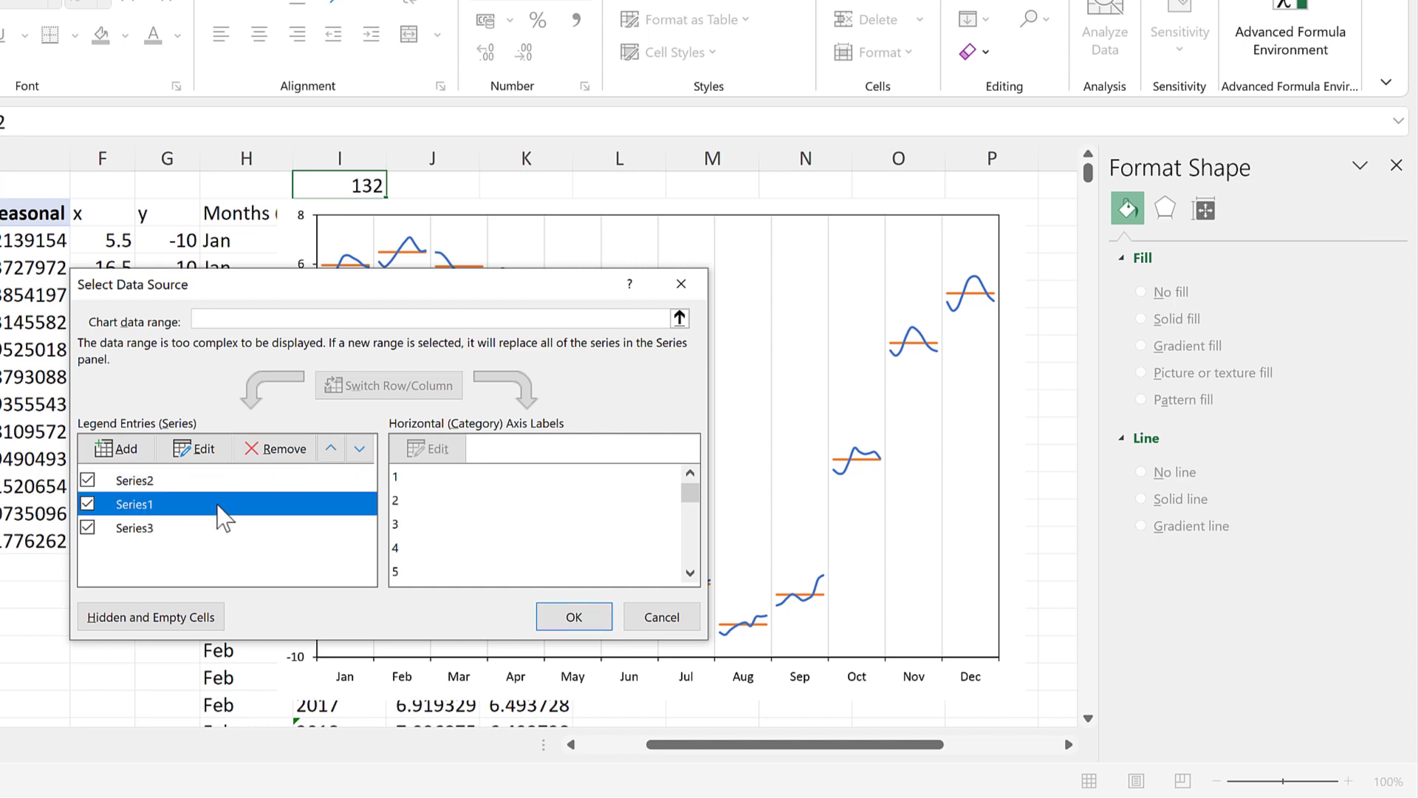
click(568, 624)
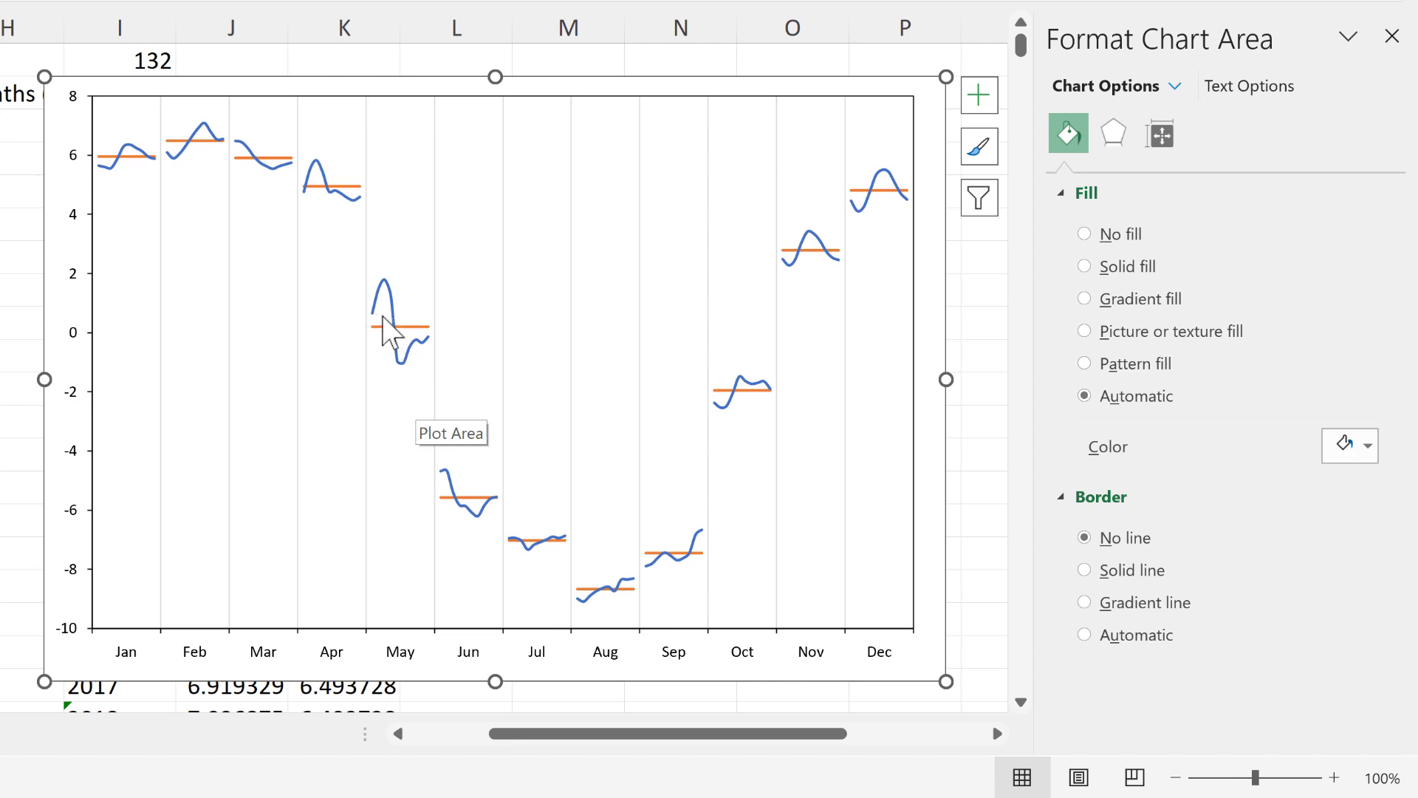
Step: Colour the yearly lines series blue-grey
click(389, 300)
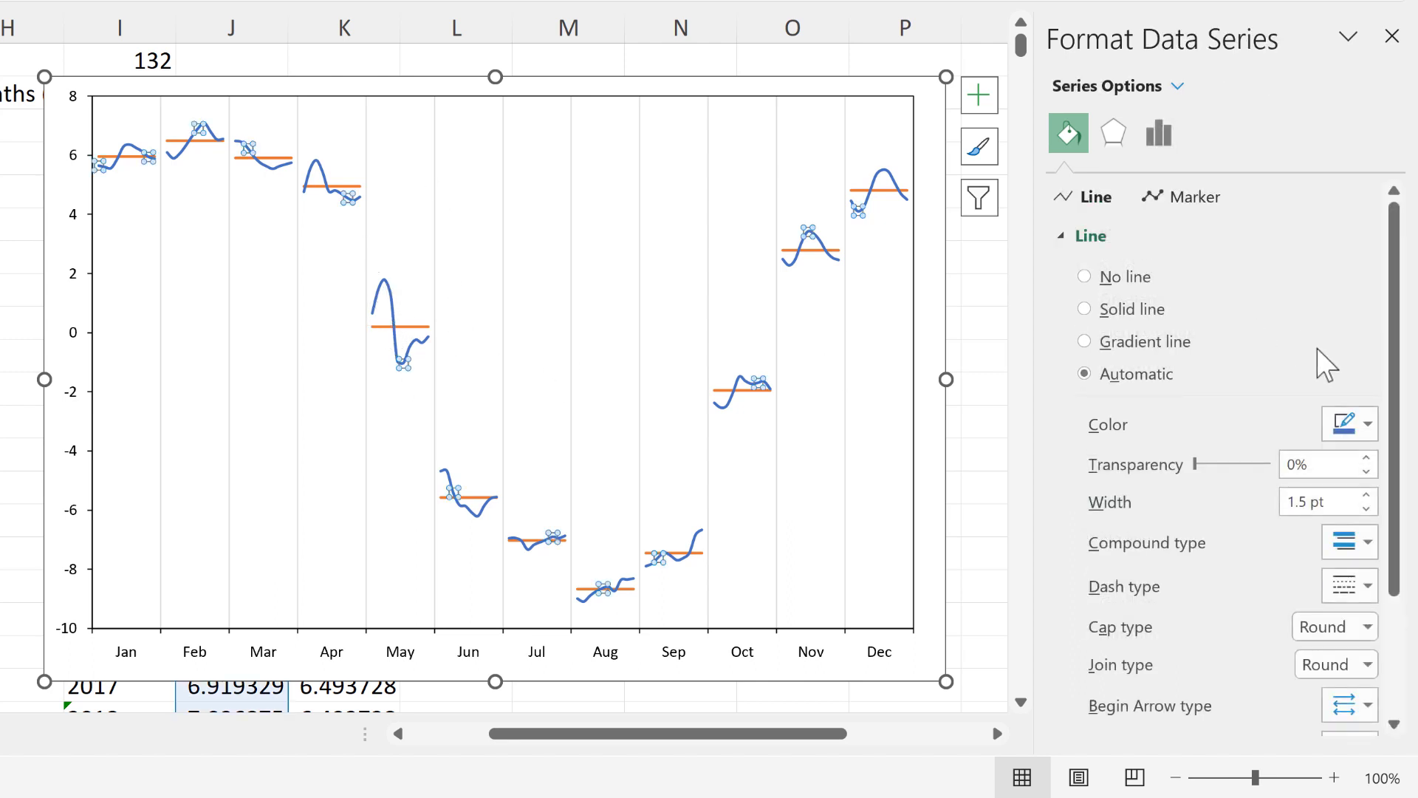
click(1351, 428)
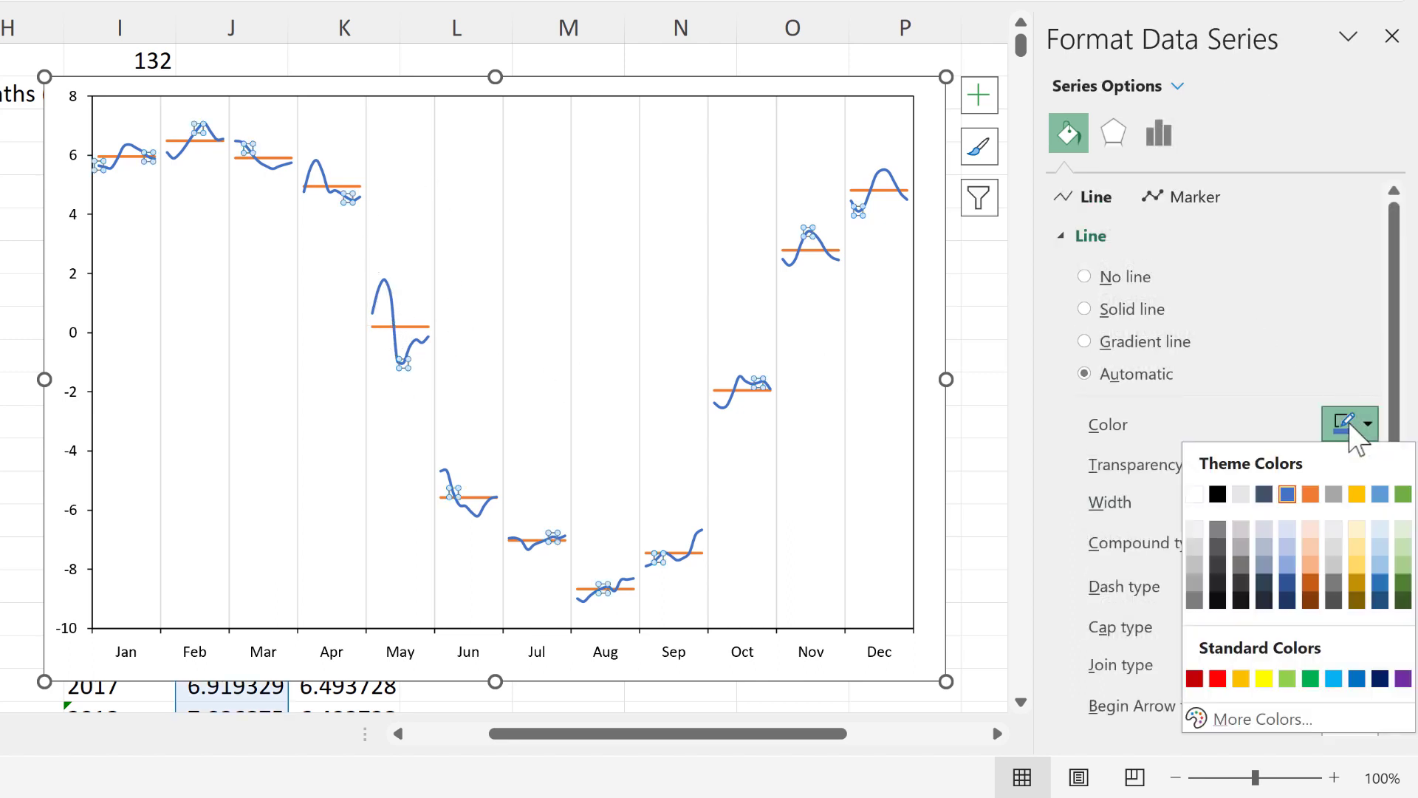
click(1263, 565)
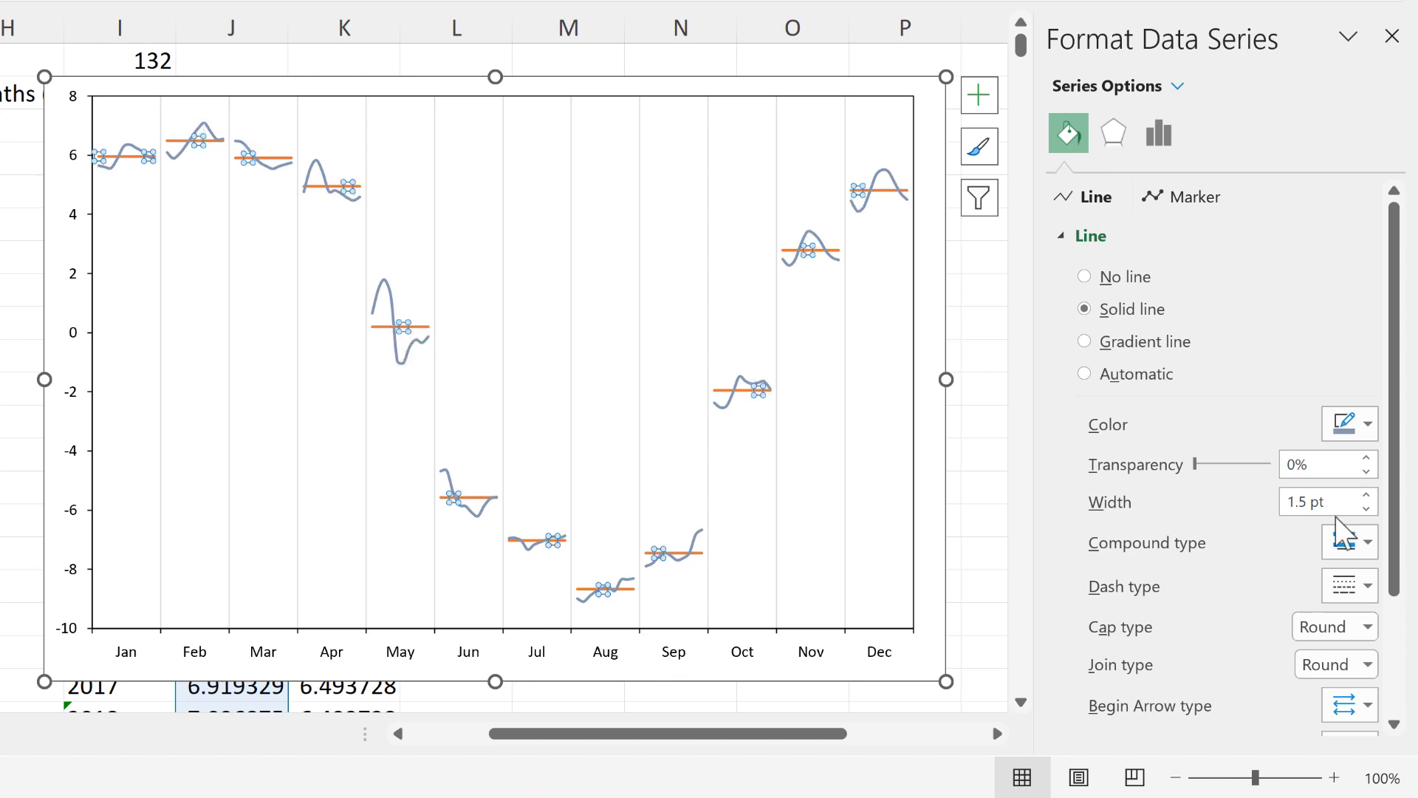
Step: Colour the monthly average lines dark blue-grey, then close the formatting pane and deselect the chart
key(ctrl+z)
click(1357, 434)
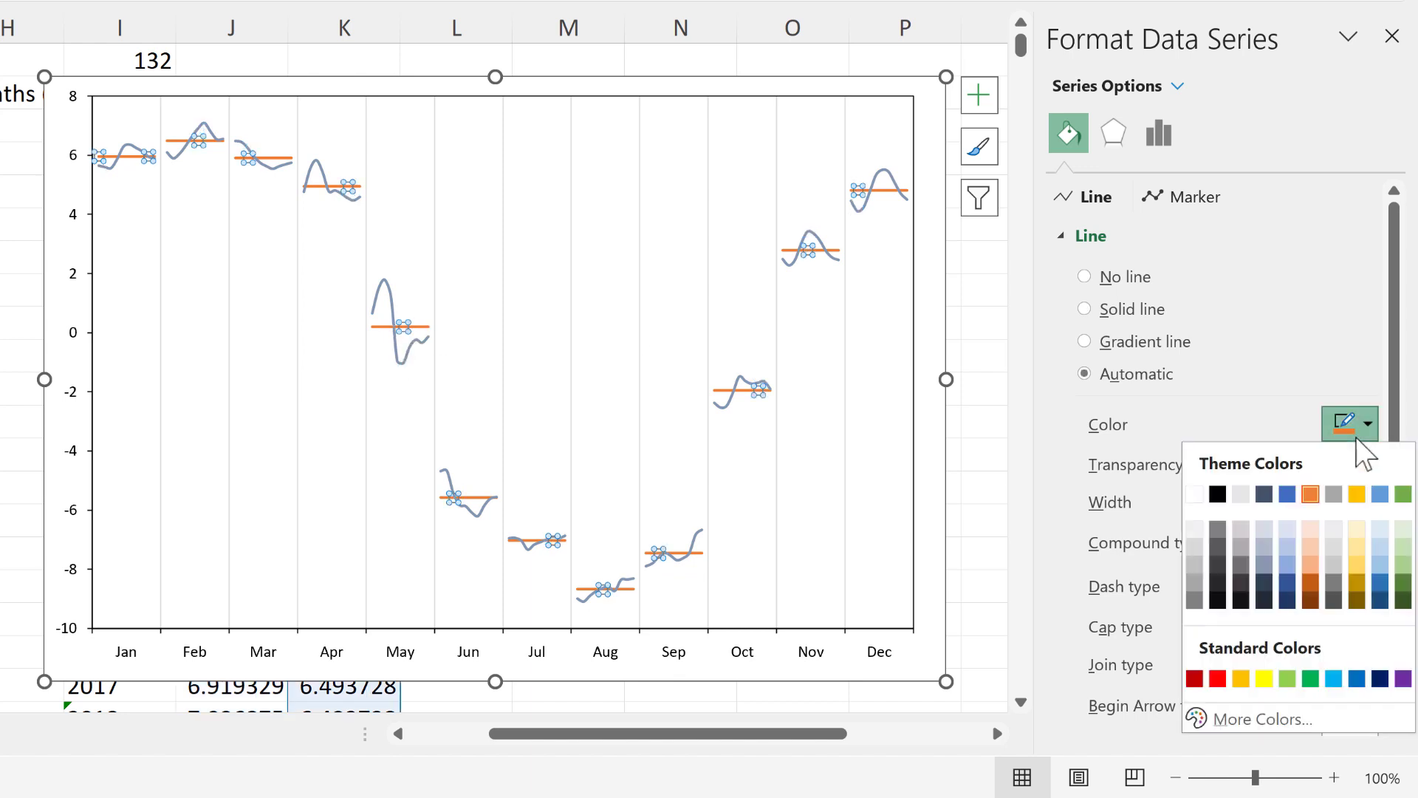
click(1267, 583)
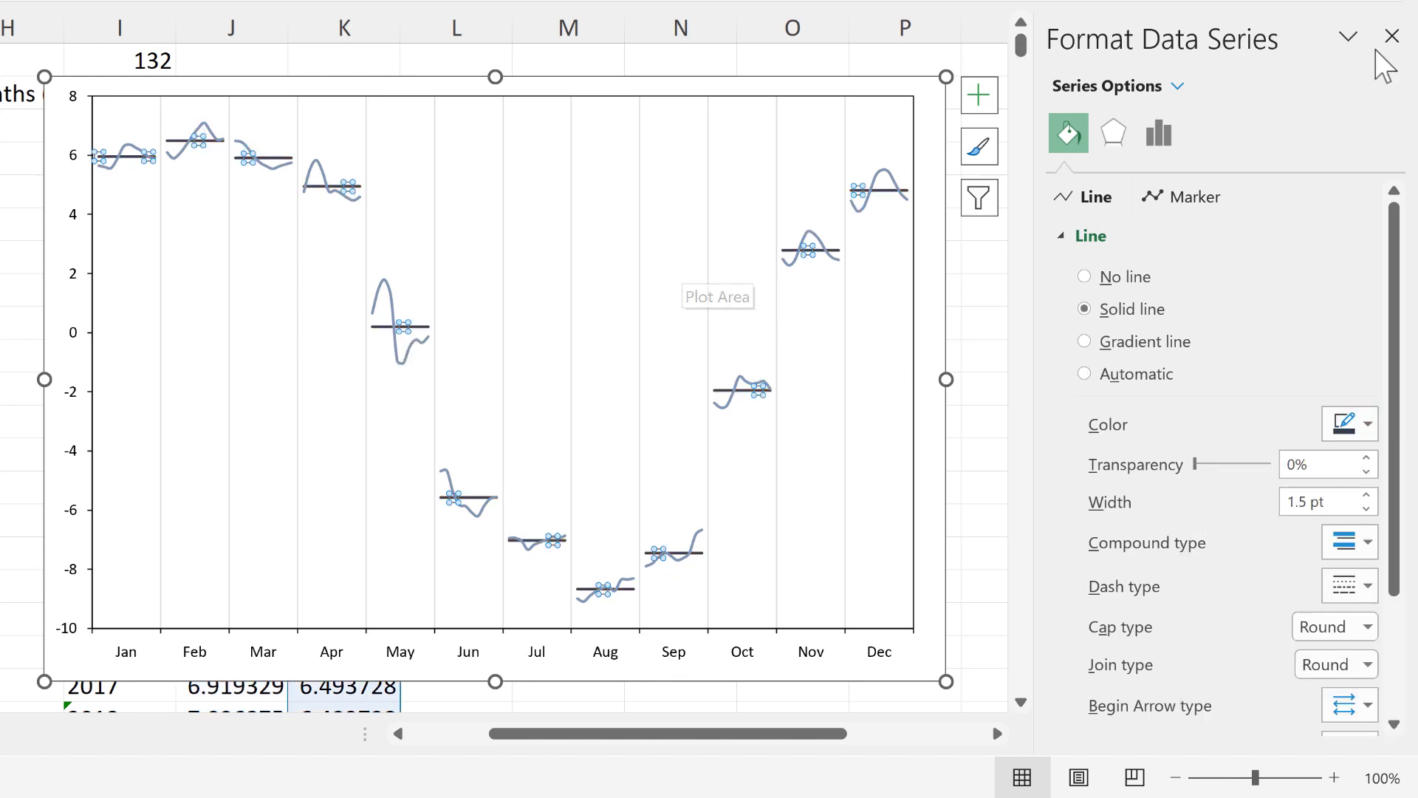
click(1391, 36)
click(1134, 230)
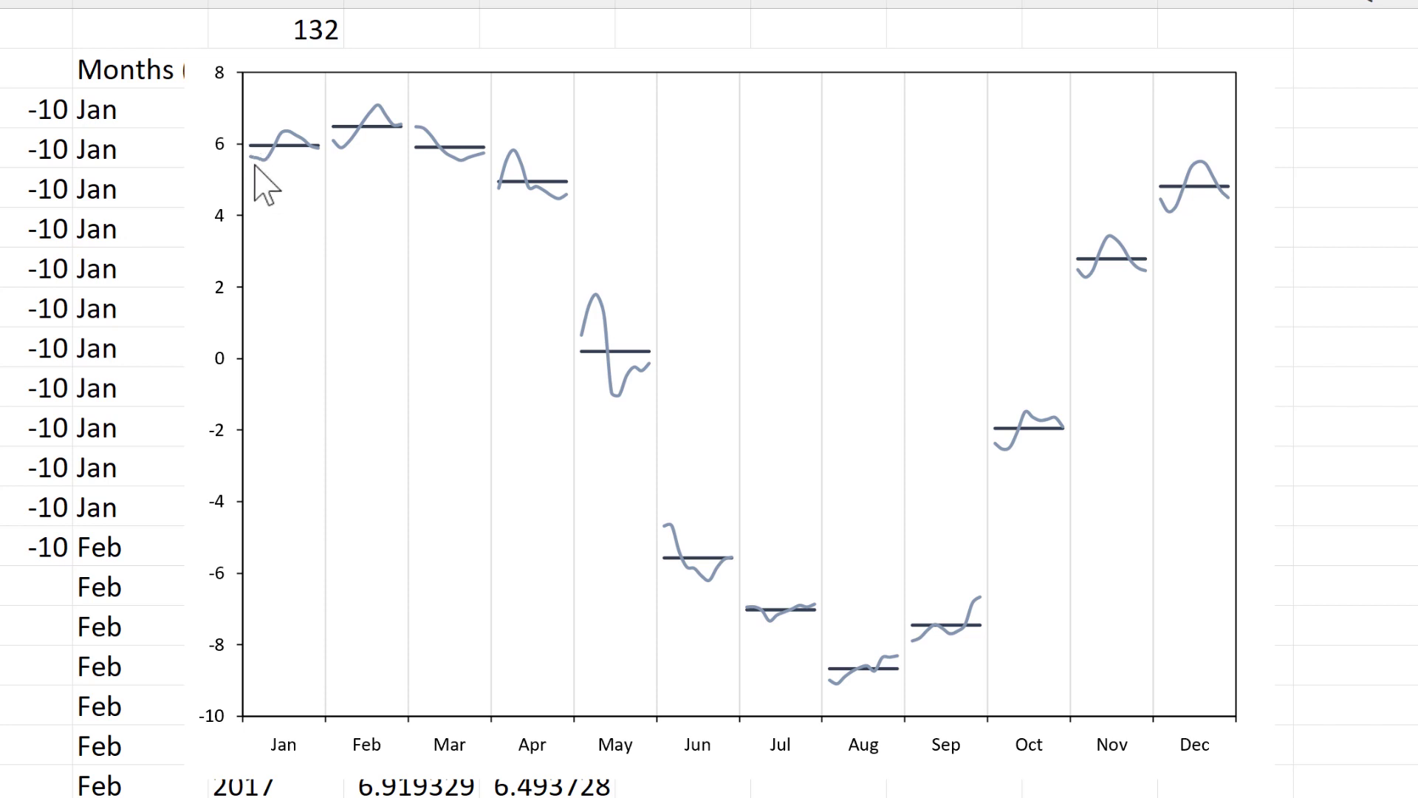
mouse_move(255, 167)
mouse_move(315, 170)
mouse_move(400, 135)
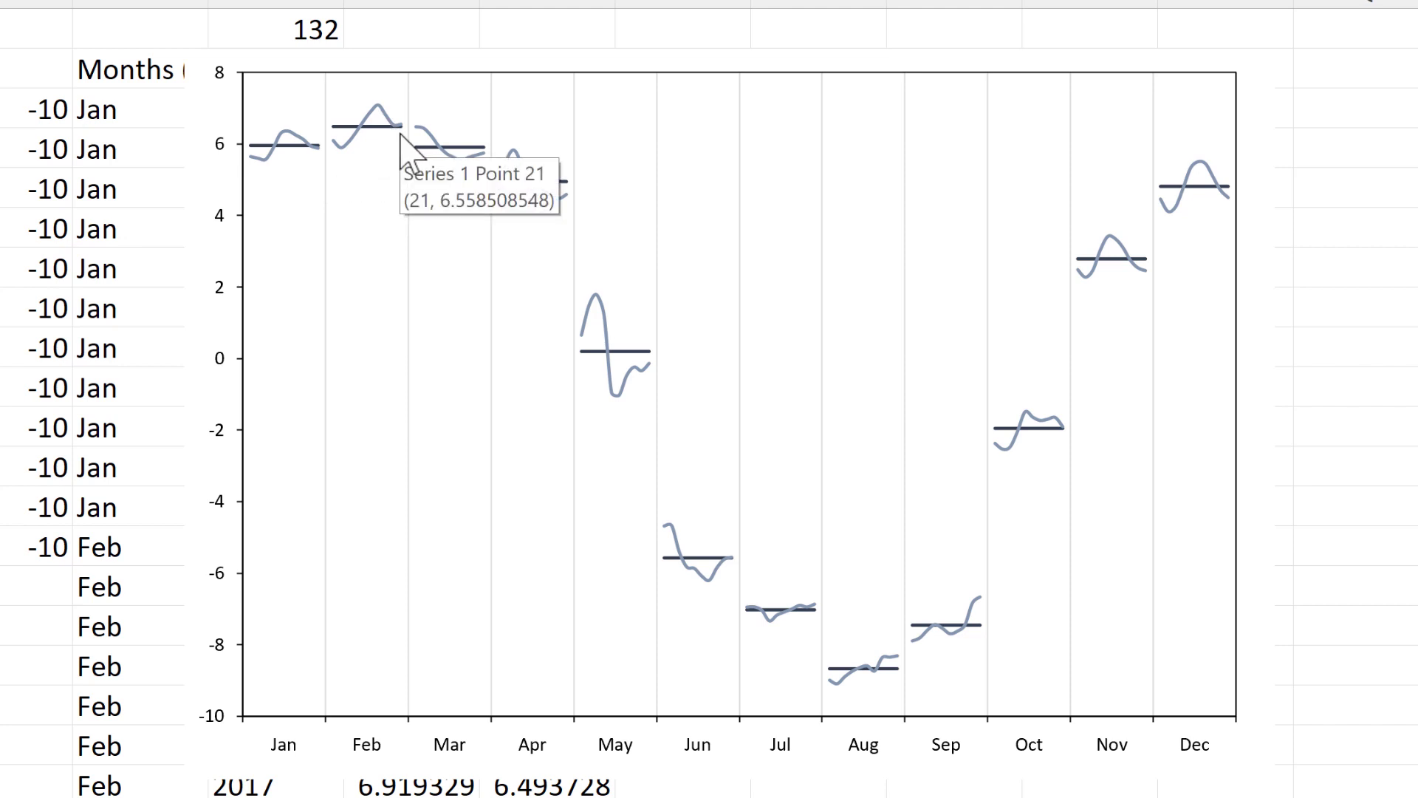